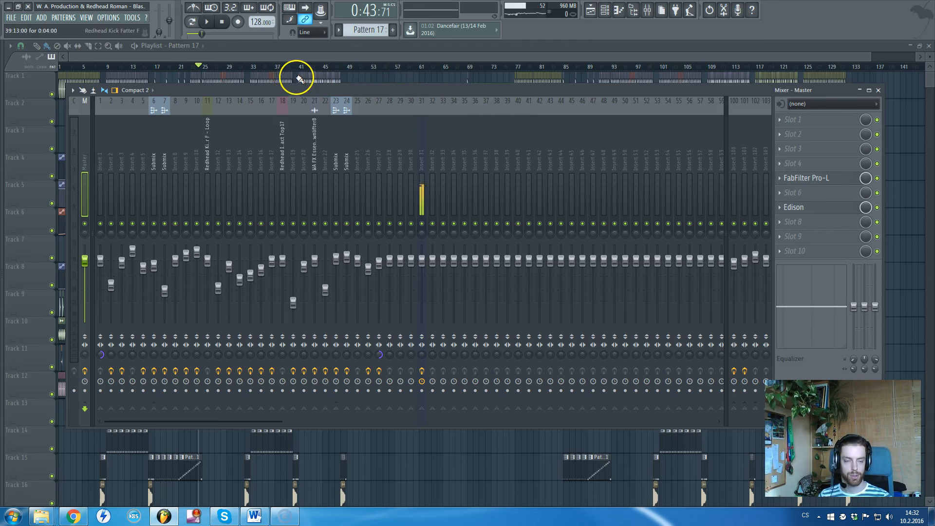
Hide the mixer and look over the song's audio clips, automation envelopes and patterns in the playlist.
{"action": "key", "text": "F9"}
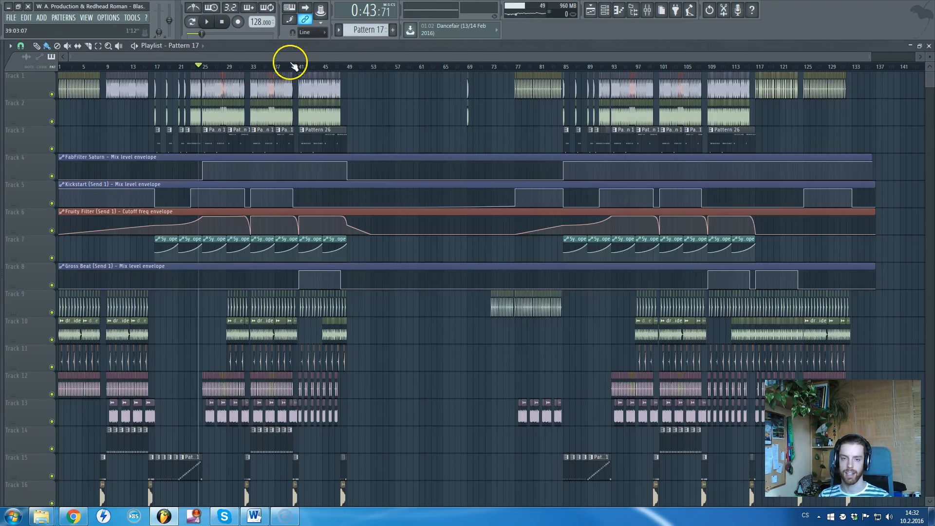
{"action": "scroll", "coordinate": [293, 66], "scroll_direction": "down", "scroll_amount": 1}
{"action": "scroll", "coordinate": [273, 129], "scroll_direction": "down", "scroll_amount": 2}
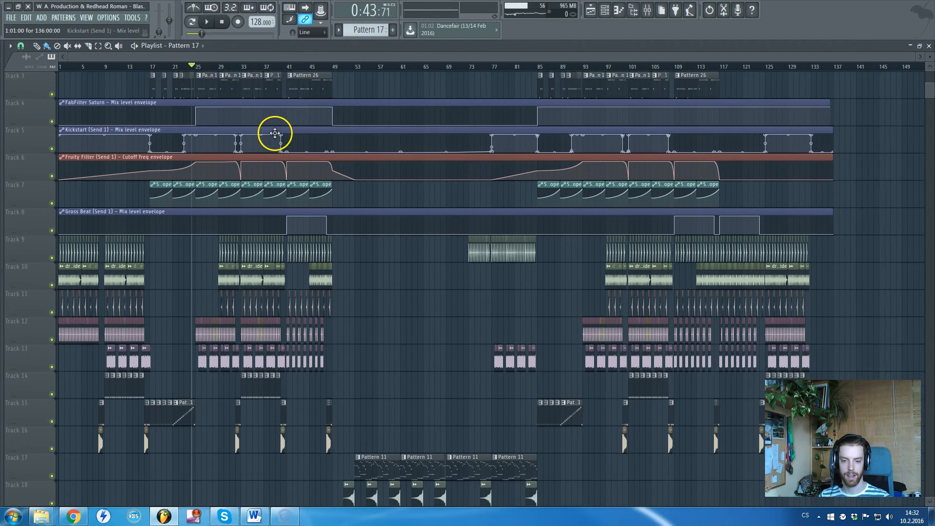
{"action": "scroll", "coordinate": [275, 133], "scroll_direction": "down", "scroll_amount": 6}
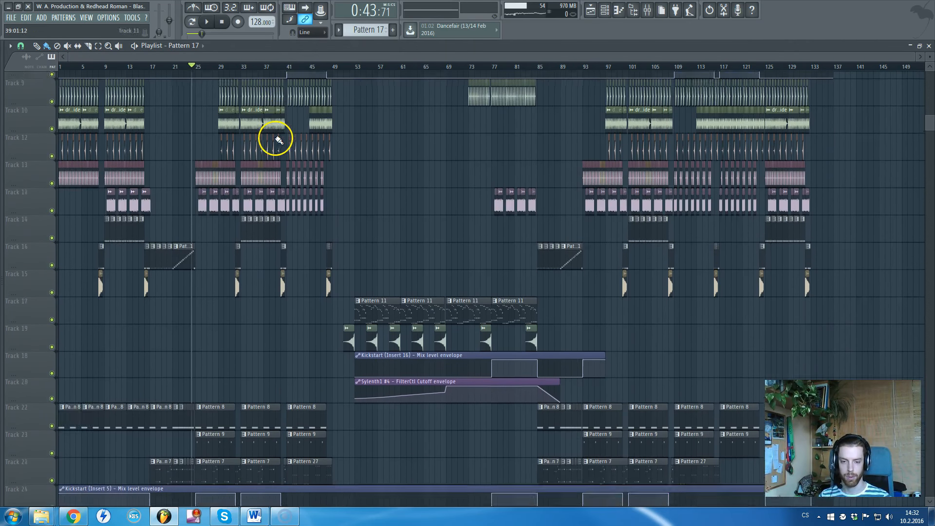
{"action": "scroll", "coordinate": [277, 139], "scroll_direction": "down", "scroll_amount": 1}
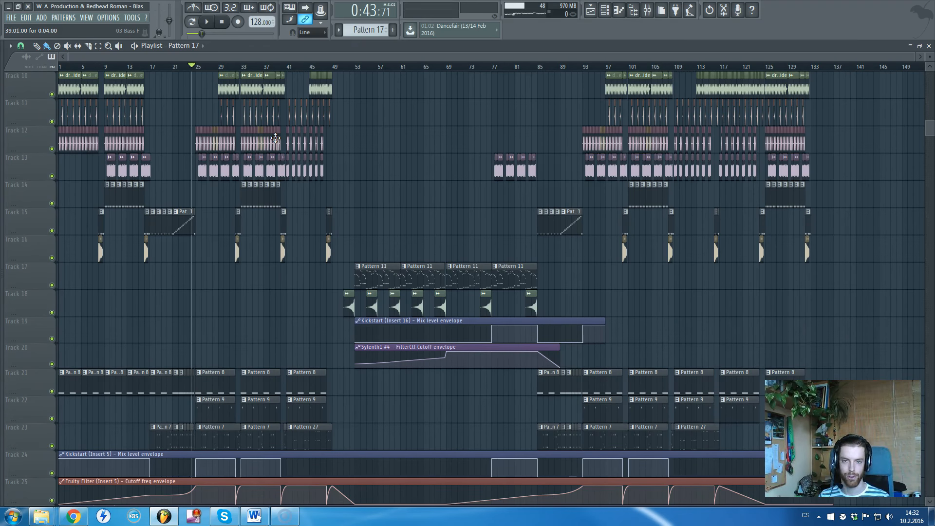
{"action": "scroll", "coordinate": [276, 166], "scroll_direction": "up", "scroll_amount": 4}
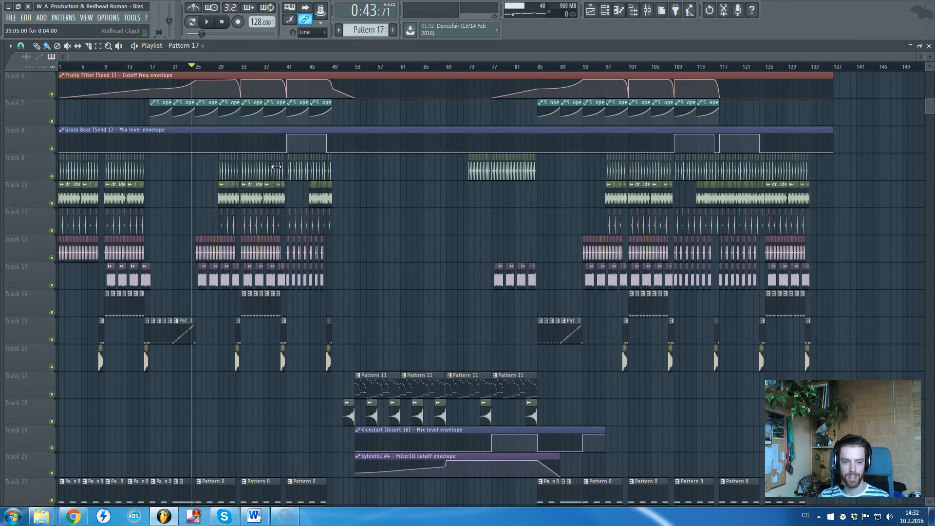
{"action": "scroll", "coordinate": [276, 167], "scroll_direction": "up", "scroll_amount": 5}
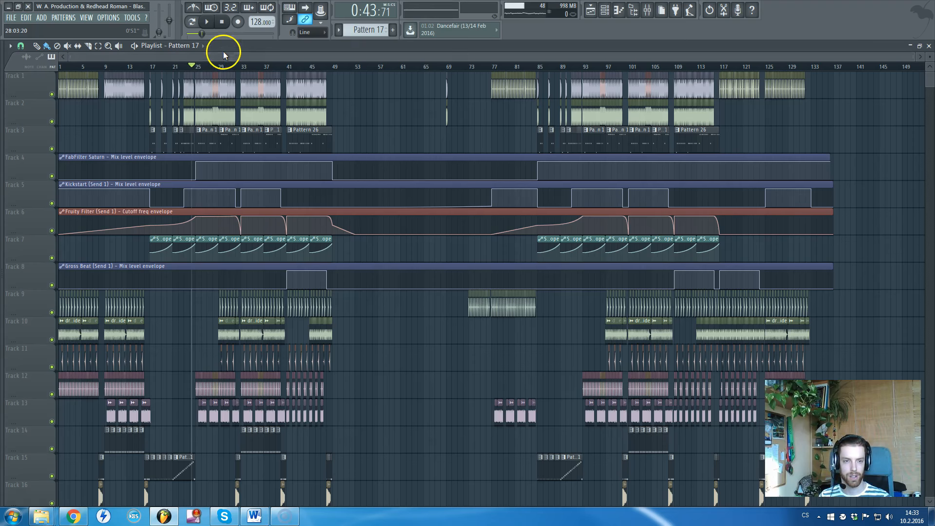
{"action": "scroll", "coordinate": [88, 156], "scroll_direction": "up", "scroll_amount": 3}
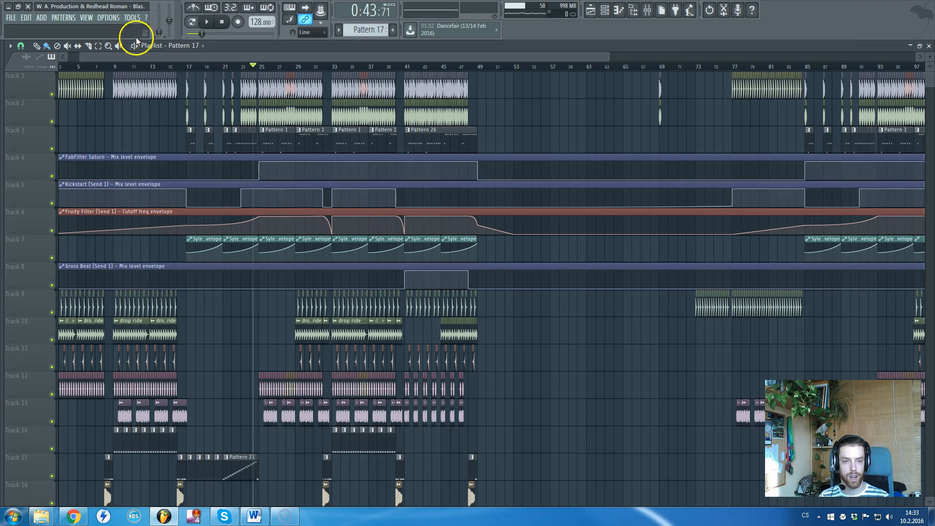
{"action": "left_click_drag", "start_coordinate": [131, 57], "coordinate": [39, 57]}
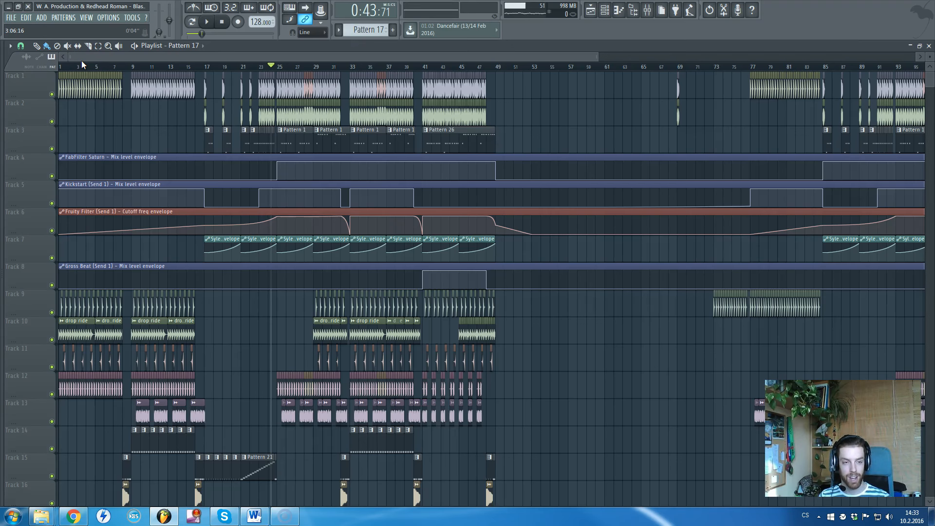
Return the playhead to the start, play the full song and follow its drum, effect and pattern tracks.
{"action": "left_click", "coordinate": [223, 23]}
{"action": "scroll", "coordinate": [233, 97], "scroll_direction": "down", "scroll_amount": 2, "text": "ctrl"}
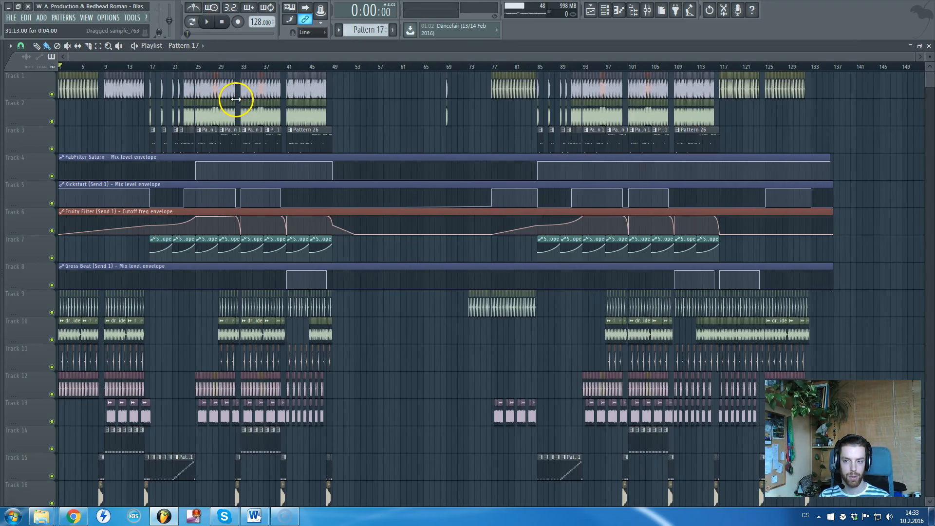
{"action": "scroll", "coordinate": [236, 100], "scroll_direction": "down", "scroll_amount": 2}
{"action": "scroll", "coordinate": [236, 99], "scroll_direction": "up", "scroll_amount": 2}
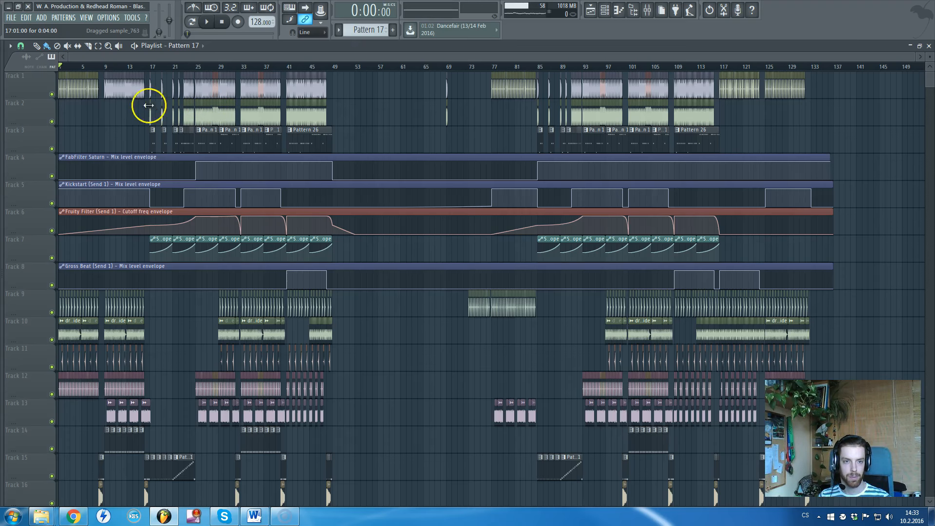
{"action": "left_click", "coordinate": [209, 23]}
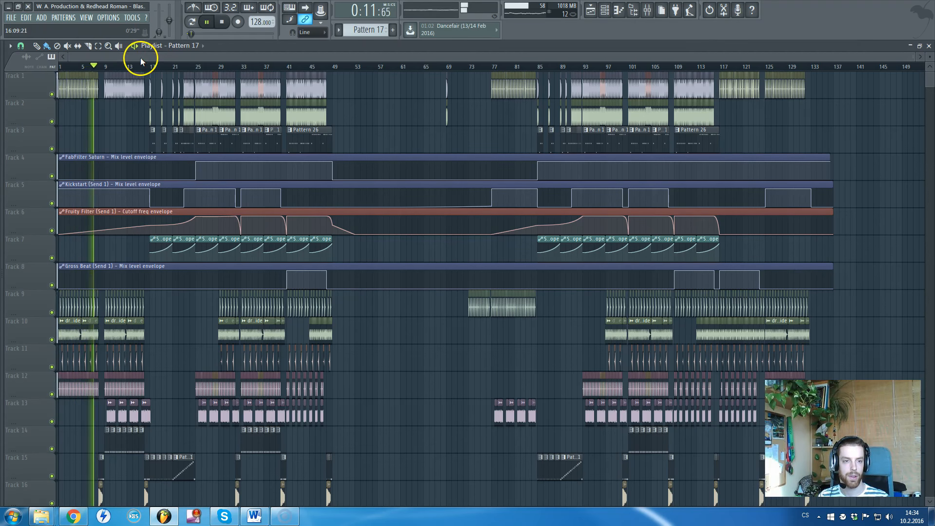
{"action": "scroll", "coordinate": [140, 121], "scroll_direction": "down", "scroll_amount": 8}
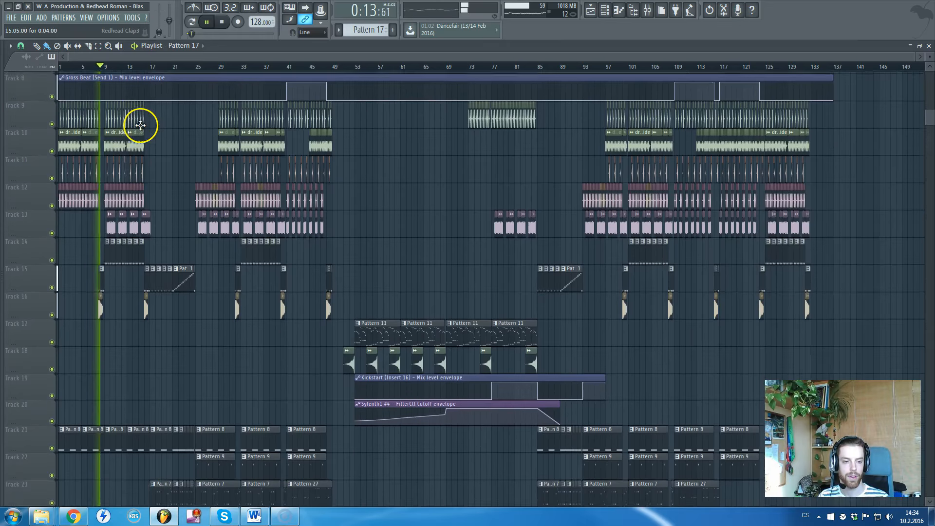
{"action": "scroll", "coordinate": [140, 126], "scroll_direction": "down", "scroll_amount": 1}
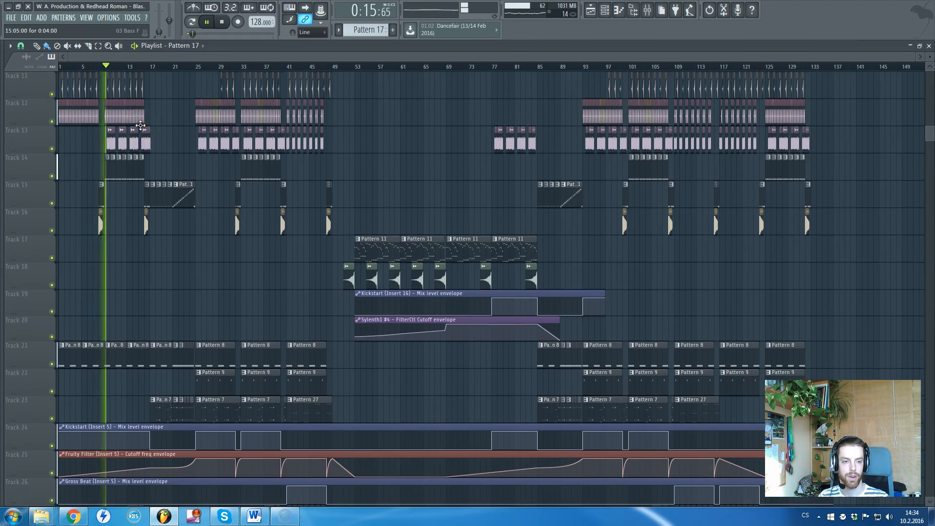
{"action": "scroll", "coordinate": [141, 125], "scroll_direction": "up", "scroll_amount": 3}
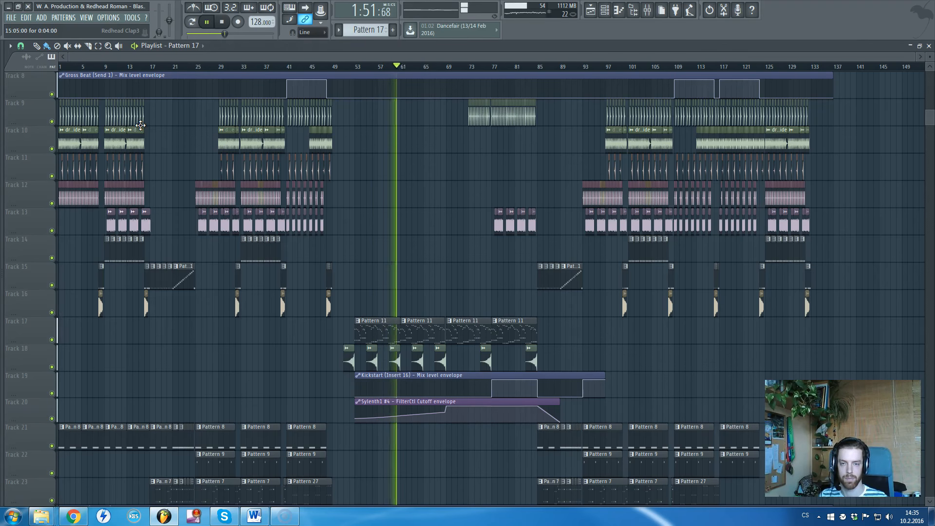
Examine the break's melodic patterns, Kickstart envelopes and effect clips on tracks 17 to 49 during playback.
{"action": "scroll", "coordinate": [439, 115], "scroll_direction": "down", "scroll_amount": 15}
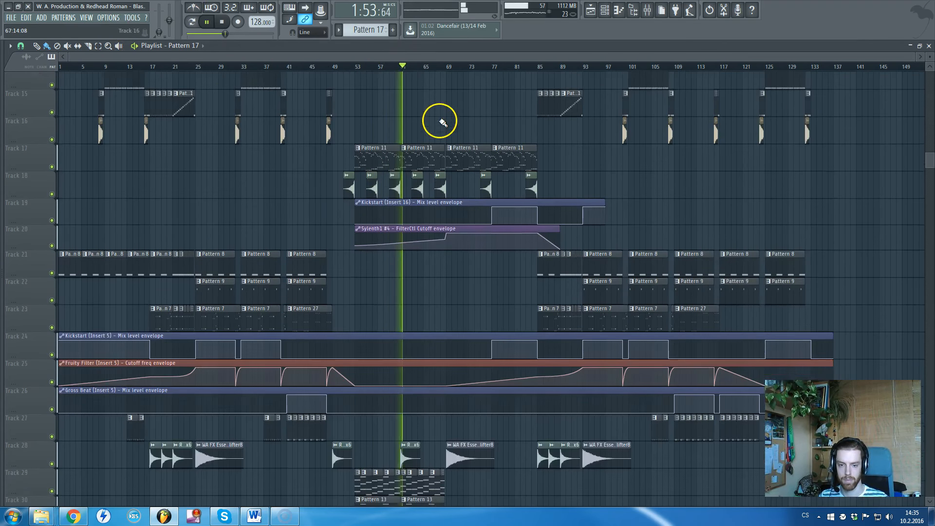
{"action": "scroll", "coordinate": [434, 165], "scroll_direction": "down", "scroll_amount": 10}
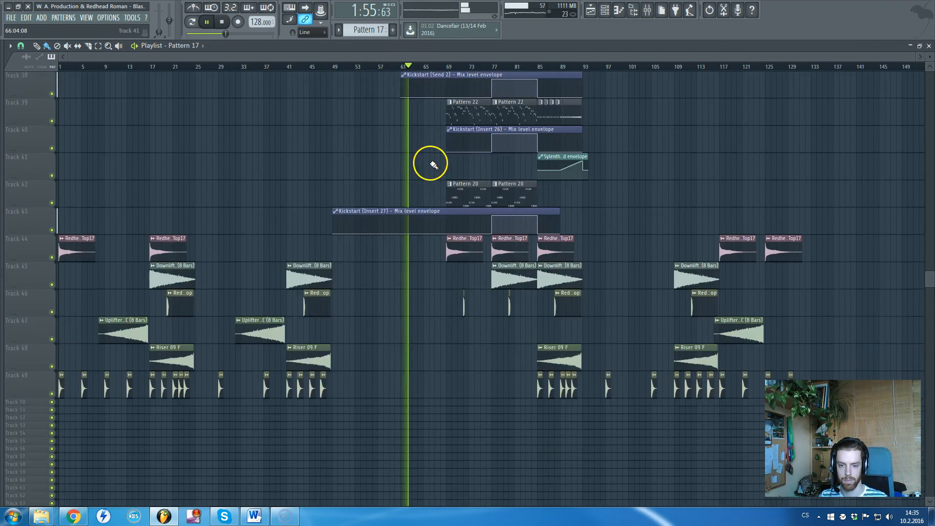
{"action": "scroll", "coordinate": [435, 178], "scroll_direction": "down", "scroll_amount": 5}
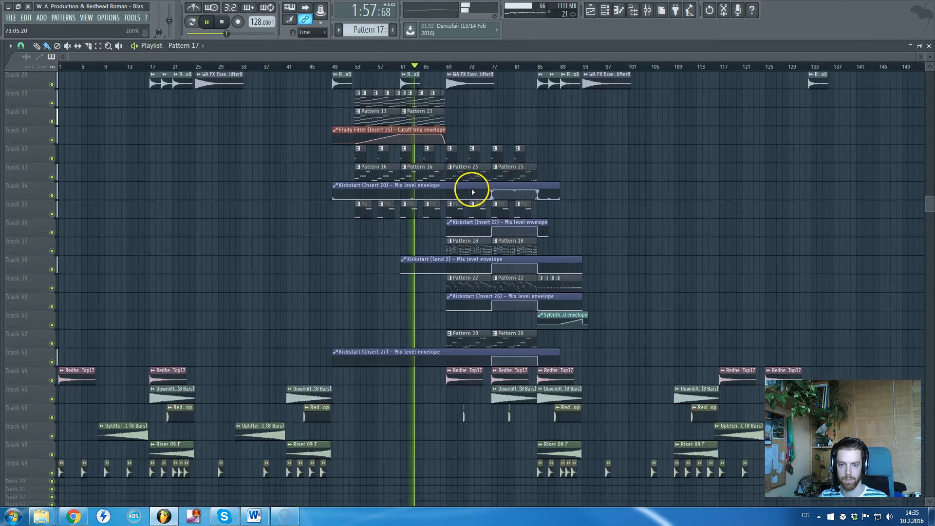
{"action": "scroll", "coordinate": [469, 189], "scroll_direction": "down", "scroll_amount": 5}
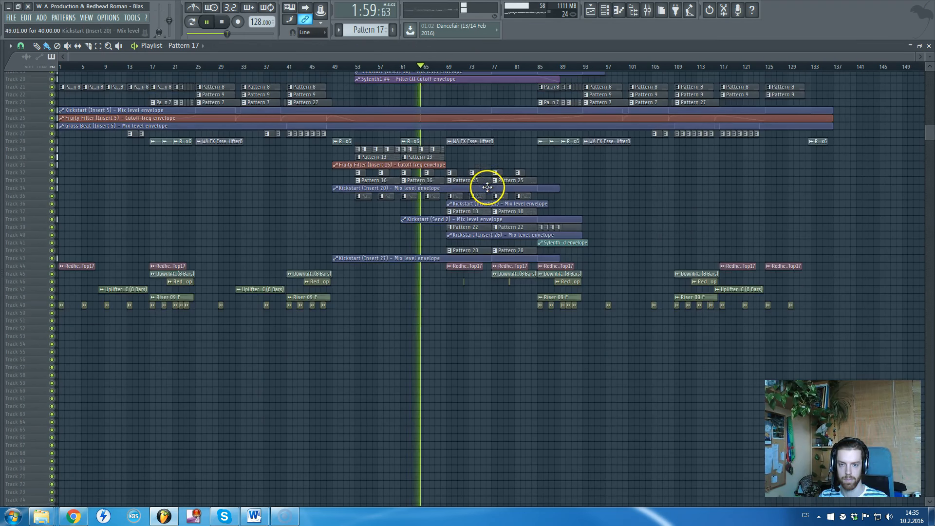
{"action": "scroll", "coordinate": [548, 195], "scroll_direction": "up", "scroll_amount": 5}
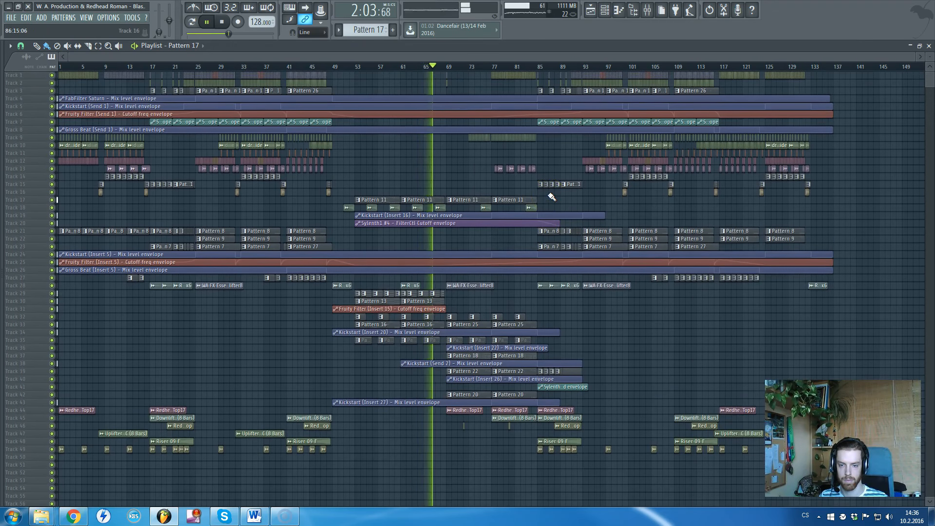
{"action": "scroll", "coordinate": [552, 197], "scroll_direction": "up", "scroll_amount": 2}
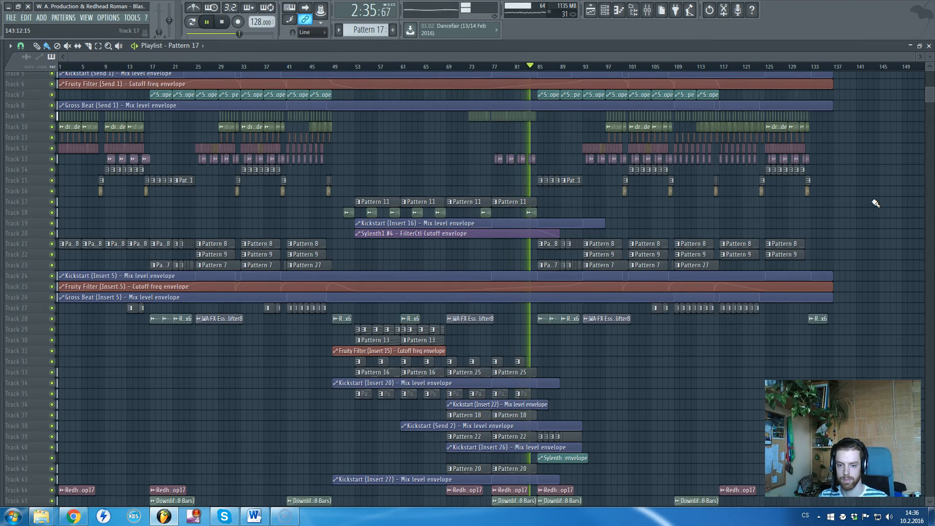
Follow the second build-up and drop from bar 85 onward across the tracks, and stop the playback.
{"action": "scroll", "coordinate": [564, 345], "scroll_direction": "up", "scroll_amount": 3}
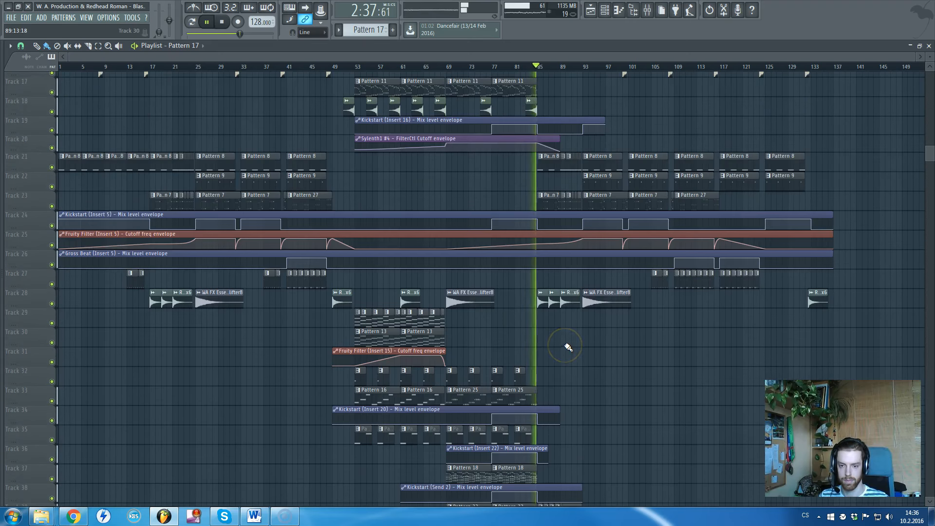
{"action": "scroll", "coordinate": [588, 349], "scroll_direction": "up", "scroll_amount": 5}
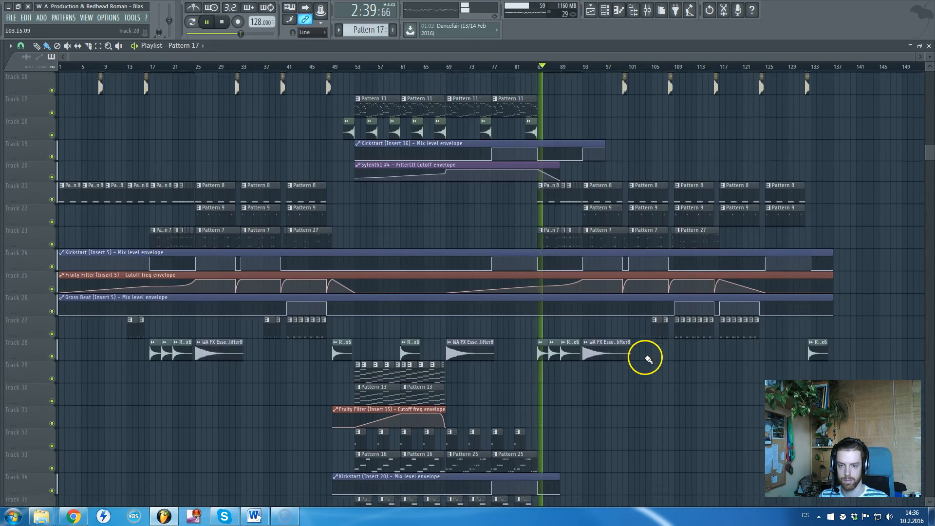
{"action": "scroll", "coordinate": [586, 348], "scroll_direction": "up", "scroll_amount": 3}
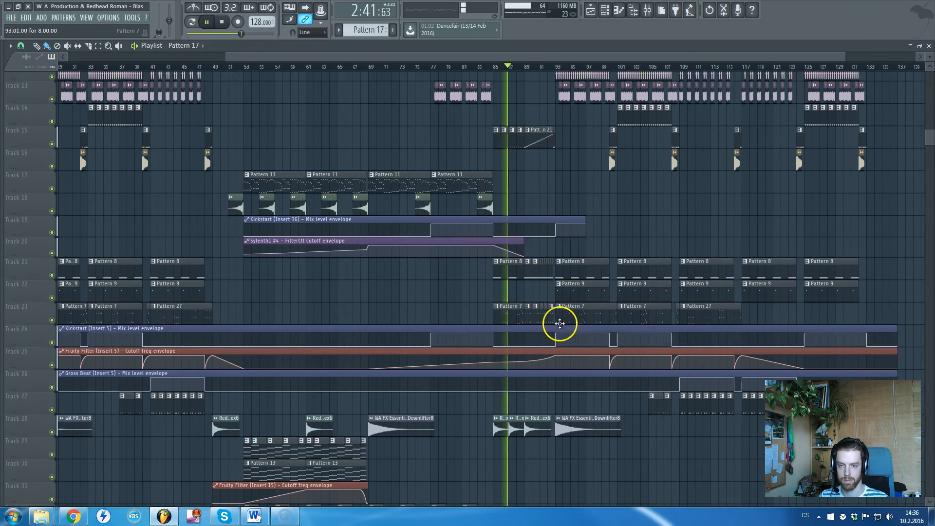
{"action": "left_click_drag", "start_coordinate": [232, 56], "coordinate": [301, 57]}
{"action": "scroll", "coordinate": [731, 249], "scroll_direction": "up", "scroll_amount": 5}
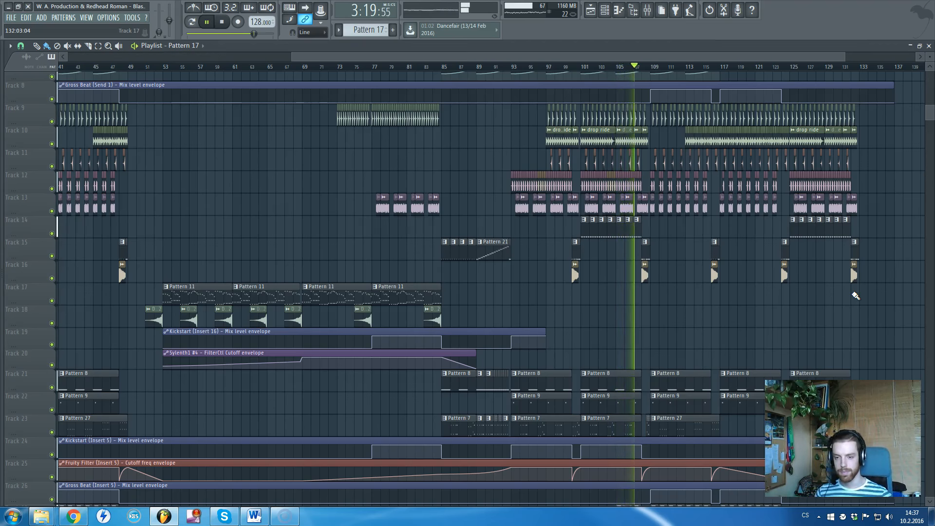
{"action": "left_click_drag", "start_coordinate": [576, 55], "coordinate": [609, 57]}
{"action": "scroll", "coordinate": [690, 183], "scroll_direction": "down", "scroll_amount": 10}
{"action": "scroll", "coordinate": [693, 183], "scroll_direction": "up", "scroll_amount": 7}
{"action": "scroll", "coordinate": [723, 195], "scroll_direction": "up", "scroll_amount": 7}
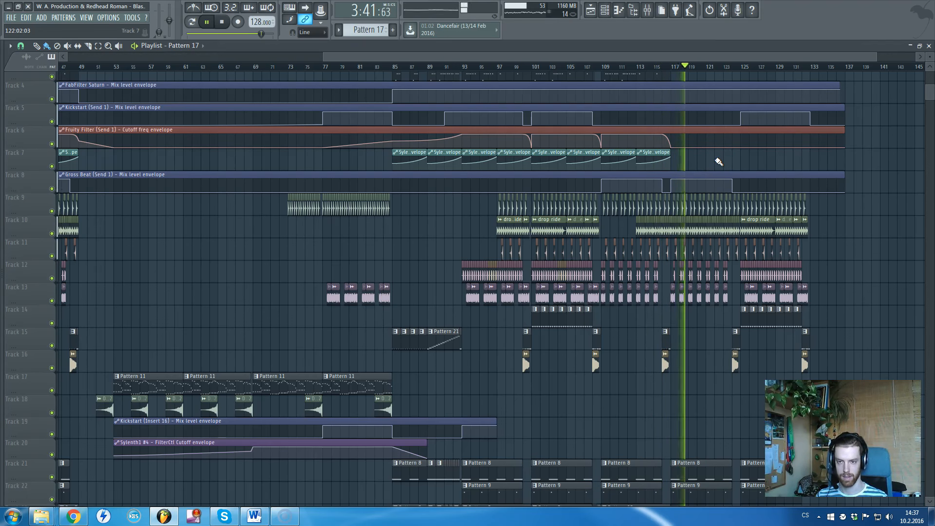
{"action": "key", "text": "space"}
Review the whole stopped arrangement, from the FabFilter Saturn and Fruity Filter envelopes to the pattern tracks.
{"action": "left_click_drag", "start_coordinate": [373, 57], "coordinate": [733, 283]}
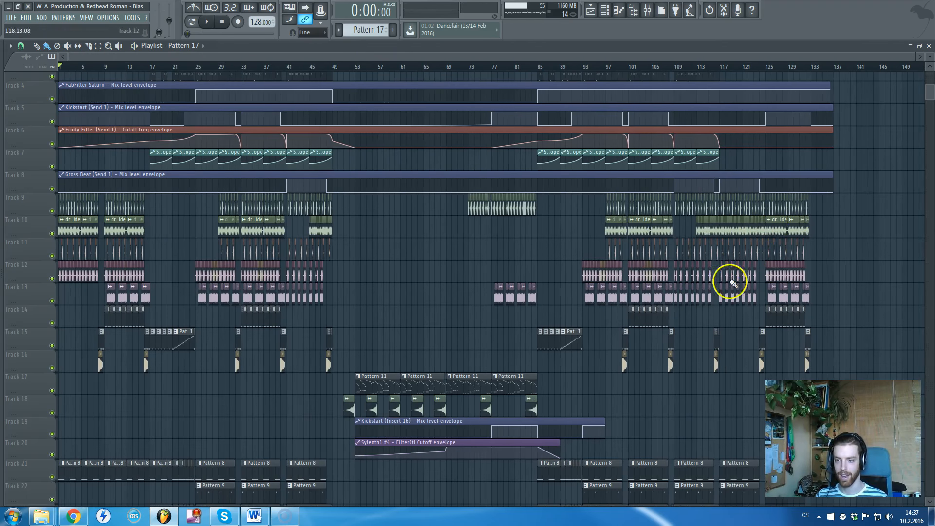
{"action": "scroll", "coordinate": [758, 236], "scroll_direction": "down", "scroll_amount": 5}
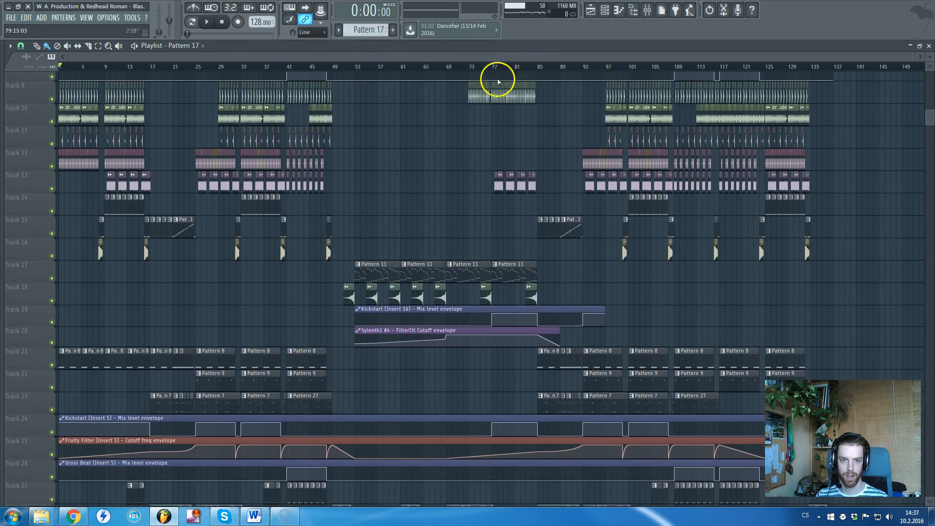
{"action": "scroll", "coordinate": [498, 81], "scroll_direction": "up", "scroll_amount": 5}
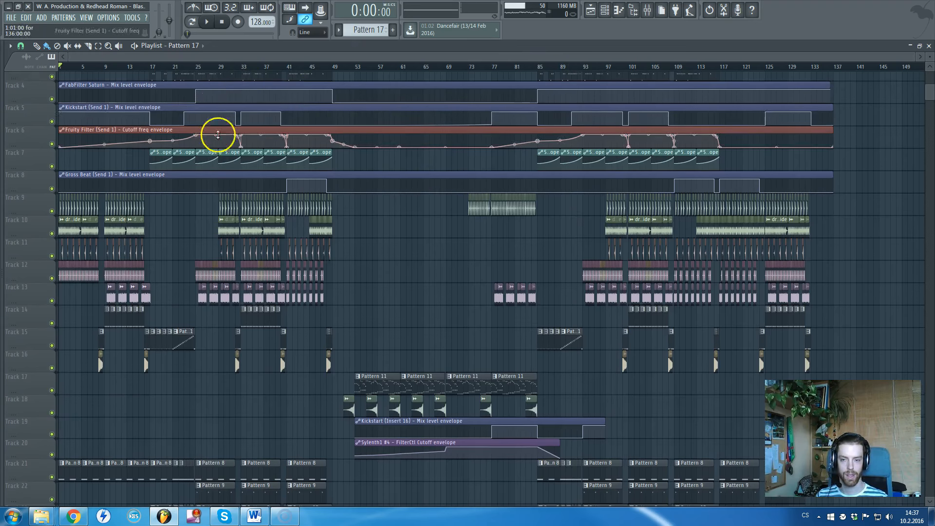
{"action": "scroll", "coordinate": [244, 146], "scroll_direction": "down", "scroll_amount": 3}
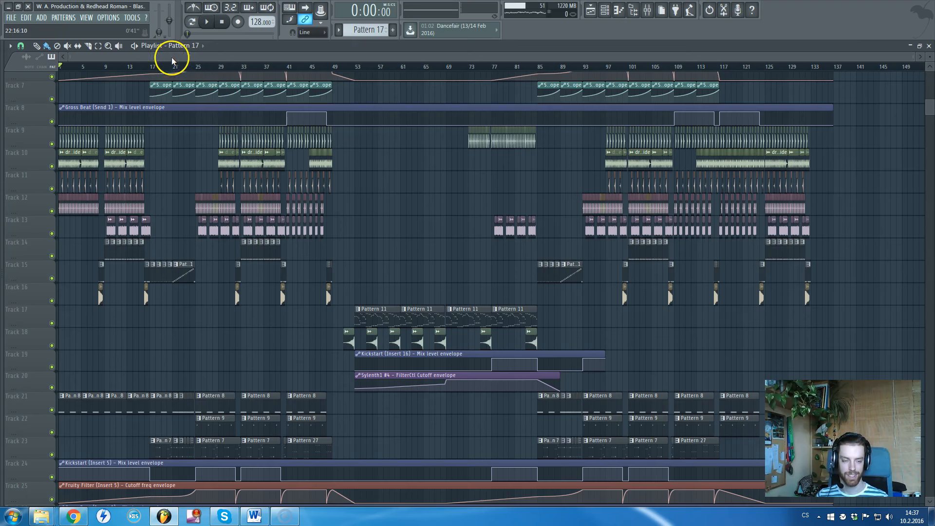
Examine the intro's drum clips, automation envelopes and patterns closely over the first 16 bars.
{"action": "scroll", "coordinate": [58, 147], "scroll_direction": "down", "scroll_amount": 3}
{"action": "scroll", "coordinate": [59, 146], "scroll_direction": "up", "scroll_amount": 5}
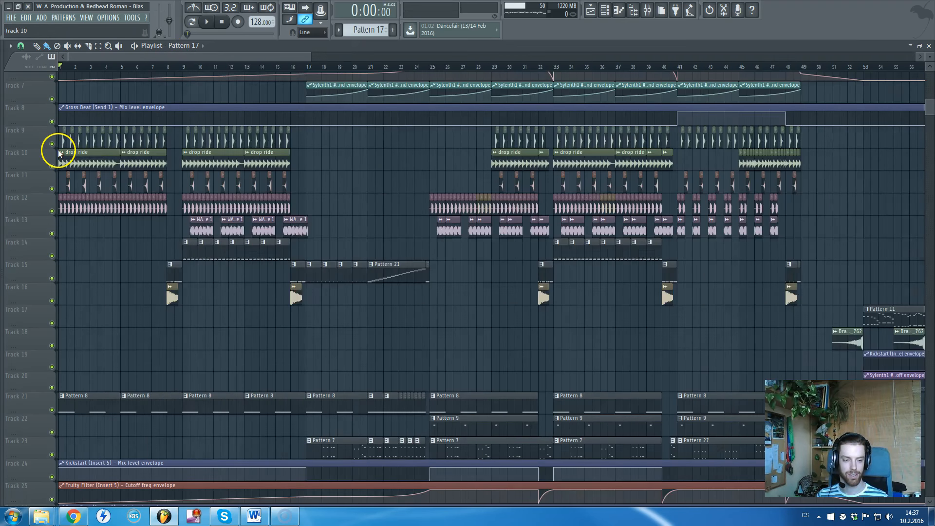
{"action": "scroll", "coordinate": [106, 164], "scroll_direction": "down", "scroll_amount": 2}
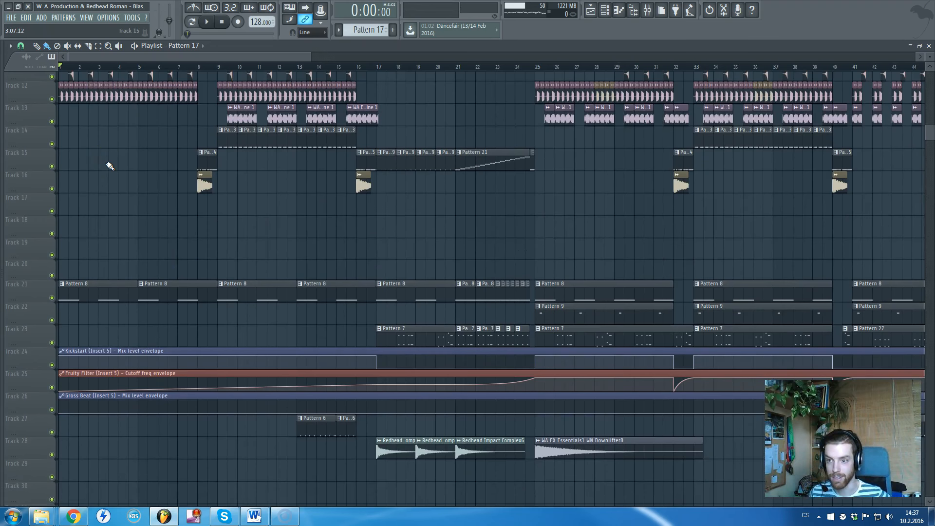
{"action": "scroll", "coordinate": [140, 128], "scroll_direction": "up", "scroll_amount": 8}
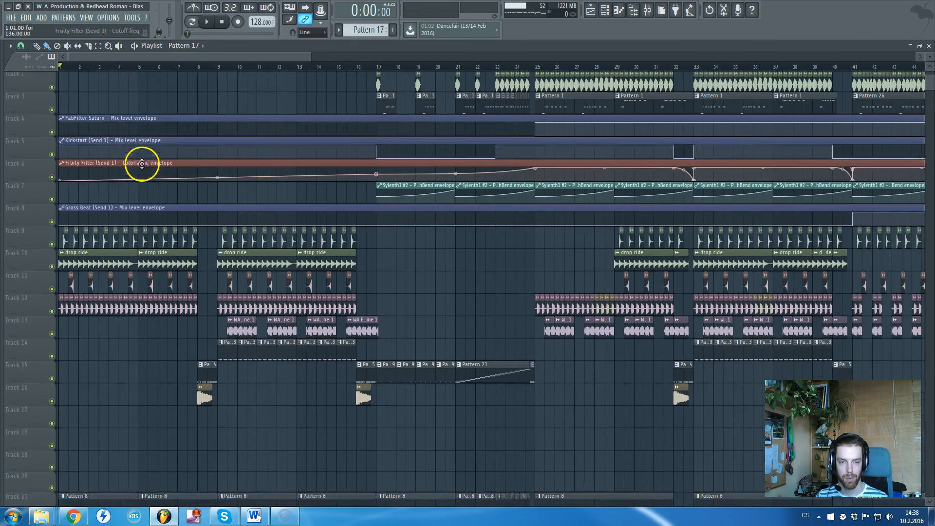
{"action": "scroll", "coordinate": [159, 162], "scroll_direction": "down", "scroll_amount": 5}
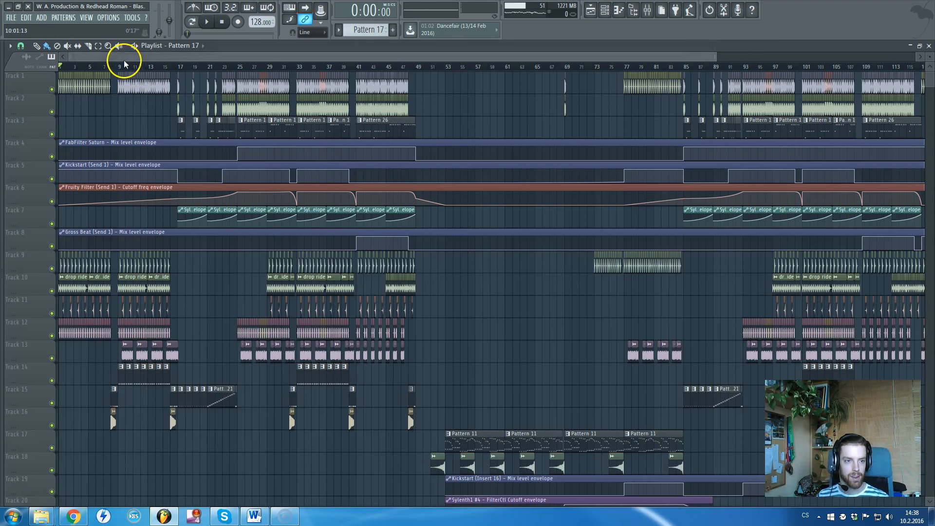
{"action": "scroll", "coordinate": [31, 139], "scroll_direction": "up", "scroll_amount": 5}
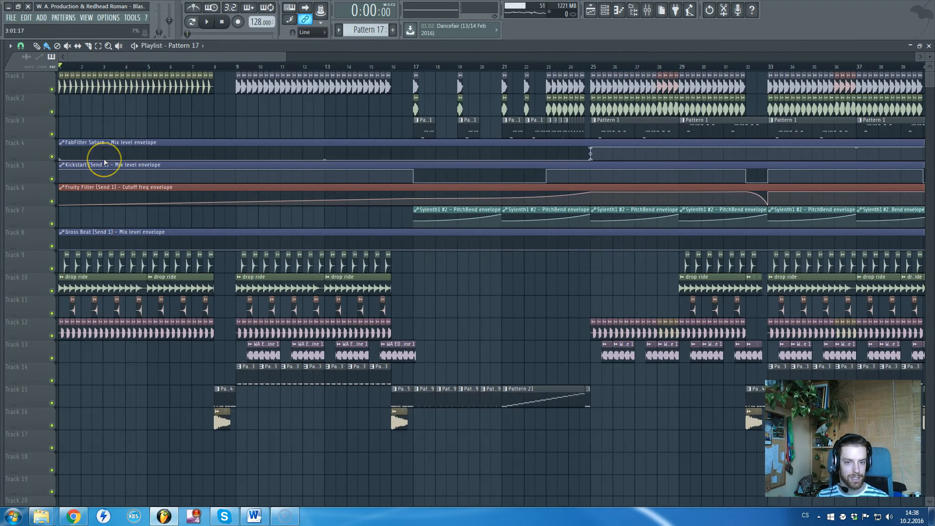
{"action": "scroll", "coordinate": [104, 162], "scroll_direction": "down", "scroll_amount": 4}
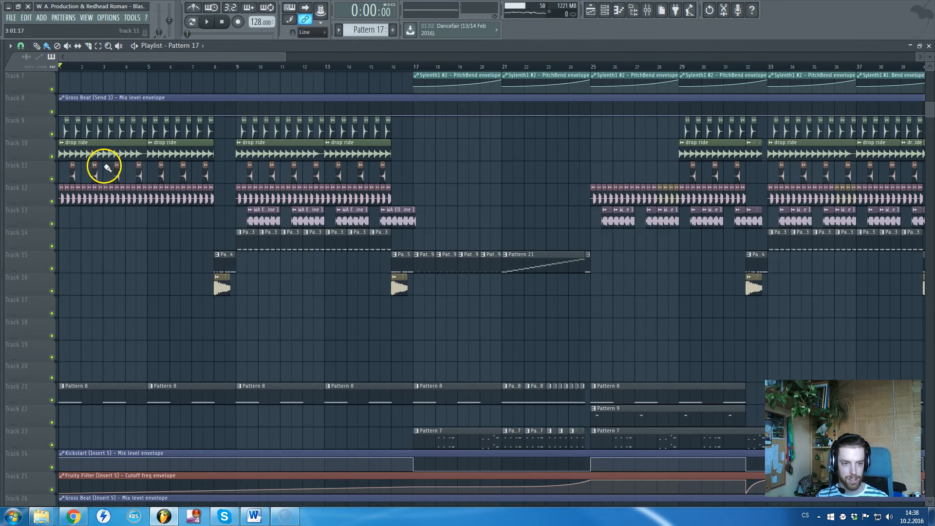
Inspect the master channel's effect slots in the mixer and close the mixer.
{"action": "scroll", "coordinate": [158, 190], "scroll_direction": "down", "scroll_amount": 5}
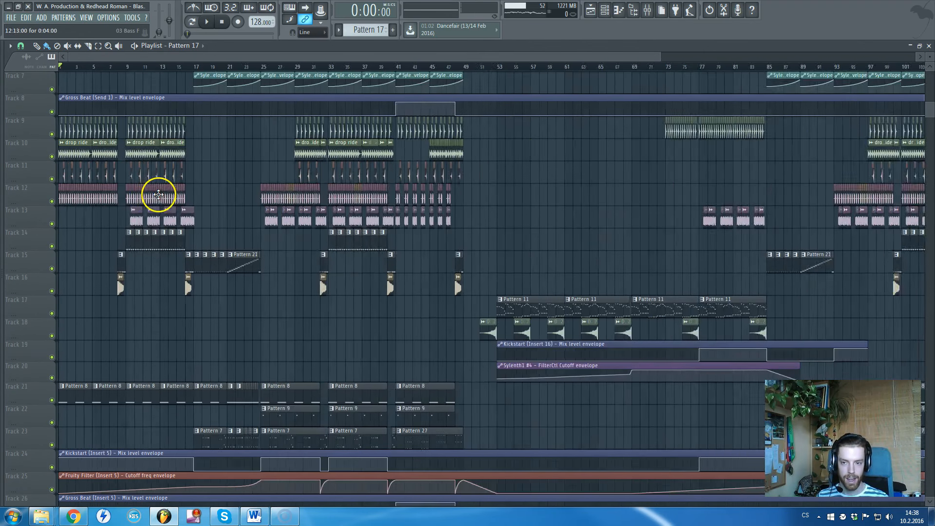
{"action": "scroll", "coordinate": [171, 200], "scroll_direction": "down", "scroll_amount": 4}
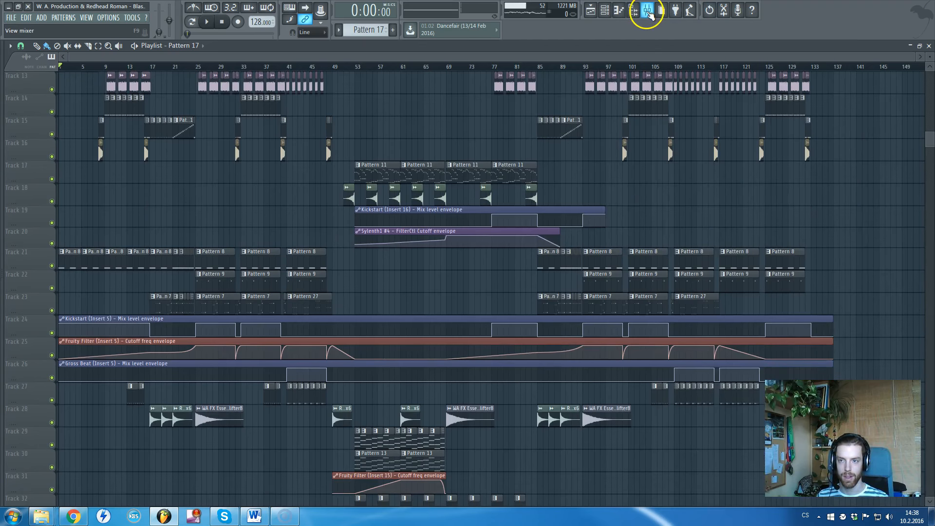
{"action": "left_click", "coordinate": [648, 11]}
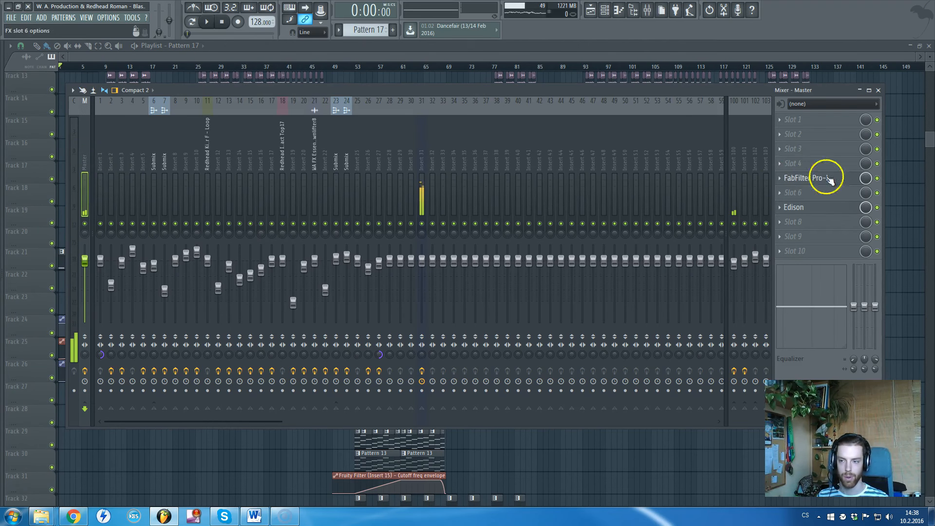
{"action": "left_click", "coordinate": [878, 90]}
Review the intro's automation envelopes, drum clips and patterns from track 1 downward within the whole arrangement.
{"action": "left_click_drag", "start_coordinate": [691, 123], "coordinate": [698, 214]}
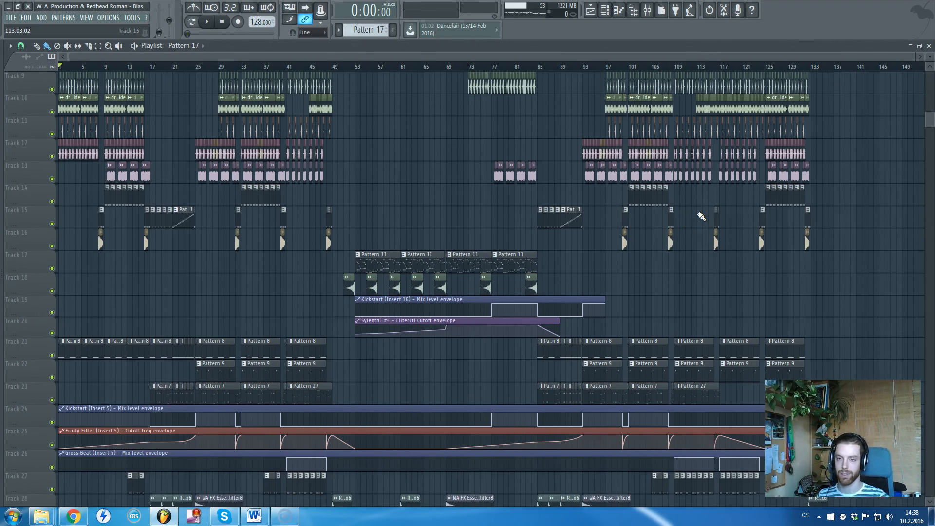
{"action": "scroll", "coordinate": [582, 168], "scroll_direction": "up", "scroll_amount": 8}
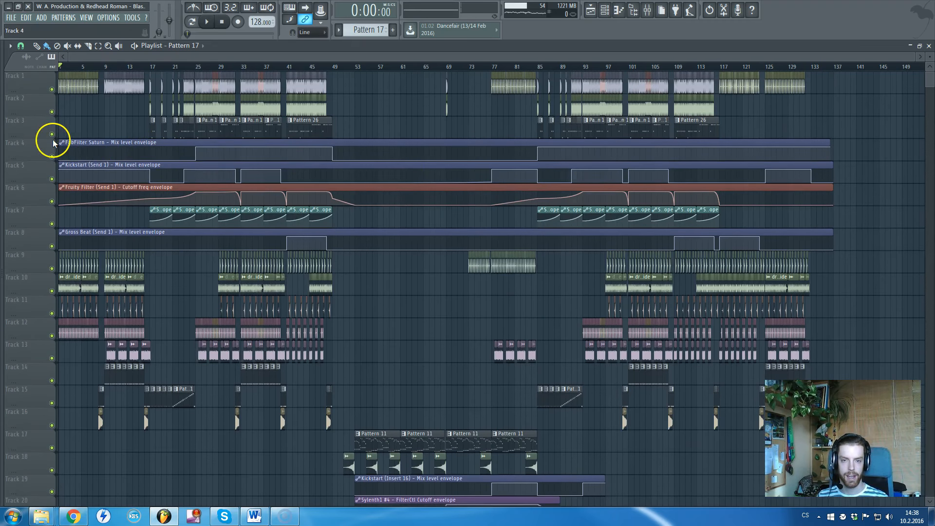
{"action": "scroll", "coordinate": [84, 159], "scroll_direction": "down", "scroll_amount": 6}
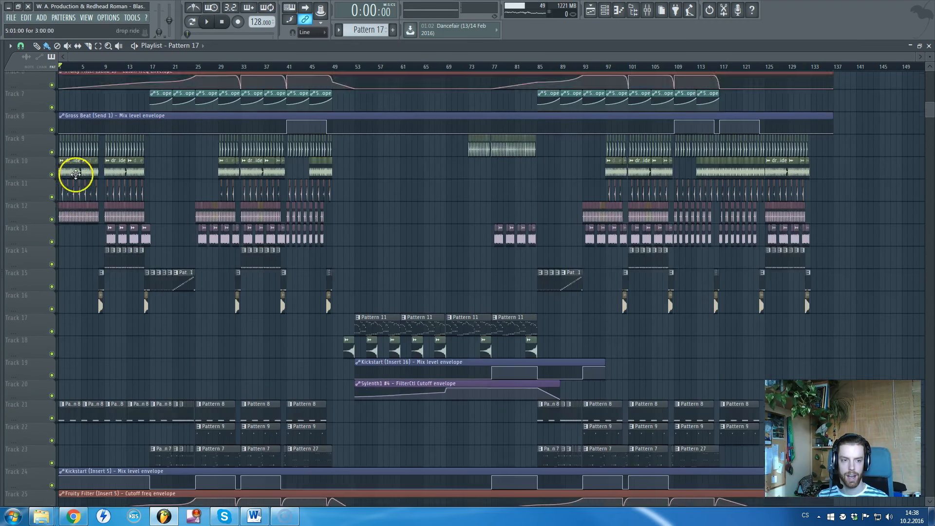
{"action": "scroll", "coordinate": [59, 215], "scroll_direction": "up", "scroll_amount": 1}
{"action": "scroll", "coordinate": [73, 220], "scroll_direction": "up", "scroll_amount": 5}
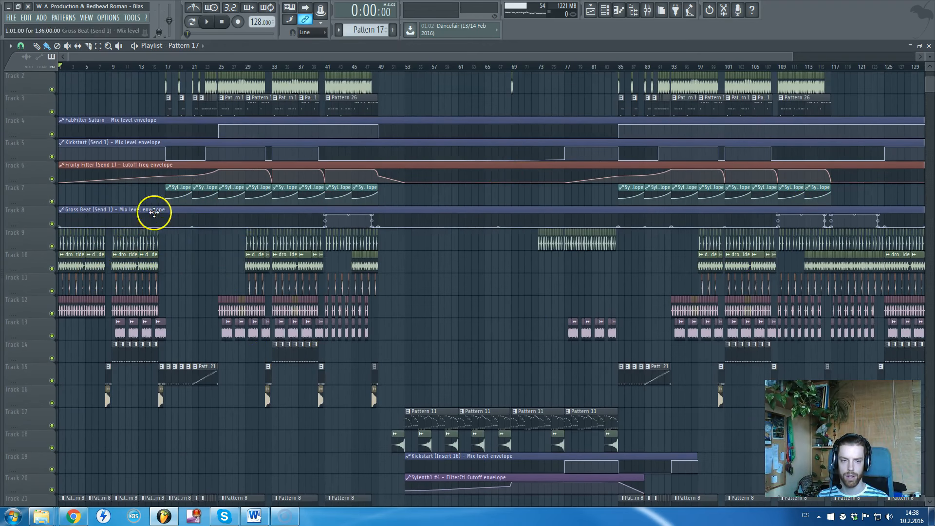
{"action": "scroll", "coordinate": [286, 67], "scroll_direction": "down", "scroll_amount": 2}
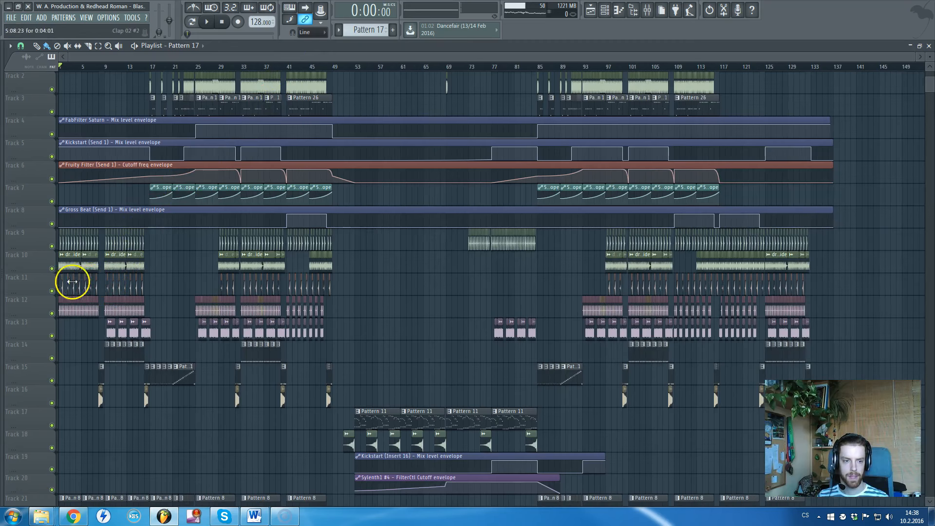
{"action": "scroll", "coordinate": [72, 281], "scroll_direction": "up", "scroll_amount": 2}
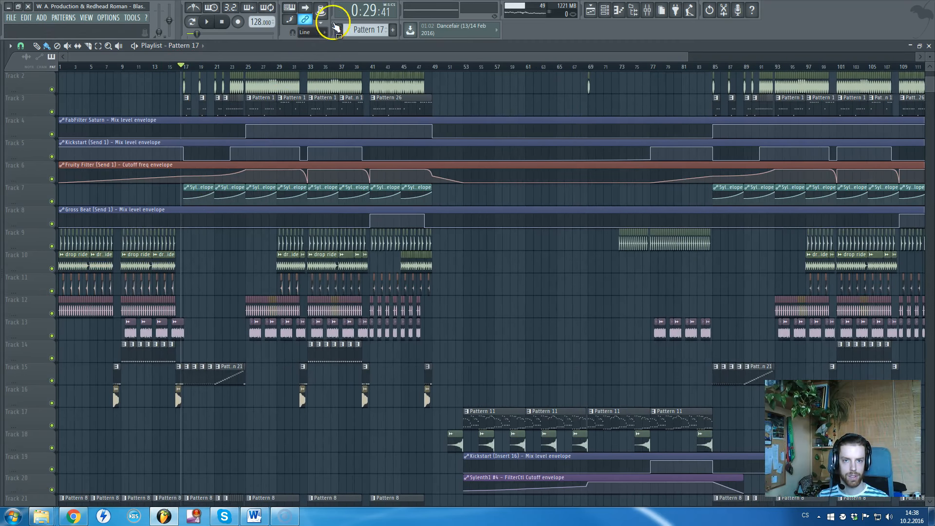
Examine the section starting at bar 17 across the envelopes, pattern tracks and impact effect clips.
{"action": "scroll", "coordinate": [149, 275], "scroll_direction": "down", "scroll_amount": 6}
{"action": "scroll", "coordinate": [148, 277], "scroll_direction": "down", "scroll_amount": 6}
{"action": "scroll", "coordinate": [121, 292], "scroll_direction": "up", "scroll_amount": 3}
{"action": "scroll", "coordinate": [129, 290], "scroll_direction": "up", "scroll_amount": 5}
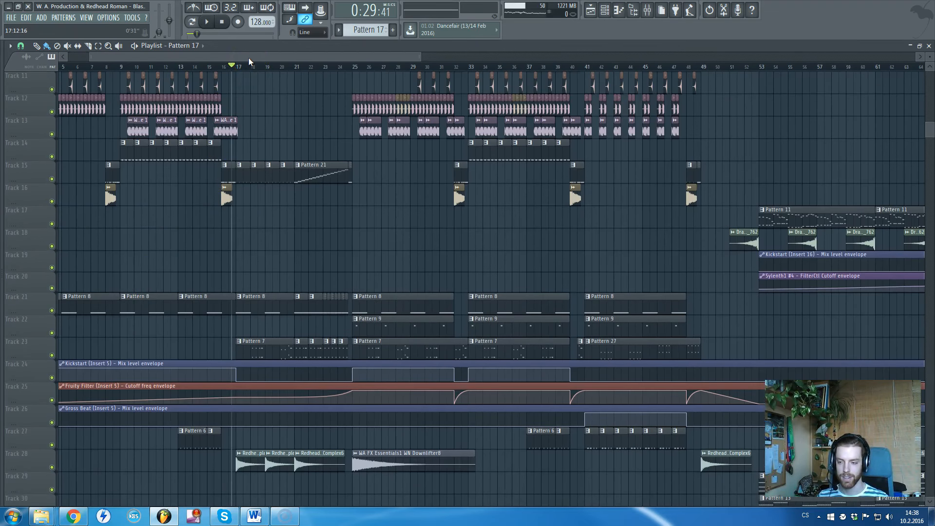
{"action": "scroll", "coordinate": [223, 178], "scroll_direction": "up", "scroll_amount": 8}
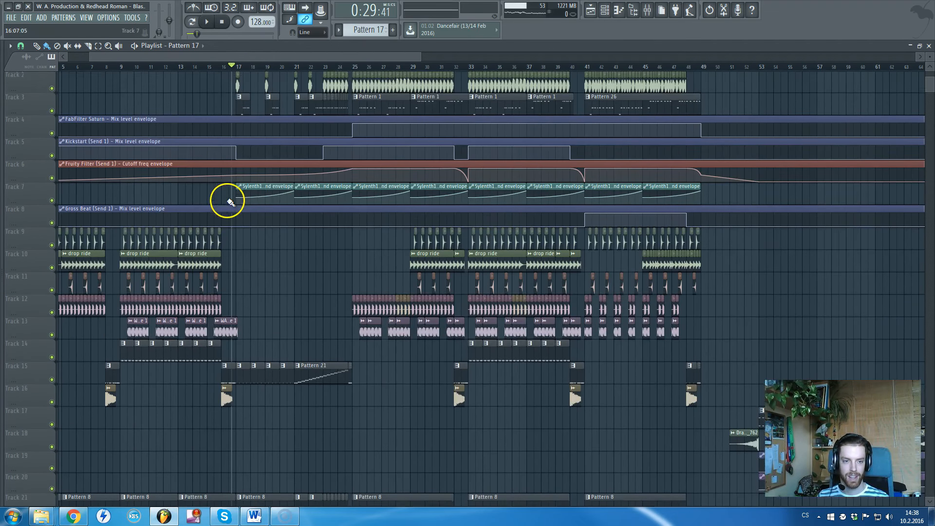
Play the second half of the intro from bar 9.
{"action": "left_click", "coordinate": [119, 67]}
{"action": "scroll", "coordinate": [109, 117], "scroll_direction": "up", "scroll_amount": 5}
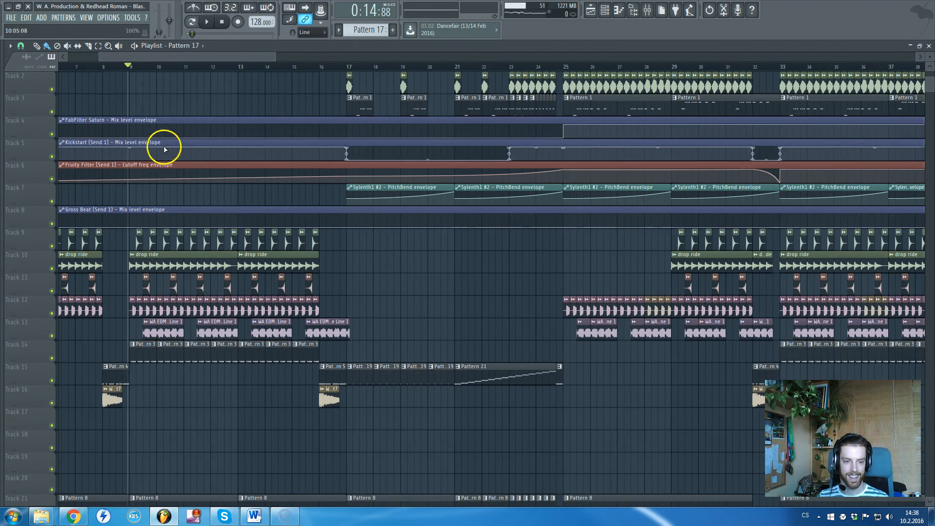
{"action": "scroll", "coordinate": [139, 195], "scroll_direction": "up", "scroll_amount": 5}
{"action": "scroll", "coordinate": [188, 201], "scroll_direction": "down", "scroll_amount": 6}
{"action": "scroll", "coordinate": [208, 209], "scroll_direction": "down", "scroll_amount": 3}
{"action": "key", "text": "space"}
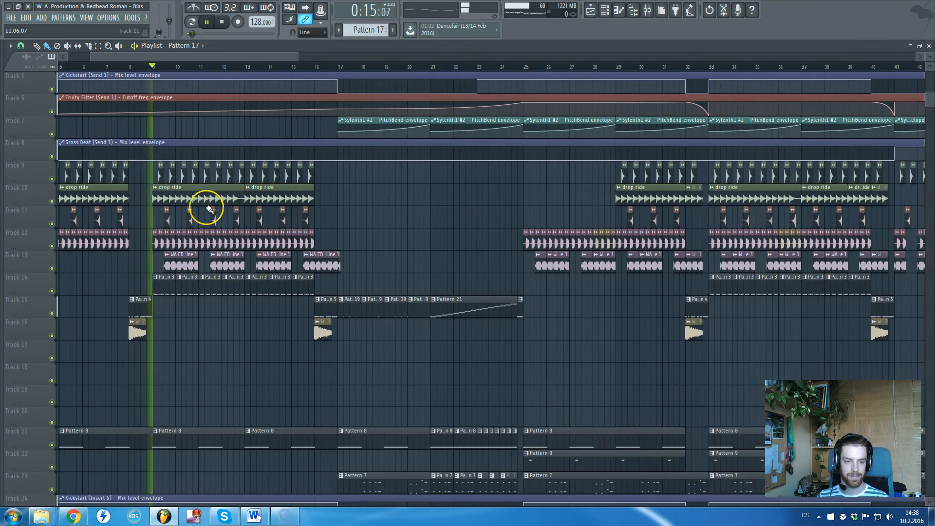
Move the playback to bar 13 and examine the intro's last bars on the lower pattern and effect tracks.
{"action": "scroll", "coordinate": [209, 205], "scroll_direction": "down", "scroll_amount": 5}
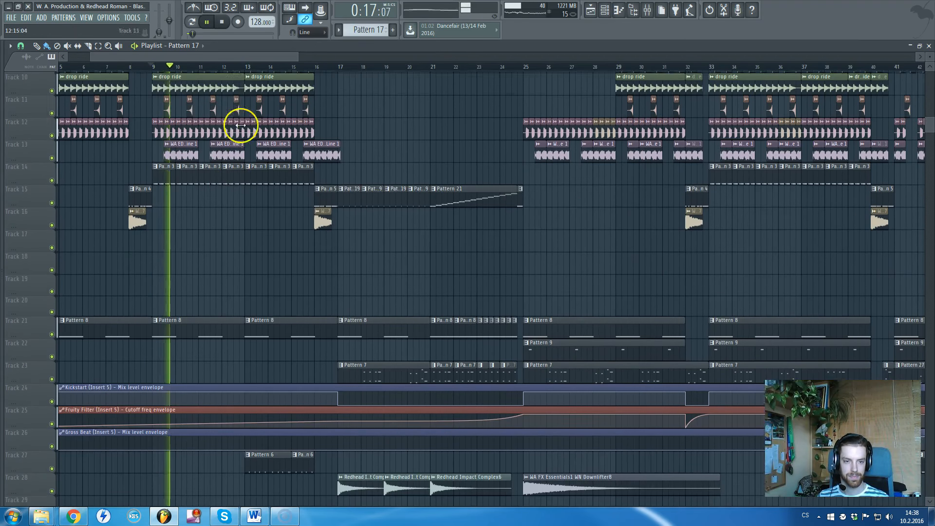
{"action": "left_click", "coordinate": [244, 66]}
{"action": "scroll", "coordinate": [348, 153], "scroll_direction": "down", "scroll_amount": 6}
{"action": "scroll", "coordinate": [348, 161], "scroll_direction": "up", "scroll_amount": 6}
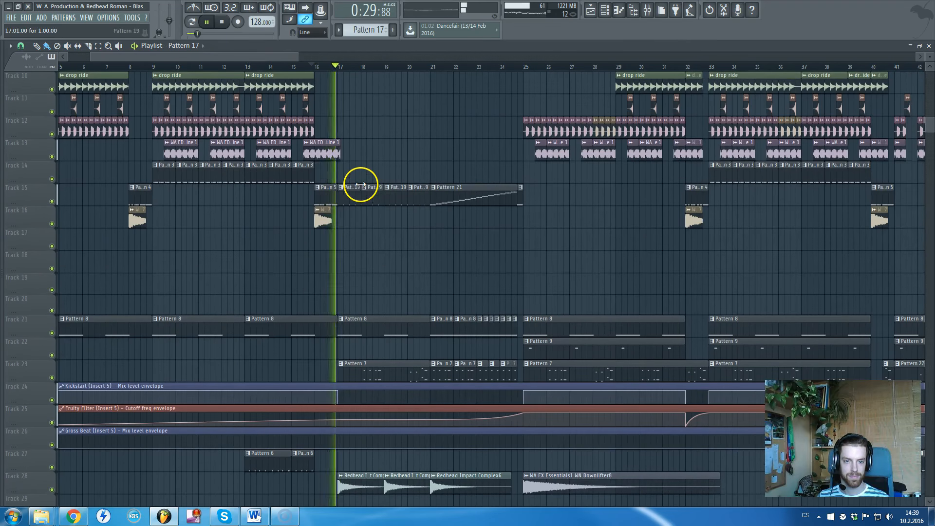
Stop the playback and review the build-up between bars 17 and 25 across the drum, envelope and pattern tracks.
{"action": "scroll", "coordinate": [335, 209], "scroll_direction": "up", "scroll_amount": 9}
{"action": "scroll", "coordinate": [282, 328], "scroll_direction": "down", "scroll_amount": 5, "text": "ctrl"}
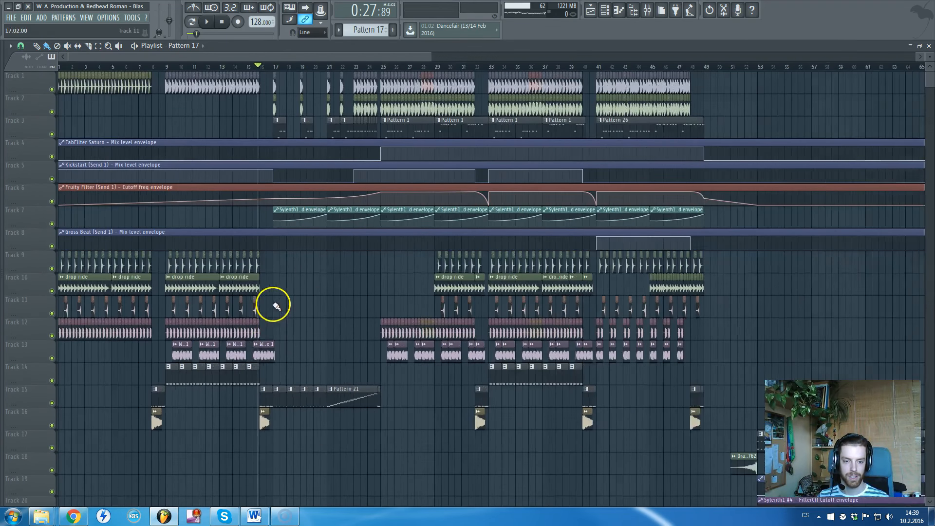
{"action": "scroll", "coordinate": [171, 321], "scroll_direction": "down", "scroll_amount": 1}
{"action": "scroll", "coordinate": [186, 328], "scroll_direction": "up", "scroll_amount": 1}
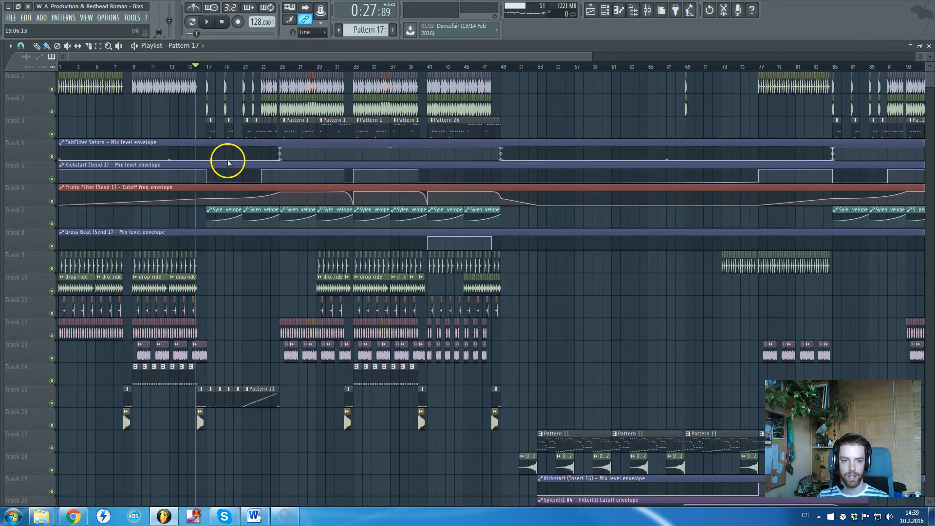
{"action": "scroll", "coordinate": [244, 250], "scroll_direction": "down", "scroll_amount": 14}
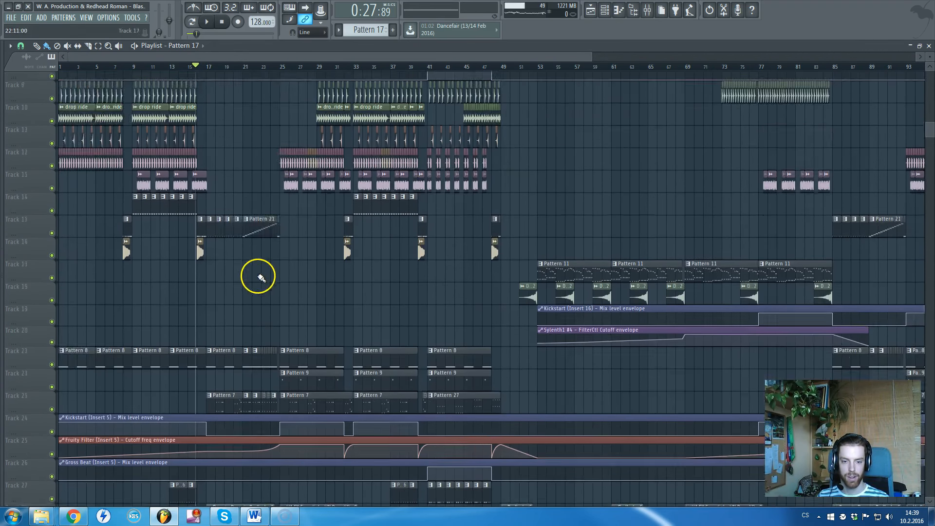
{"action": "scroll", "coordinate": [284, 280], "scroll_direction": "up", "scroll_amount": 14}
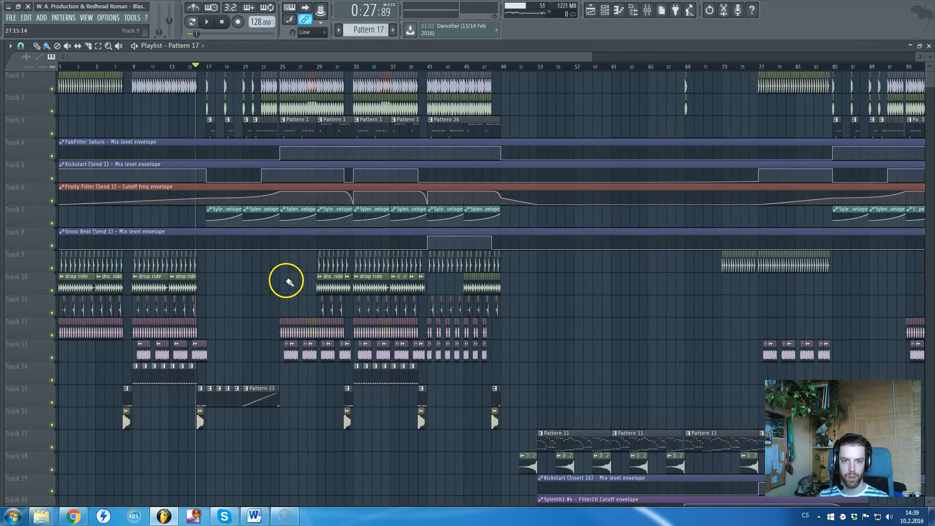
{"action": "scroll", "coordinate": [273, 171], "scroll_direction": "up", "scroll_amount": 4}
{"action": "scroll", "coordinate": [273, 171], "scroll_direction": "up", "scroll_amount": 1}
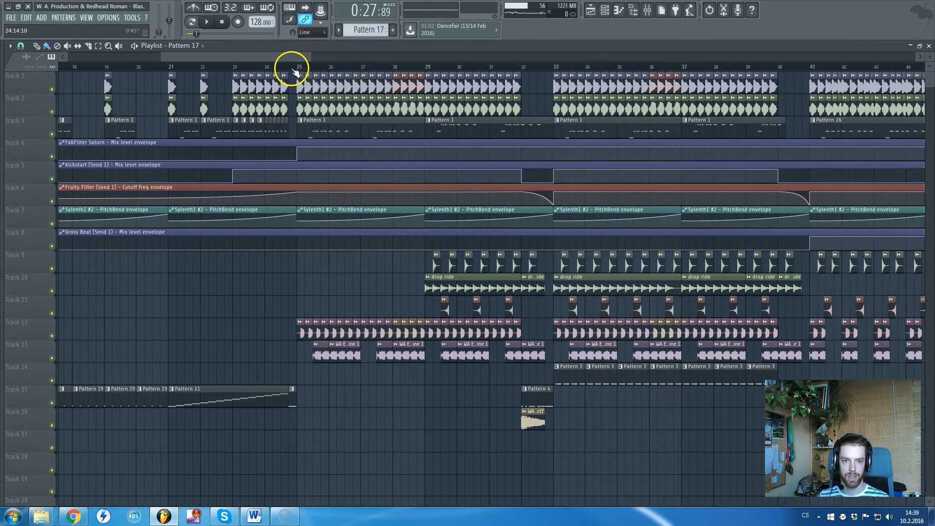
Examine the build-up's Kickstart envelopes on tracks 5 and 24 and the Pattern 7 clips on track 23.
{"action": "scroll", "coordinate": [244, 150], "scroll_direction": "down", "scroll_amount": 3}
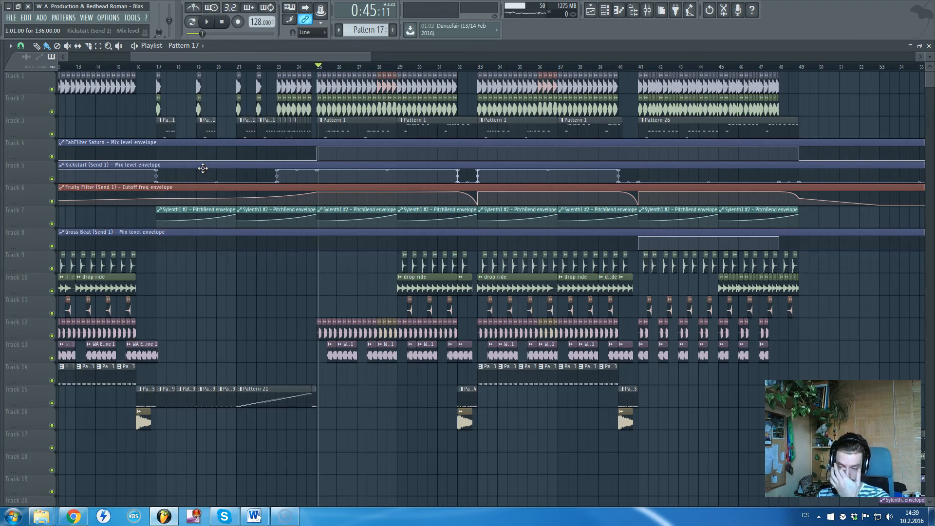
{"action": "left_click", "coordinate": [204, 150]}
{"action": "left_click_drag", "start_coordinate": [248, 58], "coordinate": [203, 165]}
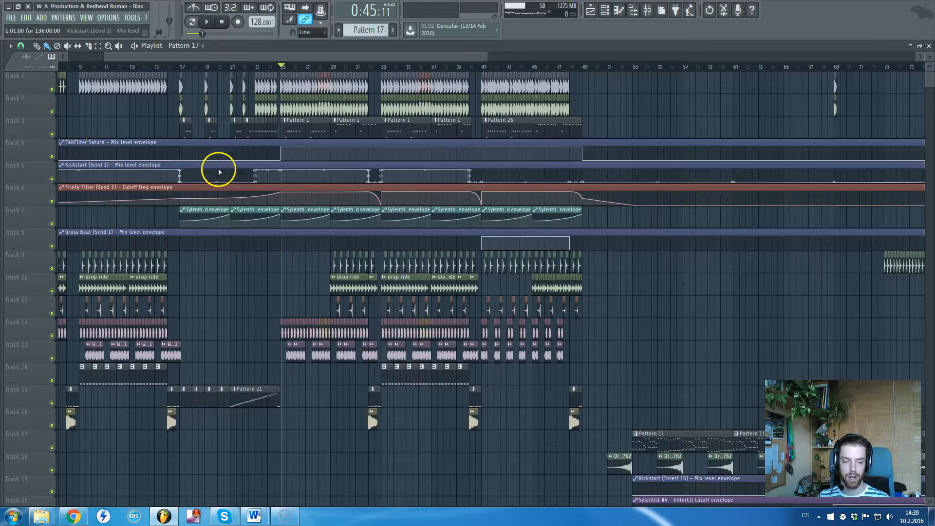
{"action": "scroll", "coordinate": [195, 234], "scroll_direction": "down", "scroll_amount": 3}
{"action": "scroll", "coordinate": [176, 290], "scroll_direction": "up", "scroll_amount": 3}
{"action": "scroll", "coordinate": [182, 297], "scroll_direction": "down", "scroll_amount": 8}
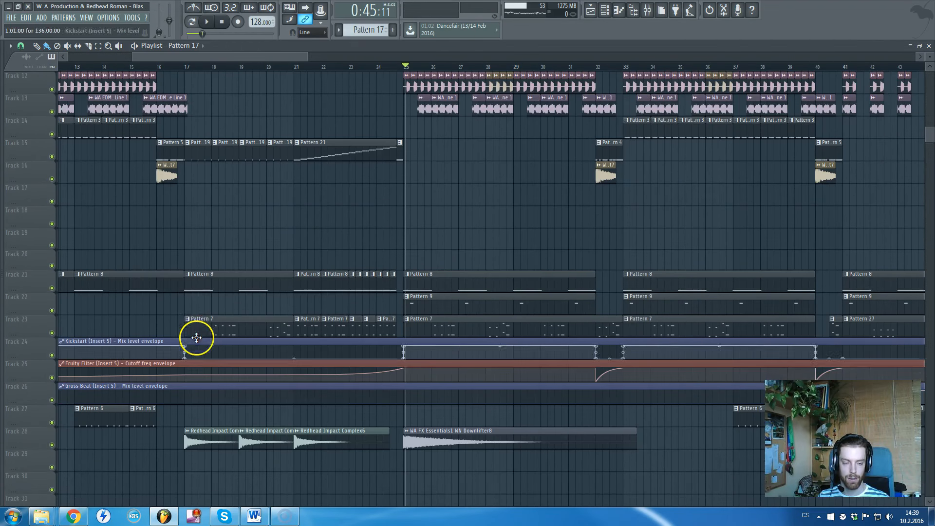
{"action": "left_click", "coordinate": [188, 319]}
Place the playhead just before bar 17 and just before bar 25 to mark the build-up's start and end.
{"action": "left_click", "coordinate": [178, 68]}
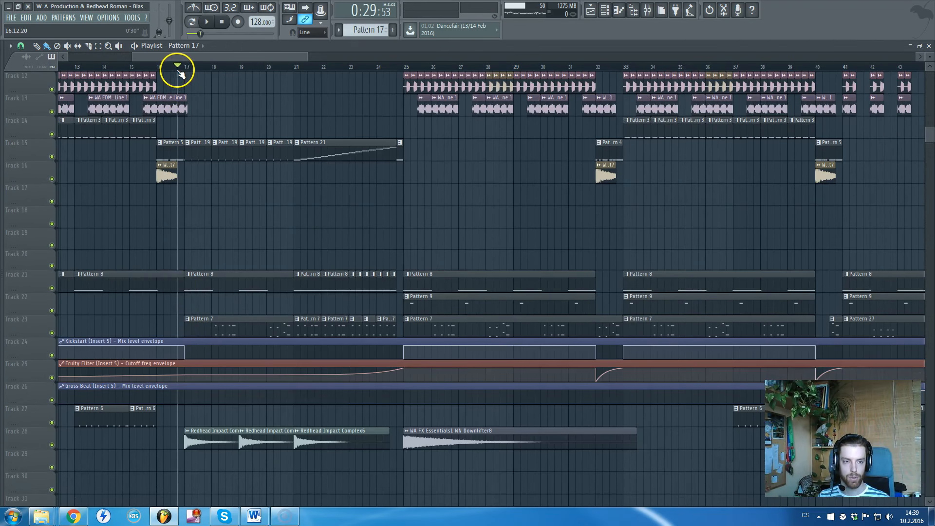
{"action": "scroll", "coordinate": [205, 136], "scroll_direction": "up", "scroll_amount": 5}
{"action": "scroll", "coordinate": [188, 107], "scroll_direction": "up", "scroll_amount": 1}
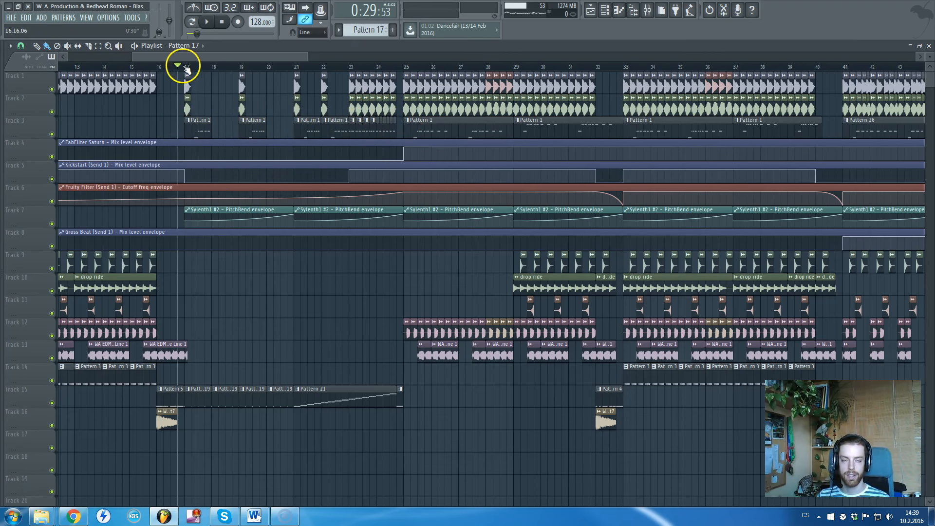
{"action": "left_click", "coordinate": [397, 68]}
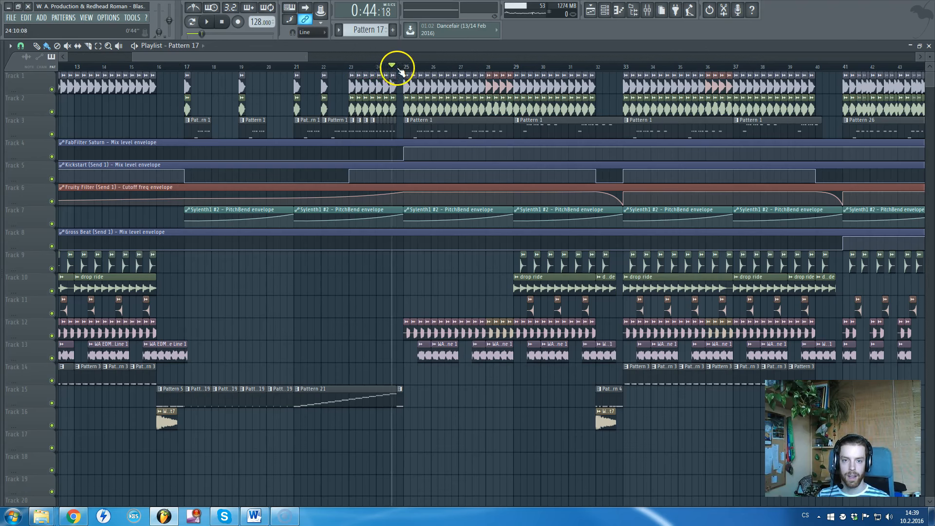
Review the drop's tracks from bar 25 and mark its end at bar 49 with the playhead.
{"action": "scroll", "coordinate": [386, 92], "scroll_direction": "down", "scroll_amount": 4}
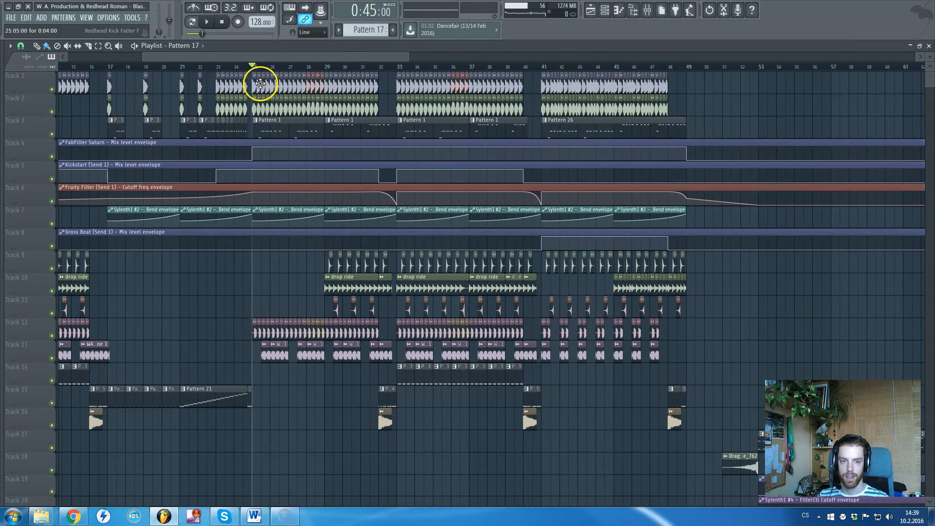
{"action": "scroll", "coordinate": [266, 215], "scroll_direction": "down", "scroll_amount": 5}
{"action": "scroll", "coordinate": [375, 222], "scroll_direction": "up", "scroll_amount": 5}
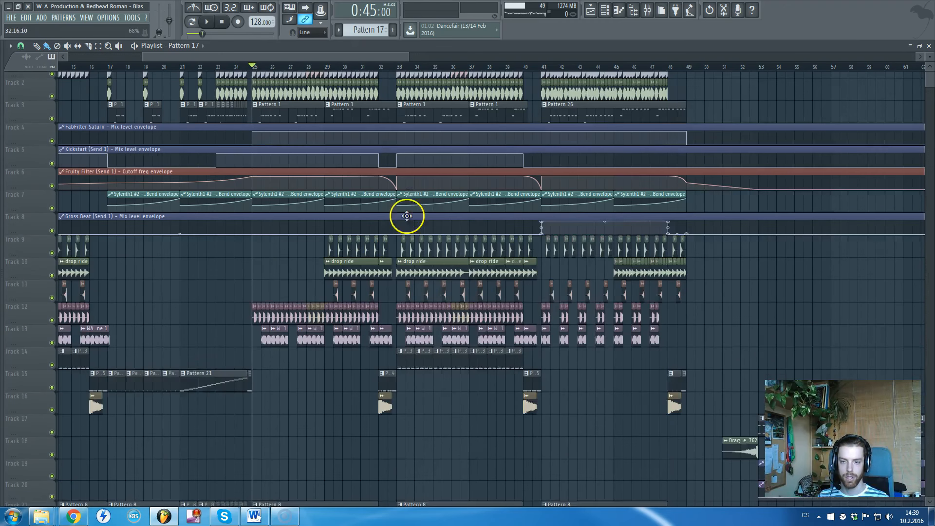
{"action": "left_click", "coordinate": [688, 67]}
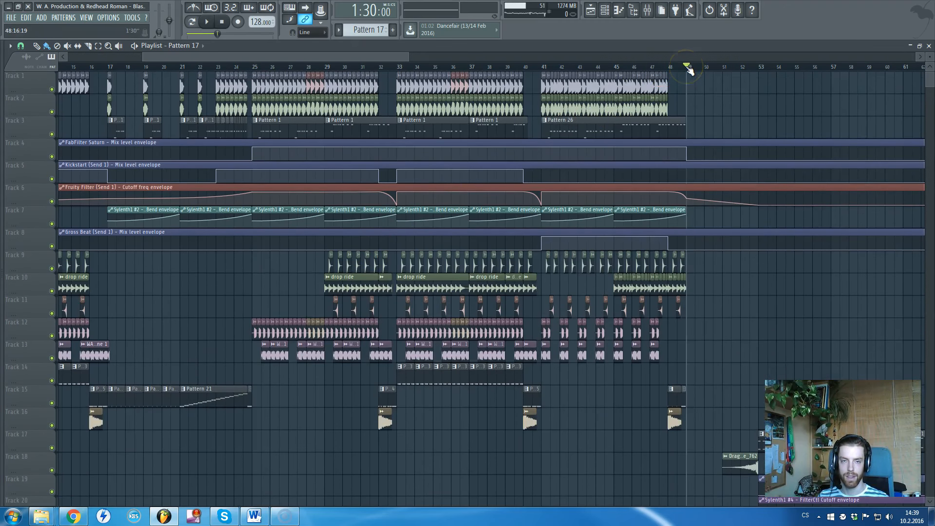
{"action": "scroll", "coordinate": [256, 90], "scroll_direction": "down", "scroll_amount": 4}
{"action": "scroll", "coordinate": [299, 150], "scroll_direction": "up", "scroll_amount": 4}
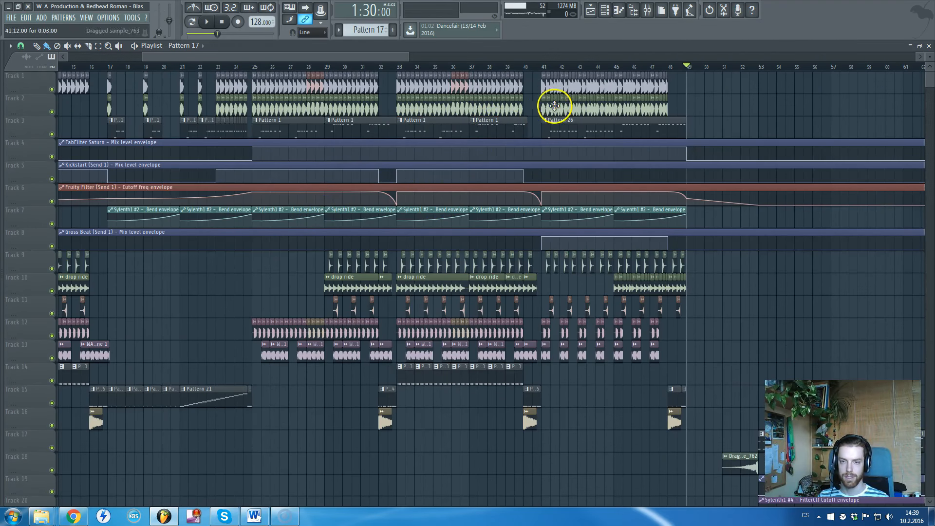
Play the drop from bar 25 while checking its lower tracks, and jump the playback to bar 33.
{"action": "left_click", "coordinate": [254, 68]}
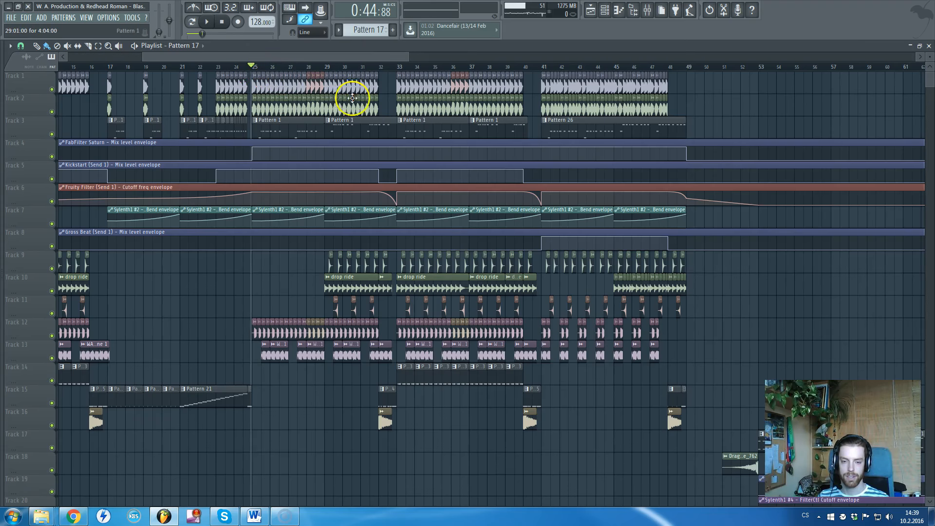
{"action": "key", "text": "space"}
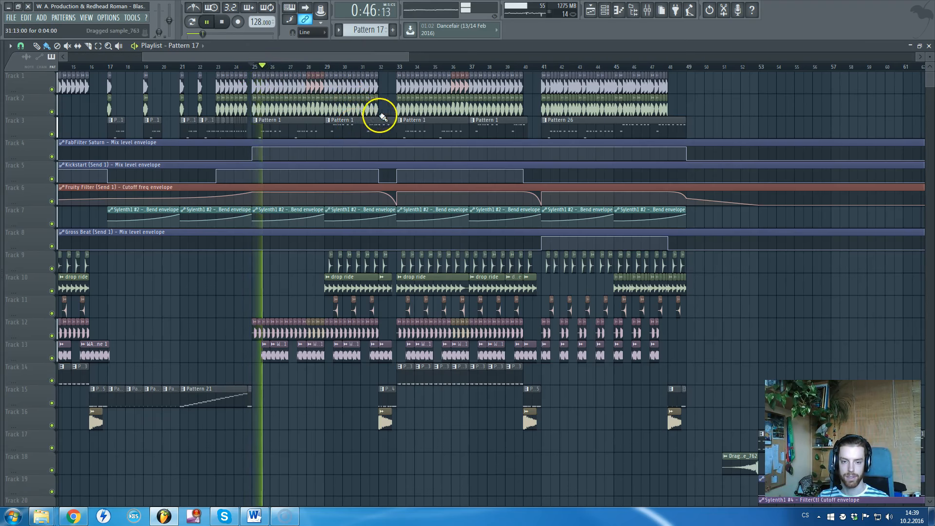
{"action": "scroll", "coordinate": [397, 111], "scroll_direction": "down", "scroll_amount": 10}
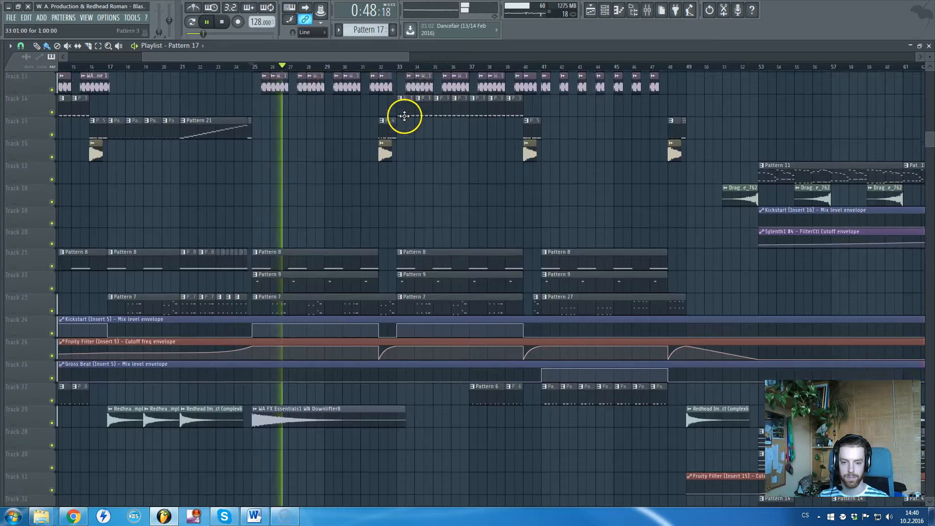
{"action": "scroll", "coordinate": [406, 116], "scroll_direction": "up", "scroll_amount": 5}
{"action": "scroll", "coordinate": [407, 116], "scroll_direction": "up", "scroll_amount": 4}
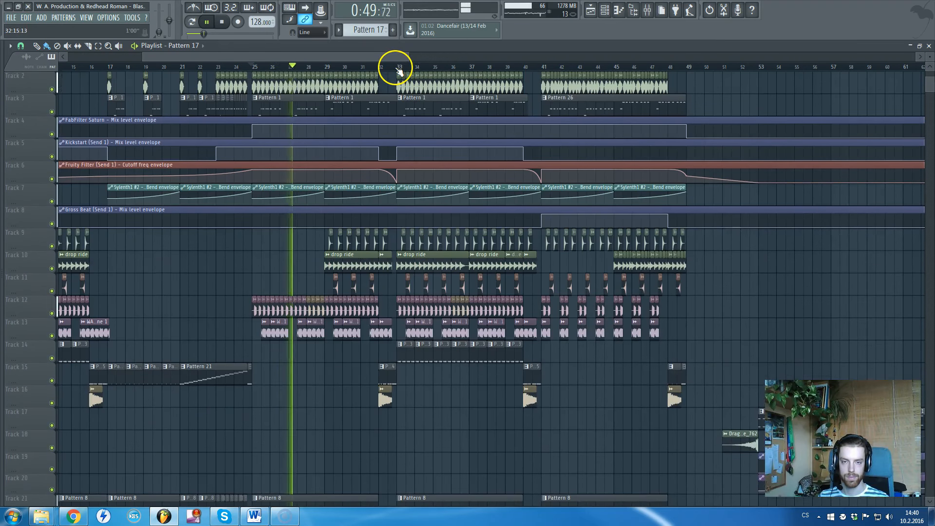
{"action": "left_click", "coordinate": [398, 67]}
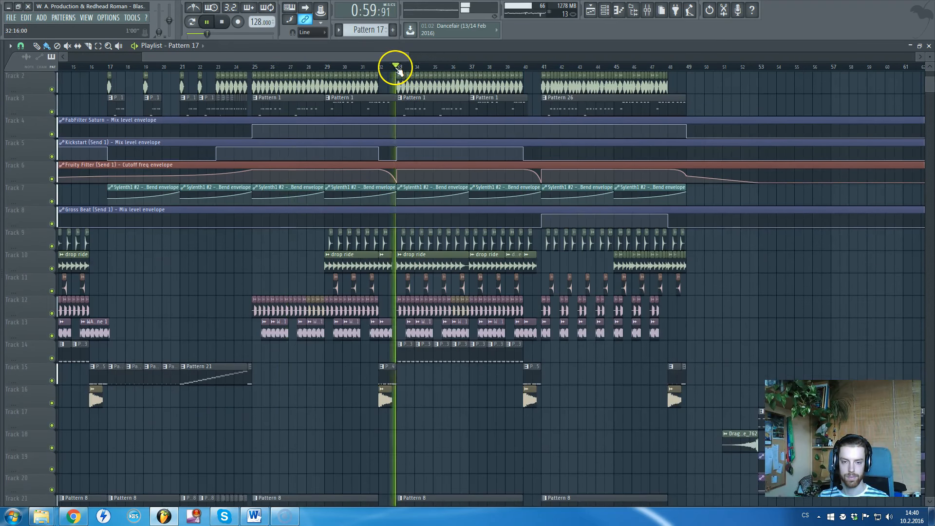
Move the playhead to bar 41 and play the start of the drop's last section.
{"action": "scroll", "coordinate": [445, 108], "scroll_direction": "up", "scroll_amount": 1}
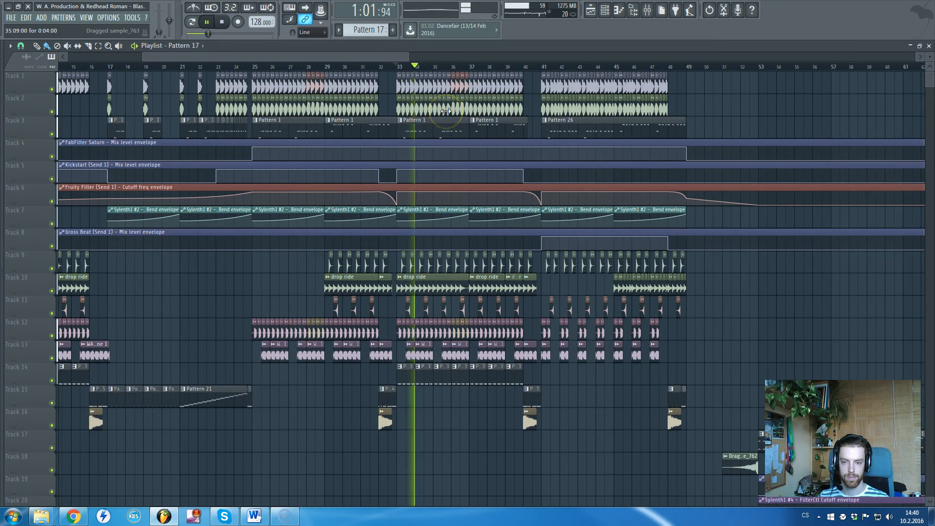
{"action": "key", "text": "space"}
{"action": "left_click", "coordinate": [541, 67]}
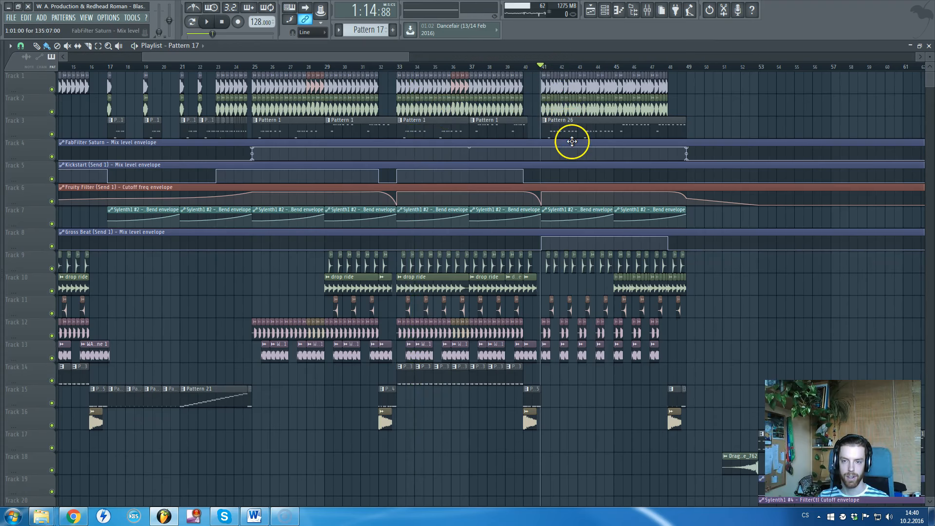
{"action": "scroll", "coordinate": [757, 172], "scroll_direction": "up", "scroll_amount": 3}
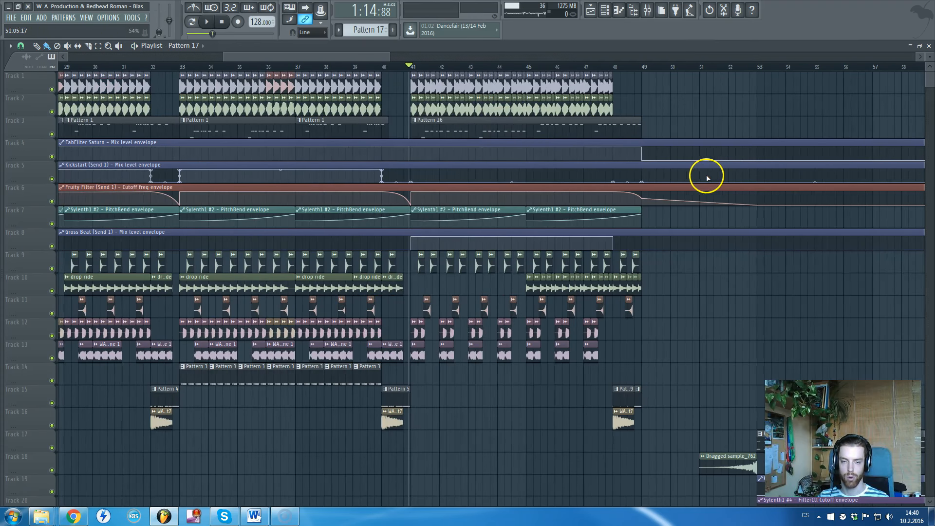
{"action": "key", "text": "space"}
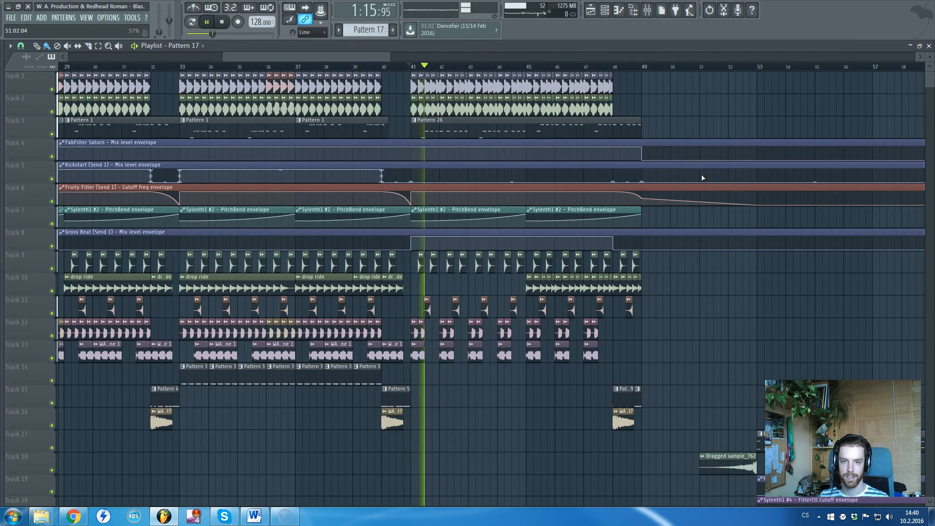
{"action": "scroll", "coordinate": [696, 179], "scroll_direction": "down", "scroll_amount": 4}
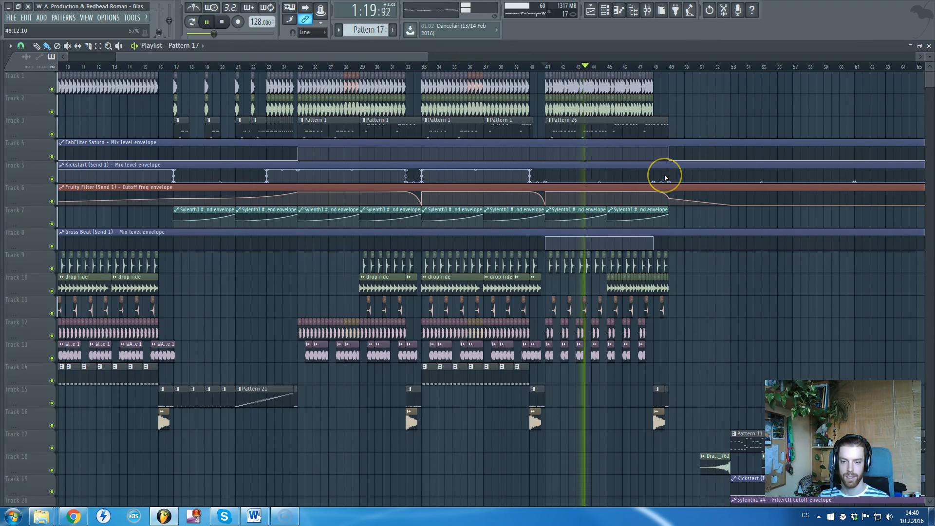
{"action": "key", "text": "space"}
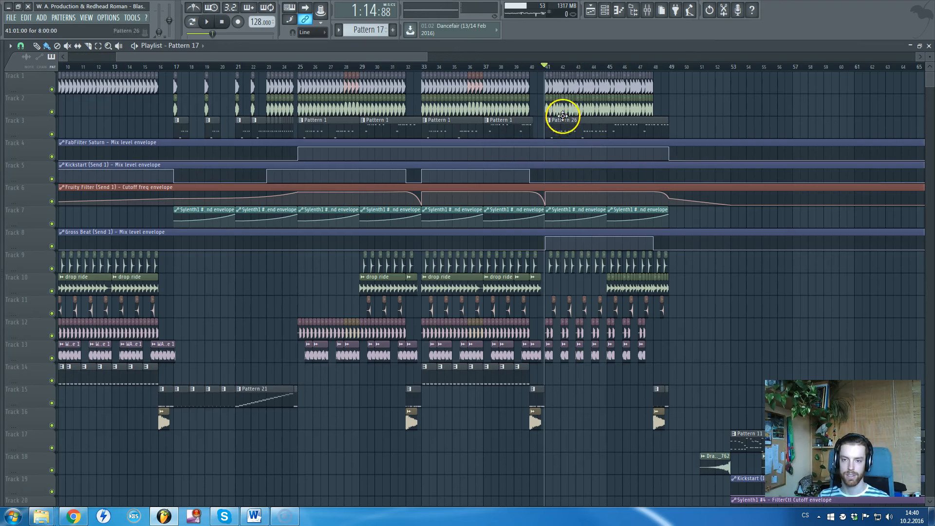
Examine the kick, dragged sample and Pattern 26 clips around bar 41 on tracks 1 to 3.
{"action": "scroll", "coordinate": [545, 98], "scroll_direction": "up", "scroll_amount": 4}
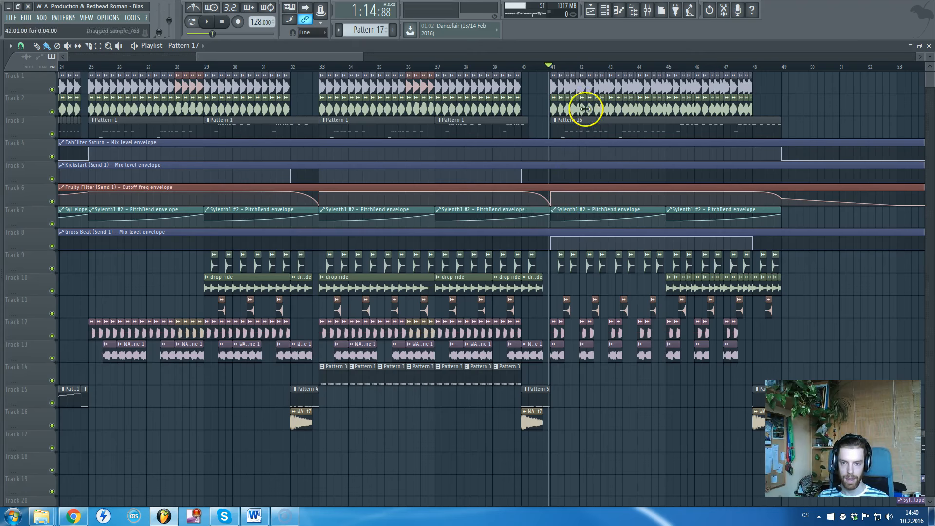
{"action": "scroll", "coordinate": [579, 89], "scroll_direction": "up", "scroll_amount": 5}
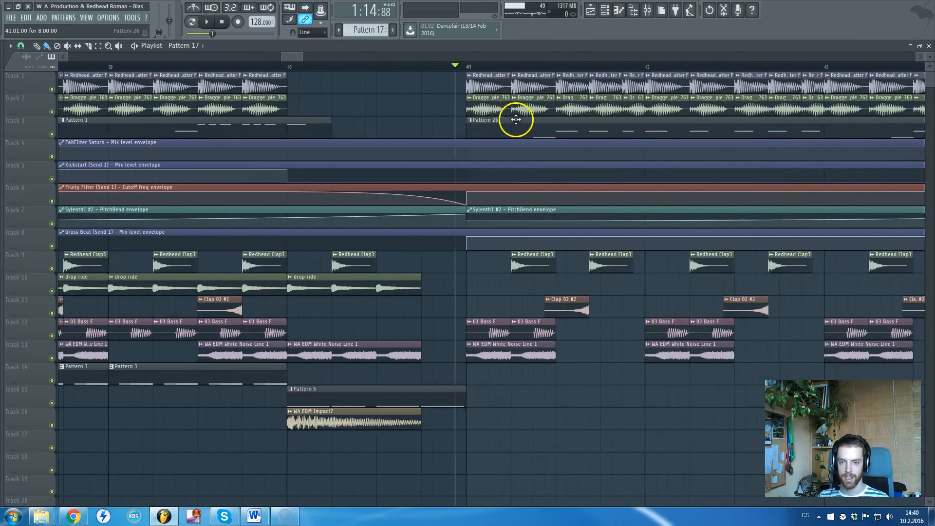
{"action": "scroll", "coordinate": [519, 92], "scroll_direction": "down", "scroll_amount": 2}
{"action": "scroll", "coordinate": [620, 98], "scroll_direction": "up", "scroll_amount": 2}
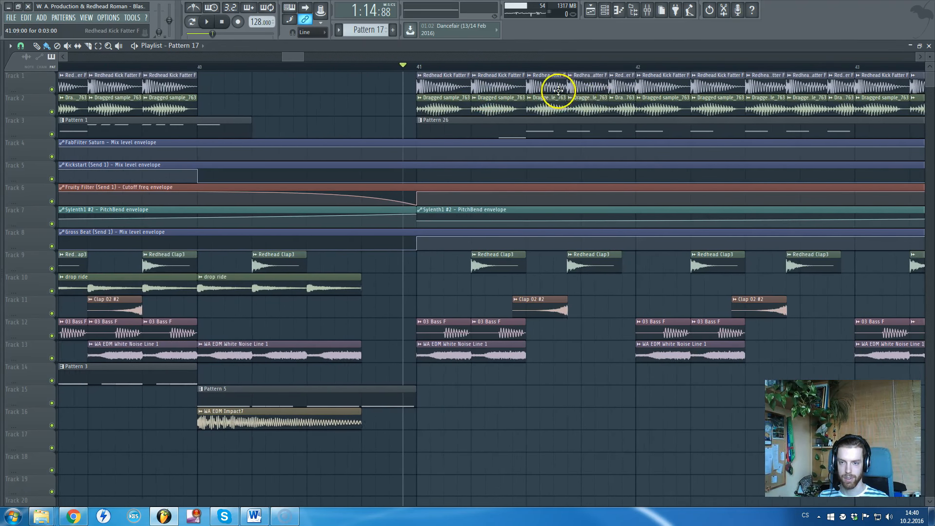
{"action": "scroll", "coordinate": [571, 117], "scroll_direction": "down", "scroll_amount": 4}
{"action": "scroll", "coordinate": [563, 127], "scroll_direction": "down", "scroll_amount": 5}
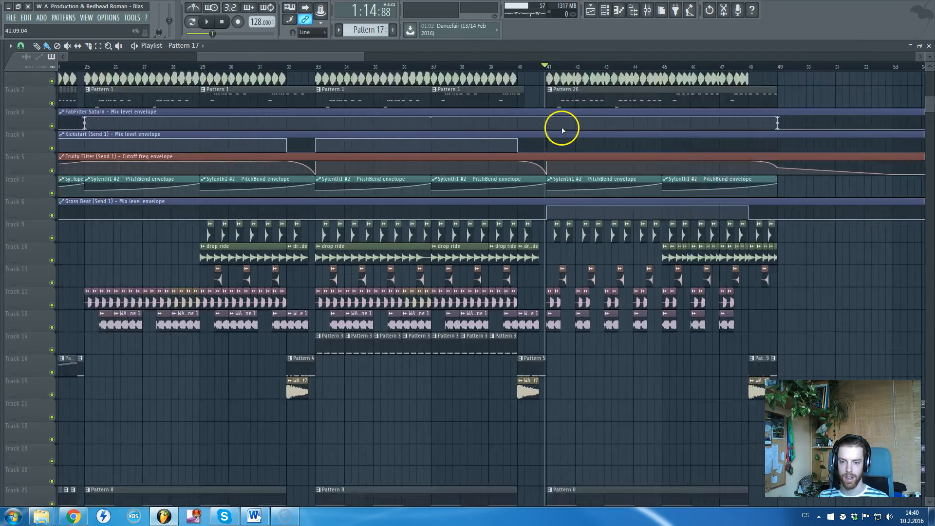
Compare the drop's sections from bars 25, 33 and 41 on tracks 9 to 27, including the Pattern 3 clips on track 14.
{"action": "scroll", "coordinate": [575, 169], "scroll_direction": "down", "scroll_amount": 4}
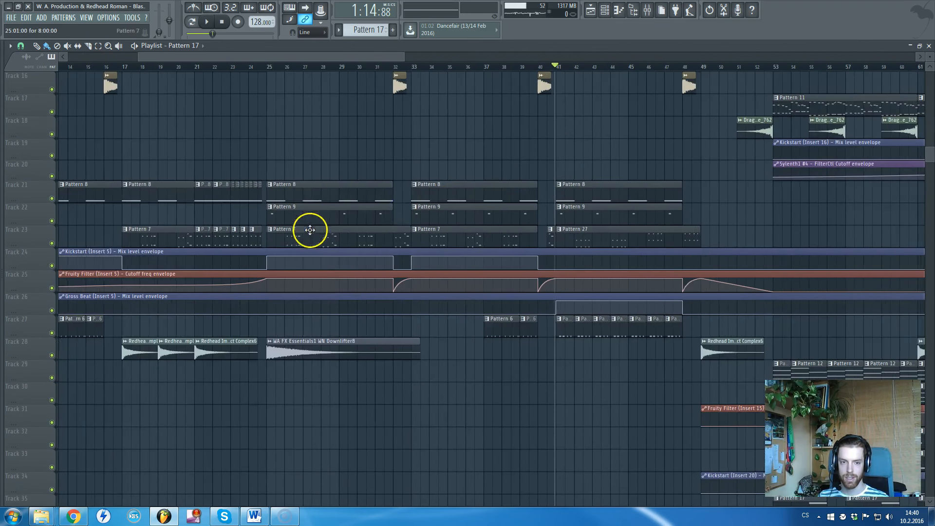
{"action": "scroll", "coordinate": [302, 241], "scroll_direction": "up", "scroll_amount": 2}
{"action": "scroll", "coordinate": [564, 267], "scroll_direction": "up", "scroll_amount": 4}
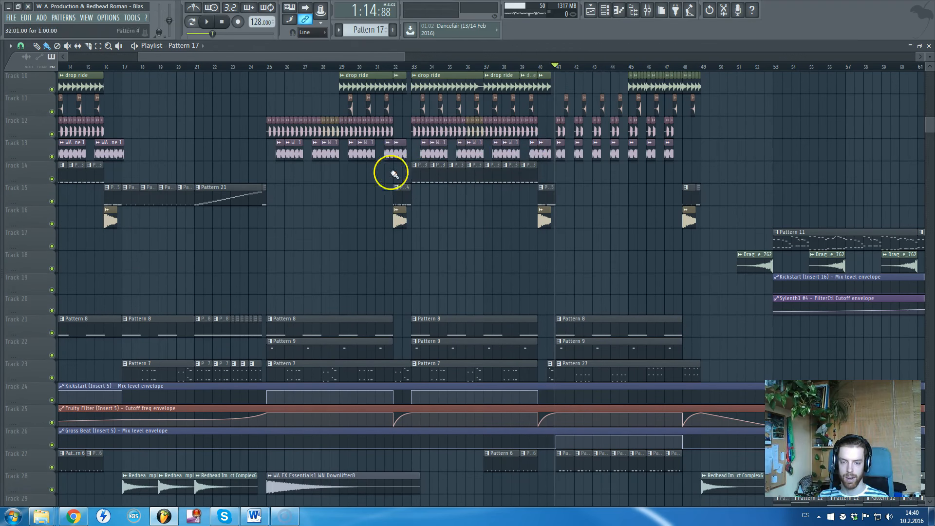
{"action": "scroll", "coordinate": [425, 190], "scroll_direction": "up", "scroll_amount": 4}
{"action": "scroll", "coordinate": [419, 243], "scroll_direction": "up", "scroll_amount": 3}
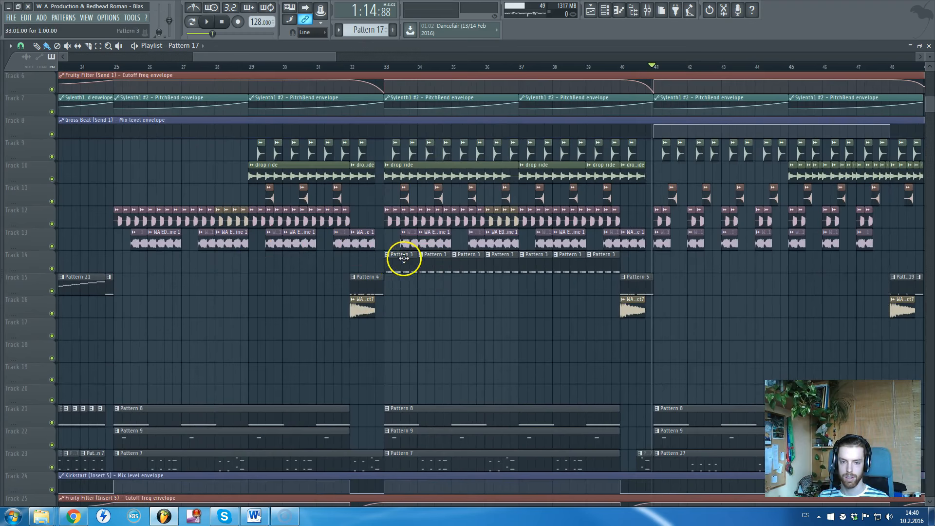
{"action": "scroll", "coordinate": [507, 294], "scroll_direction": "up", "scroll_amount": 2}
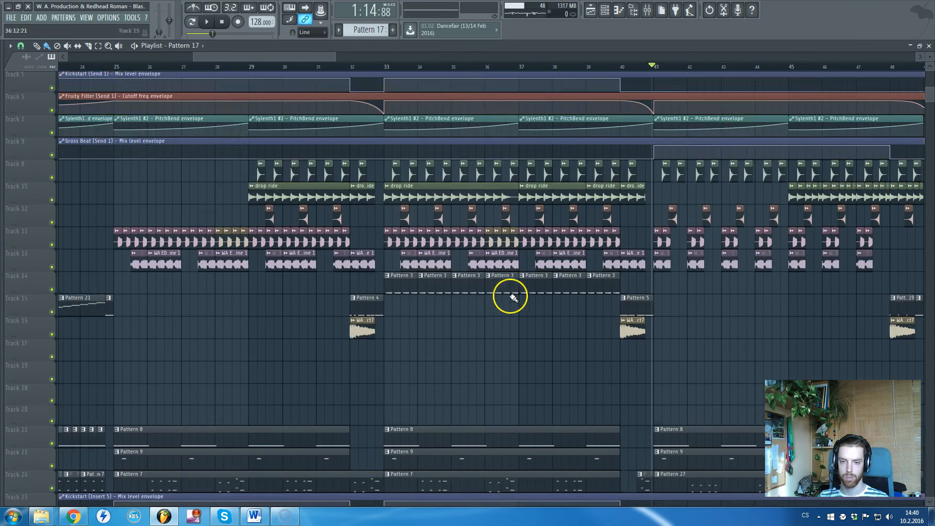
{"action": "scroll", "coordinate": [429, 263], "scroll_direction": "down", "scroll_amount": 4}
{"action": "scroll", "coordinate": [370, 212], "scroll_direction": "up", "scroll_amount": 2}
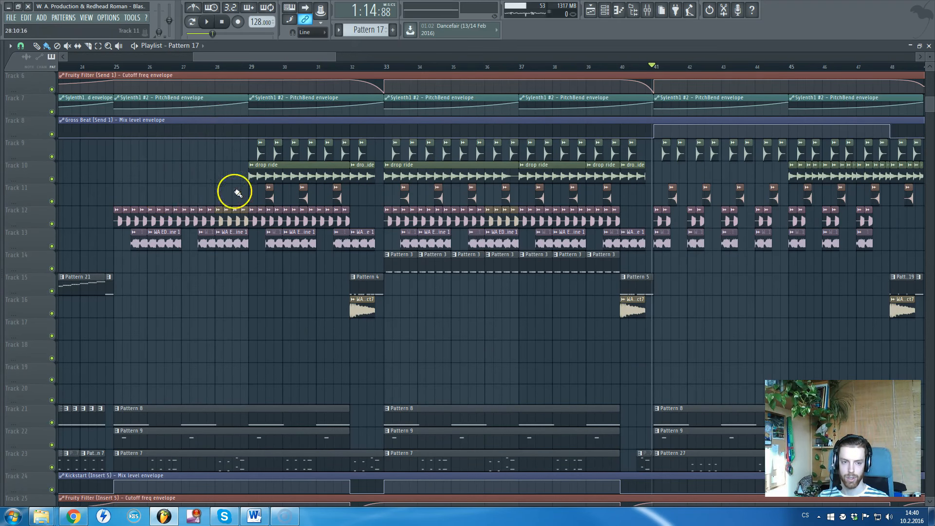
Review the drop's pattern clips and Gross Beat envelopes down to track 28, and place the playhead at bar 33.
{"action": "scroll", "coordinate": [229, 183], "scroll_direction": "down", "scroll_amount": 3}
{"action": "scroll", "coordinate": [249, 225], "scroll_direction": "down", "scroll_amount": 4}
{"action": "scroll", "coordinate": [341, 219], "scroll_direction": "up", "scroll_amount": 3}
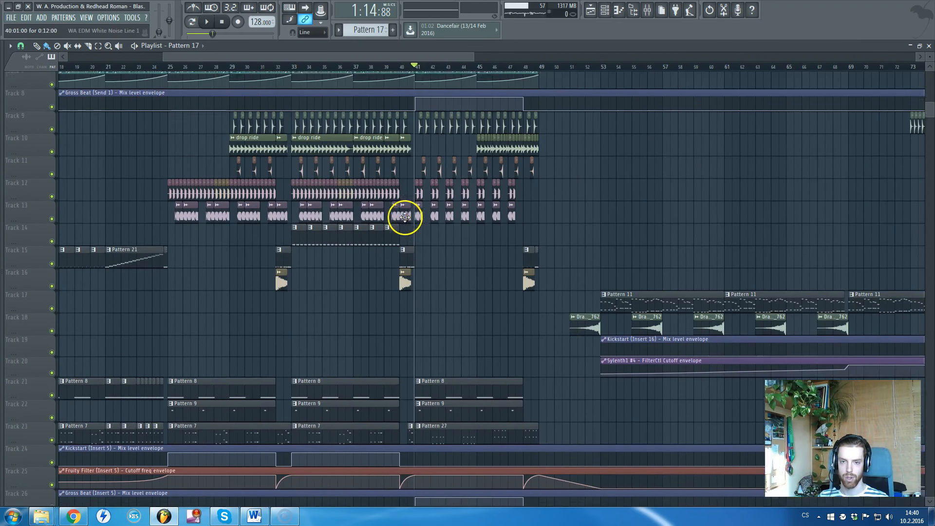
{"action": "scroll", "coordinate": [284, 317], "scroll_direction": "down", "scroll_amount": 3}
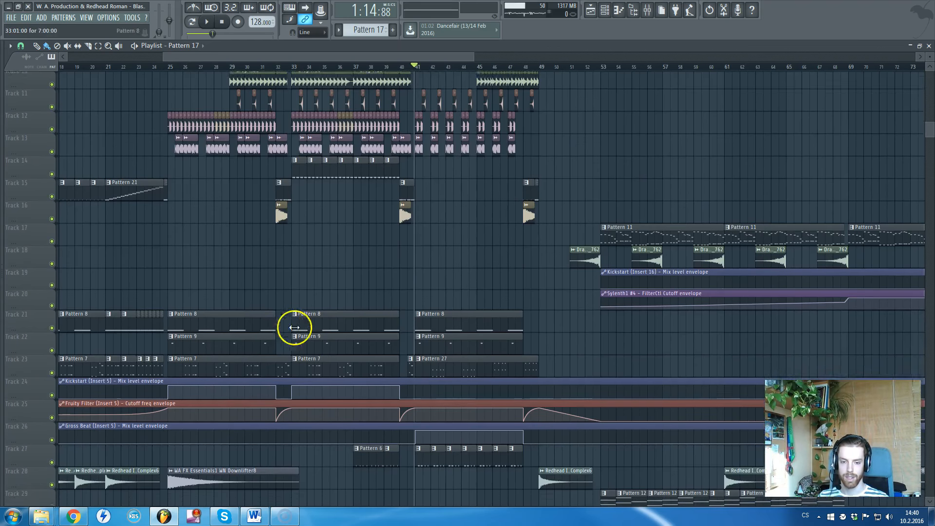
{"action": "scroll", "coordinate": [294, 328], "scroll_direction": "down", "scroll_amount": 1}
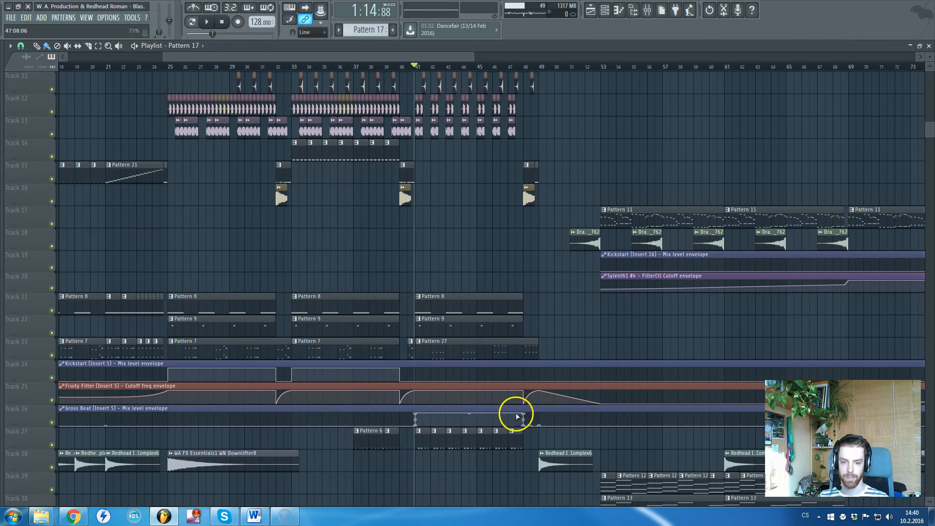
{"action": "scroll", "coordinate": [514, 412], "scroll_direction": "up", "scroll_amount": 3}
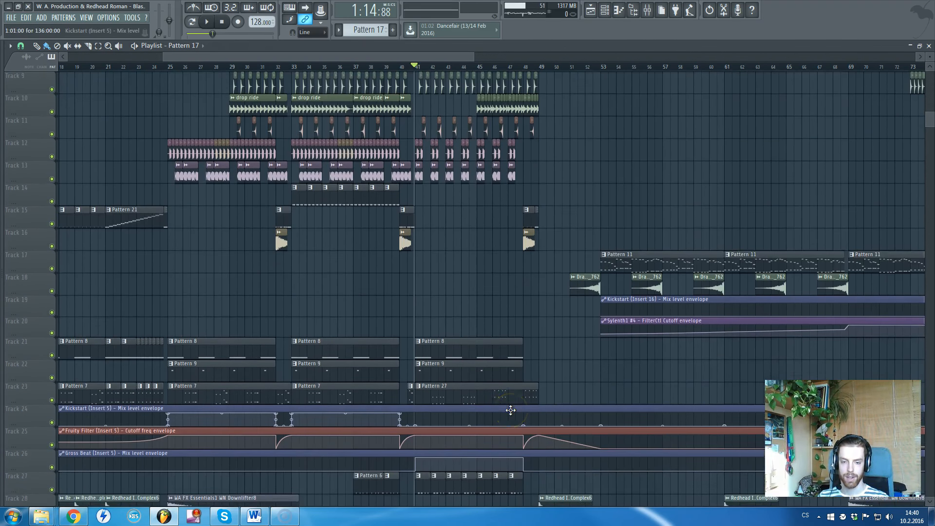
{"action": "scroll", "coordinate": [484, 393], "scroll_direction": "down", "scroll_amount": 3}
{"action": "scroll", "coordinate": [657, 352], "scroll_direction": "up", "scroll_amount": 3}
{"action": "scroll", "coordinate": [504, 346], "scroll_direction": "up", "scroll_amount": 5}
{"action": "scroll", "coordinate": [458, 293], "scroll_direction": "down", "scroll_amount": 2}
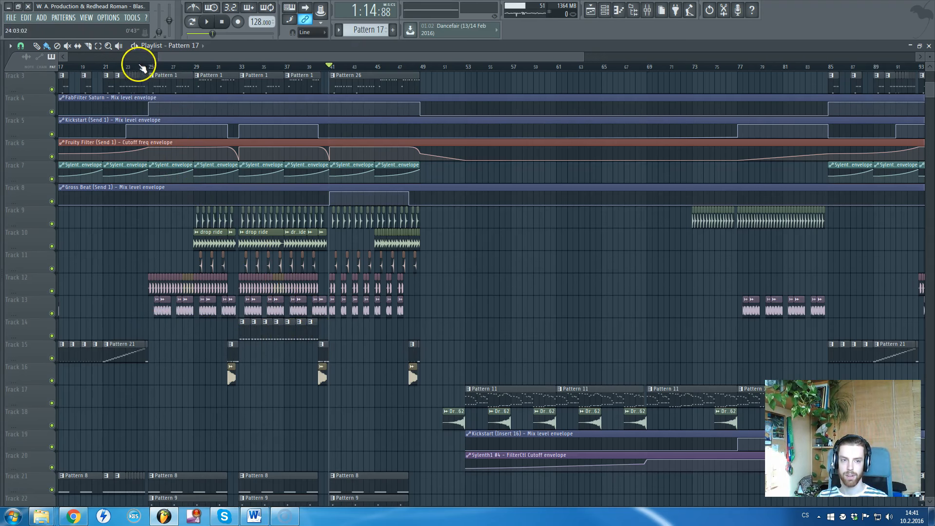
{"action": "left_click", "coordinate": [241, 67]}
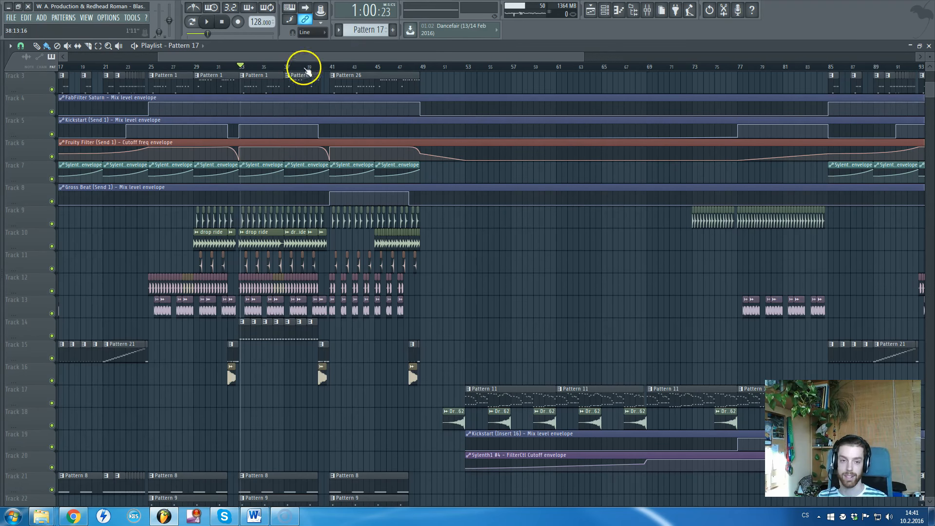
Check the transition from the drop into the break and mark it at bar 49 with the playhead.
{"action": "scroll", "coordinate": [418, 265], "scroll_direction": "up", "scroll_amount": 3}
{"action": "scroll", "coordinate": [412, 268], "scroll_direction": "down", "scroll_amount": 3}
{"action": "scroll", "coordinate": [407, 270], "scroll_direction": "down", "scroll_amount": 3}
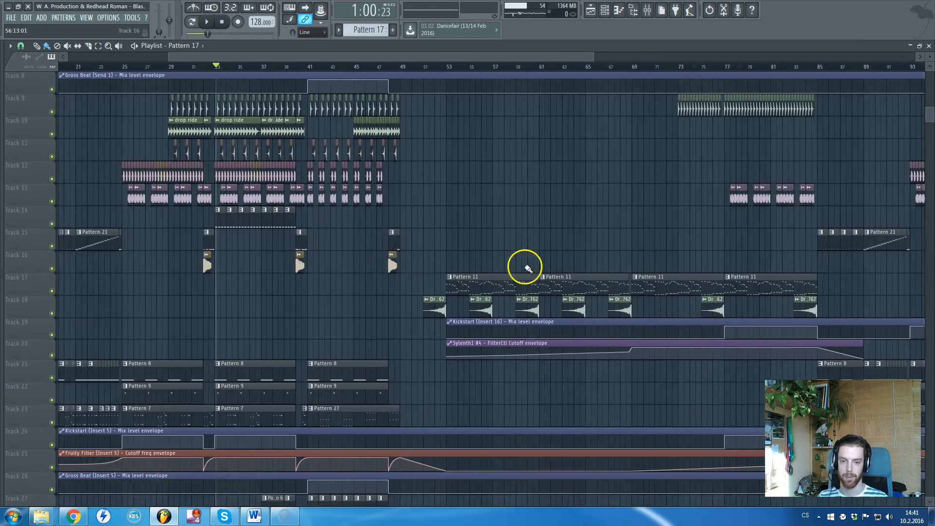
{"action": "scroll", "coordinate": [536, 268], "scroll_direction": "up", "scroll_amount": 4}
{"action": "scroll", "coordinate": [341, 256], "scroll_direction": "down", "scroll_amount": 3}
{"action": "scroll", "coordinate": [214, 170], "scroll_direction": "up", "scroll_amount": 3}
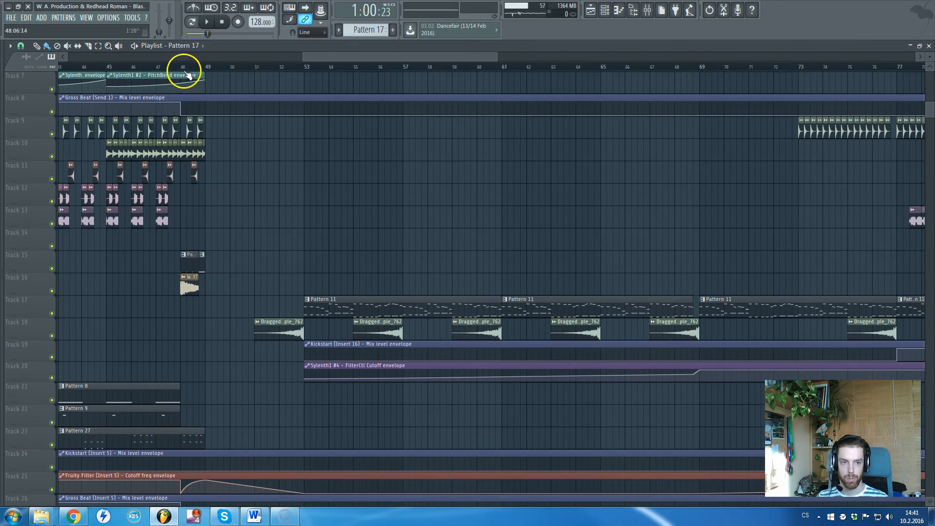
{"action": "left_click", "coordinate": [211, 69]}
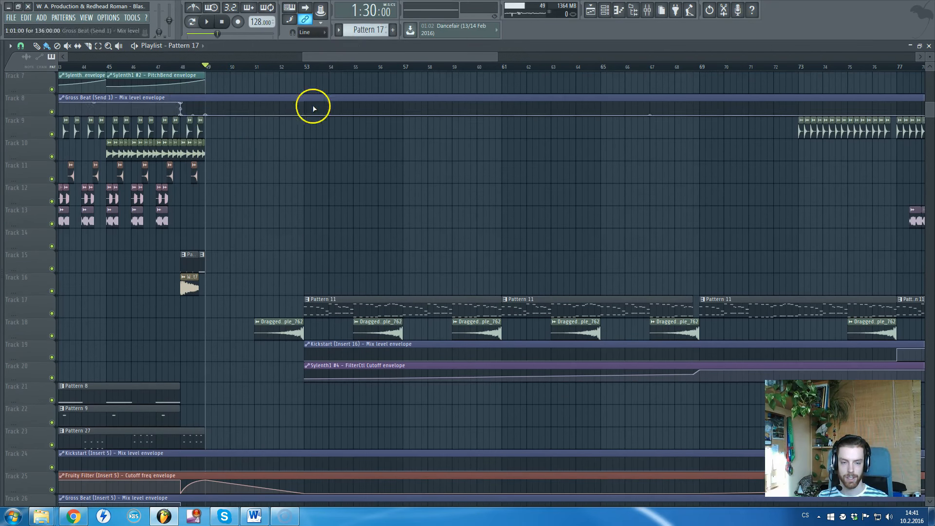
Examine the break's opening on tracks 28 to 35, including the Redhead Impact clip and the Fruity Filter envelope.
{"action": "scroll", "coordinate": [313, 105], "scroll_direction": "down", "scroll_amount": 6}
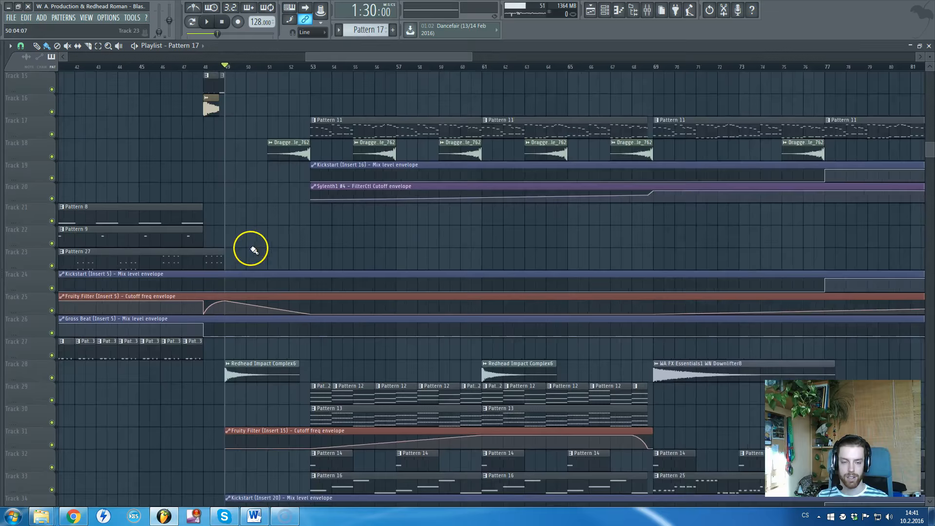
{"action": "scroll", "coordinate": [254, 250], "scroll_direction": "down", "scroll_amount": 3}
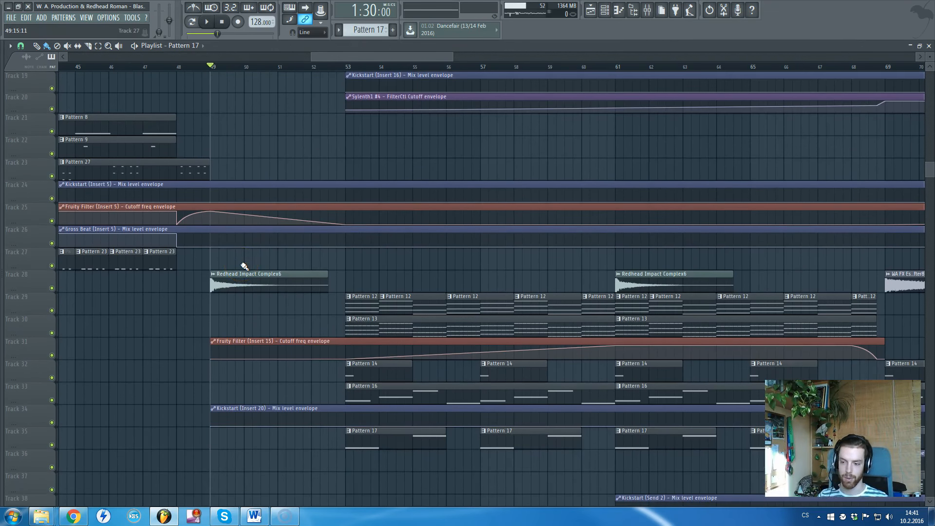
{"action": "scroll", "coordinate": [292, 276], "scroll_direction": "up", "scroll_amount": 6}
Play the break briefly from just before bar 53 while checking its lower tracks.
{"action": "left_click", "coordinate": [296, 64]}
{"action": "left_click", "coordinate": [338, 67]}
{"action": "scroll", "coordinate": [313, 126], "scroll_direction": "down", "scroll_amount": 4}
{"action": "key", "text": "space"}
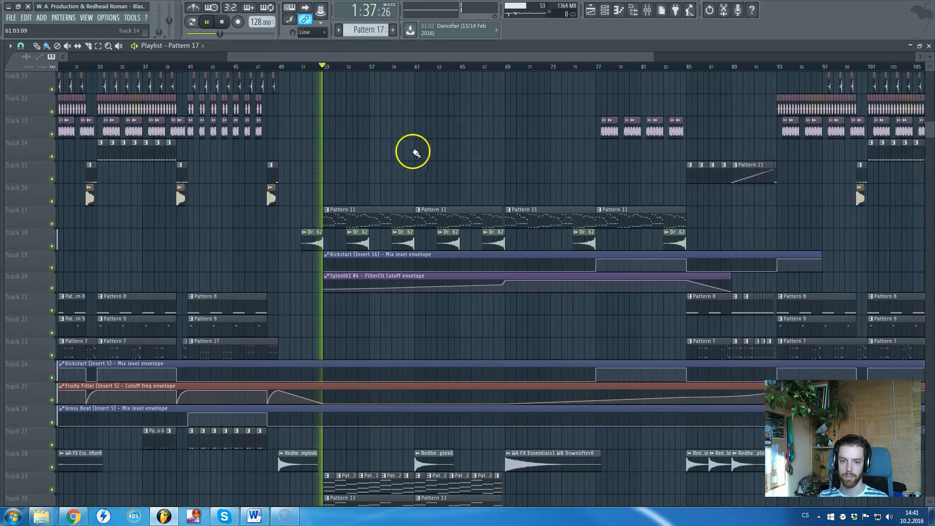
{"action": "scroll", "coordinate": [463, 171], "scroll_direction": "down", "scroll_amount": 5}
{"action": "scroll", "coordinate": [504, 188], "scroll_direction": "down", "scroll_amount": 5}
{"action": "key", "text": "space"}
Play the break's second part from bar 69 while checking its upper and lower tracks.
{"action": "scroll", "coordinate": [517, 189], "scroll_direction": "up", "scroll_amount": 4}
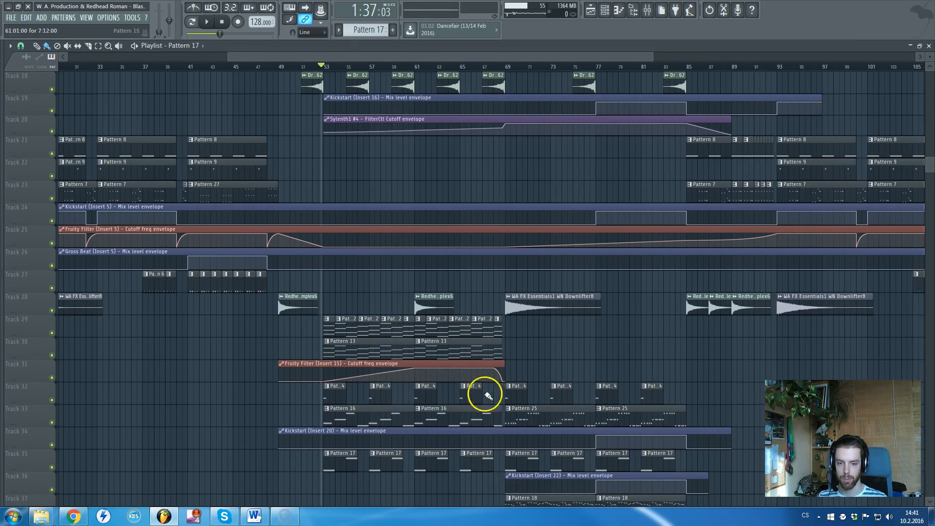
{"action": "scroll", "coordinate": [431, 419], "scroll_direction": "down", "scroll_amount": 3}
{"action": "left_click", "coordinate": [509, 67]}
{"action": "scroll", "coordinate": [575, 188], "scroll_direction": "right", "scroll_amount": 4}
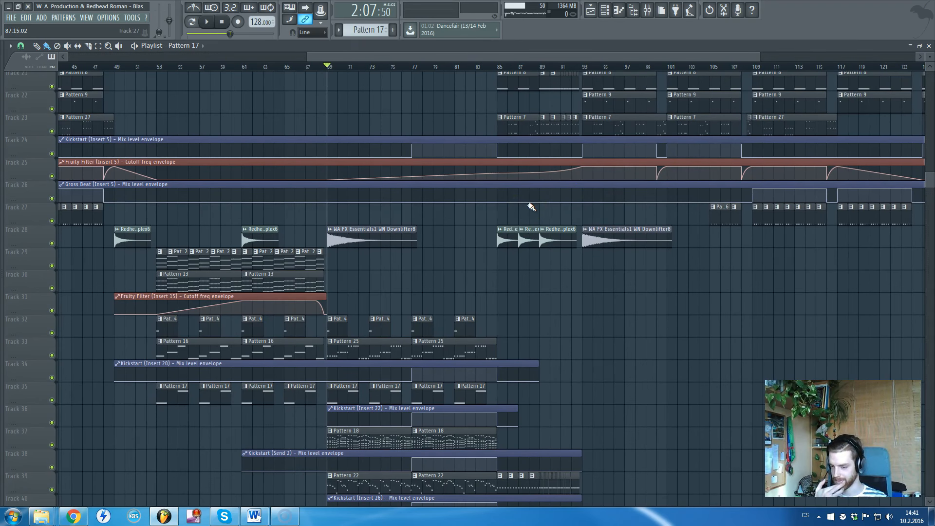
{"action": "key", "text": "space"}
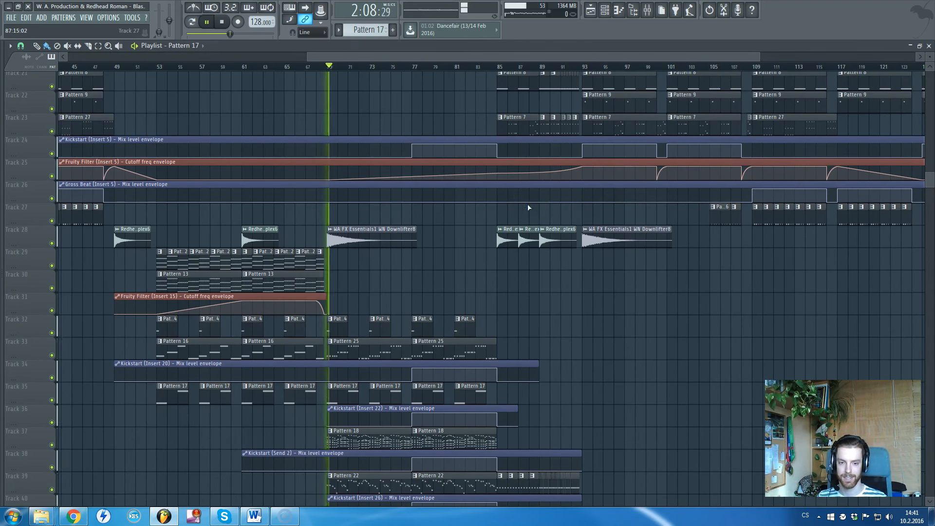
{"action": "scroll", "coordinate": [529, 207], "scroll_direction": "up", "scroll_amount": 6}
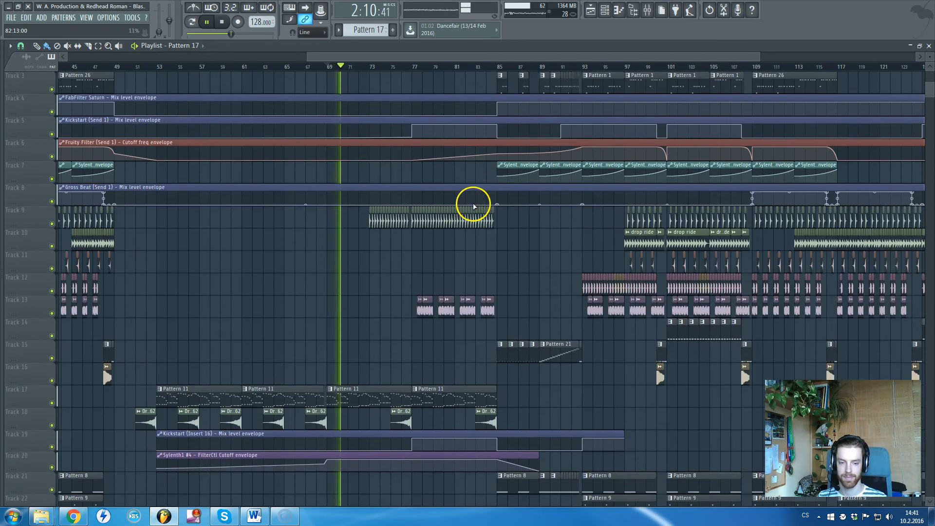
{"action": "scroll", "coordinate": [475, 202], "scroll_direction": "down", "scroll_amount": 5}
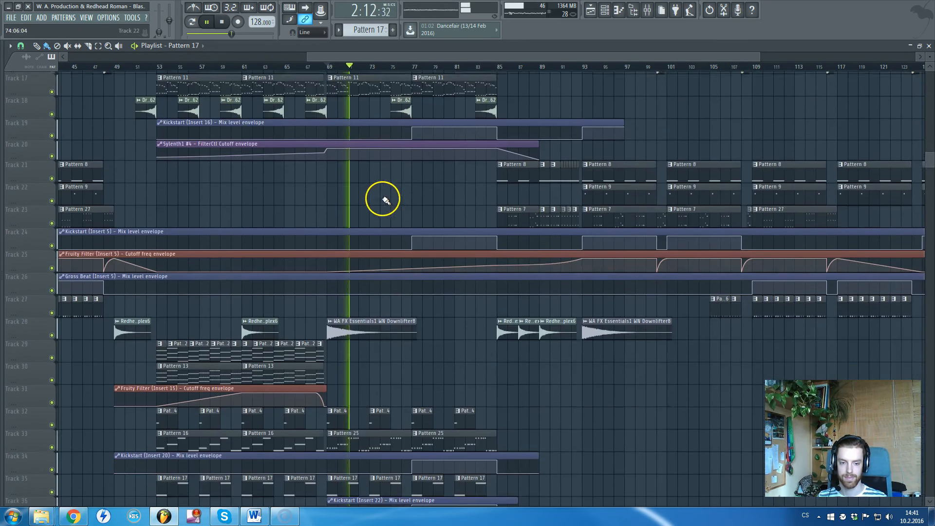
{"action": "scroll", "coordinate": [385, 199], "scroll_direction": "down", "scroll_amount": 3}
{"action": "key", "text": "space"}
Examine the clips and Kickstart envelopes from bar 69 on tracks 28 to 46, and place the playhead at bar 77.
{"action": "scroll", "coordinate": [373, 292], "scroll_direction": "down", "scroll_amount": 3}
{"action": "scroll", "coordinate": [387, 354], "scroll_direction": "up", "scroll_amount": 2}
{"action": "scroll", "coordinate": [378, 302], "scroll_direction": "up", "scroll_amount": 3}
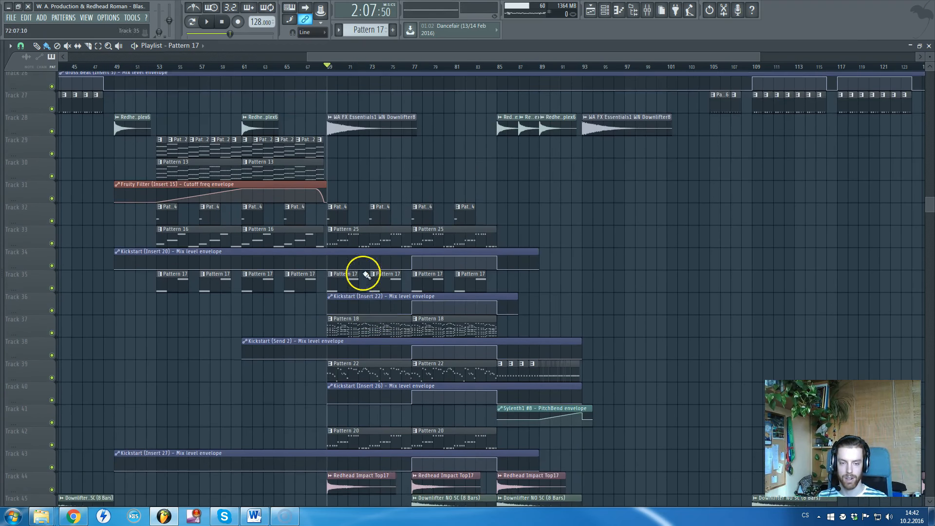
{"action": "scroll", "coordinate": [415, 197], "scroll_direction": "down", "scroll_amount": 3}
{"action": "scroll", "coordinate": [494, 266], "scroll_direction": "up", "scroll_amount": 2}
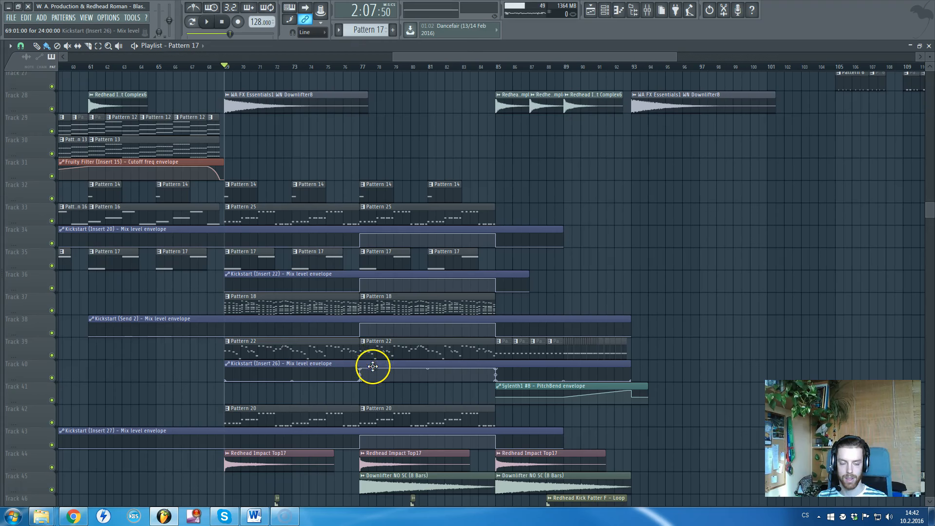
{"action": "left_click", "coordinate": [363, 68]}
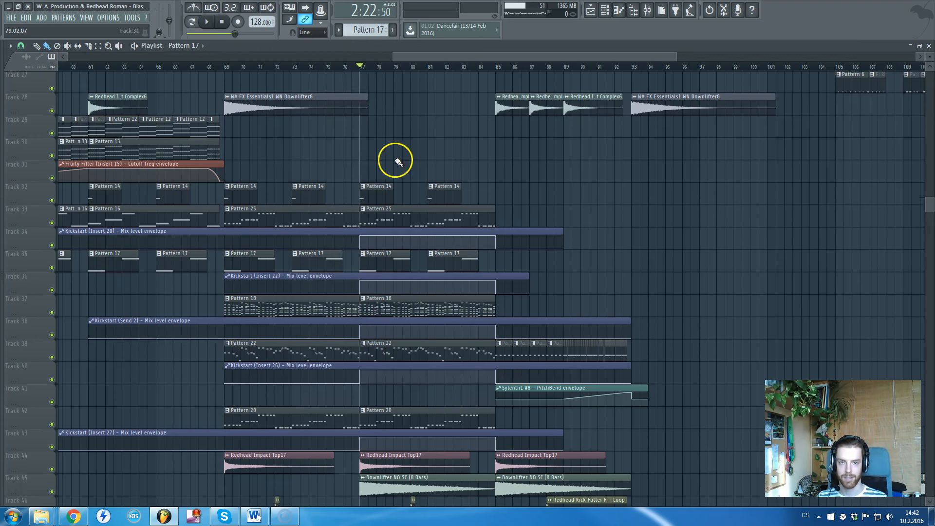
Play the break's third part from bar 77 while checking its upper and lower tracks.
{"action": "scroll", "coordinate": [401, 167], "scroll_direction": "up", "scroll_amount": 3}
{"action": "scroll", "coordinate": [397, 167], "scroll_direction": "up", "scroll_amount": 8}
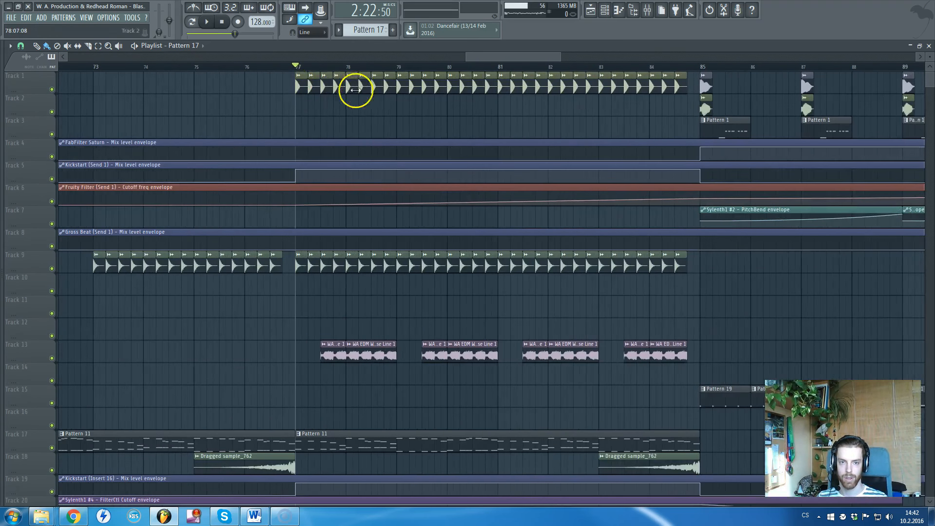
{"action": "key", "text": "space"}
{"action": "scroll", "coordinate": [378, 151], "scroll_direction": "down", "scroll_amount": 4}
{"action": "scroll", "coordinate": [380, 150], "scroll_direction": "up", "scroll_amount": 1}
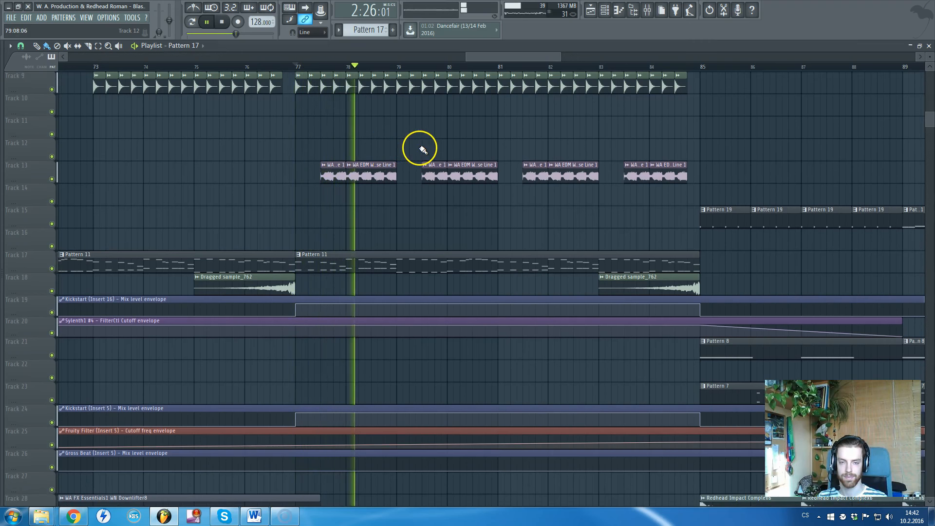
{"action": "scroll", "coordinate": [451, 163], "scroll_direction": "down", "scroll_amount": 3}
{"action": "scroll", "coordinate": [458, 163], "scroll_direction": "down", "scroll_amount": 8}
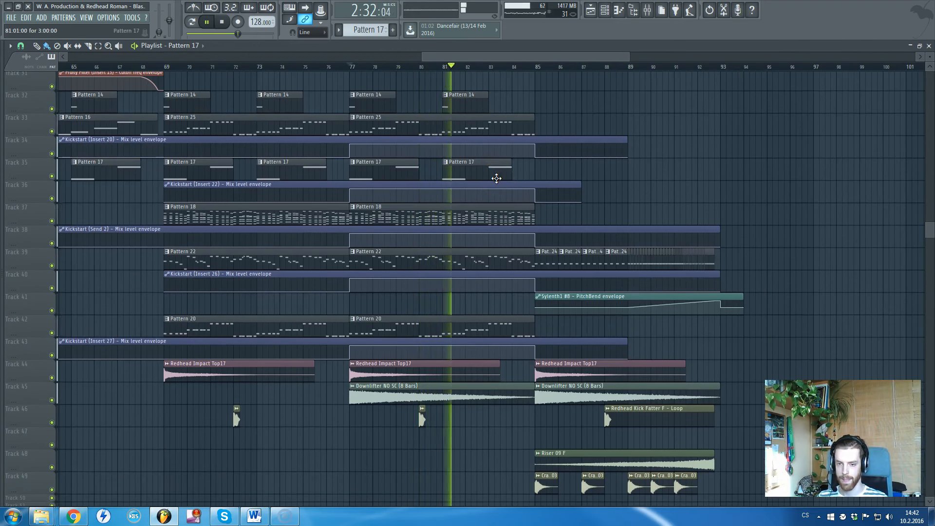
{"action": "key", "text": "space"}
Delete all the Redhead Kick Fatter F - Loop clips from track 46 across the whole arrangement.
{"action": "scroll", "coordinate": [498, 277], "scroll_direction": "down", "scroll_amount": 2}
{"action": "scroll", "coordinate": [498, 277], "scroll_direction": "down", "scroll_amount": 2}
{"action": "scroll", "coordinate": [428, 315], "scroll_direction": "up", "scroll_amount": 4, "text": "ctrl"}
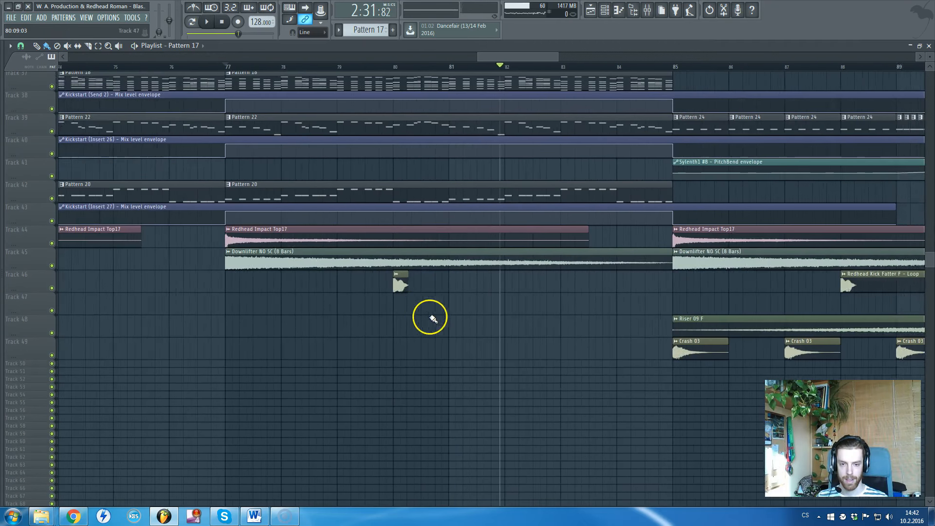
{"action": "scroll", "coordinate": [404, 291], "scroll_direction": "down", "scroll_amount": 8, "text": "ctrl"}
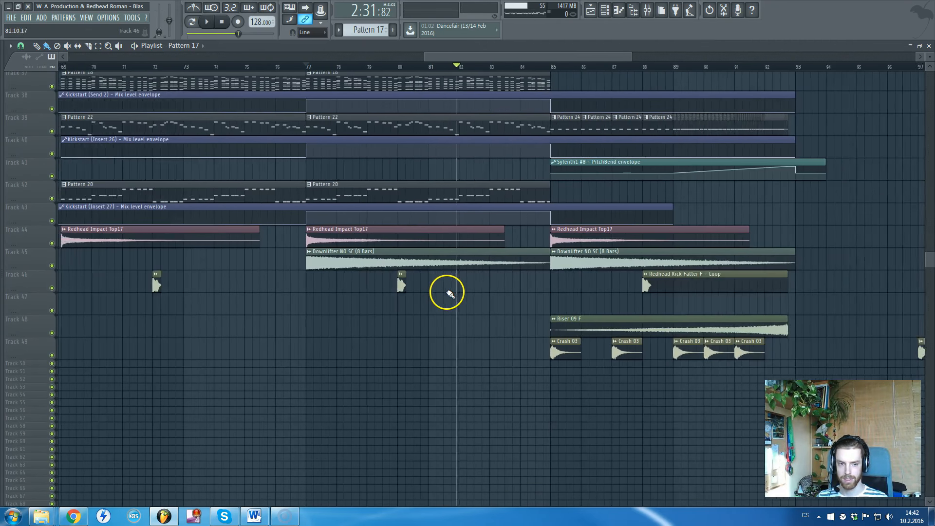
{"action": "right_click", "coordinate": [506, 286]}
{"action": "right_click", "coordinate": [692, 286]}
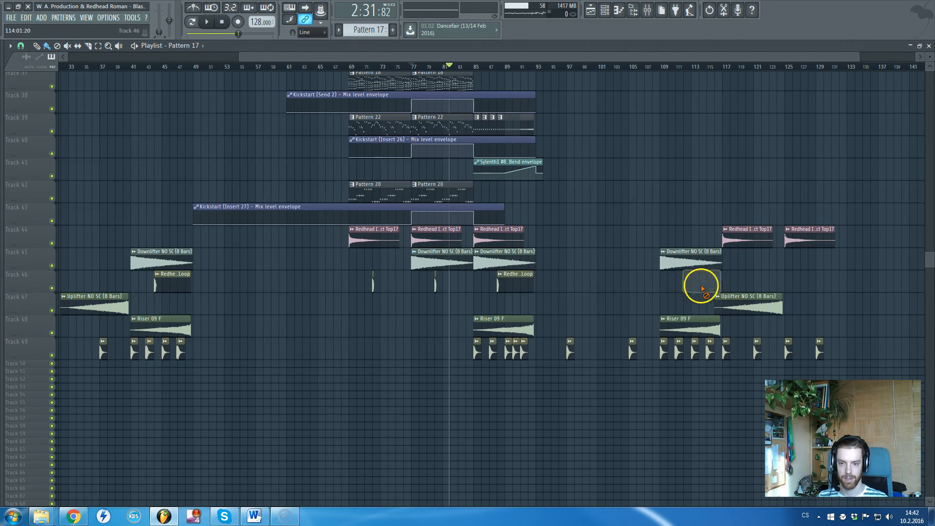
{"action": "right_click", "coordinate": [435, 285]}
{"action": "right_click", "coordinate": [373, 283]}
{"action": "right_click", "coordinate": [187, 287]}
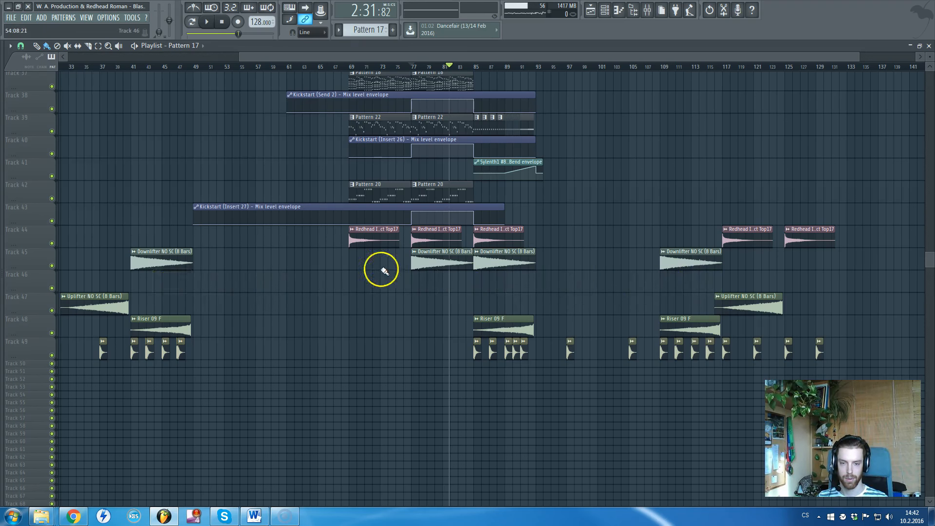
Examine the build-up and second drop on the upper tracks, and place the playhead at the start of bar 85.
{"action": "scroll", "coordinate": [487, 267], "scroll_direction": "up", "scroll_amount": 1}
{"action": "scroll", "coordinate": [568, 264], "scroll_direction": "up", "scroll_amount": 4, "text": "ctrl"}
{"action": "scroll", "coordinate": [471, 276], "scroll_direction": "up", "scroll_amount": 5}
{"action": "scroll", "coordinate": [479, 245], "scroll_direction": "up", "scroll_amount": 4}
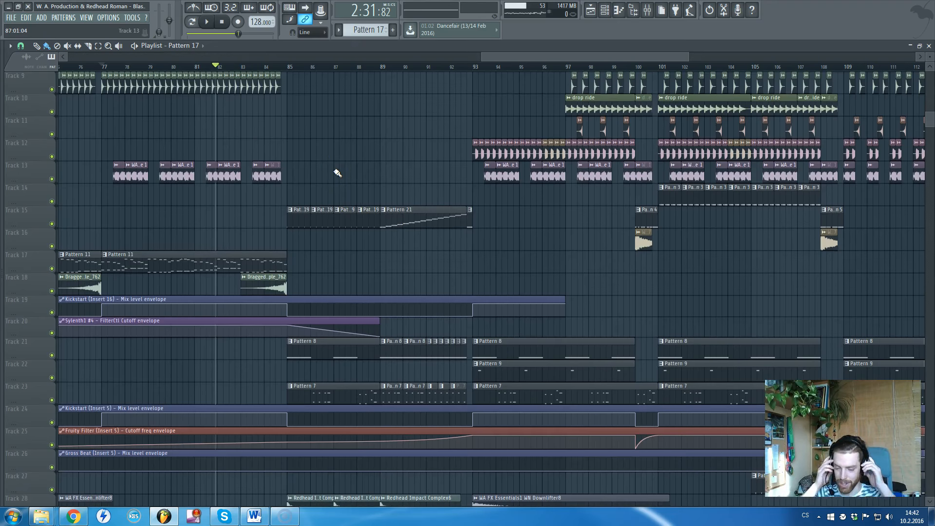
{"action": "scroll", "coordinate": [331, 165], "scroll_direction": "down", "scroll_amount": 1}
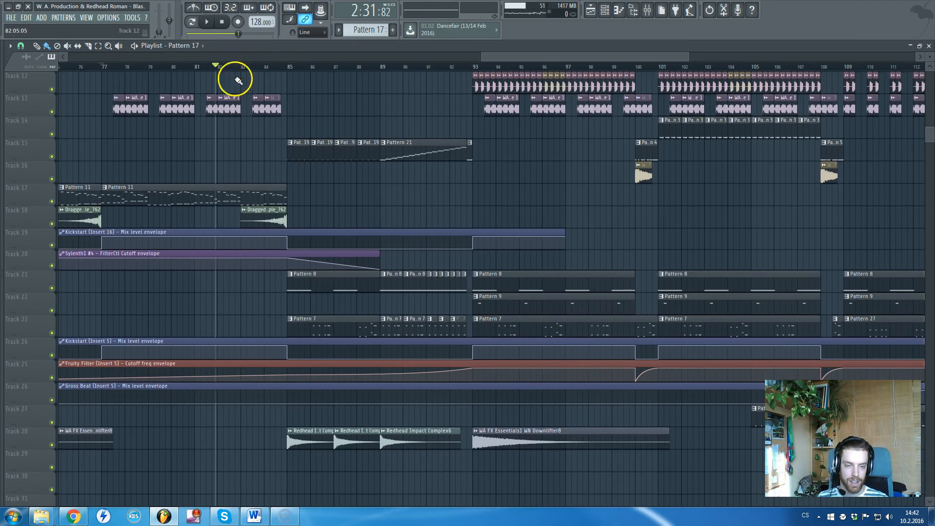
{"action": "scroll", "coordinate": [246, 107], "scroll_direction": "up", "scroll_amount": 1, "text": "ctrl"}
{"action": "scroll", "coordinate": [195, 146], "scroll_direction": "up", "scroll_amount": 2}
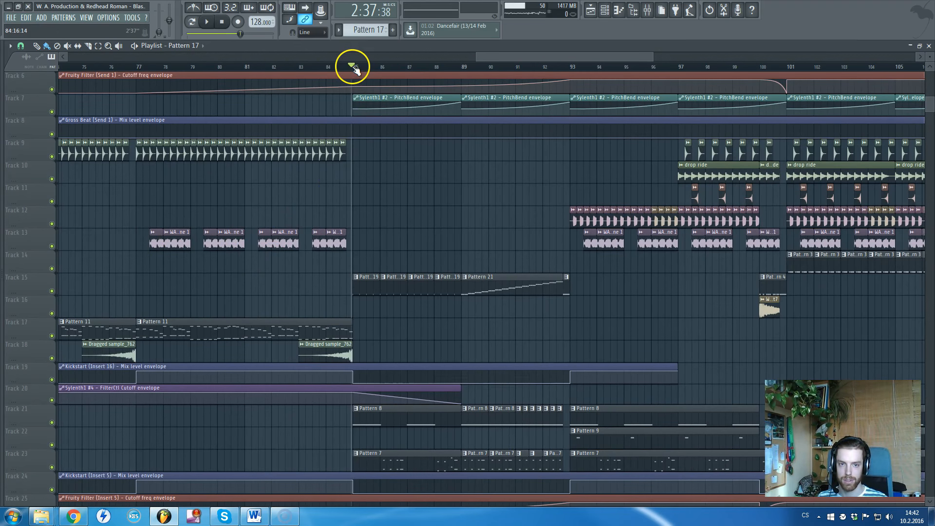
{"action": "scroll", "coordinate": [468, 170], "scroll_direction": "down", "scroll_amount": 3}
{"action": "scroll", "coordinate": [633, 202], "scroll_direction": "up", "scroll_amount": 2}
{"action": "scroll", "coordinate": [573, 223], "scroll_direction": "down", "scroll_amount": 3}
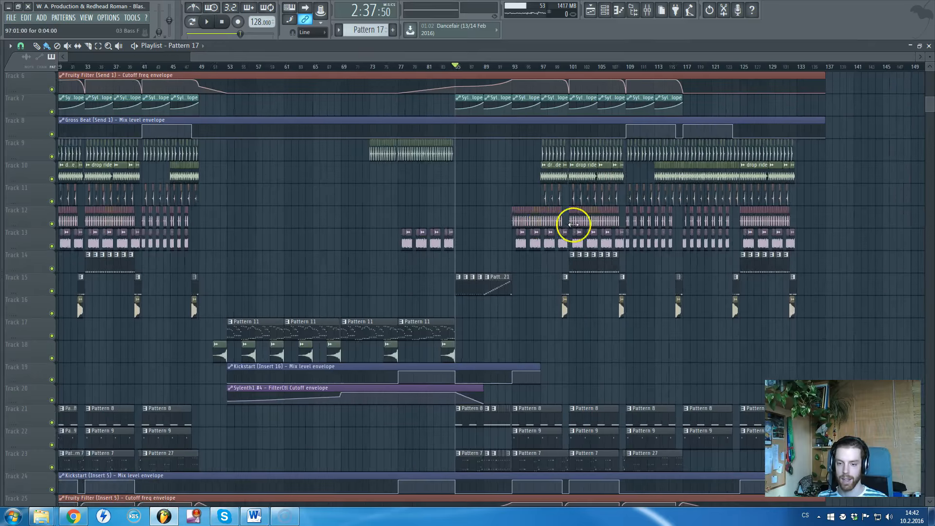
{"action": "scroll", "coordinate": [604, 230], "scroll_direction": "down", "scroll_amount": 1}
{"action": "scroll", "coordinate": [604, 230], "scroll_direction": "up", "scroll_amount": 6}
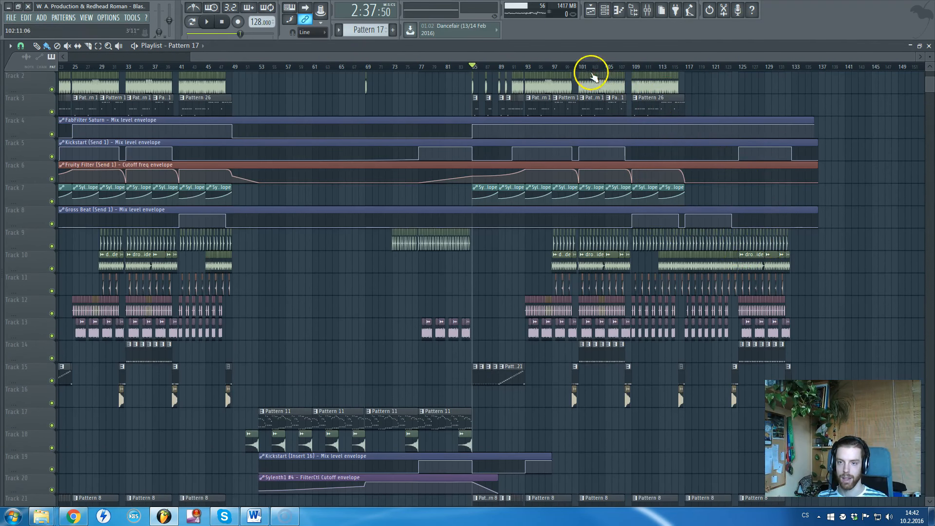
Return to the intro's first bars and inspect the settings of the BEM Kick30 sample on track 1.
{"action": "left_click_drag", "start_coordinate": [573, 60], "coordinate": [358, 74]}
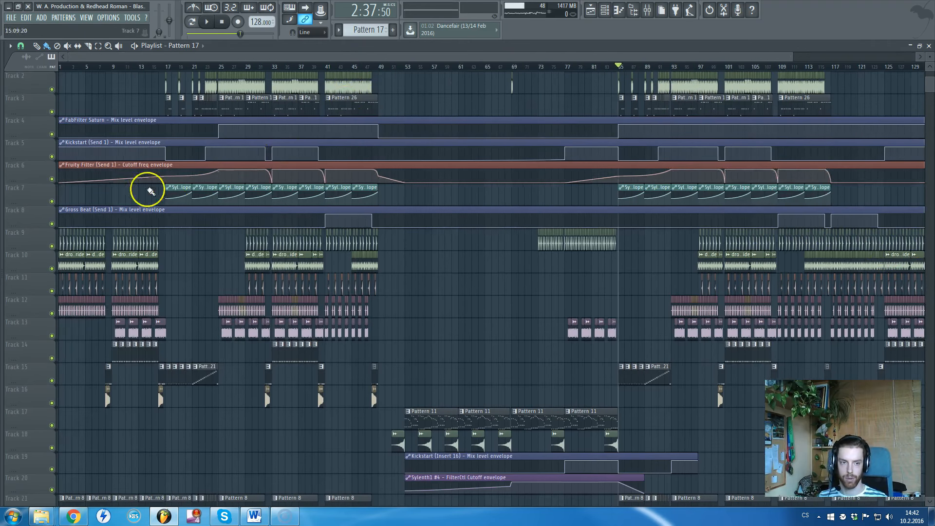
{"action": "scroll", "coordinate": [97, 205], "scroll_direction": "up", "scroll_amount": 3}
{"action": "left_click_drag", "start_coordinate": [121, 57], "coordinate": [40, 115]}
{"action": "scroll", "coordinate": [122, 192], "scroll_direction": "down", "scroll_amount": 2}
{"action": "scroll", "coordinate": [129, 196], "scroll_direction": "up", "scroll_amount": 2}
{"action": "scroll", "coordinate": [130, 197], "scroll_direction": "up", "scroll_amount": 1}
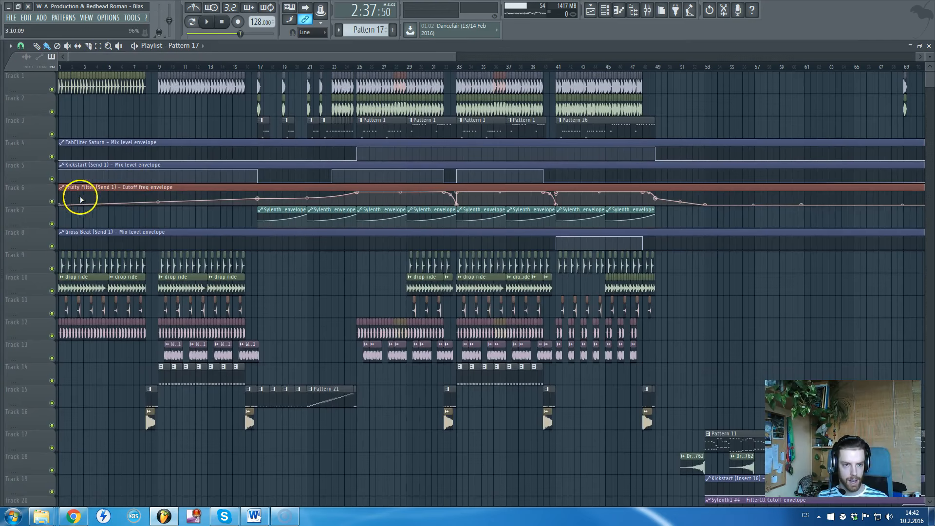
{"action": "scroll", "coordinate": [49, 212], "scroll_direction": "up", "scroll_amount": 4}
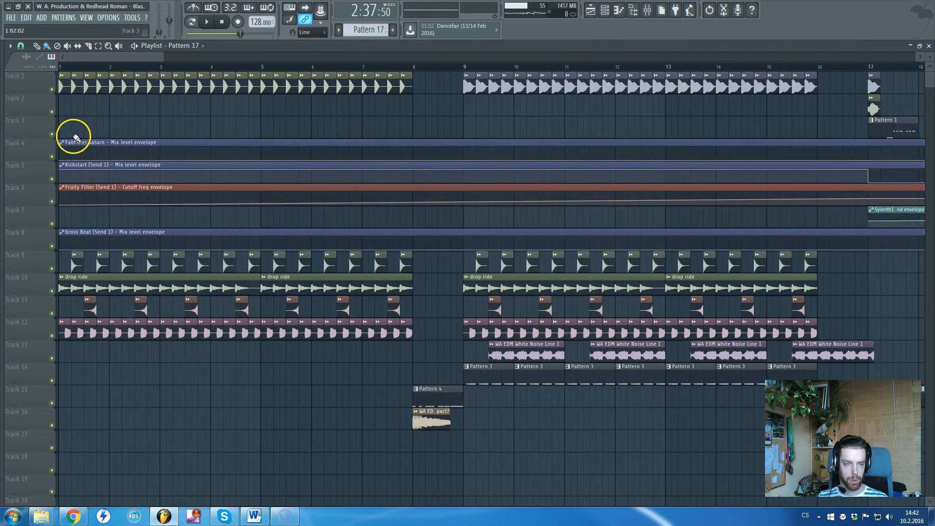
{"action": "scroll", "coordinate": [73, 68], "scroll_direction": "up", "scroll_amount": 2}
{"action": "double_click", "coordinate": [64, 85]}
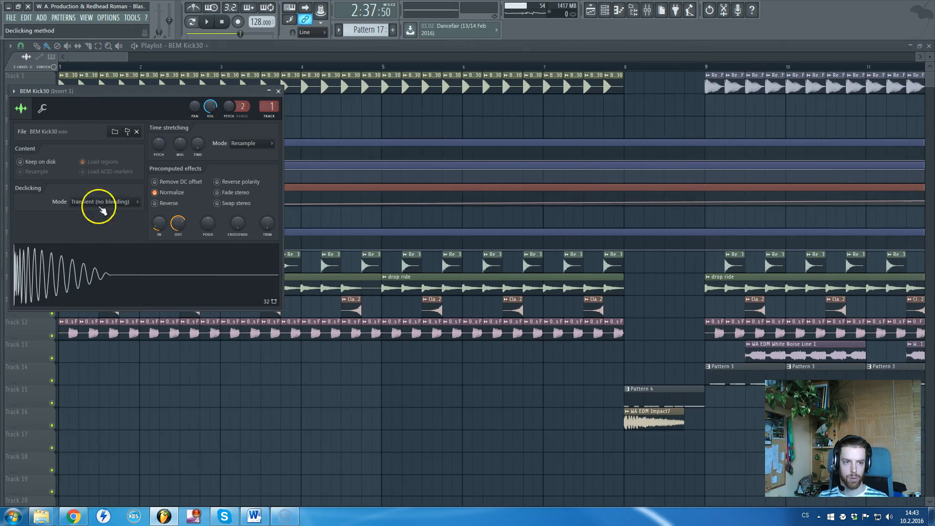
{"action": "left_click", "coordinate": [279, 91]}
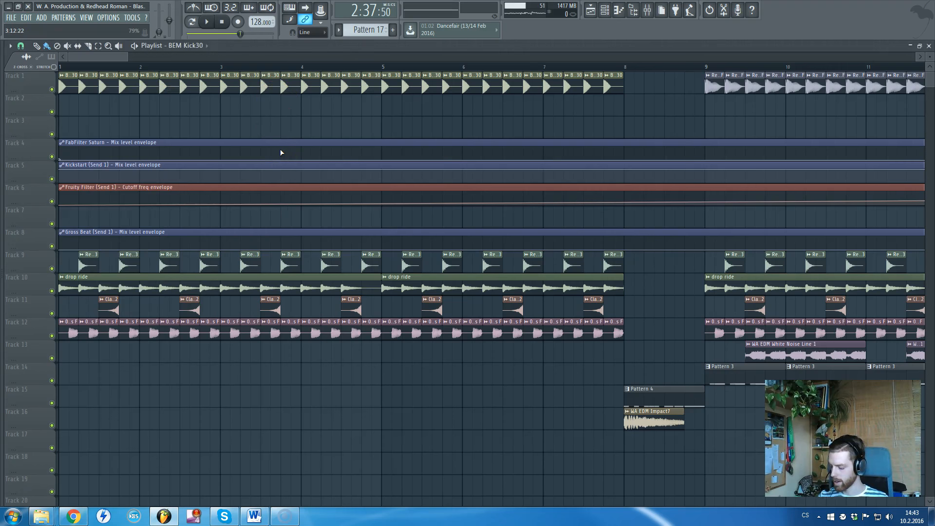
Place the playhead at the song's start, audition the BEM Kick30 sample and set its fade-out to 76%.
{"action": "left_click", "coordinate": [58, 66]}
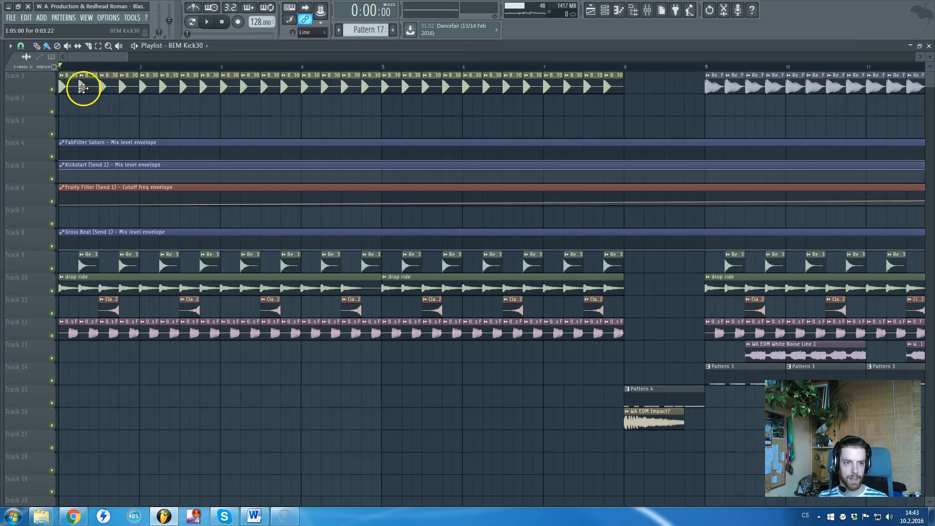
{"action": "double_click", "coordinate": [83, 87]}
{"action": "left_click", "coordinate": [83, 282]}
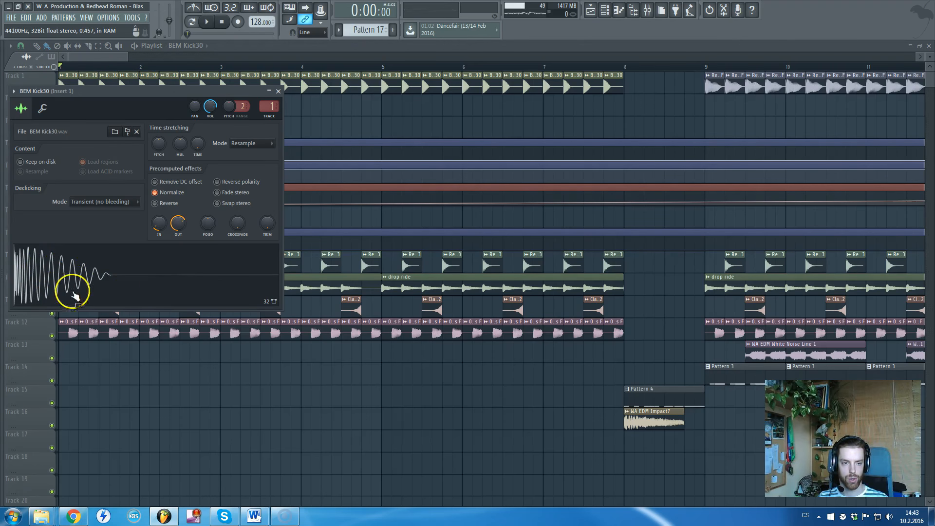
{"action": "left_click_drag", "start_coordinate": [178, 223], "coordinate": [190, 367]}
{"action": "left_click_drag", "start_coordinate": [183, 305], "coordinate": [179, 216]}
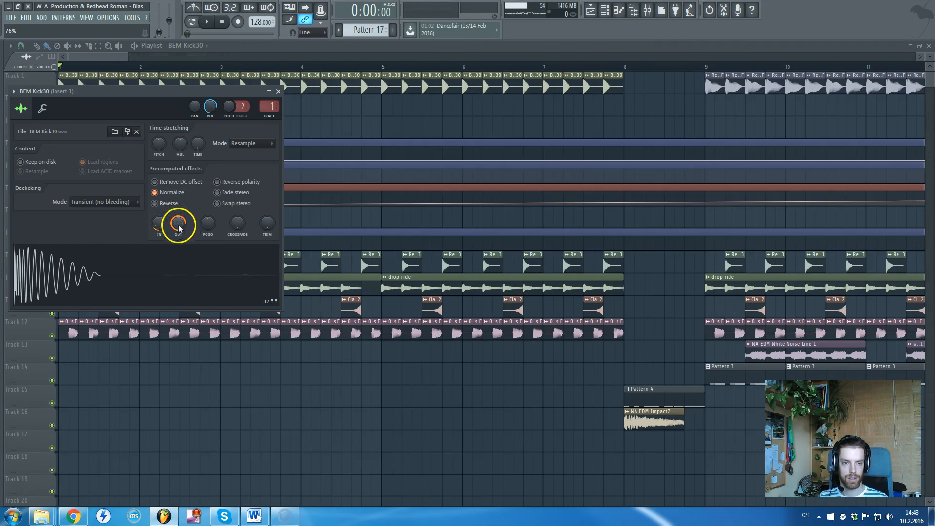
{"action": "left_click", "coordinate": [118, 59]}
Play the intro from bar 1 while checking its percussion, envelope and Pattern 8 tracks.
{"action": "scroll", "coordinate": [185, 187], "scroll_direction": "down", "scroll_amount": 3}
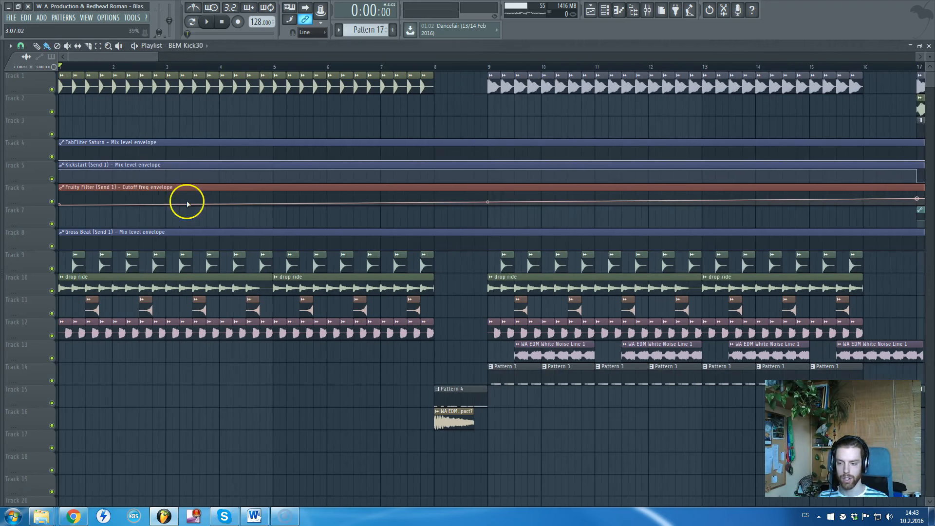
{"action": "key", "text": "space"}
{"action": "scroll", "coordinate": [194, 257], "scroll_direction": "down", "scroll_amount": 4}
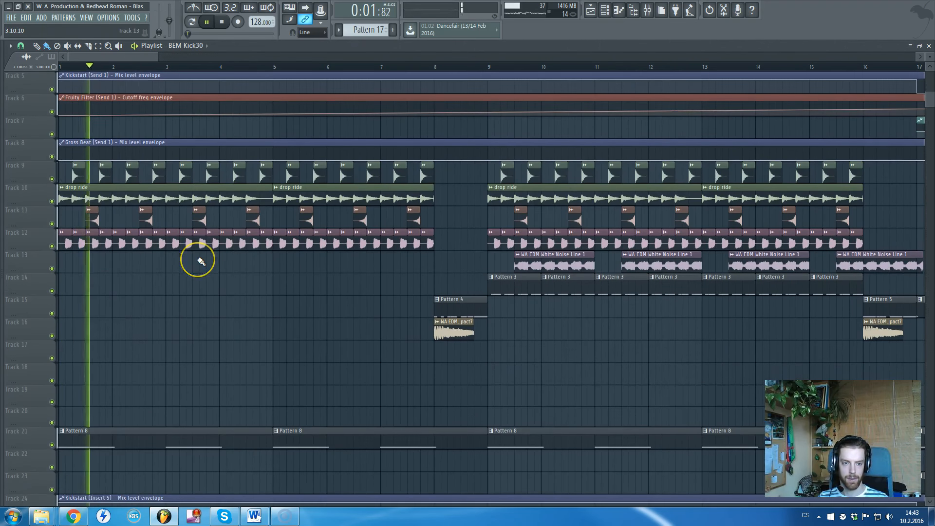
{"action": "scroll", "coordinate": [201, 261], "scroll_direction": "down", "scroll_amount": 3}
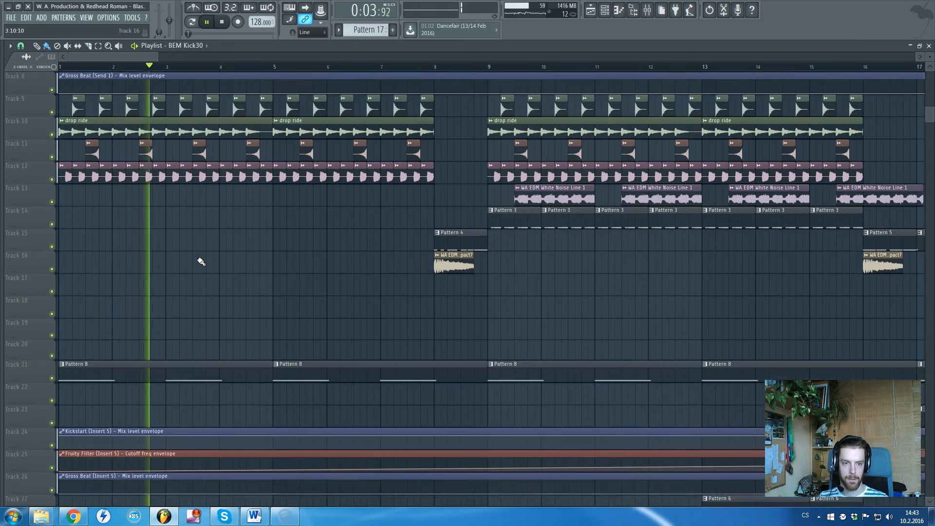
{"action": "scroll", "coordinate": [200, 262], "scroll_direction": "down", "scroll_amount": 2}
{"action": "scroll", "coordinate": [225, 265], "scroll_direction": "up", "scroll_amount": 7}
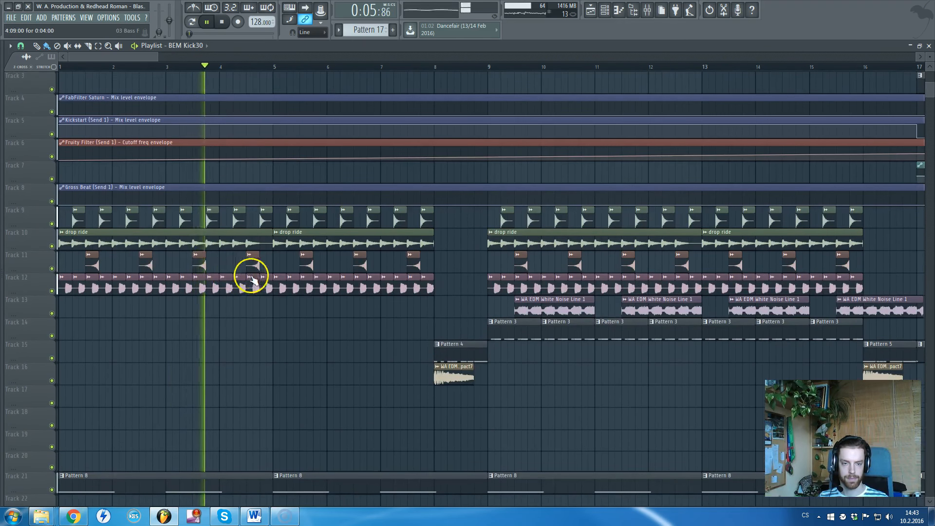
{"action": "scroll", "coordinate": [292, 286], "scroll_direction": "down", "scroll_amount": 2}
{"action": "scroll", "coordinate": [292, 340], "scroll_direction": "down", "scroll_amount": 5}
{"action": "key", "text": "space"}
Open Pattern 8 on track 21 and inspect the sample settings of its Drop Stab E1 channel.
{"action": "double_click", "coordinate": [259, 377]}
{"action": "key", "text": "Escape"}
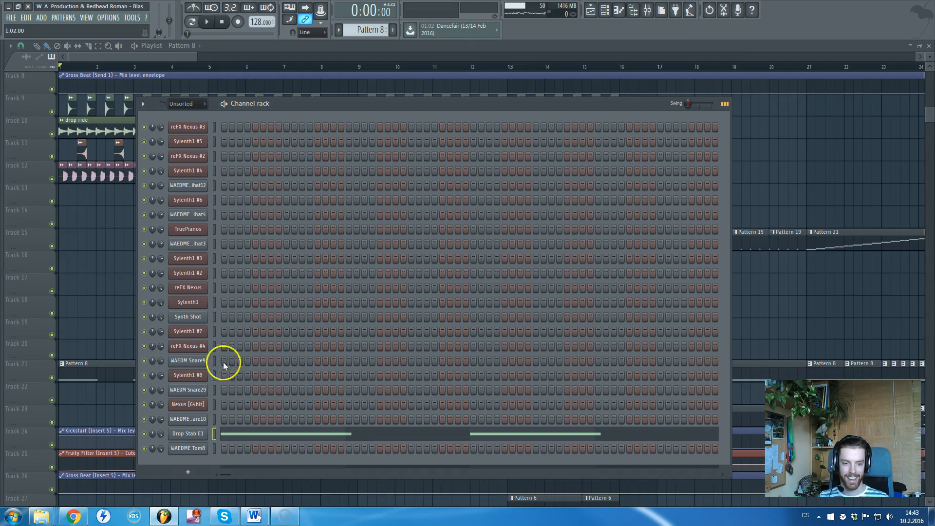
{"action": "left_click", "coordinate": [194, 434]}
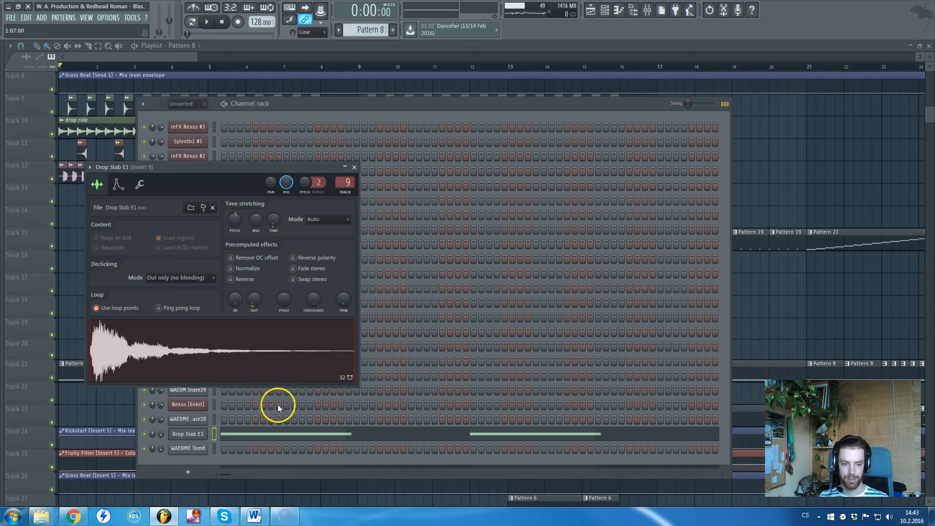
{"action": "left_click", "coordinate": [354, 168]}
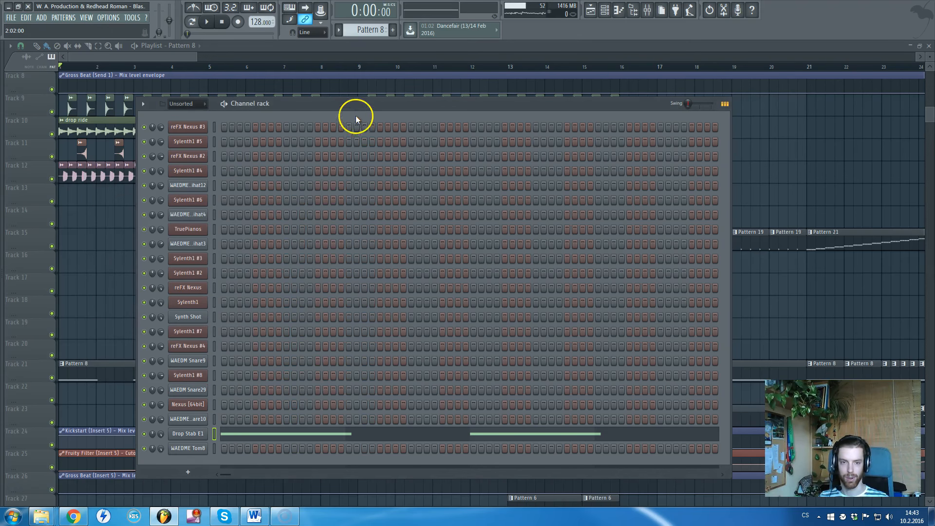
View the Drop Stab E1 notes of Pattern 8 in the piano roll from the playlist clip on track 21.
{"action": "left_click", "coordinate": [311, 45]}
{"action": "scroll", "coordinate": [259, 241], "scroll_direction": "down", "scroll_amount": 2}
{"action": "scroll", "coordinate": [260, 253], "scroll_direction": "down", "scroll_amount": 7}
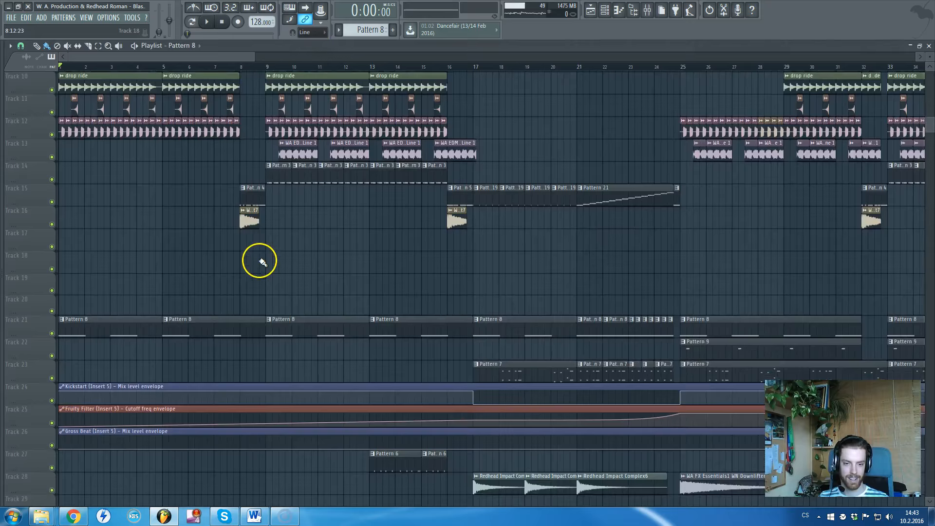
{"action": "scroll", "coordinate": [234, 312], "scroll_direction": "up", "scroll_amount": 3}
{"action": "double_click", "coordinate": [144, 285]}
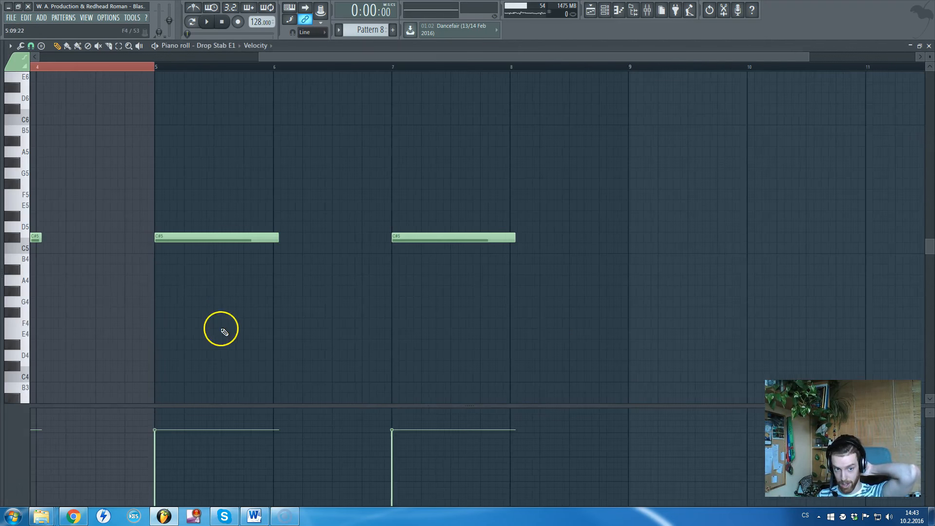
{"action": "key", "text": "Escape"}
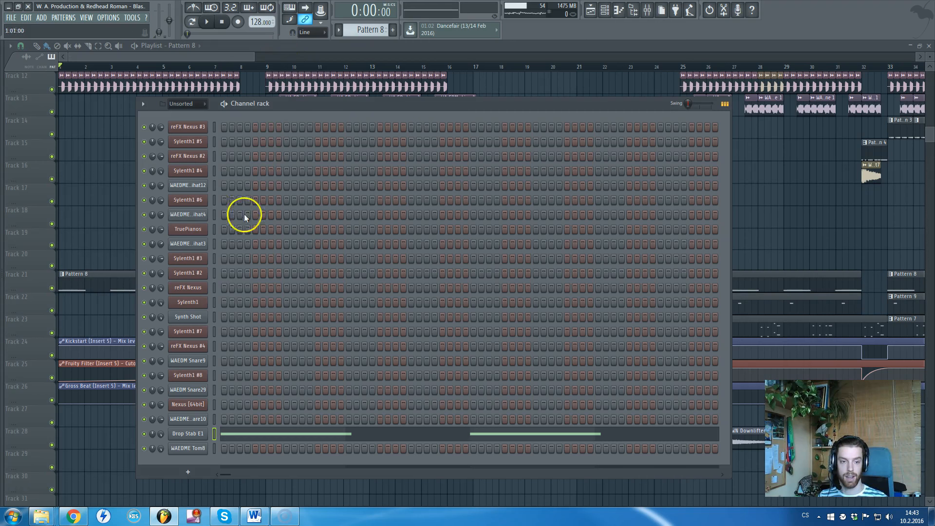
Audition the Drop Stab E1 sample, check the effects on its mixer insert 9 and switch off Kickstart there.
{"action": "left_click", "coordinate": [186, 439]}
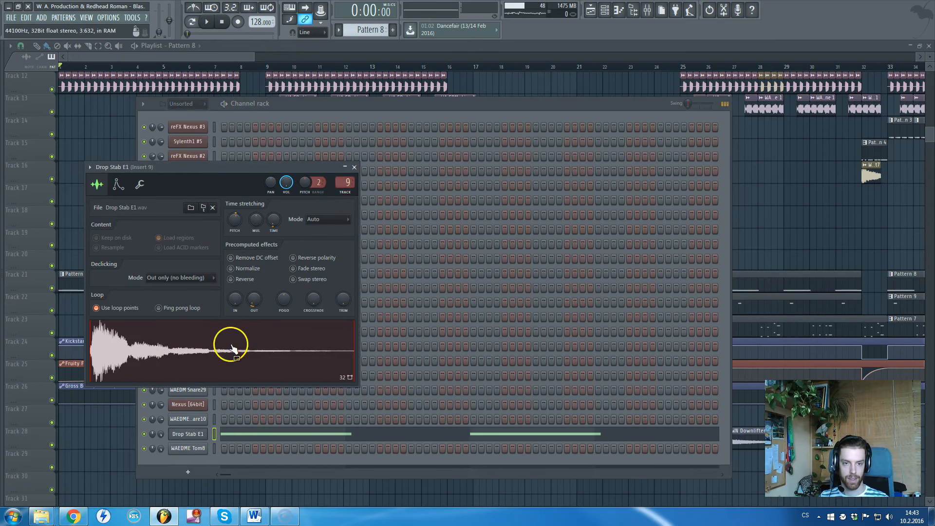
{"action": "left_click", "coordinate": [347, 183]}
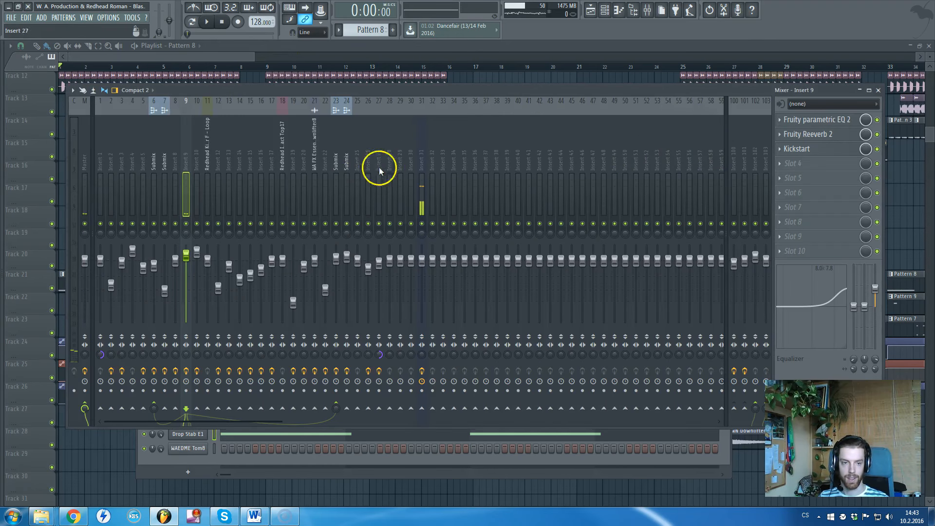
{"action": "key", "text": "F9"}
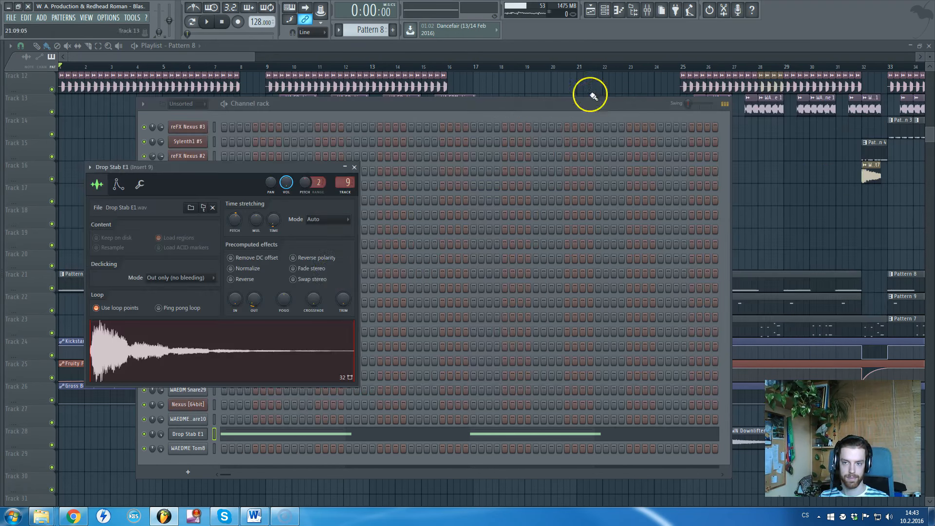
{"action": "left_click", "coordinate": [346, 182]}
{"action": "key", "text": "F9"}
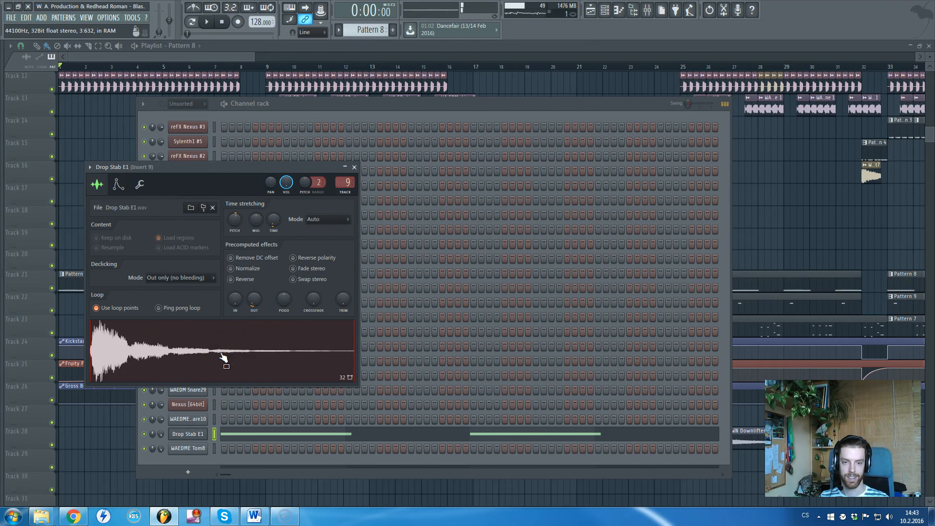
{"action": "left_click", "coordinate": [349, 183]}
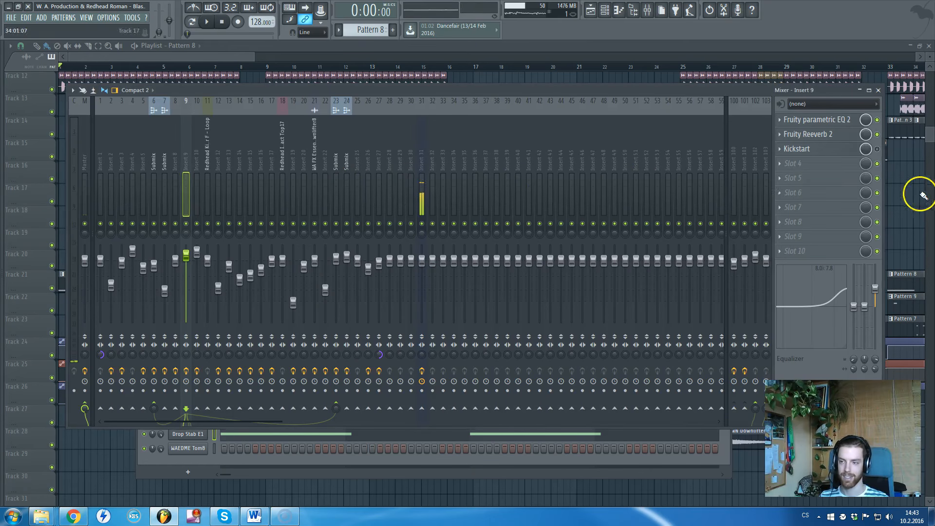
Examine the intro's percussion, Pattern 8 and envelope tracks in the playlist against the rest of the arrangement.
{"action": "left_click", "coordinate": [212, 59]}
{"action": "scroll", "coordinate": [152, 229], "scroll_direction": "up", "scroll_amount": 3}
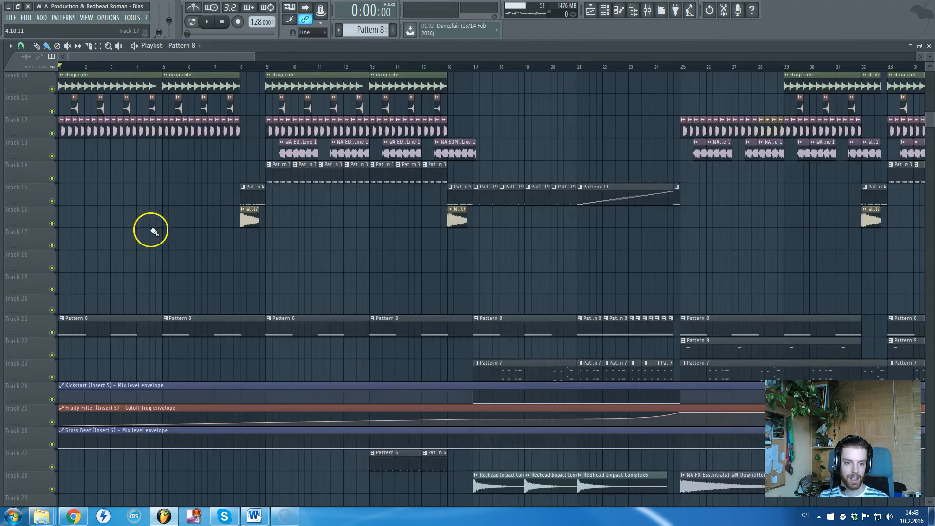
{"action": "scroll", "coordinate": [163, 259], "scroll_direction": "down", "scroll_amount": 6}
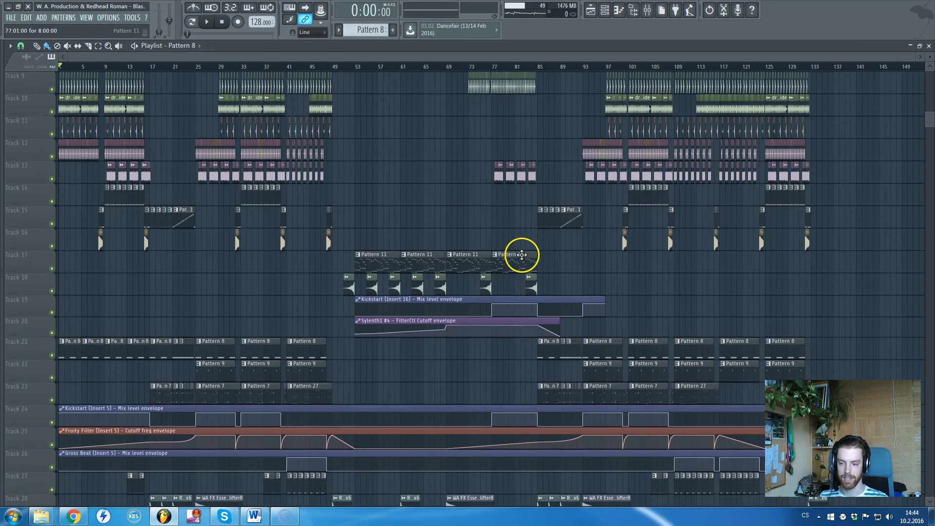
{"action": "scroll", "coordinate": [180, 259], "scroll_direction": "up", "scroll_amount": 4}
{"action": "scroll", "coordinate": [73, 317], "scroll_direction": "up", "scroll_amount": 6}
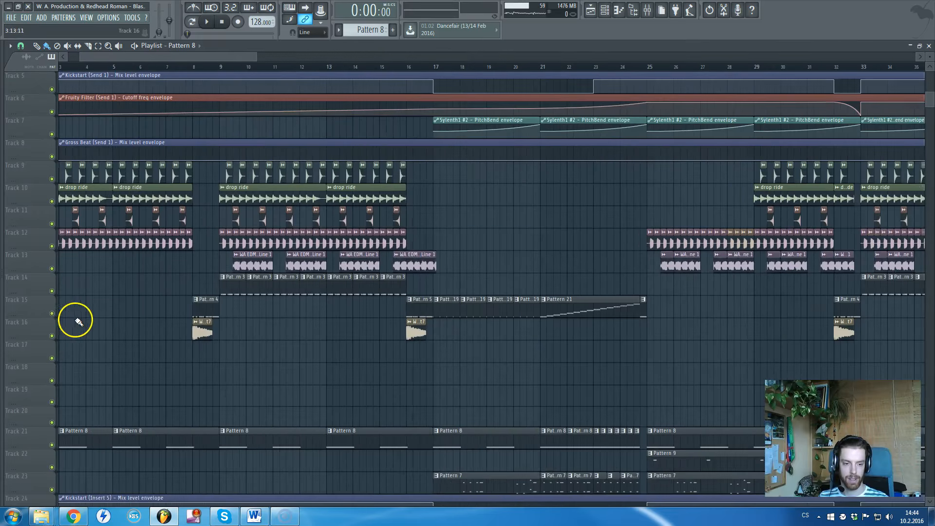
{"action": "scroll", "coordinate": [129, 390], "scroll_direction": "down", "scroll_amount": 2}
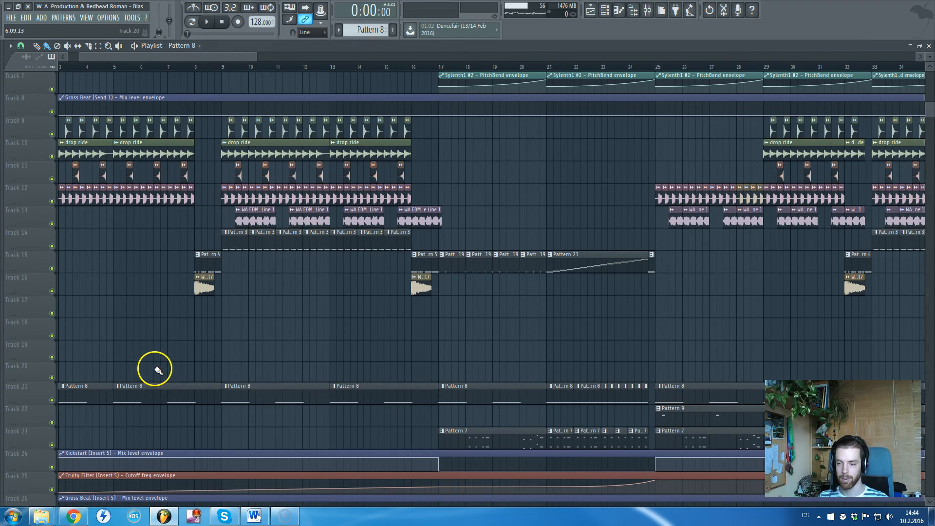
{"action": "left_click_drag", "start_coordinate": [136, 58], "coordinate": [119, 60]}
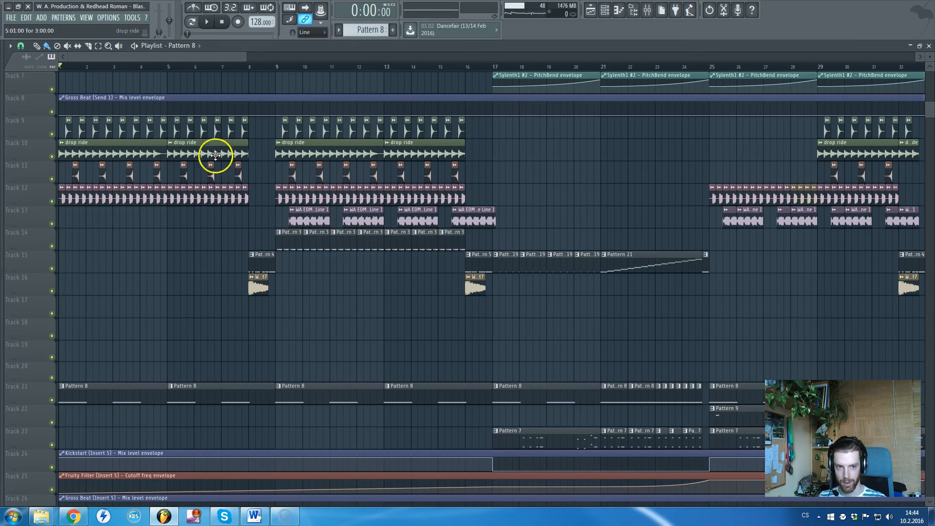
{"action": "scroll", "coordinate": [242, 219], "scroll_direction": "up", "scroll_amount": 4}
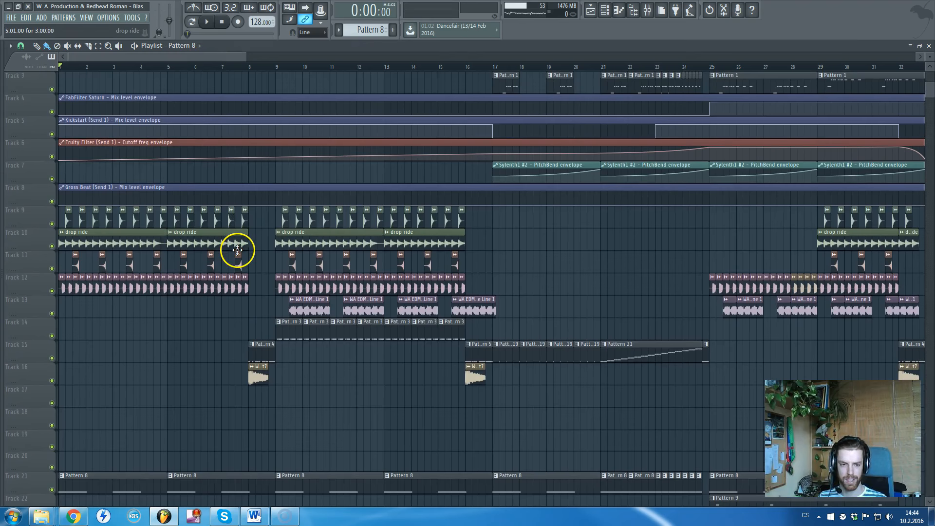
{"action": "scroll", "coordinate": [67, 277], "scroll_direction": "up", "scroll_amount": 3}
{"action": "scroll", "coordinate": [83, 266], "scroll_direction": "up", "scroll_amount": 2}
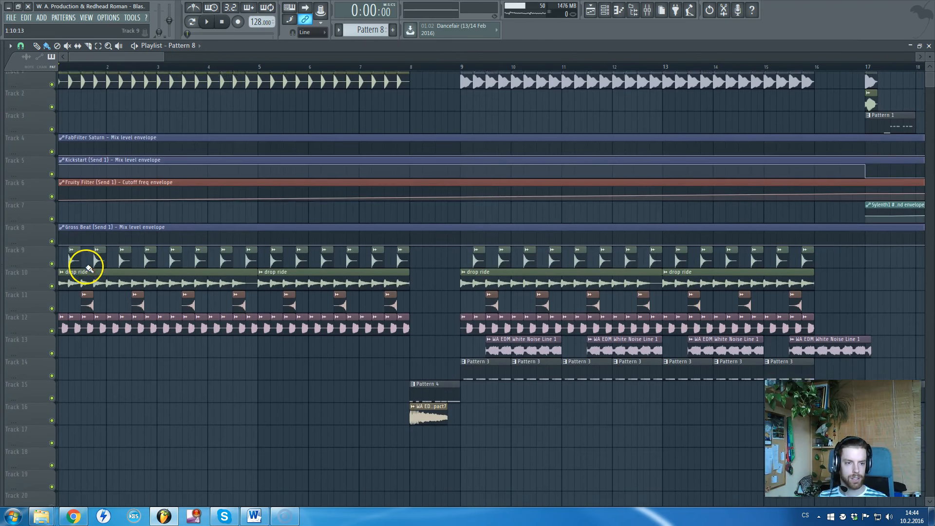
Check the sample settings of the 03 Bass F clip on track 12 at bar 1 and close them.
{"action": "left_click_drag", "start_coordinate": [95, 57], "coordinate": [60, 62]}
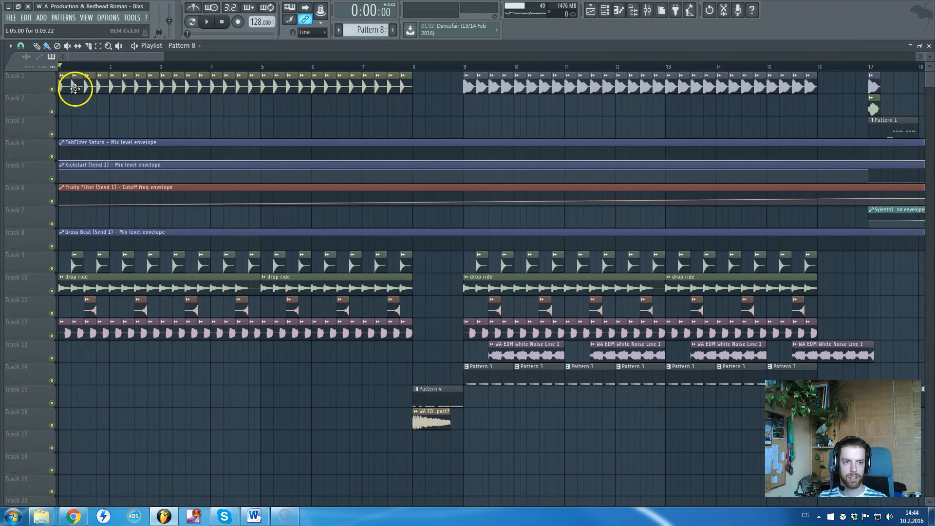
{"action": "scroll", "coordinate": [234, 324], "scroll_direction": "down", "scroll_amount": 2}
{"action": "left_click", "coordinate": [77, 279]}
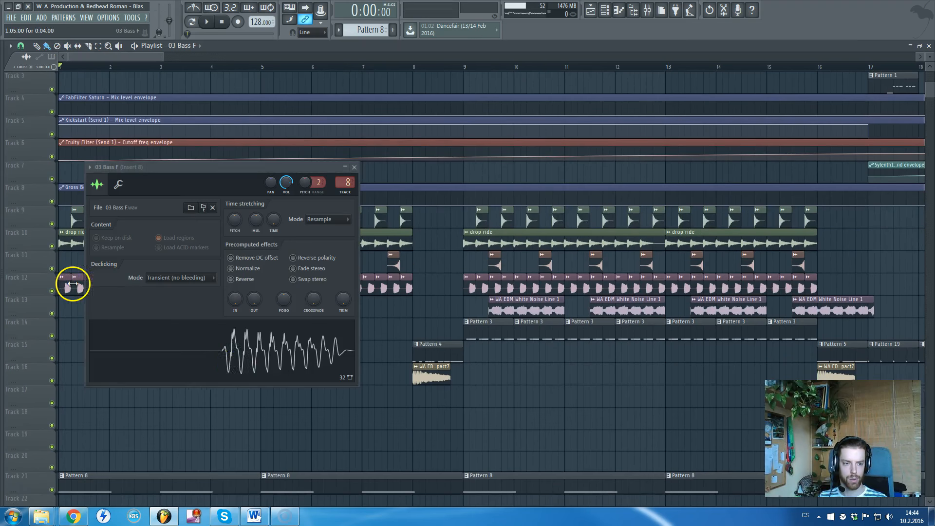
{"action": "left_click", "coordinate": [358, 167]}
Check the sample settings of the Redhead Clap3 clip on track 9 in the section starting at bar 9.
{"action": "scroll", "coordinate": [226, 225], "scroll_direction": "down", "scroll_amount": 4}
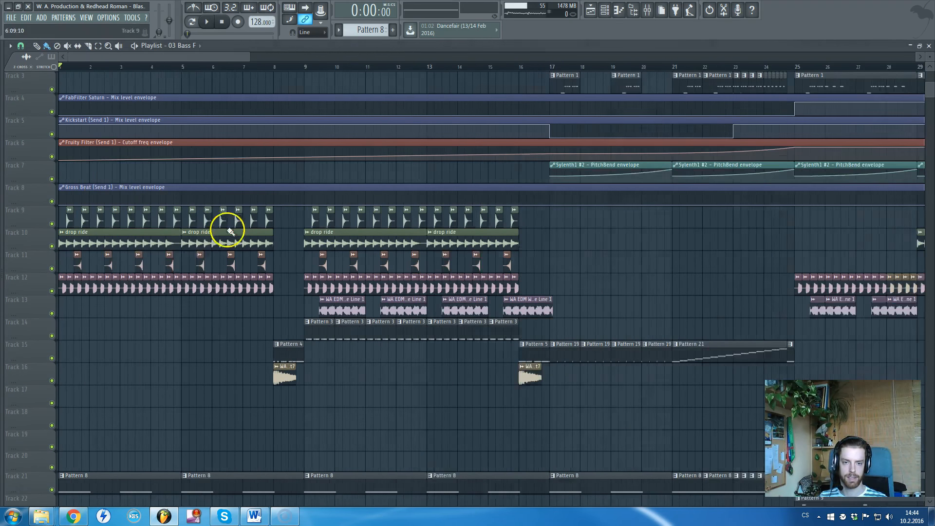
{"action": "scroll", "coordinate": [212, 273], "scroll_direction": "down", "scroll_amount": 5}
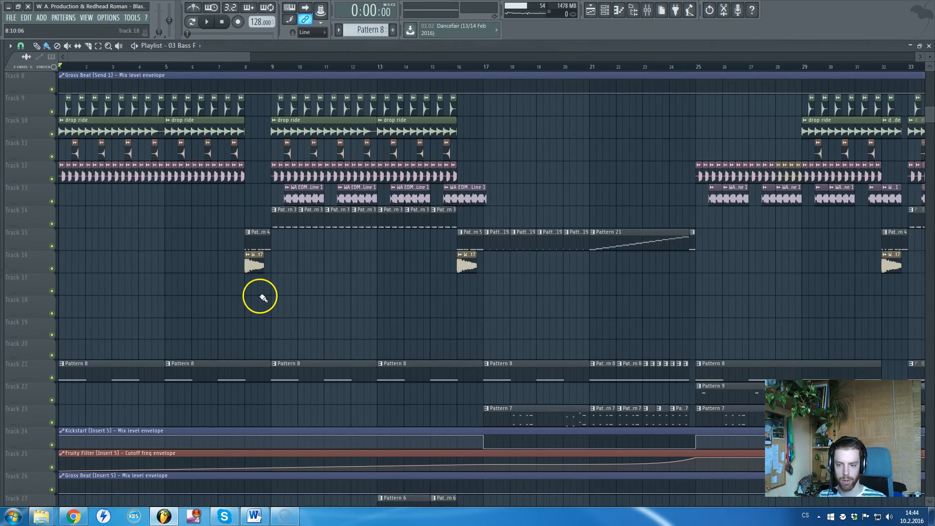
{"action": "scroll", "coordinate": [299, 193], "scroll_direction": "up", "scroll_amount": 6}
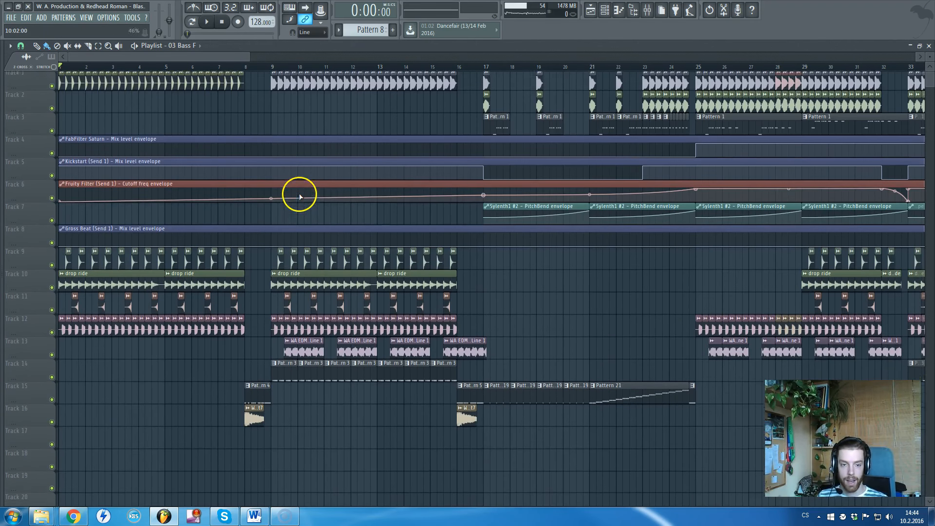
{"action": "scroll", "coordinate": [207, 292], "scroll_direction": "up", "scroll_amount": 4}
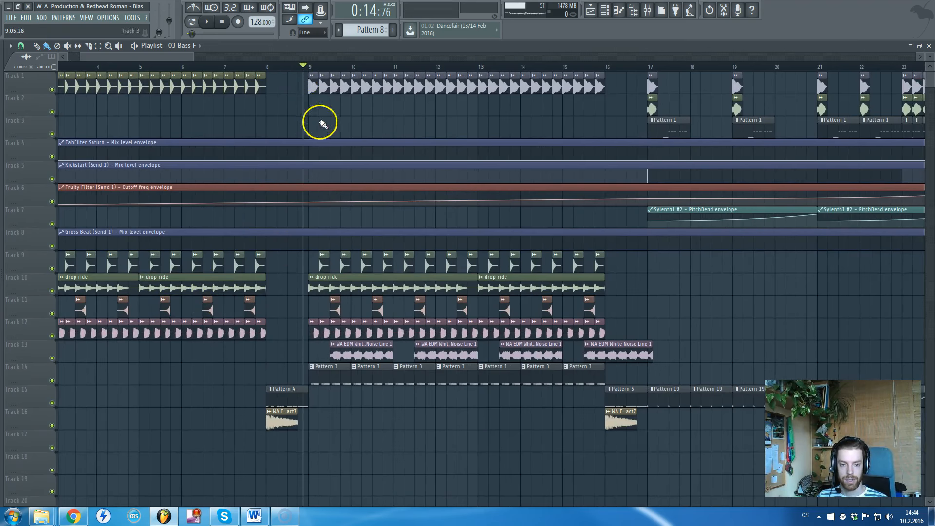
{"action": "scroll", "coordinate": [327, 141], "scroll_direction": "up", "scroll_amount": 5}
{"action": "double_click", "coordinate": [361, 262]}
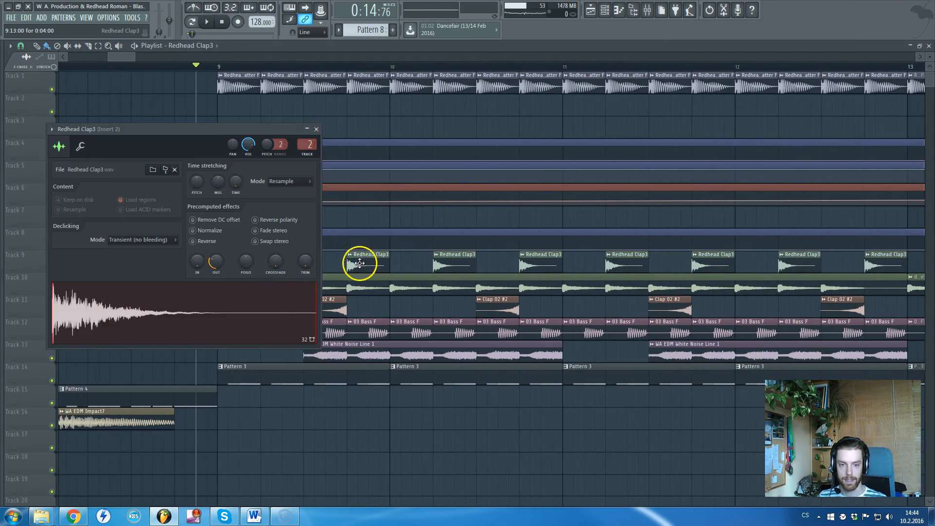
{"action": "left_click", "coordinate": [314, 141]}
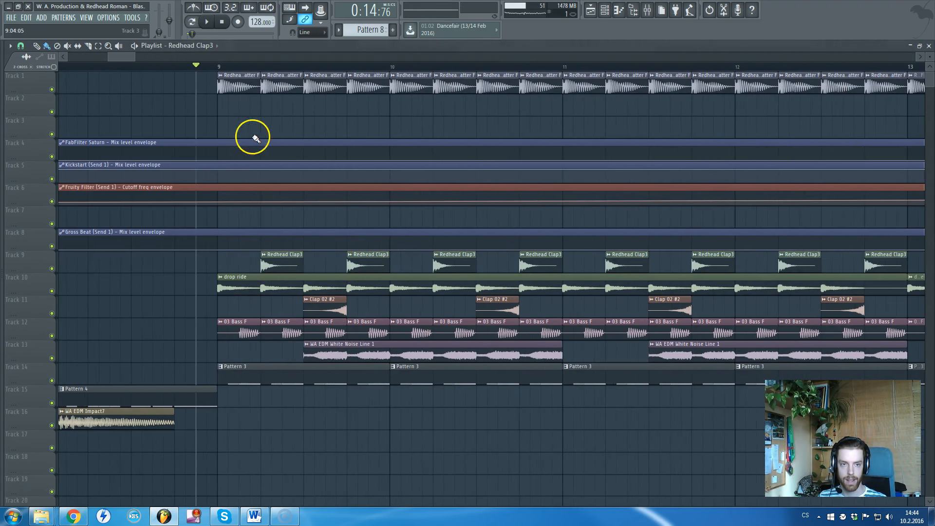
Play briefly from bar 9 and audition the Redhead Kick Fatter F sample from track 1.
{"action": "scroll", "coordinate": [235, 99], "scroll_direction": "down", "scroll_amount": 3}
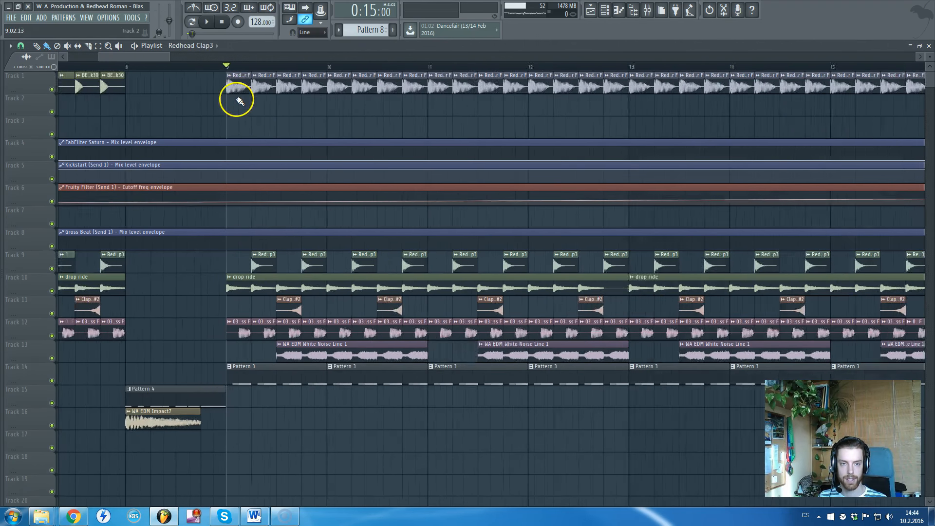
{"action": "scroll", "coordinate": [240, 101], "scroll_direction": "down", "scroll_amount": 2}
{"action": "key", "text": "space"}
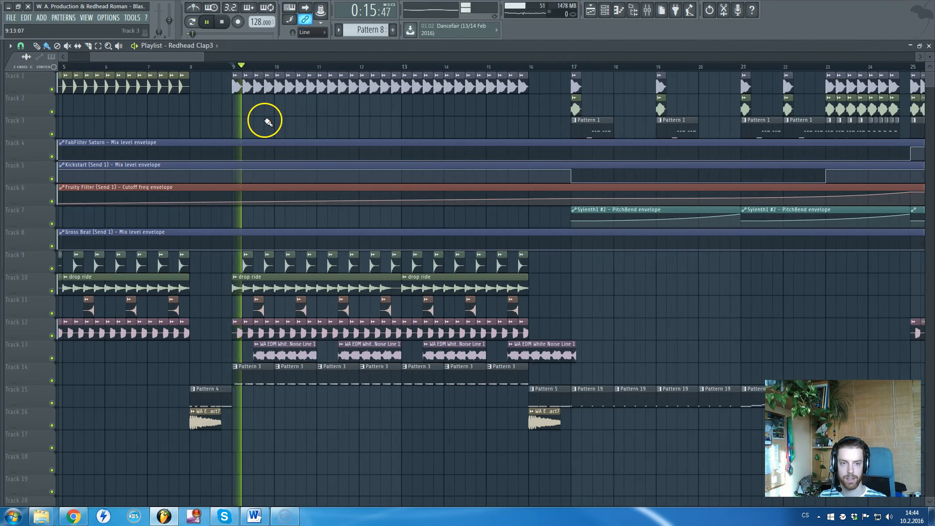
{"action": "key", "text": "space"}
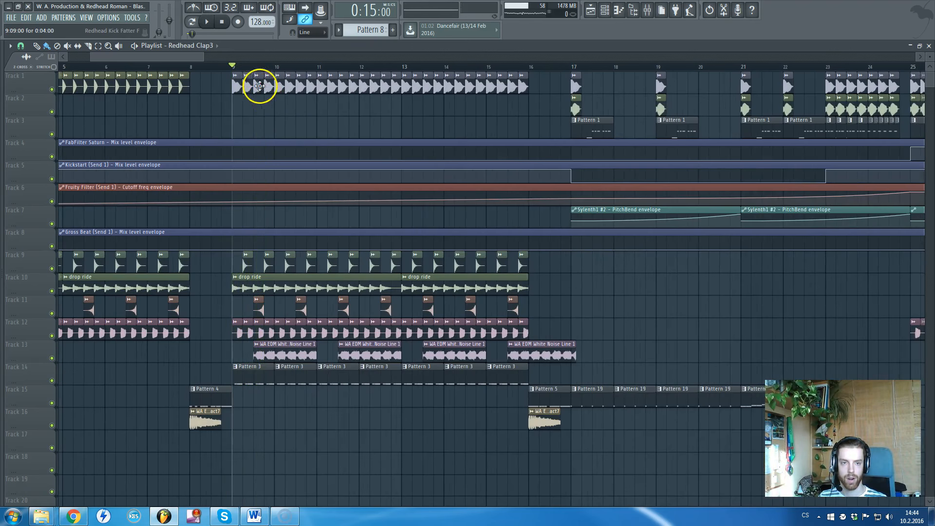
{"action": "double_click", "coordinate": [257, 87]}
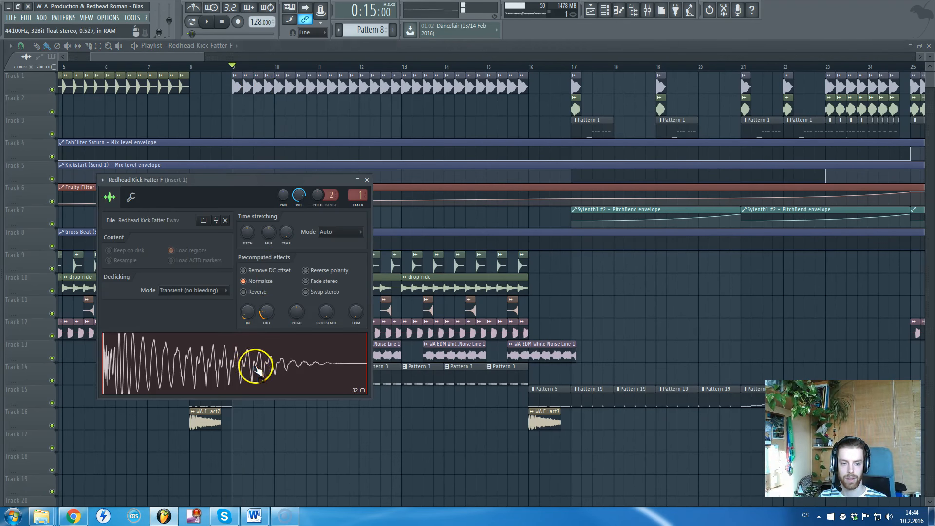
{"action": "left_click", "coordinate": [367, 180]}
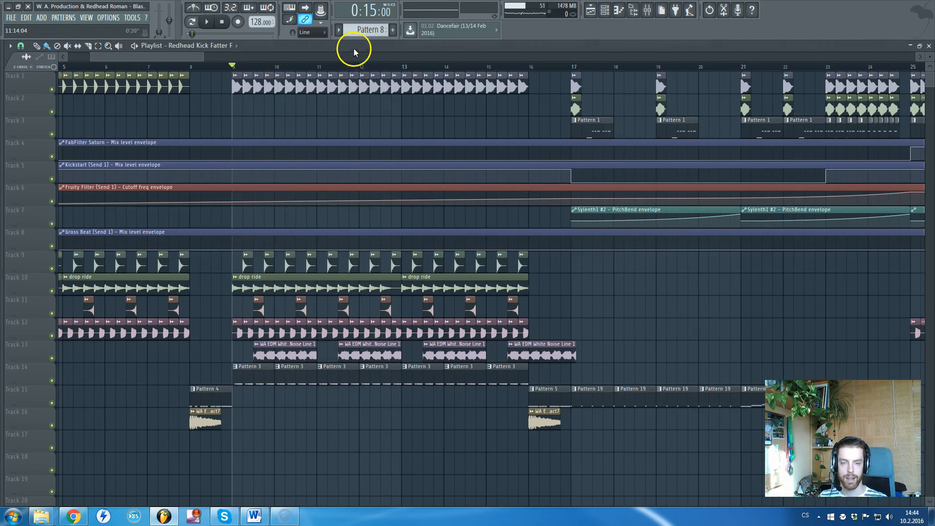
Examine the section from bar 9 across all tracks, including the impact, uplifter, downlifter and riser clips on tracks 44 to 49.
{"action": "scroll", "coordinate": [359, 115], "scroll_direction": "down", "scroll_amount": 4}
{"action": "scroll", "coordinate": [378, 156], "scroll_direction": "up", "scroll_amount": 4}
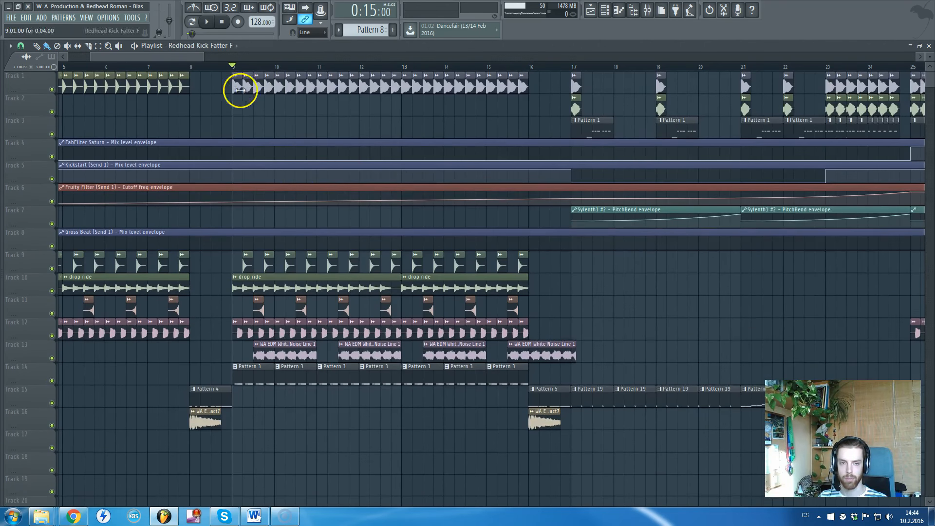
{"action": "scroll", "coordinate": [375, 173], "scroll_direction": "down", "scroll_amount": 3}
{"action": "scroll", "coordinate": [409, 184], "scroll_direction": "up", "scroll_amount": 2}
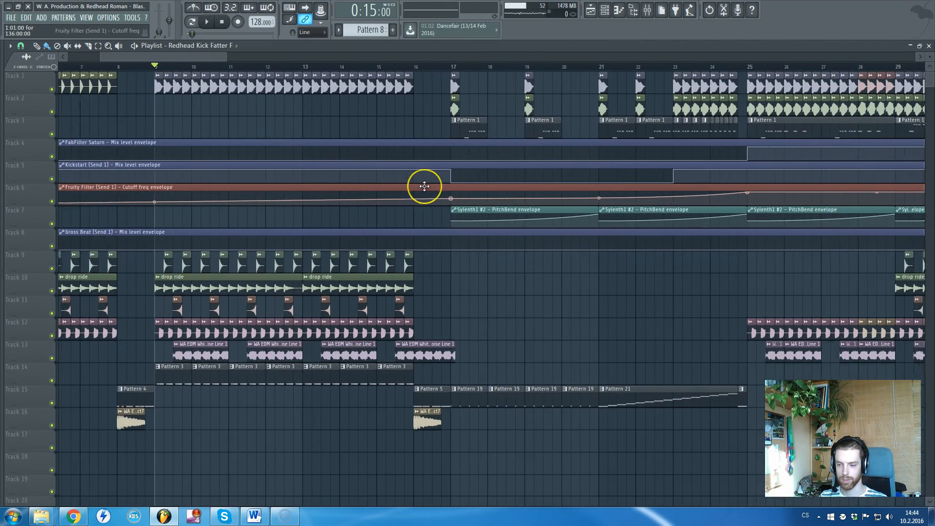
{"action": "scroll", "coordinate": [419, 192], "scroll_direction": "down", "scroll_amount": 6}
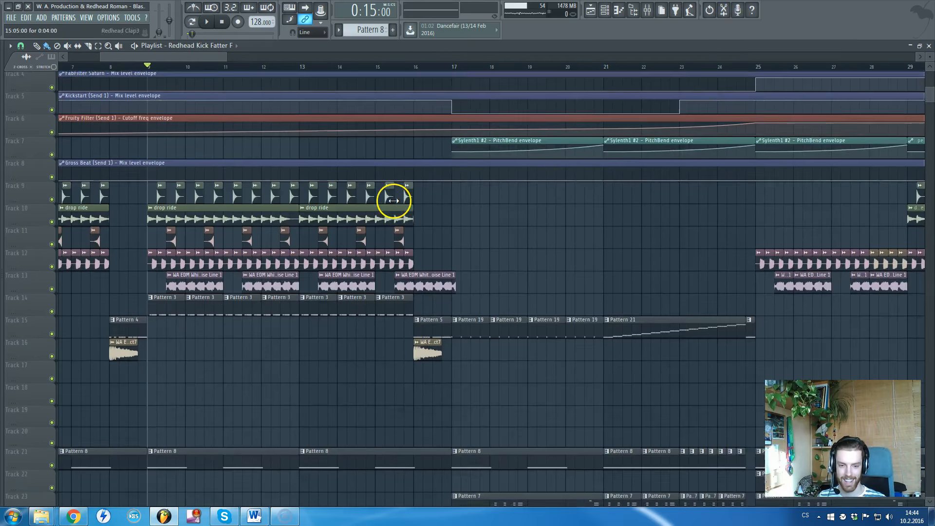
{"action": "scroll", "coordinate": [404, 266], "scroll_direction": "up", "scroll_amount": 2}
{"action": "scroll", "coordinate": [389, 262], "scroll_direction": "down", "scroll_amount": 10}
{"action": "scroll", "coordinate": [382, 263], "scroll_direction": "down", "scroll_amount": 6}
{"action": "scroll", "coordinate": [370, 268], "scroll_direction": "down", "scroll_amount": 4}
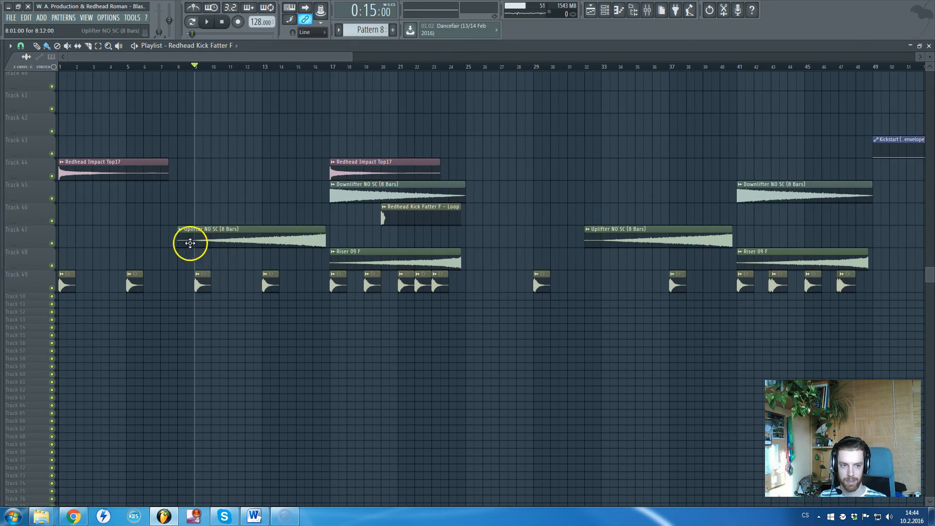
{"action": "scroll", "coordinate": [302, 251], "scroll_direction": "up", "scroll_amount": 8}
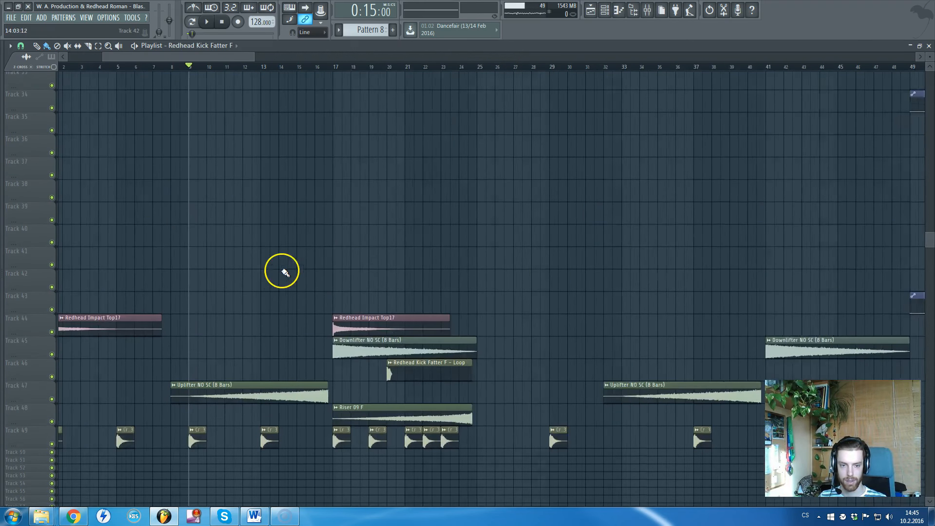
Select bar 16 as the playback range and play its fill.
{"action": "scroll", "coordinate": [350, 282], "scroll_direction": "up", "scroll_amount": 12}
{"action": "scroll", "coordinate": [413, 274], "scroll_direction": "up", "scroll_amount": 2}
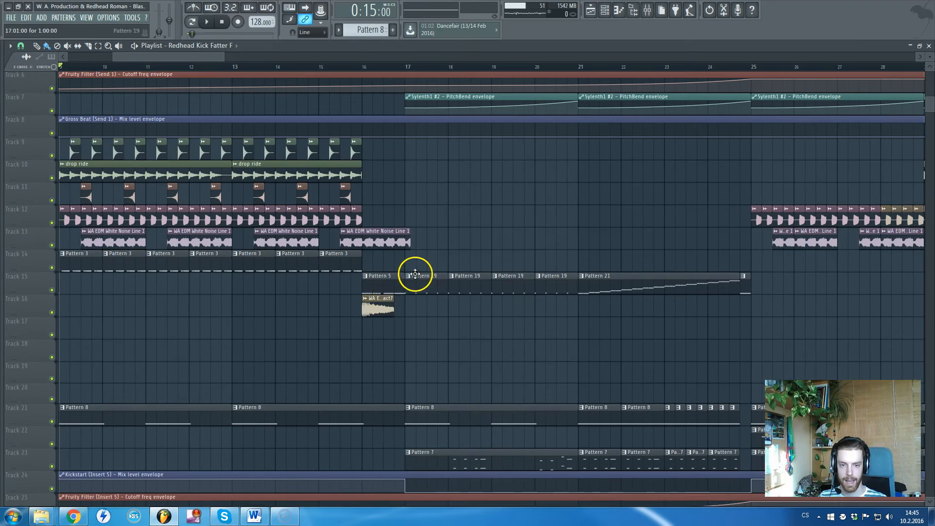
{"action": "scroll", "coordinate": [380, 299], "scroll_direction": "up", "scroll_amount": 4}
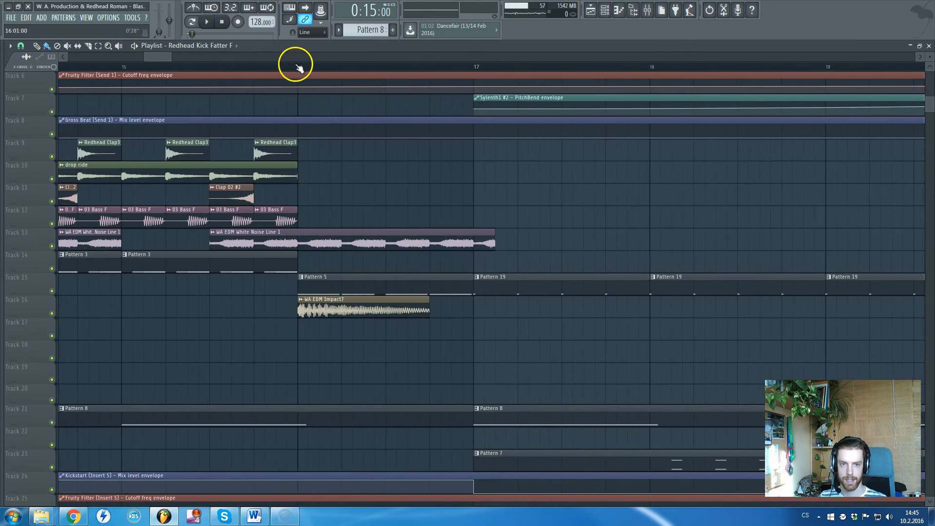
{"action": "left_click_drag", "start_coordinate": [316, 72], "coordinate": [467, 78]}
{"action": "key", "text": "space"}
{"action": "key", "text": "space"}
Open Pattern 5 from track 15 to view its snare channels in the channel rack and return to the playlist.
{"action": "double_click", "coordinate": [367, 290]}
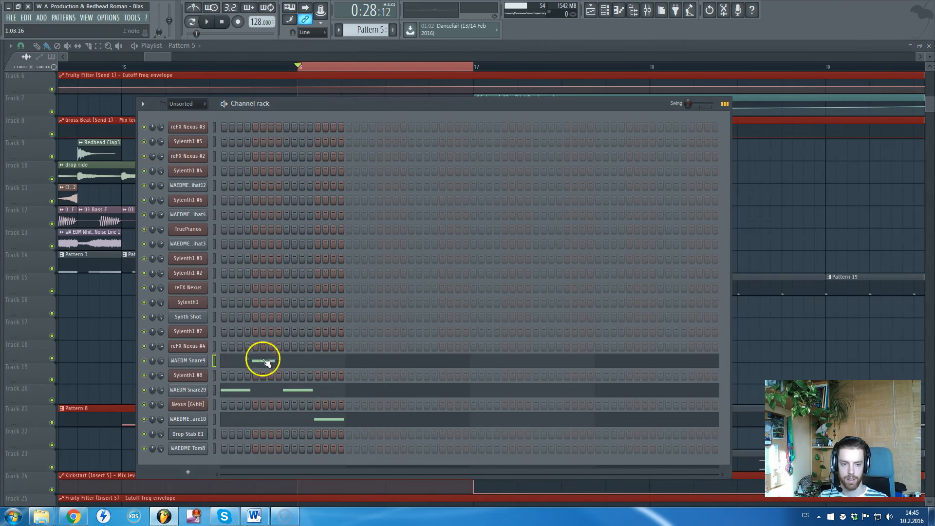
{"action": "left_click", "coordinate": [353, 47]}
{"action": "key", "text": "F5"}
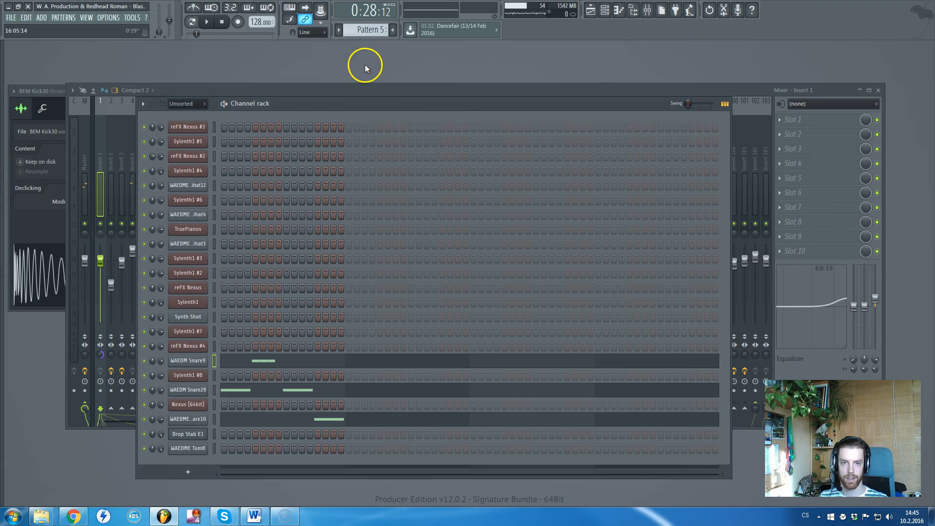
{"action": "left_click", "coordinate": [598, 13]}
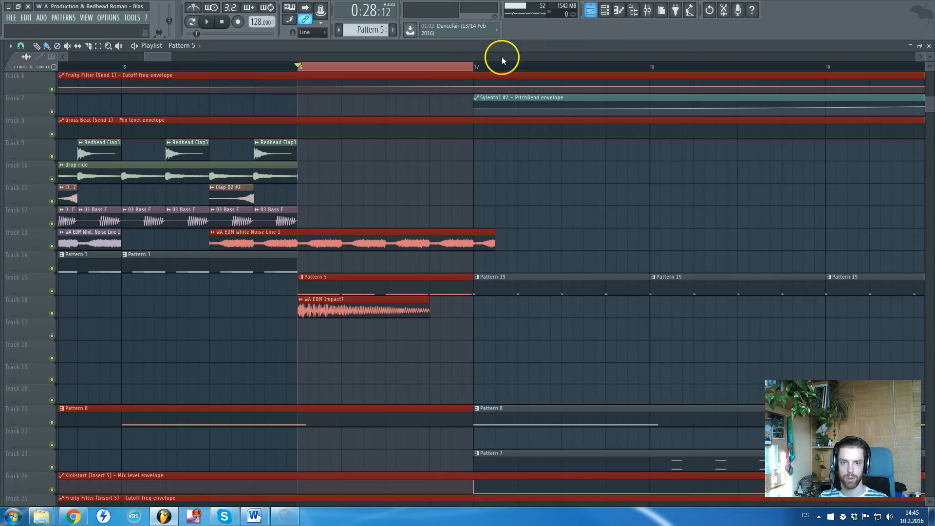
Examine where the fill patterns and impacts on tracks 15 and 16 recur across the whole arrangement.
{"action": "scroll", "coordinate": [406, 80], "scroll_direction": "down", "scroll_amount": 4}
{"action": "scroll", "coordinate": [404, 72], "scroll_direction": "down", "scroll_amount": 6}
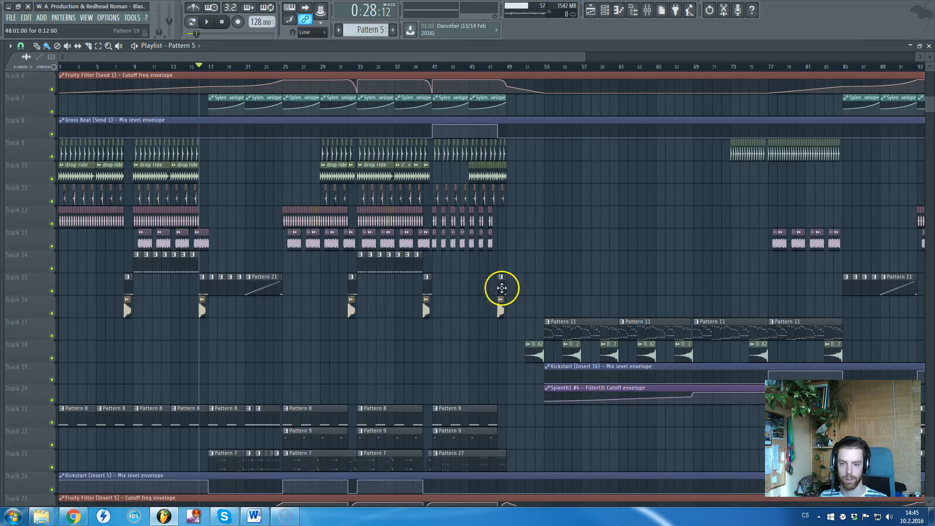
{"action": "scroll", "coordinate": [438, 302], "scroll_direction": "down", "scroll_amount": 2}
{"action": "scroll", "coordinate": [392, 302], "scroll_direction": "down", "scroll_amount": 3}
{"action": "scroll", "coordinate": [679, 224], "scroll_direction": "down", "scroll_amount": 1}
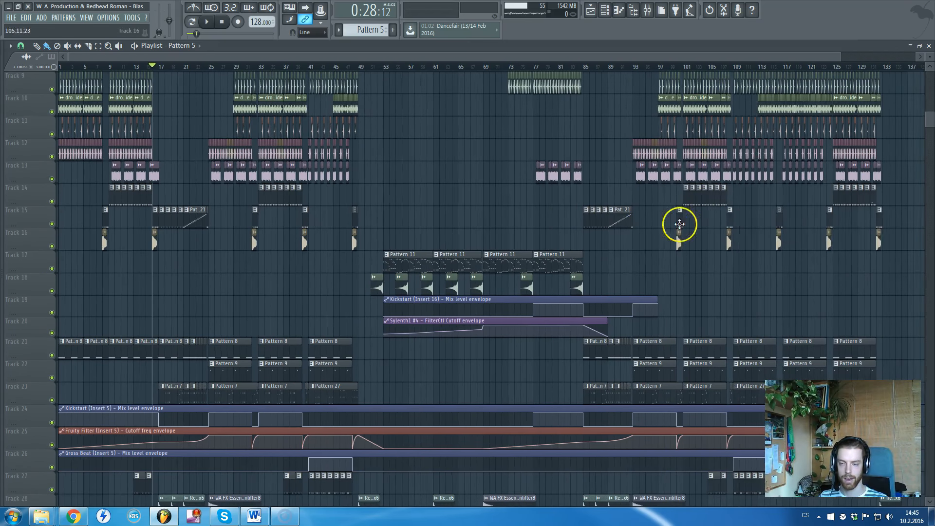
Move the song position to bar 17 and view the build-up's clips on tracks 1 to 3.
{"action": "scroll", "coordinate": [265, 264], "scroll_direction": "up", "scroll_amount": 5}
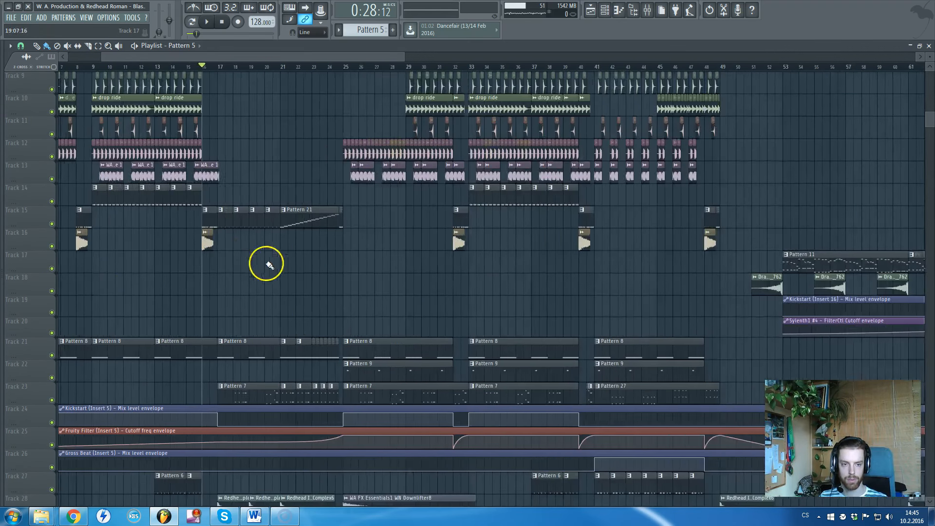
{"action": "scroll", "coordinate": [282, 284], "scroll_direction": "up", "scroll_amount": 4}
{"action": "scroll", "coordinate": [195, 214], "scroll_direction": "up", "scroll_amount": 3}
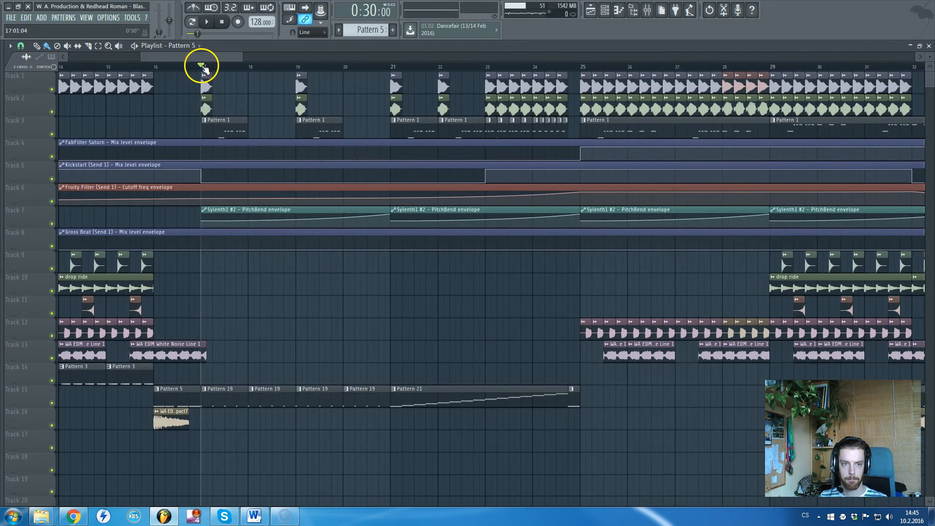
{"action": "scroll", "coordinate": [205, 87], "scroll_direction": "up", "scroll_amount": 2}
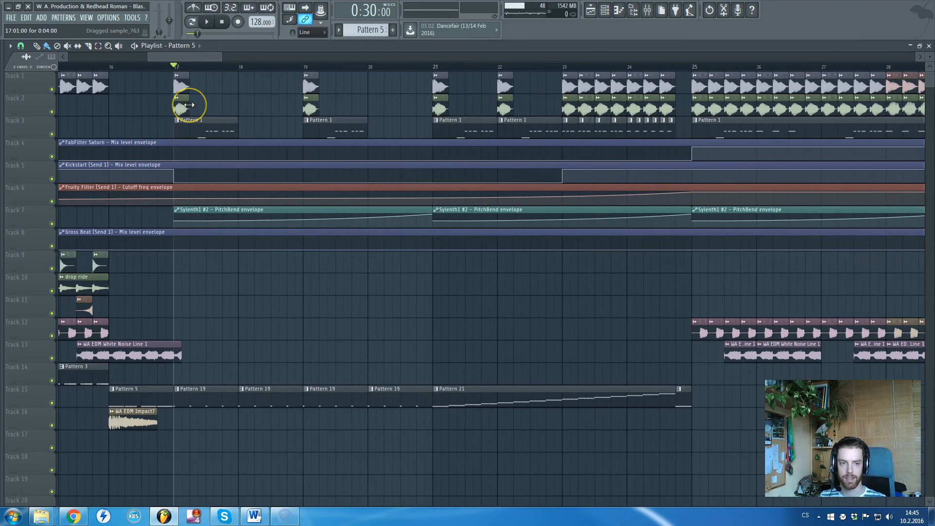
Open the notes of Pattern 1 on track 3 at bar 17 in the piano roll, view them and close it.
{"action": "scroll", "coordinate": [189, 105], "scroll_direction": "down", "scroll_amount": 2}
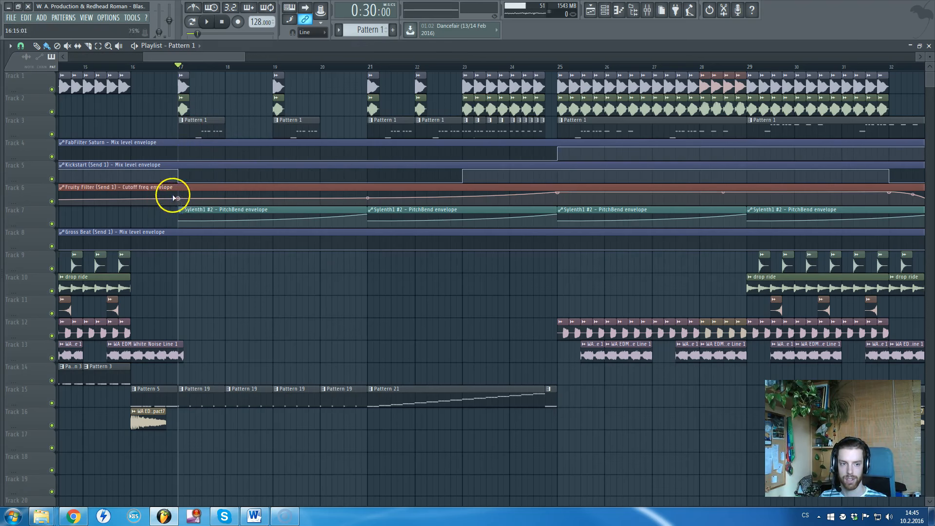
{"action": "scroll", "coordinate": [227, 236], "scroll_direction": "down", "scroll_amount": 3}
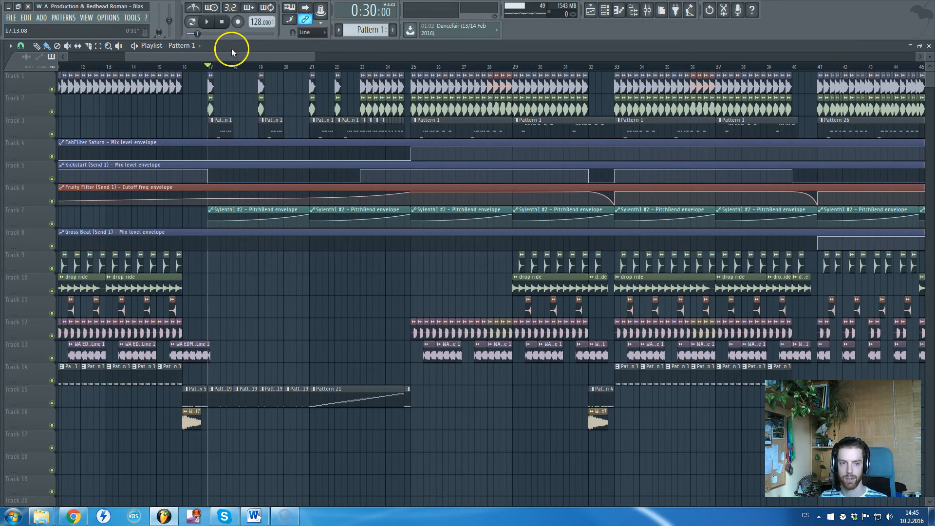
{"action": "double_click", "coordinate": [214, 135]}
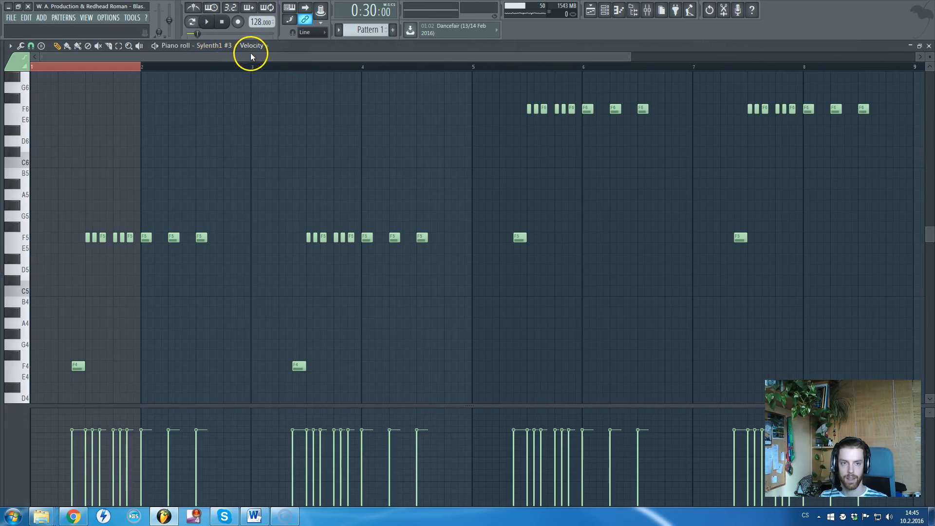
{"action": "key", "text": "Escape"}
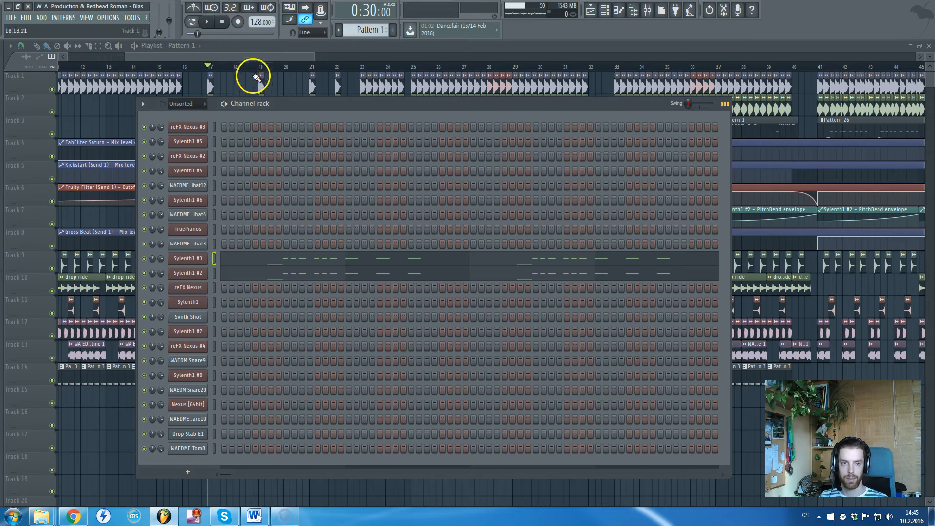
Play the build-up from bar 17 while viewing the Sylenth1 #3 and Sylenth1 #2 plugin settings in turn.
{"action": "left_click", "coordinate": [190, 259]}
{"action": "key", "text": "space"}
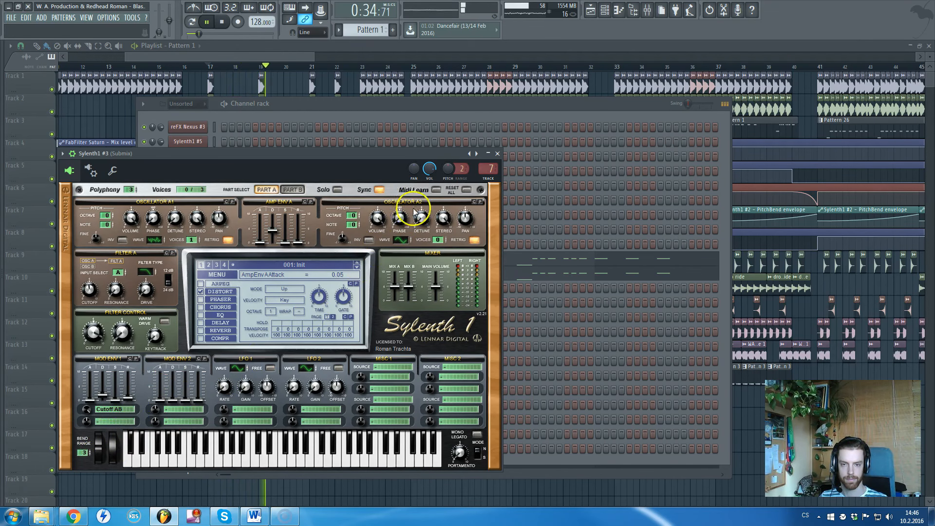
{"action": "left_click", "coordinate": [497, 154]}
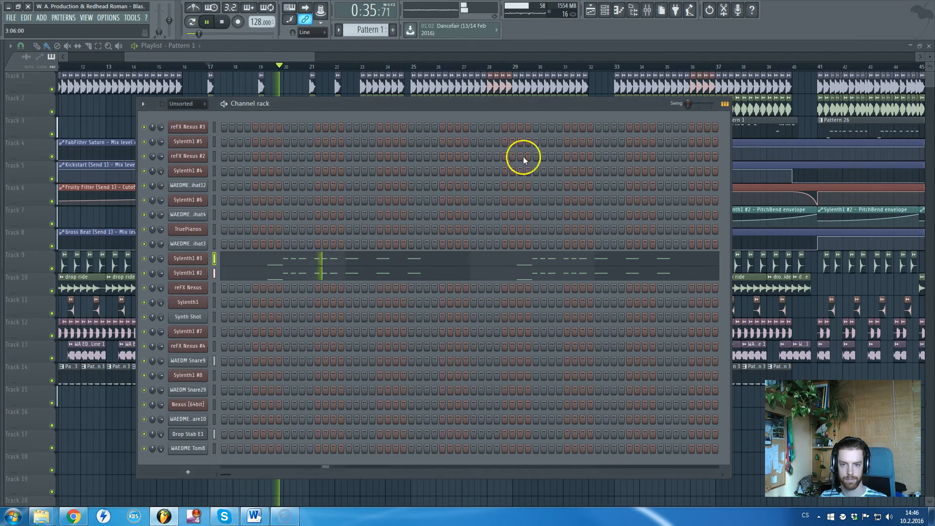
{"action": "left_click", "coordinate": [194, 274]}
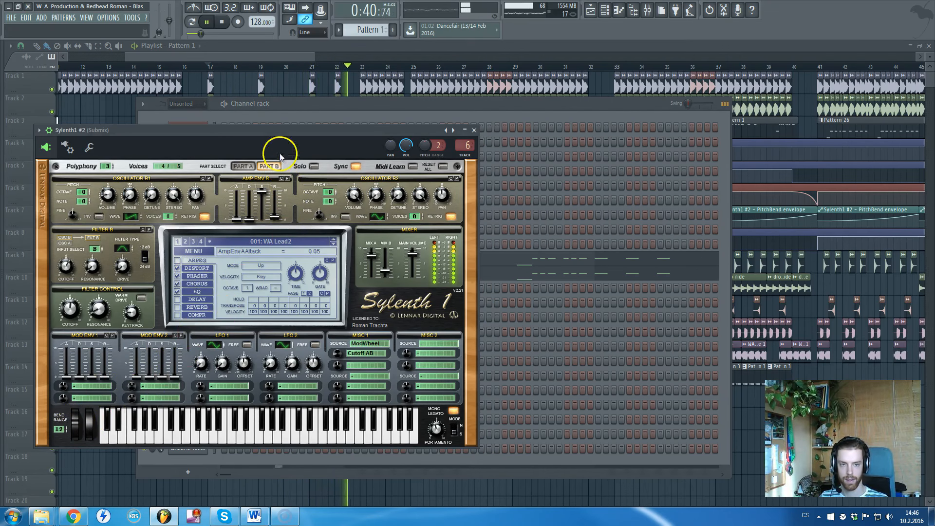
{"action": "key", "text": "Escape"}
{"action": "key", "text": "space"}
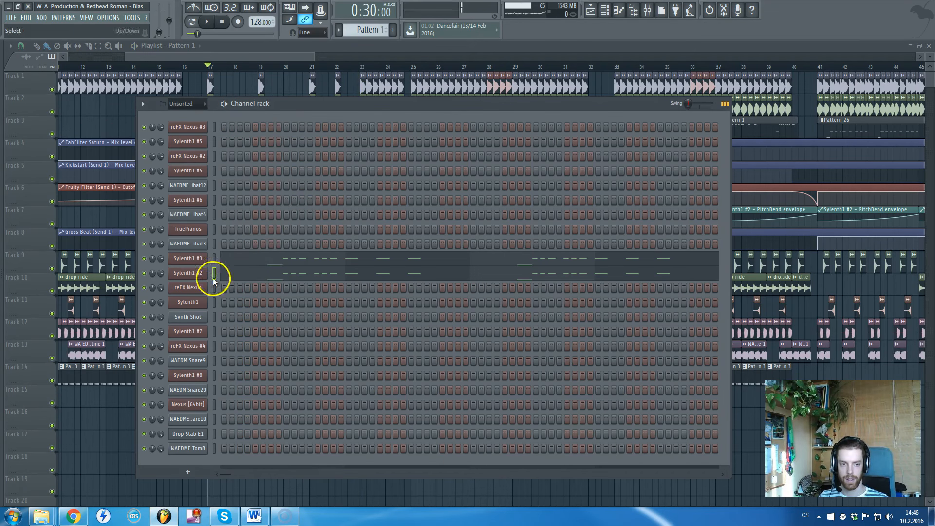
Hide the playlist, select the Sylenth1 #3 channel in the channel rack to audition it, and show the playlist again.
{"action": "left_click", "coordinate": [379, 45]}
{"action": "scroll", "coordinate": [322, 150], "scroll_direction": "down", "scroll_amount": 1}
{"action": "scroll", "coordinate": [323, 149], "scroll_direction": "up", "scroll_amount": 1}
{"action": "scroll", "coordinate": [312, 153], "scroll_direction": "down", "scroll_amount": 4}
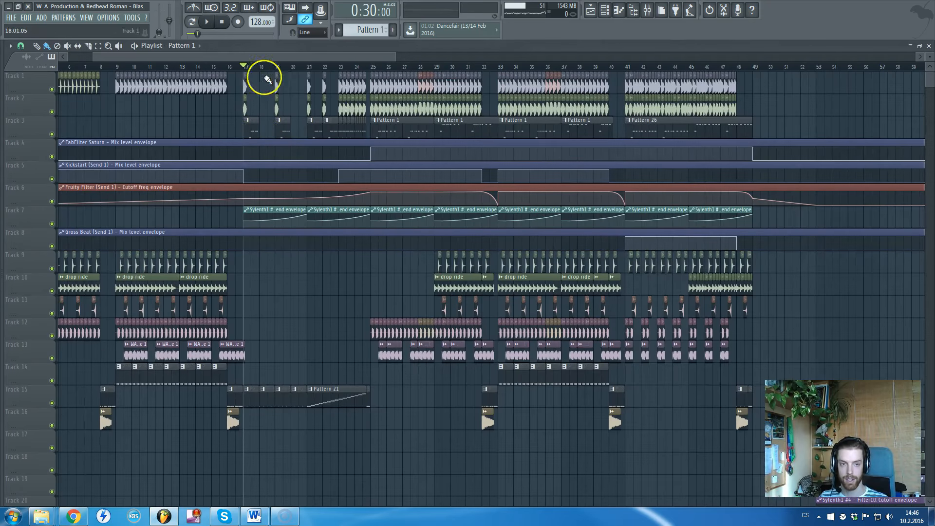
{"action": "key", "text": "F5"}
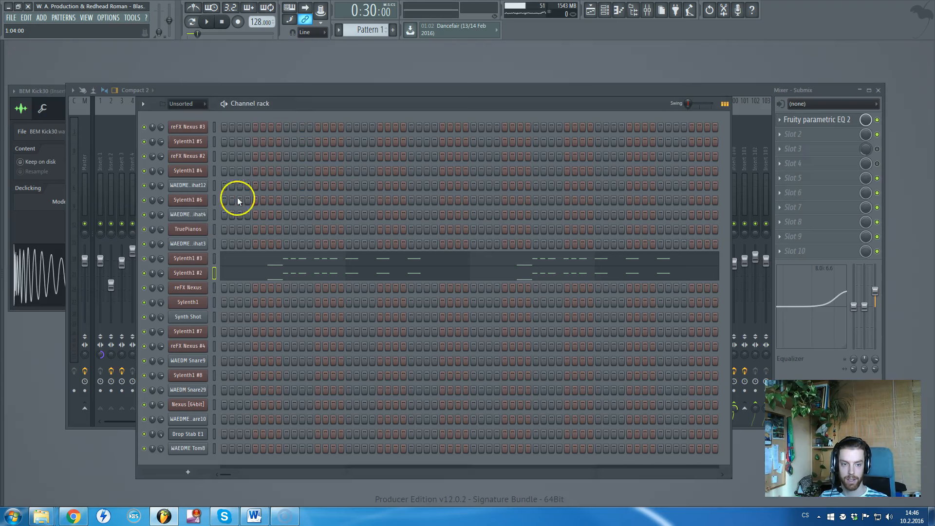
{"action": "left_click", "coordinate": [212, 261]}
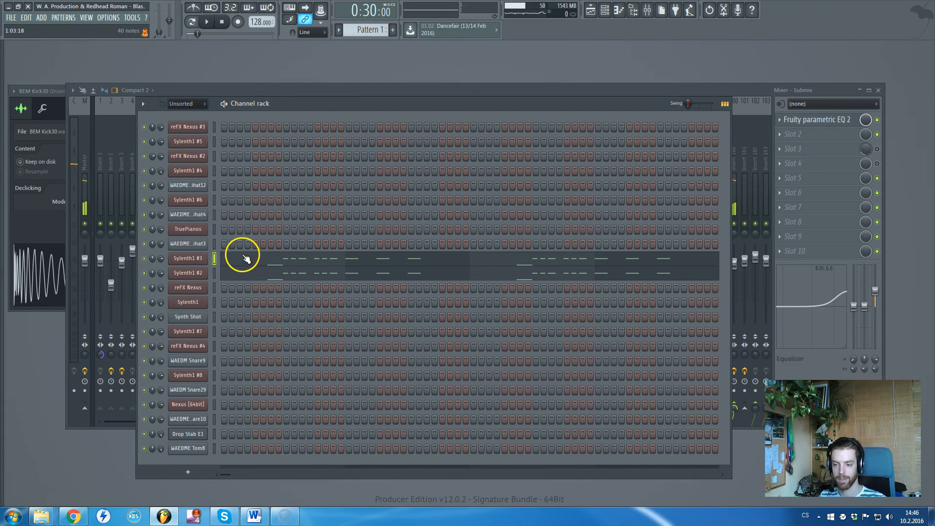
{"action": "key", "text": "F5"}
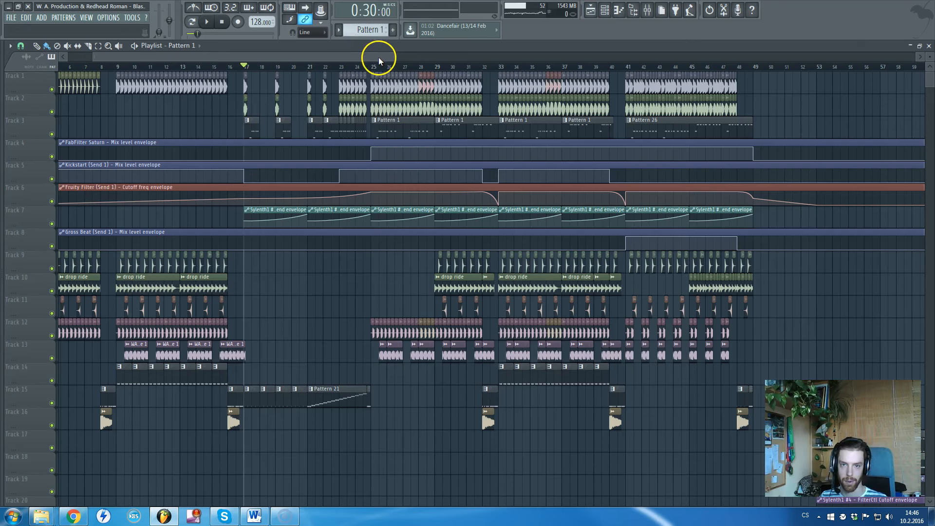
Examine the build-up's remaining patterns, impacts and automation between bars 17 and 25 across the lower and upper playlist tracks.
{"action": "scroll", "coordinate": [244, 192], "scroll_direction": "up", "scroll_amount": 3, "text": "ctrl"}
{"action": "scroll", "coordinate": [401, 209], "scroll_direction": "down", "scroll_amount": 6}
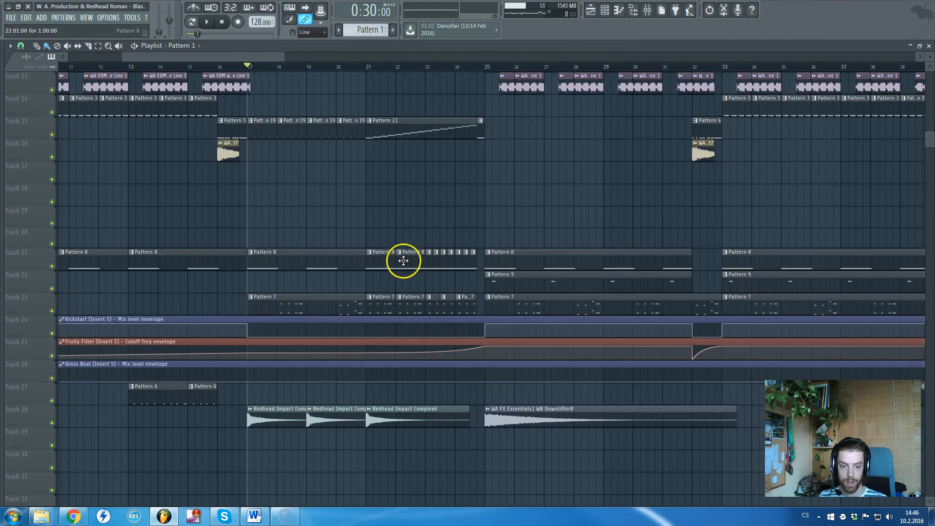
{"action": "scroll", "coordinate": [378, 245], "scroll_direction": "down", "scroll_amount": 3, "text": "ctrl"}
{"action": "scroll", "coordinate": [345, 267], "scroll_direction": "up", "scroll_amount": 2, "text": "ctrl"}
{"action": "scroll", "coordinate": [547, 121], "scroll_direction": "down", "scroll_amount": 2, "text": "ctrl"}
{"action": "scroll", "coordinate": [510, 152], "scroll_direction": "up", "scroll_amount": 1, "text": "ctrl"}
{"action": "scroll", "coordinate": [509, 153], "scroll_direction": "up", "scroll_amount": 5}
{"action": "scroll", "coordinate": [487, 156], "scroll_direction": "up", "scroll_amount": 3, "text": "ctrl"}
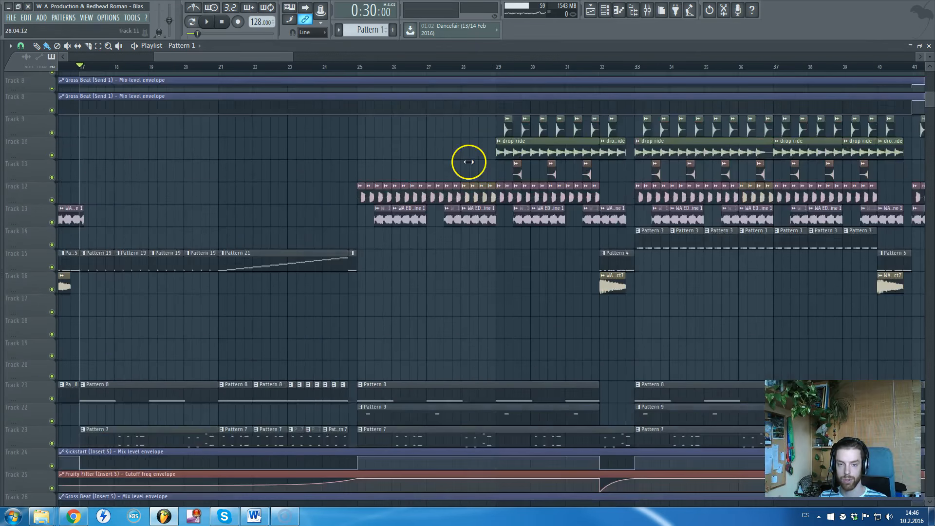
{"action": "scroll", "coordinate": [469, 161], "scroll_direction": "up", "scroll_amount": 4}
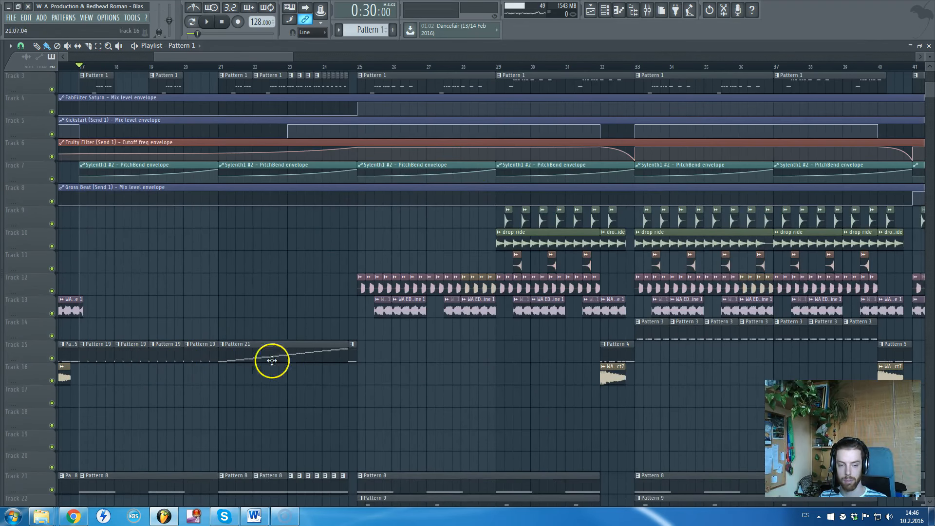
{"action": "scroll", "coordinate": [236, 271], "scroll_direction": "up", "scroll_amount": 2}
{"action": "scroll", "coordinate": [560, 260], "scroll_direction": "up", "scroll_amount": 2, "text": "ctrl"}
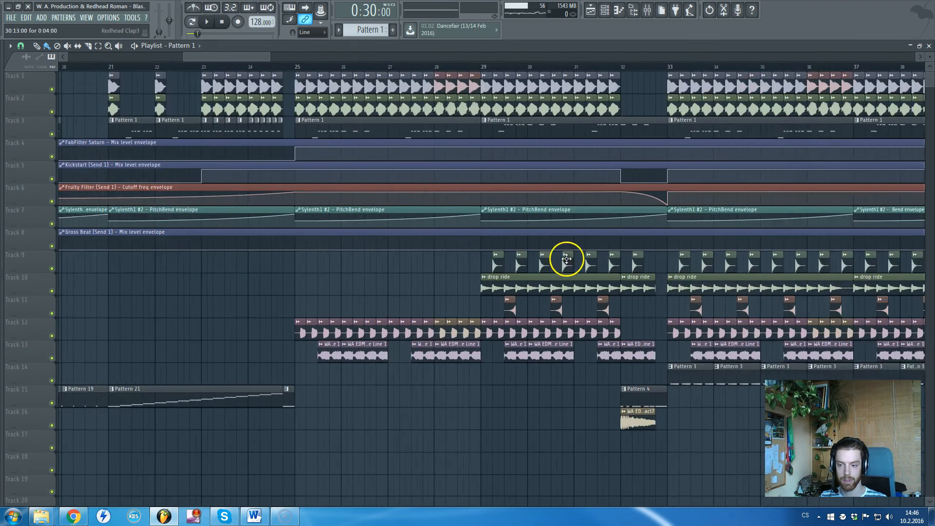
Move the song position to bar 25 and select its first beat, 25:01 to 25:05, as the playback range.
{"action": "scroll", "coordinate": [566, 260], "scroll_direction": "up", "scroll_amount": 1, "text": "ctrl"}
{"action": "left_click", "coordinate": [247, 65]}
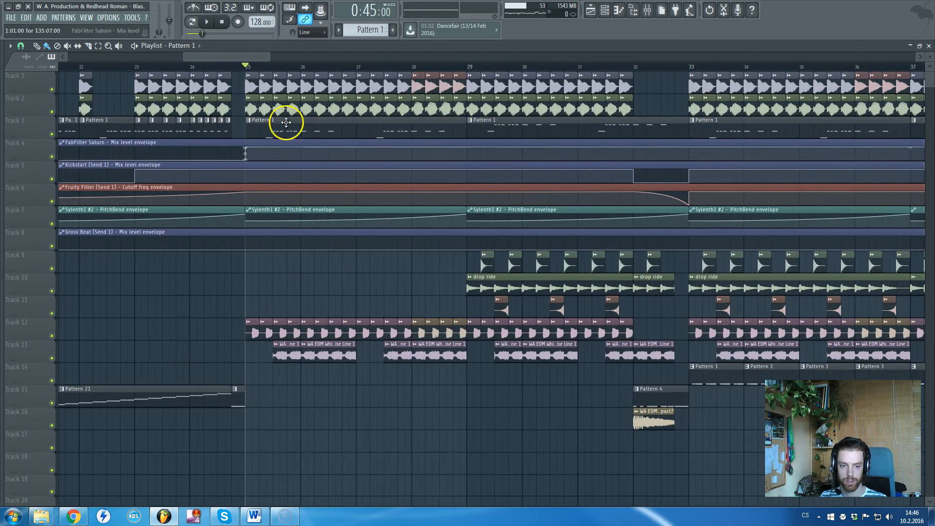
{"action": "scroll", "coordinate": [225, 145], "scroll_direction": "up", "scroll_amount": 6, "text": "ctrl"}
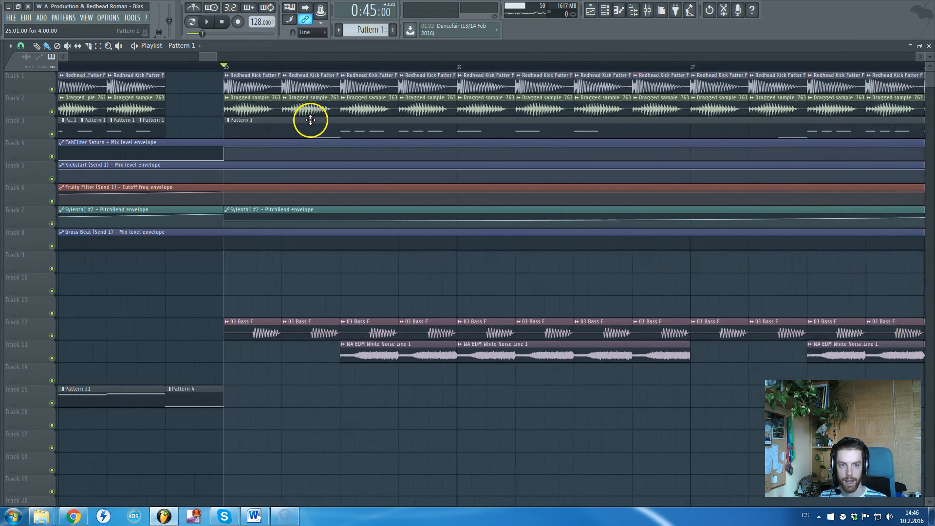
{"action": "left_click_drag", "start_coordinate": [197, 69], "coordinate": [301, 68]}
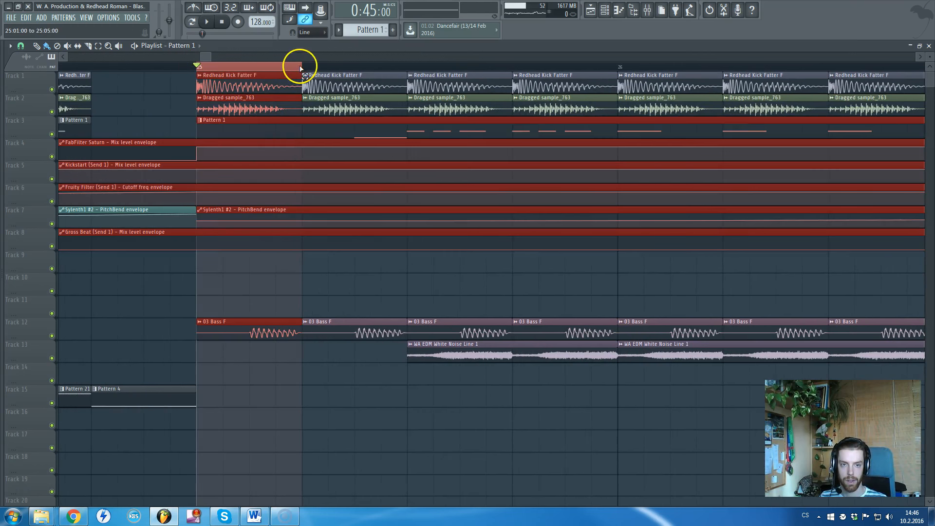
Solo tracks 1 and 2 and play their kick layers together and one at a time, then re-enable every track.
{"action": "right_click", "coordinate": [52, 112]}
{"action": "left_click", "coordinate": [52, 89]}
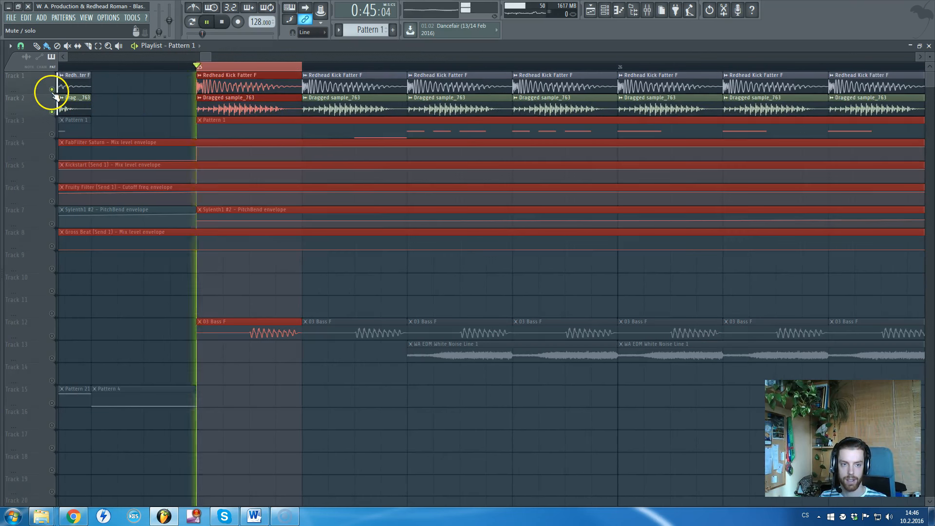
{"action": "left_click", "coordinate": [51, 111]}
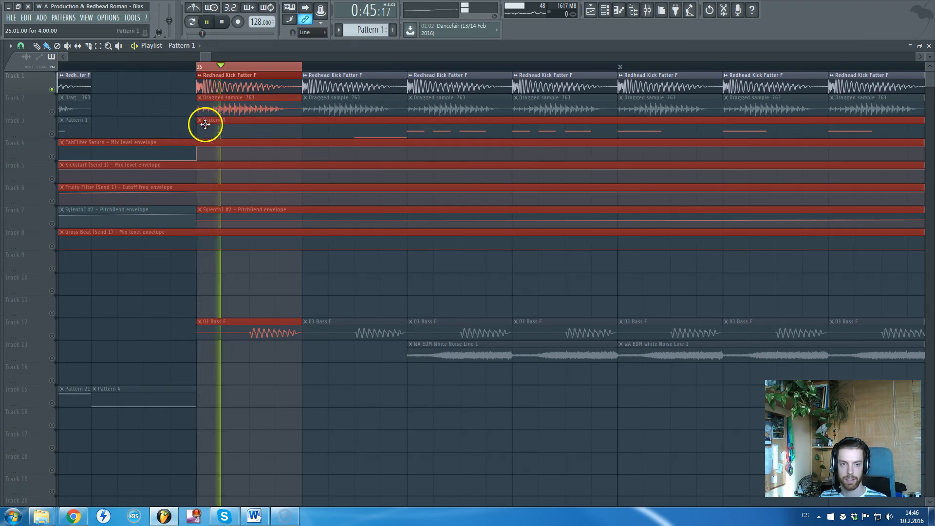
{"action": "left_click", "coordinate": [51, 111]}
{"action": "left_click", "coordinate": [52, 90]}
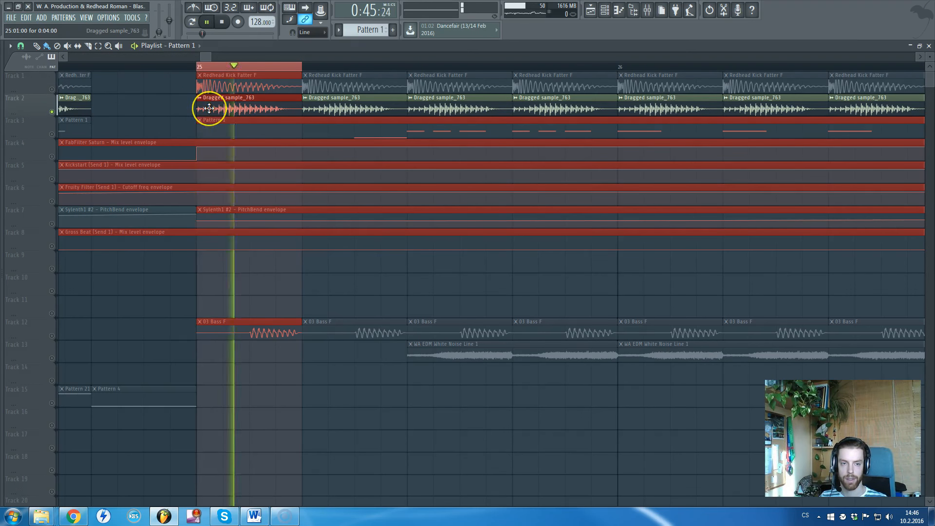
{"action": "right_click", "coordinate": [53, 90]}
{"action": "right_click", "coordinate": [52, 90]}
{"action": "scroll", "coordinate": [160, 135], "scroll_direction": "down", "scroll_amount": 3}
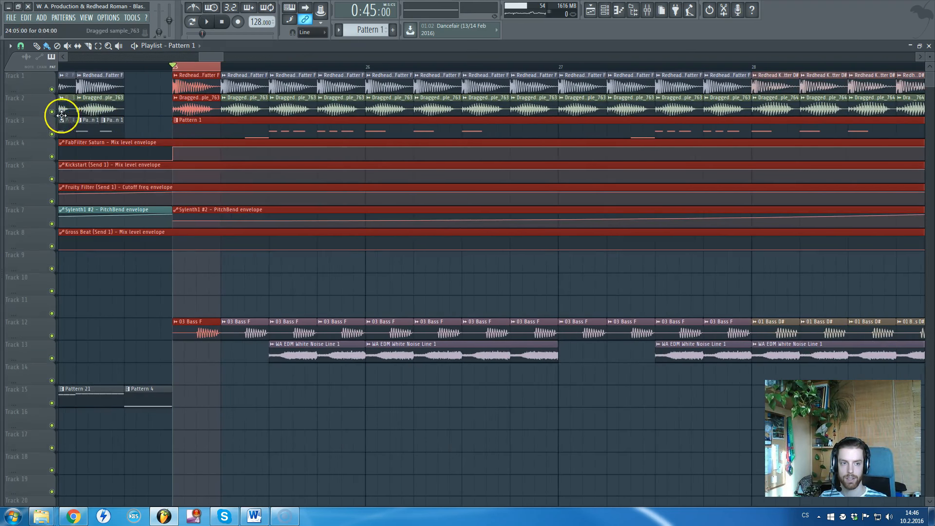
Isolate tracks 1 and 2 again, look closely at both kick waveforms on the selected beat and briefly play them.
{"action": "right_click", "coordinate": [52, 111]}
{"action": "left_click", "coordinate": [51, 89]}
{"action": "scroll", "coordinate": [175, 141], "scroll_direction": "up", "scroll_amount": 5}
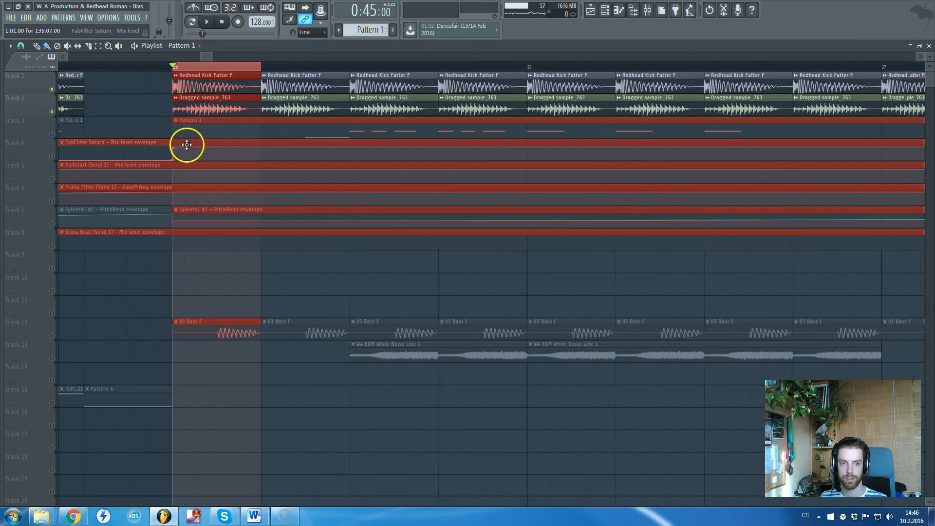
{"action": "left_click", "coordinate": [210, 165]}
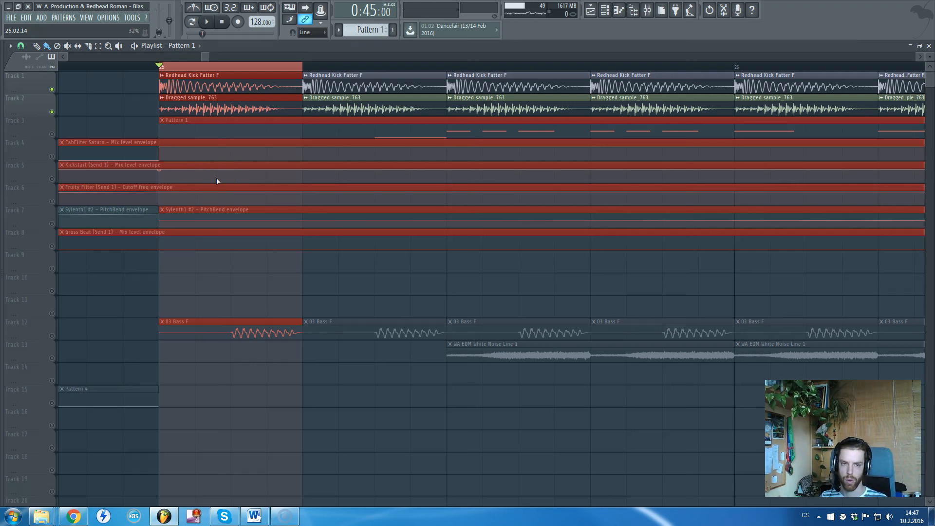
{"action": "key", "text": "space"}
{"action": "key", "text": "space"}
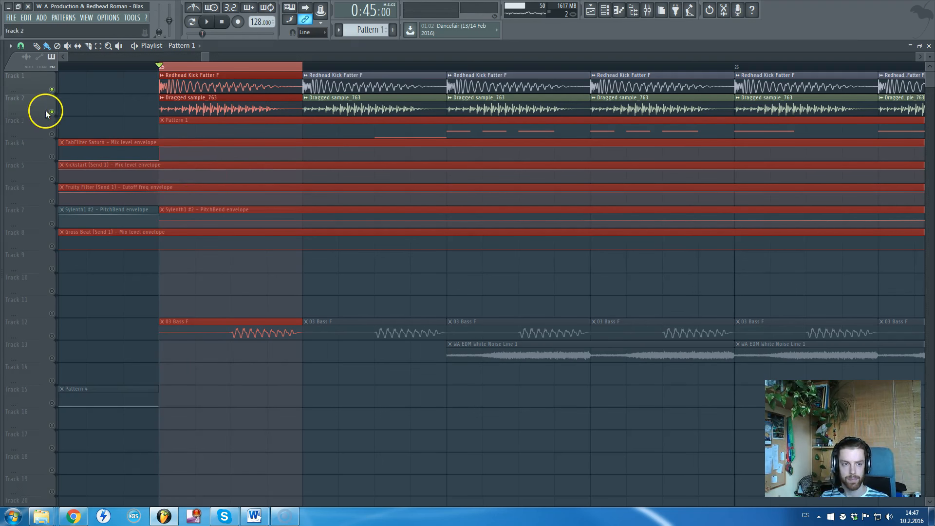
Re-enable all the playlist tracks and clear the time selection at bar 25.
{"action": "right_click", "coordinate": [51, 112]}
{"action": "scroll", "coordinate": [132, 171], "scroll_direction": "down", "scroll_amount": 6}
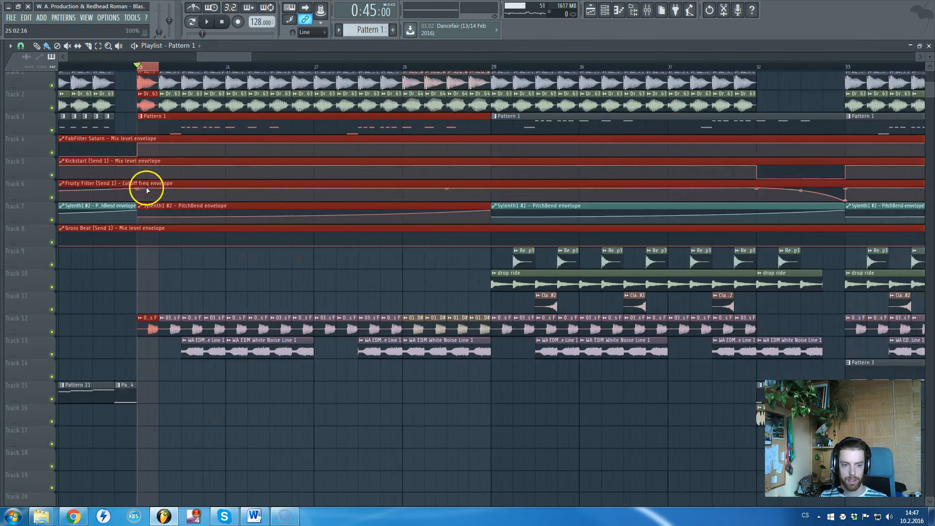
{"action": "scroll", "coordinate": [149, 195], "scroll_direction": "down", "scroll_amount": 3}
{"action": "scroll", "coordinate": [160, 239], "scroll_direction": "up", "scroll_amount": 3}
{"action": "left_click", "coordinate": [169, 66], "text": "ctrl"}
{"action": "scroll", "coordinate": [188, 141], "scroll_direction": "up", "scroll_amount": 3}
{"action": "scroll", "coordinate": [199, 181], "scroll_direction": "down", "scroll_amount": 1}
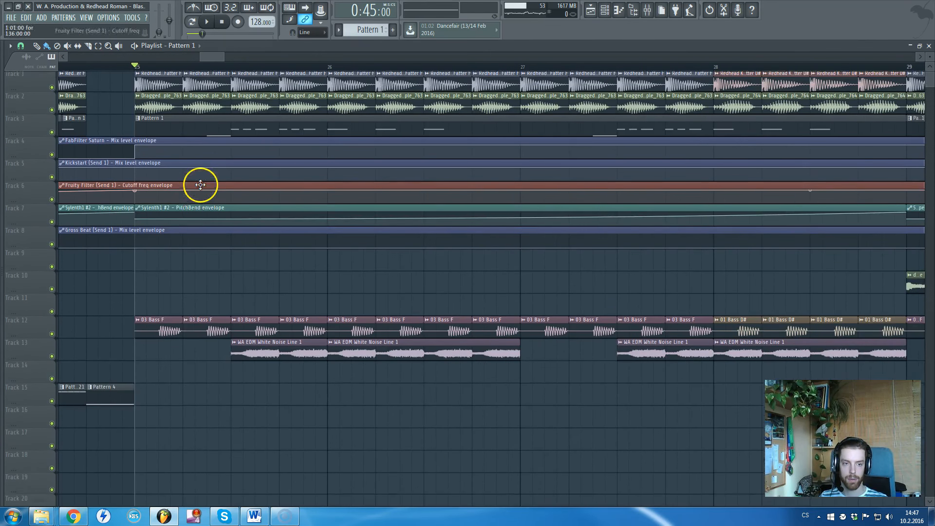
{"action": "scroll", "coordinate": [181, 330], "scroll_direction": "down", "scroll_amount": 2}
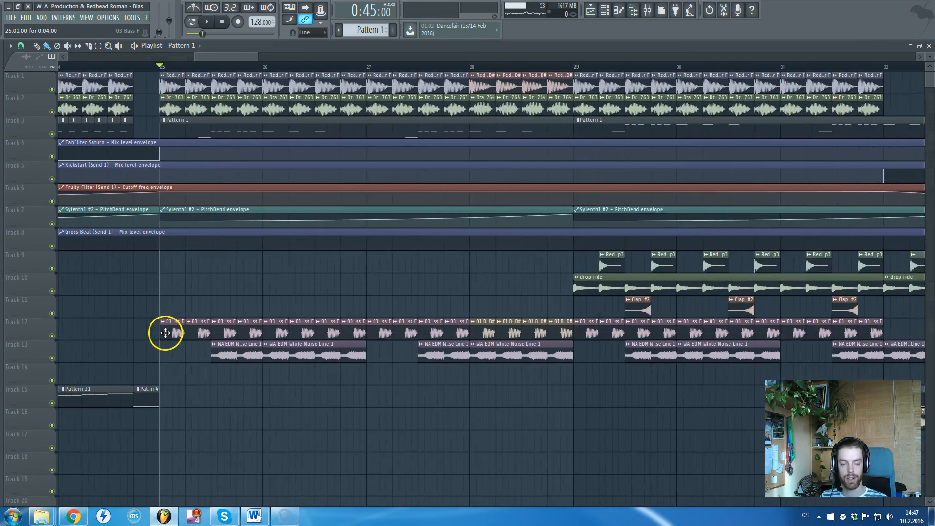
Open the sample settings of the first 03 Bass F clip on track 12 to view its waveform, and close them.
{"action": "scroll", "coordinate": [165, 333], "scroll_direction": "down", "scroll_amount": 2}
{"action": "double_click", "coordinate": [167, 330]}
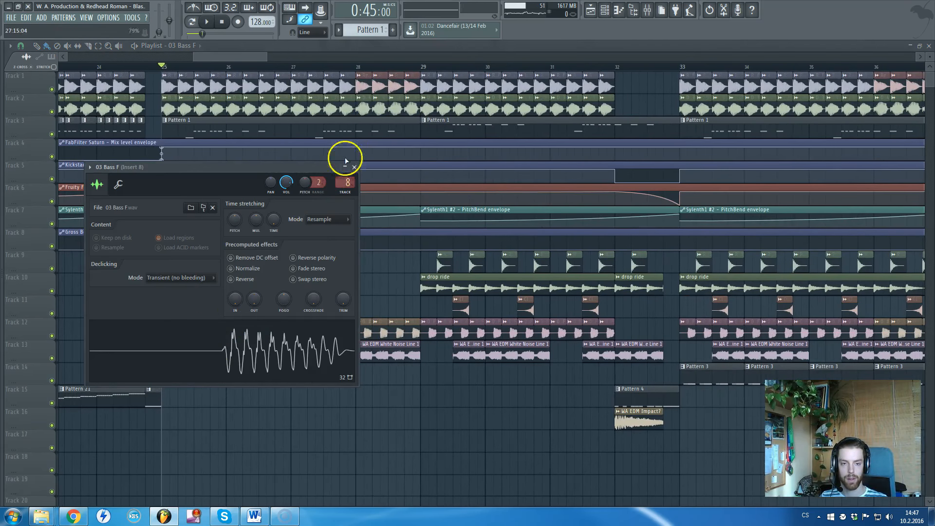
{"action": "left_click", "coordinate": [354, 167]}
Examine how the 03 Bass F clips on track 12 line up with the kick clips on track 1 from bar 25.
{"action": "scroll", "coordinate": [195, 284], "scroll_direction": "up", "scroll_amount": 5}
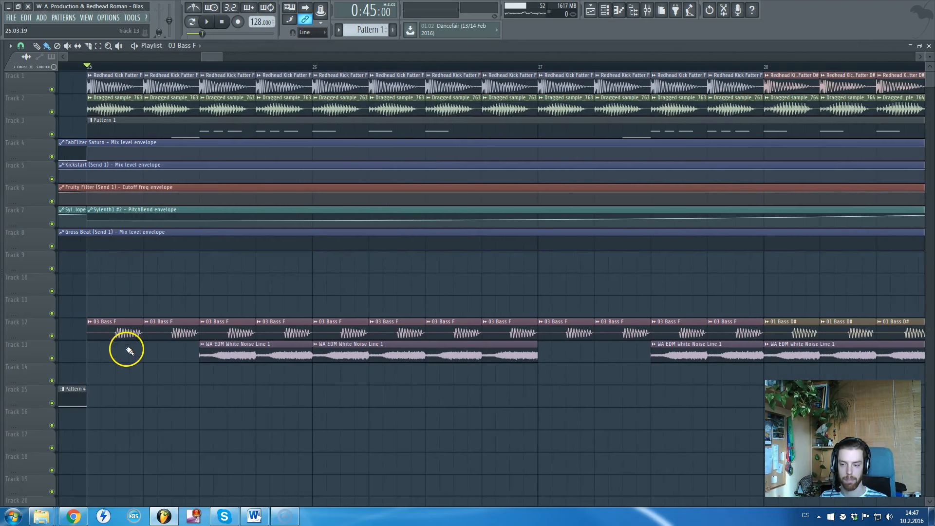
{"action": "scroll", "coordinate": [126, 315], "scroll_direction": "down", "scroll_amount": 4}
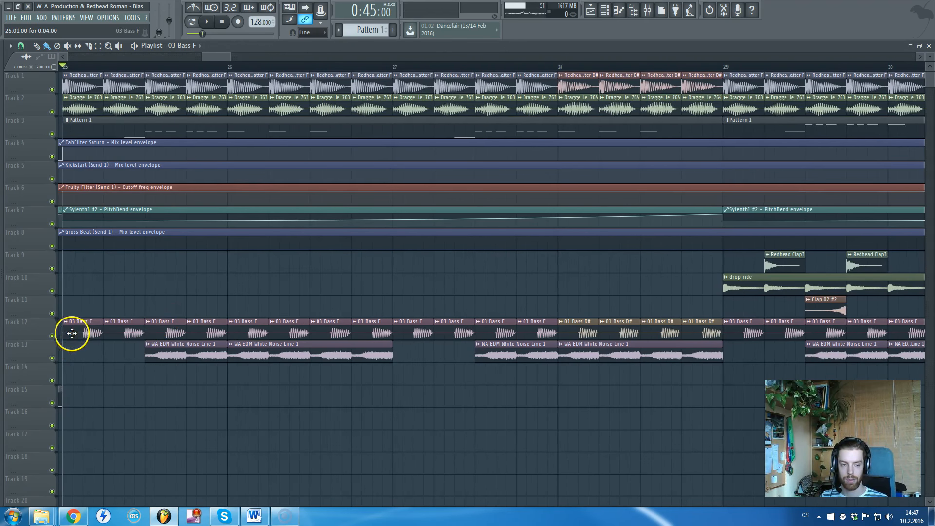
{"action": "scroll", "coordinate": [193, 329], "scroll_direction": "down", "scroll_amount": 3}
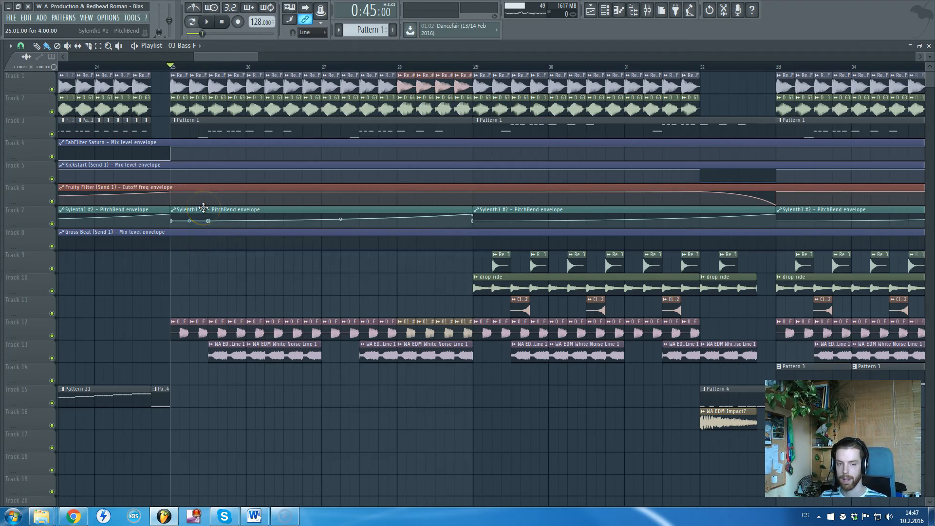
{"action": "scroll", "coordinate": [182, 98], "scroll_direction": "up", "scroll_amount": 6}
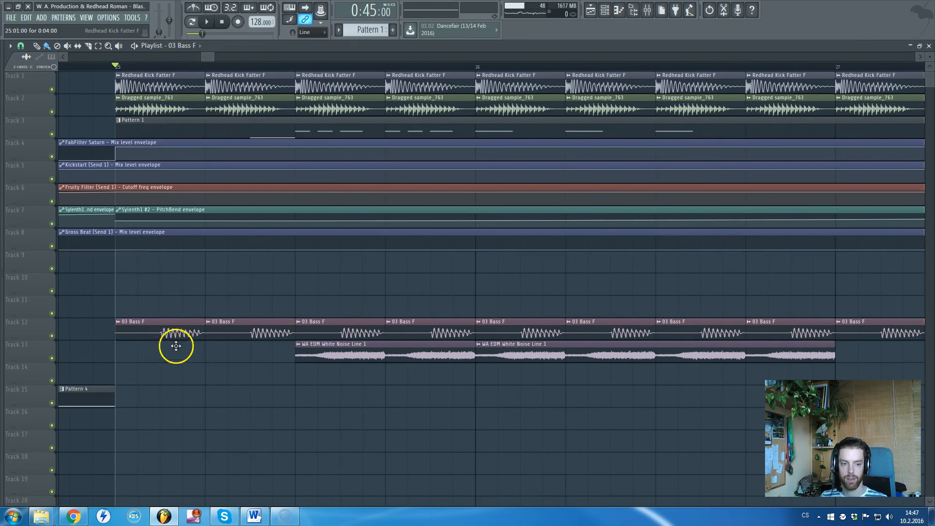
{"action": "left_click_drag", "start_coordinate": [203, 58], "coordinate": [207, 58]}
{"action": "scroll", "coordinate": [218, 137], "scroll_direction": "down", "scroll_amount": 7}
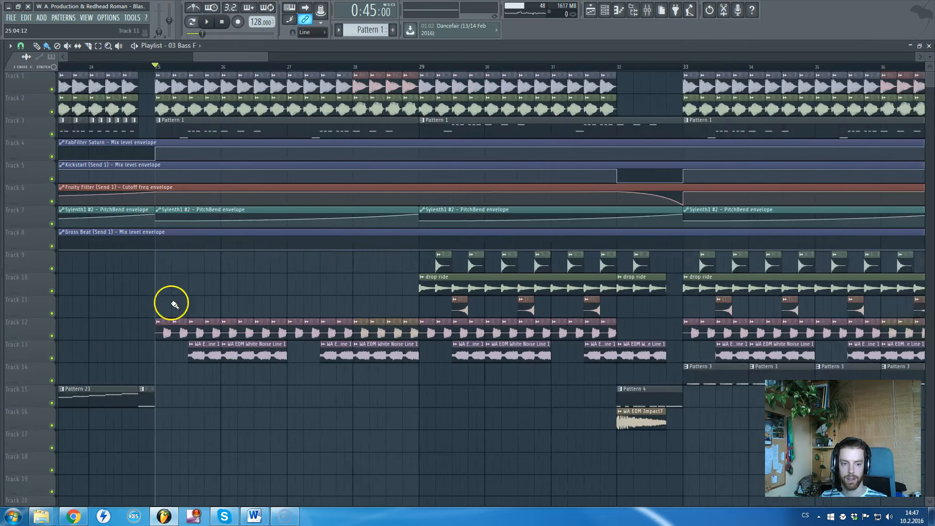
{"action": "scroll", "coordinate": [174, 307], "scroll_direction": "up", "scroll_amount": 3}
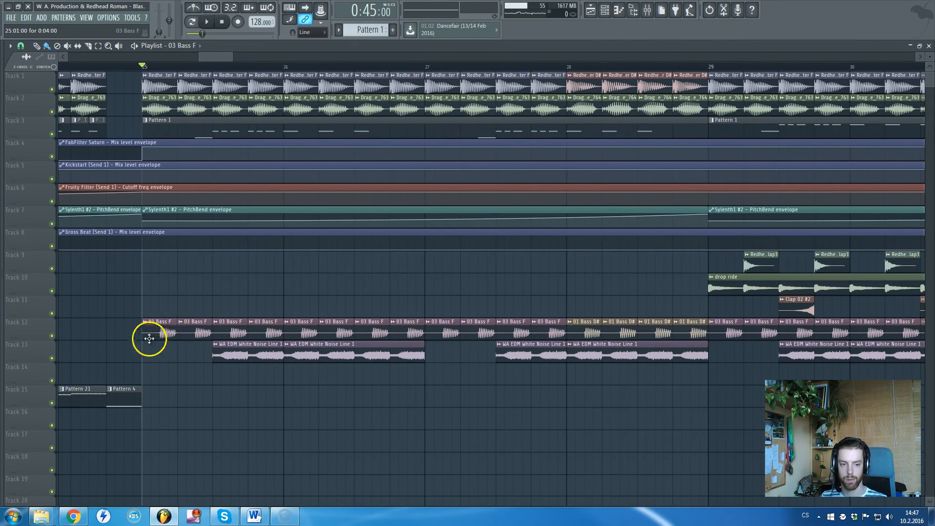
Play the drop from bar 25 while looking over the lower playlist tracks, and stop playback.
{"action": "scroll", "coordinate": [156, 317], "scroll_direction": "down", "scroll_amount": 2}
{"action": "key", "text": "space"}
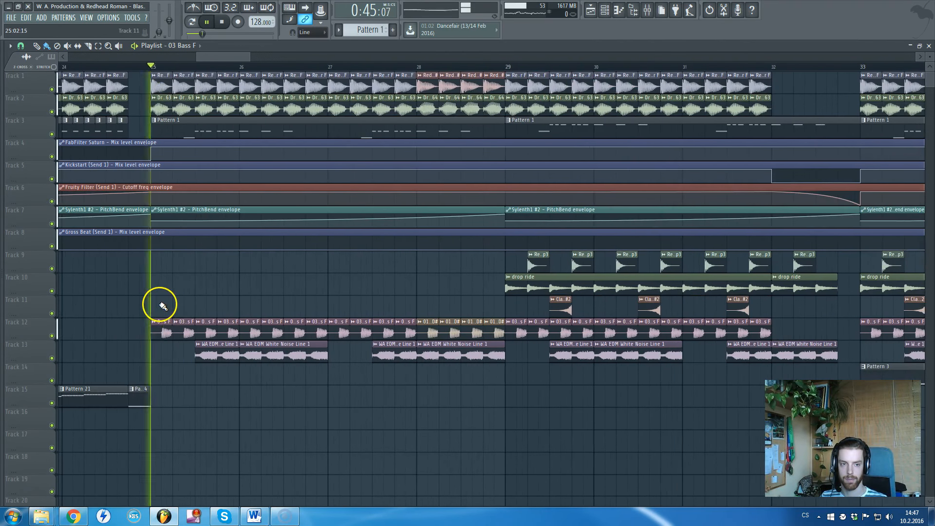
{"action": "scroll", "coordinate": [208, 319], "scroll_direction": "down", "scroll_amount": 2}
{"action": "scroll", "coordinate": [221, 323], "scroll_direction": "down", "scroll_amount": 5}
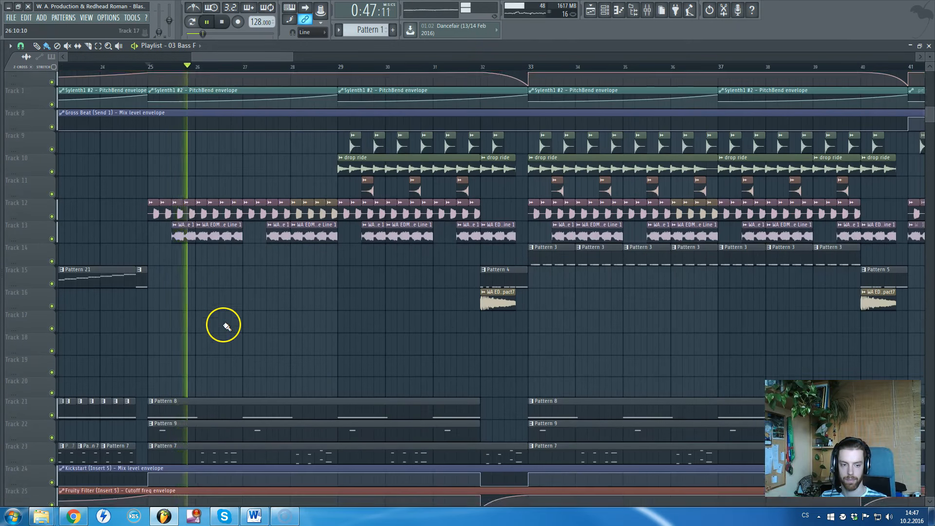
{"action": "scroll", "coordinate": [224, 324], "scroll_direction": "down", "scroll_amount": 2}
{"action": "scroll", "coordinate": [243, 328], "scroll_direction": "up", "scroll_amount": 5}
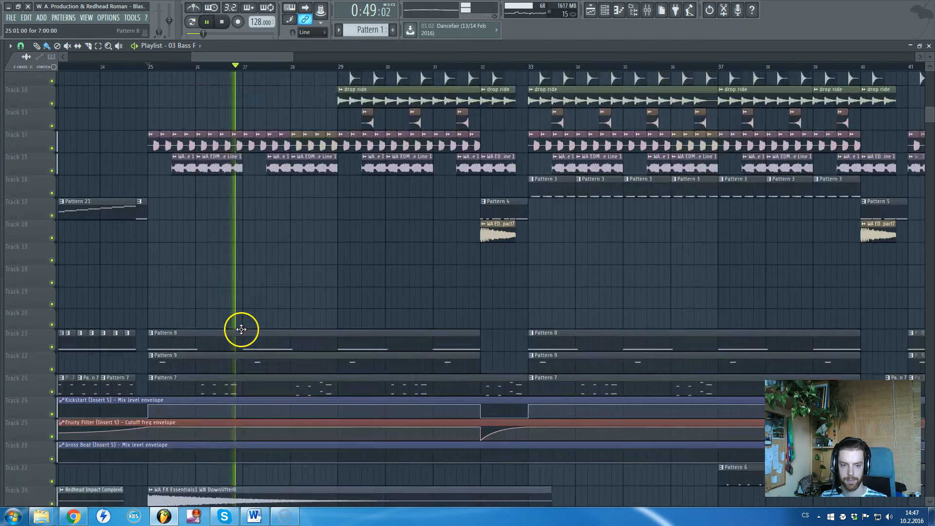
{"action": "scroll", "coordinate": [243, 329], "scroll_direction": "up", "scroll_amount": 3}
{"action": "key", "text": "space"}
Open the first drop Pattern 1 clip in the piano roll to view its notes, and return to the playlist.
{"action": "double_click", "coordinate": [265, 126]}
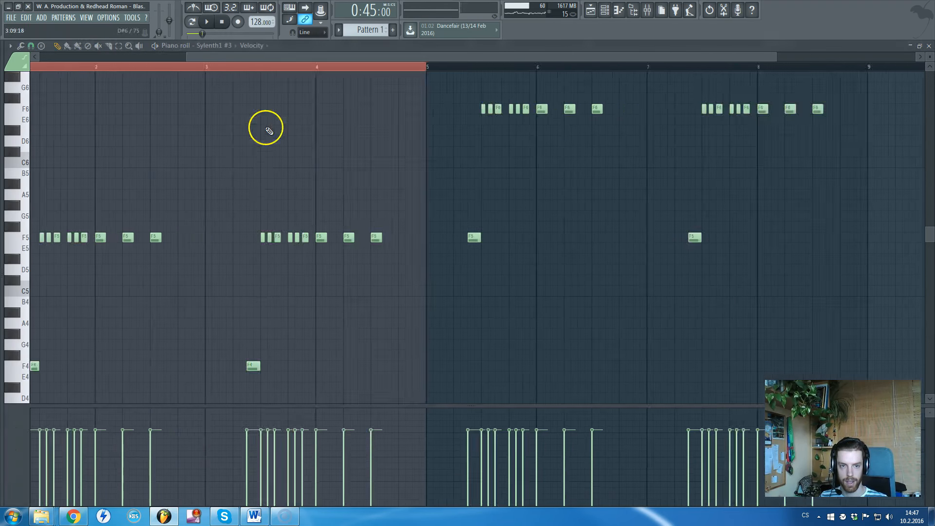
{"action": "left_click", "coordinate": [269, 51]}
{"action": "left_click", "coordinate": [309, 47]}
{"action": "key", "text": "Escape"}
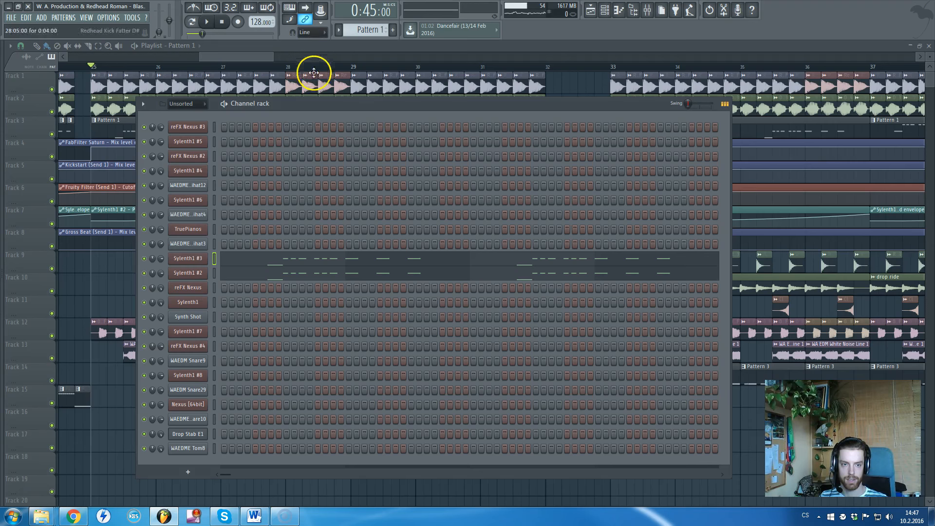
Open the Sylenth1 #2 channel from the channel rack and show its Submix track in the mixer.
{"action": "left_click", "coordinate": [188, 272]}
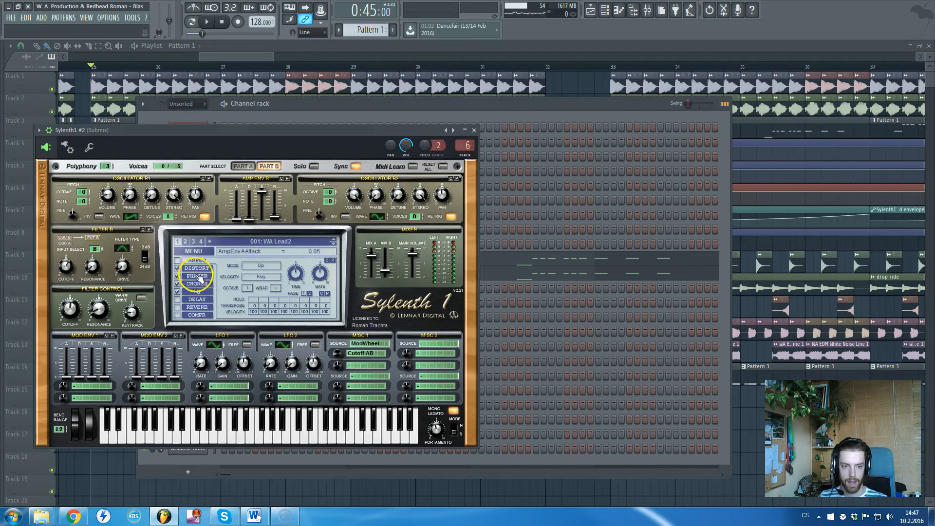
{"action": "left_click", "coordinate": [465, 139]}
{"action": "left_click", "coordinate": [197, 277]}
{"action": "left_click", "coordinate": [463, 138]}
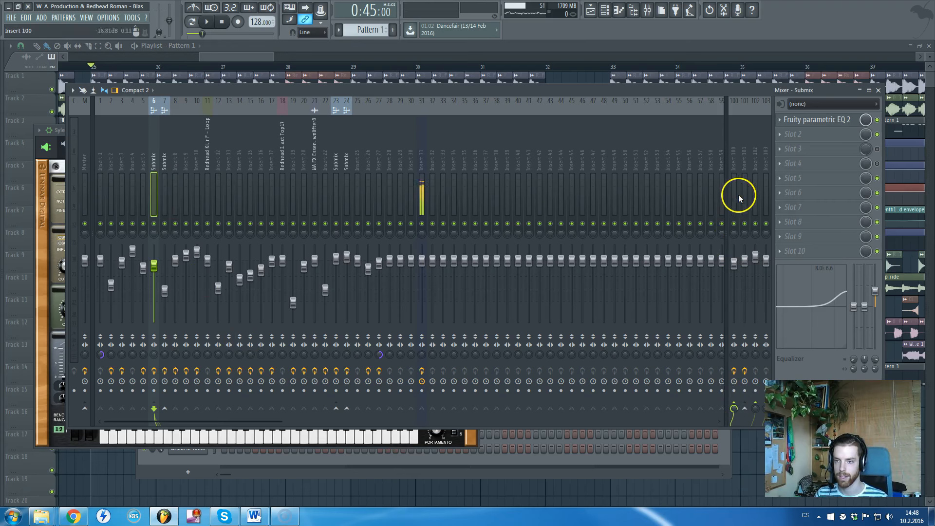
Select mixer track Insert 100 and play Pattern 1 in pattern mode, comparing the lead with and without the track's effects.
{"action": "left_click", "coordinate": [732, 160]}
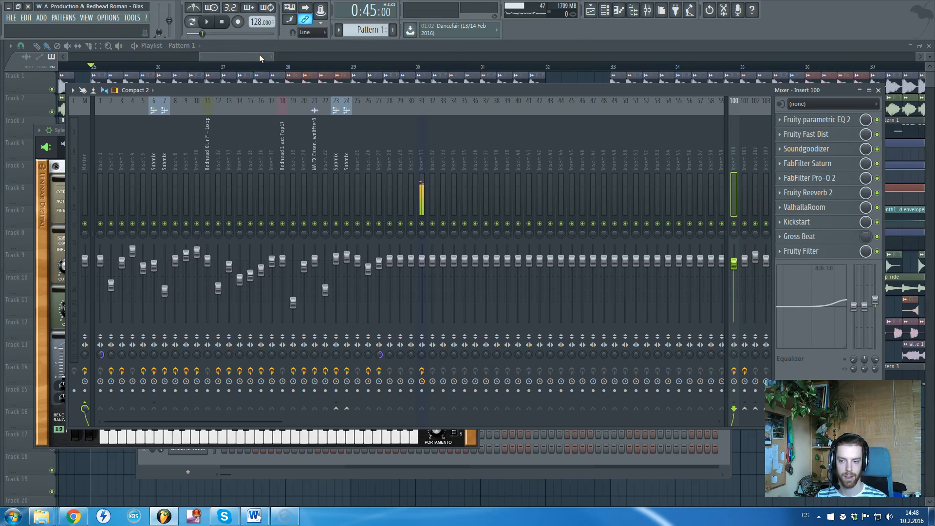
{"action": "key", "text": "space"}
{"action": "key", "text": "space"}
{"action": "left_click", "coordinate": [192, 20]}
{"action": "key", "text": "space"}
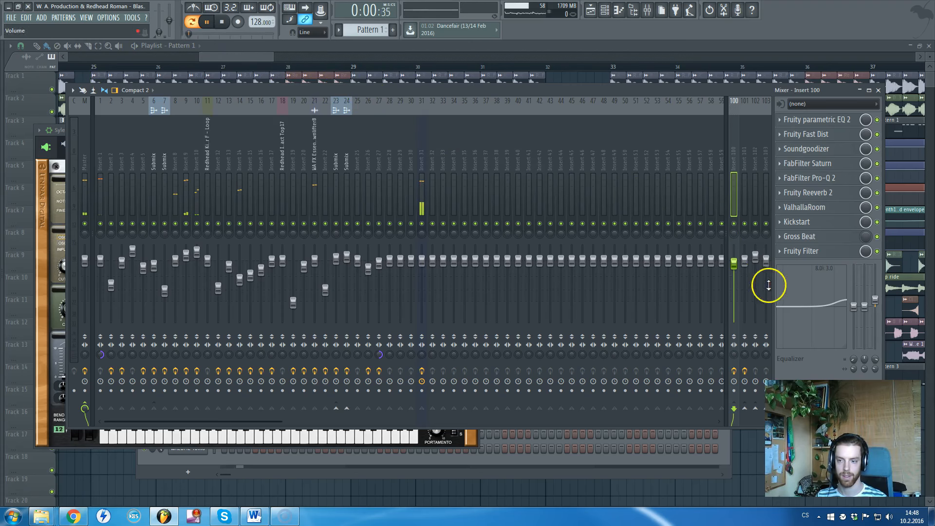
{"action": "left_click", "coordinate": [734, 371]}
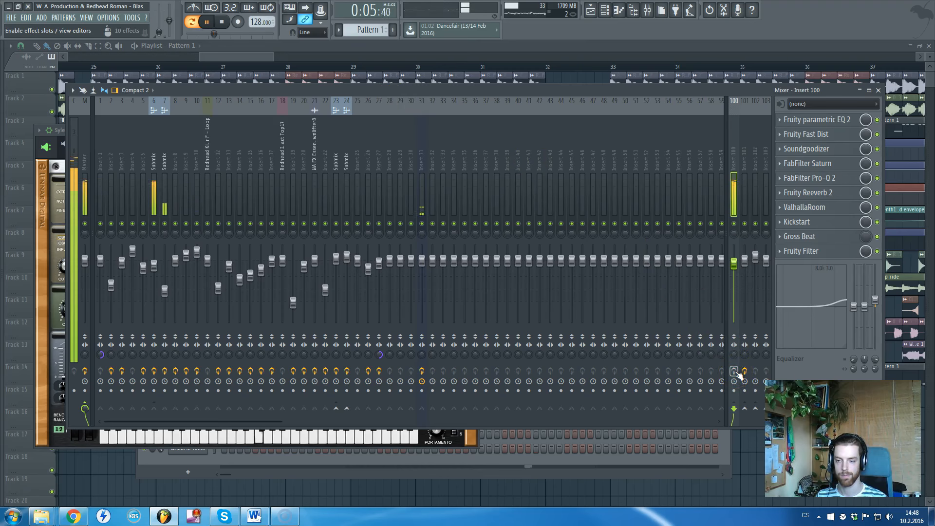
{"action": "left_click", "coordinate": [734, 372]}
{"action": "key", "text": "space"}
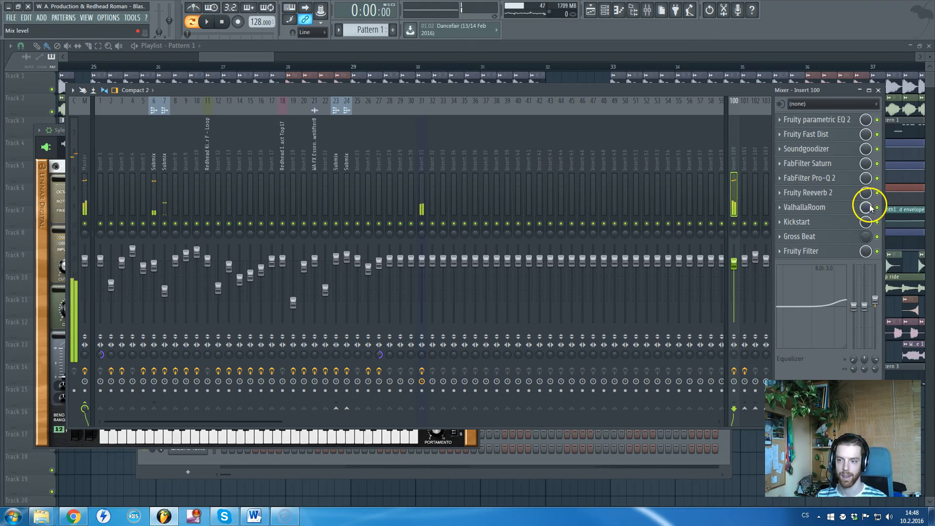
View the FabFilter Pro-Q 2 and FabFilter Saturn settings on Insert 100, closing each plugin window.
{"action": "left_click", "coordinate": [828, 178]}
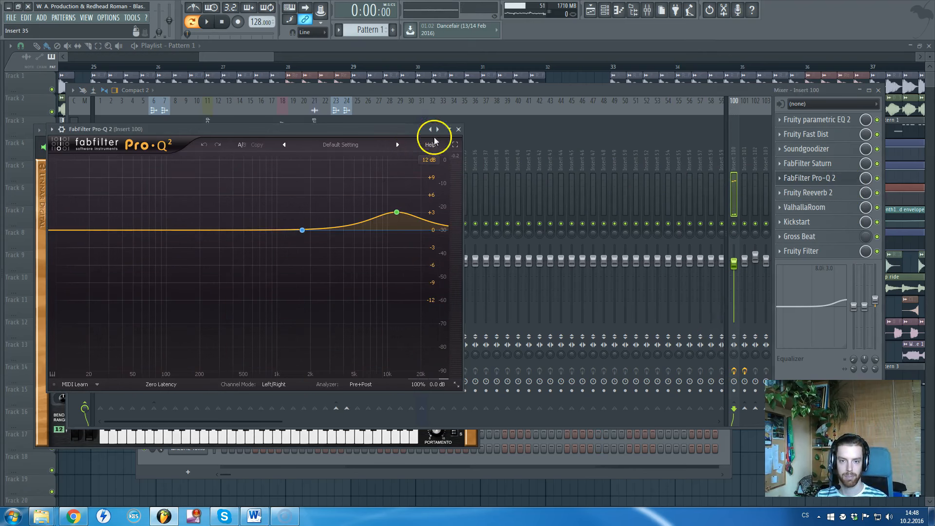
{"action": "left_click", "coordinate": [459, 130]}
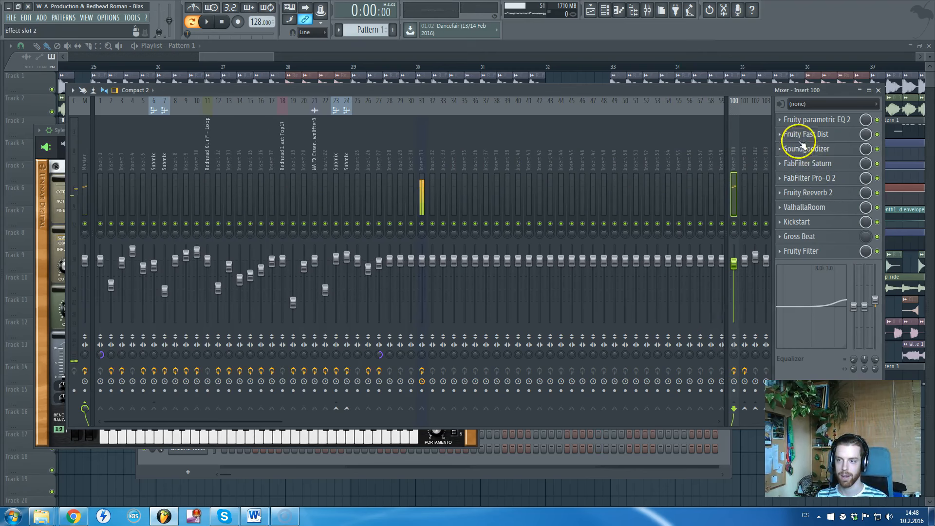
{"action": "left_click", "coordinate": [818, 163]}
{"action": "left_click", "coordinate": [326, 169]}
{"action": "left_click", "coordinate": [383, 117]}
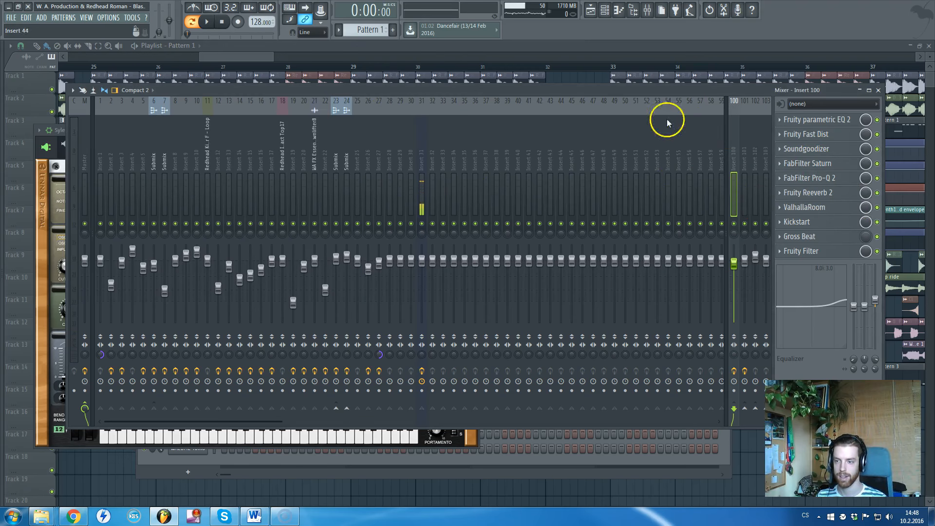
Close the mixer and synth windows, and put the playlist back in song mode with the playhead at bar 25.
{"action": "key", "text": "F9"}
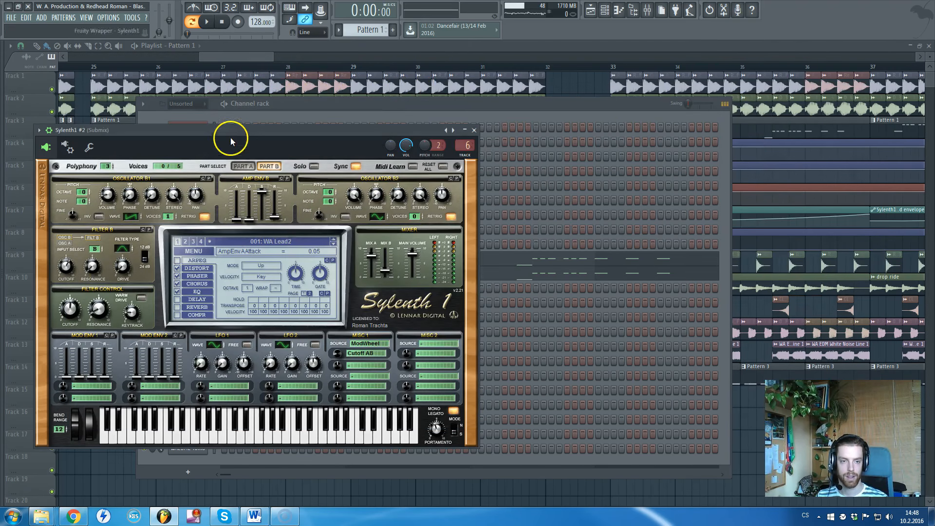
{"action": "key", "text": "Escape"}
{"action": "left_click", "coordinate": [241, 58]}
{"action": "scroll", "coordinate": [217, 164], "scroll_direction": "down", "scroll_amount": 3}
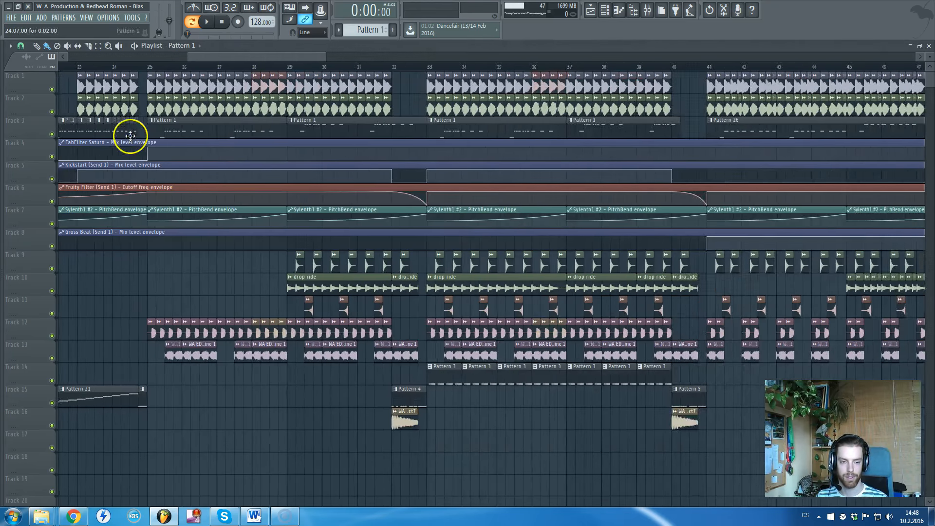
{"action": "scroll", "coordinate": [130, 136], "scroll_direction": "up", "scroll_amount": 3}
{"action": "left_click", "coordinate": [161, 68]}
{"action": "key", "text": "l"}
Examine the Saturn, Kickstart, Fruity Filter, PitchBend and Gross Beat automation envelopes on tracks 4 to 8 around the drop.
{"action": "scroll", "coordinate": [229, 168], "scroll_direction": "down", "scroll_amount": 2}
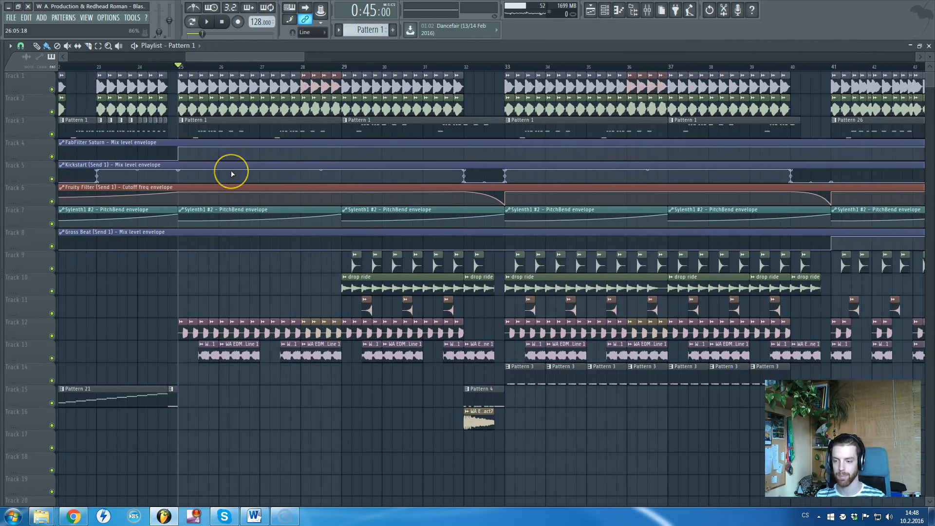
{"action": "scroll", "coordinate": [256, 185], "scroll_direction": "down", "scroll_amount": 2}
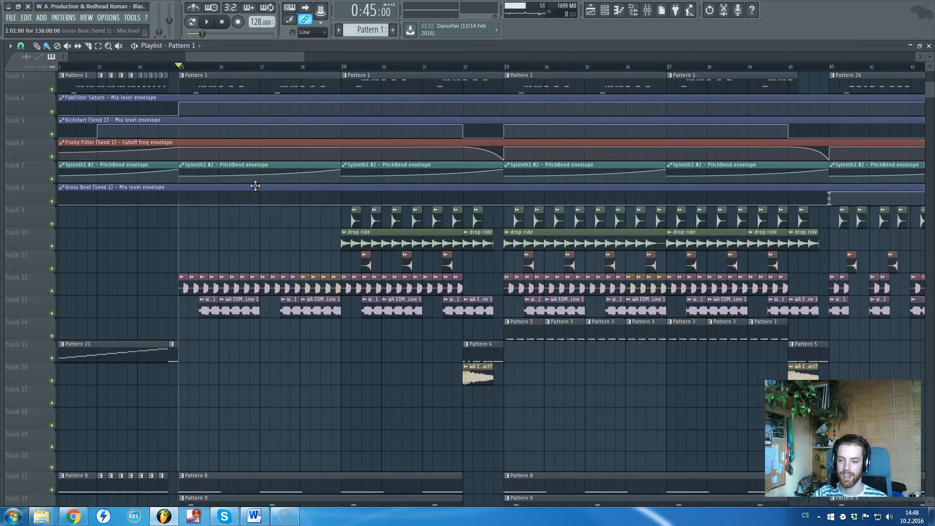
{"action": "scroll", "coordinate": [260, 168], "scroll_direction": "up", "scroll_amount": 2}
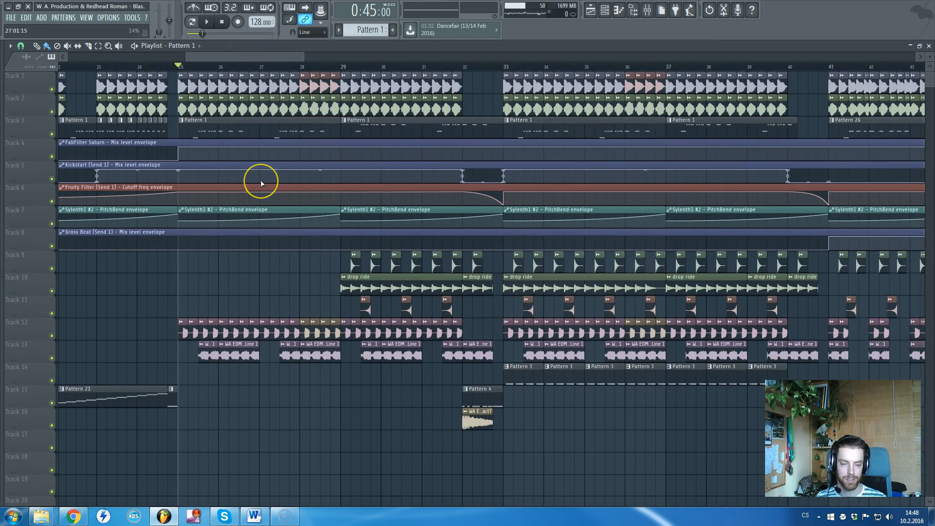
{"action": "scroll", "coordinate": [188, 287], "scroll_direction": "up", "scroll_amount": 3}
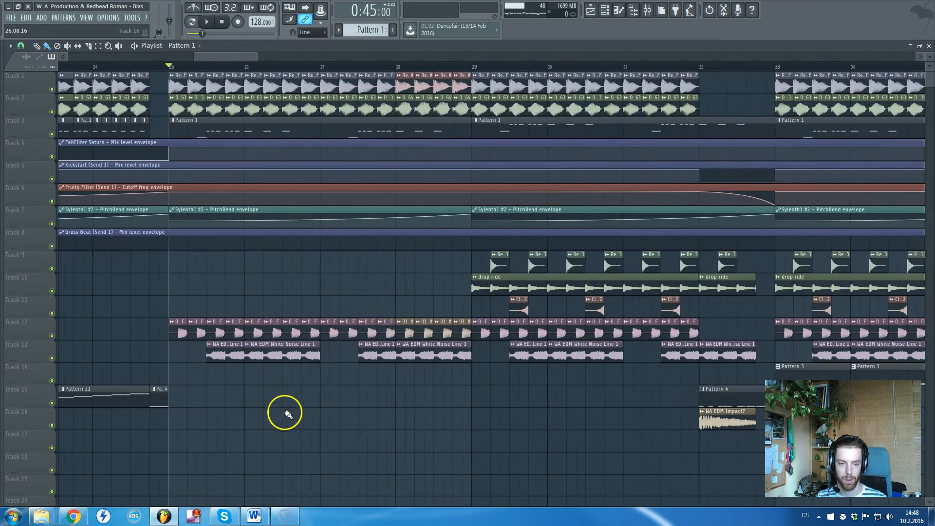
{"action": "scroll", "coordinate": [255, 388], "scroll_direction": "down", "scroll_amount": 4}
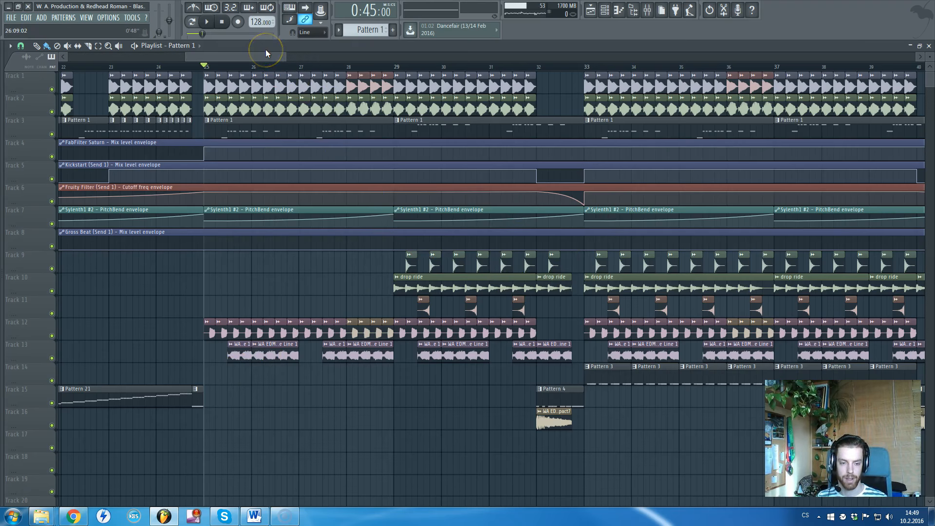
{"action": "scroll", "coordinate": [288, 201], "scroll_direction": "up", "scroll_amount": 3}
{"action": "scroll", "coordinate": [296, 204], "scroll_direction": "down", "scroll_amount": 2}
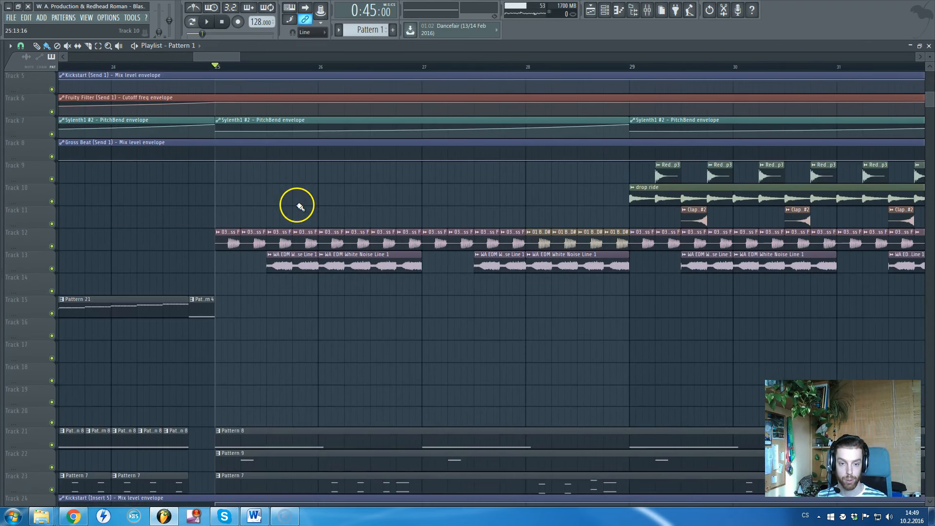
{"action": "scroll", "coordinate": [301, 241], "scroll_direction": "up", "scroll_amount": 2}
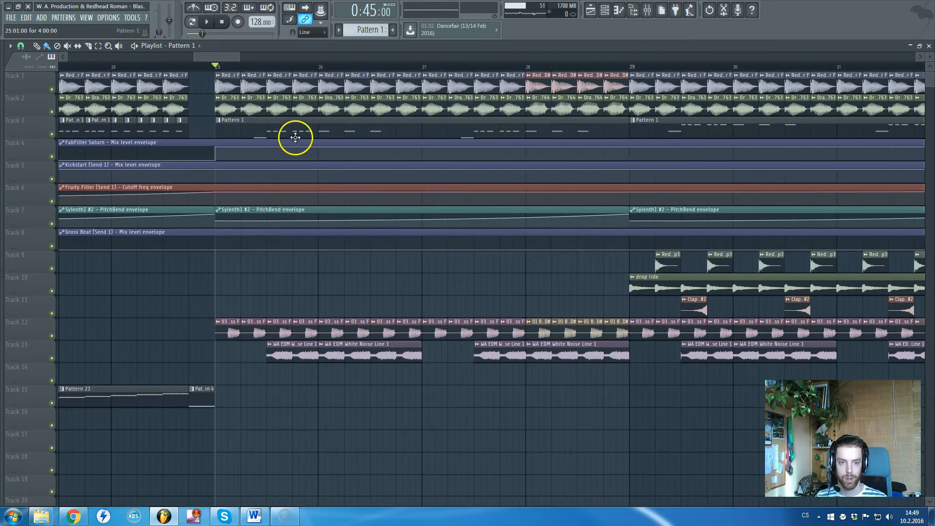
{"action": "scroll", "coordinate": [295, 138], "scroll_direction": "down", "scroll_amount": 4}
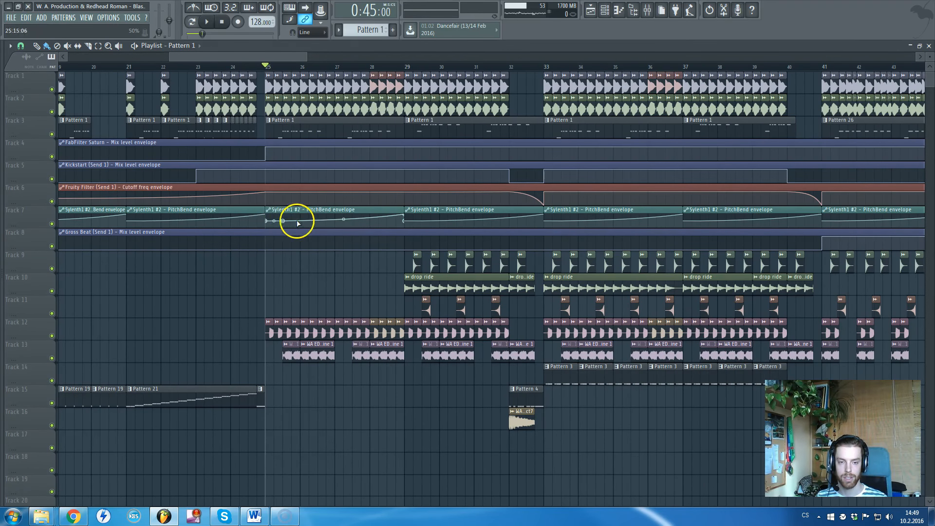
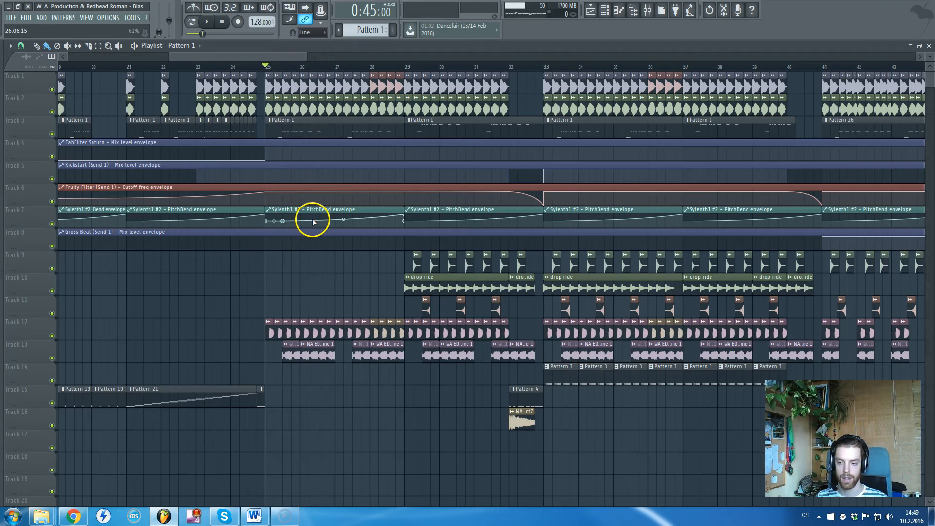
Examine the WA EDM White Noise Line 1 clips on track 13 and the patterns on the tracks below them.
{"action": "scroll", "coordinate": [328, 281], "scroll_direction": "down", "scroll_amount": 4}
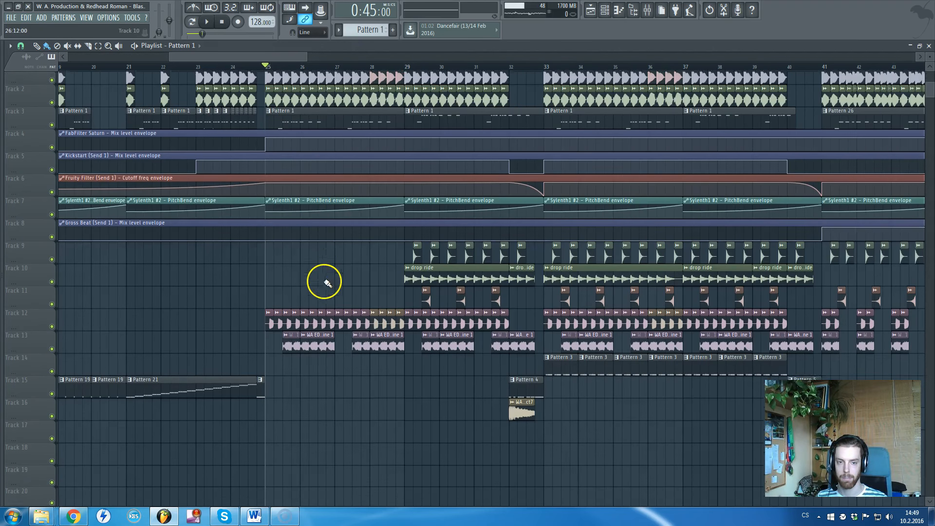
{"action": "left_click", "coordinate": [360, 331]}
{"action": "right_click", "coordinate": [377, 330]}
{"action": "scroll", "coordinate": [365, 340], "scroll_direction": "up", "scroll_amount": 3}
{"action": "scroll", "coordinate": [363, 340], "scroll_direction": "up", "scroll_amount": 1}
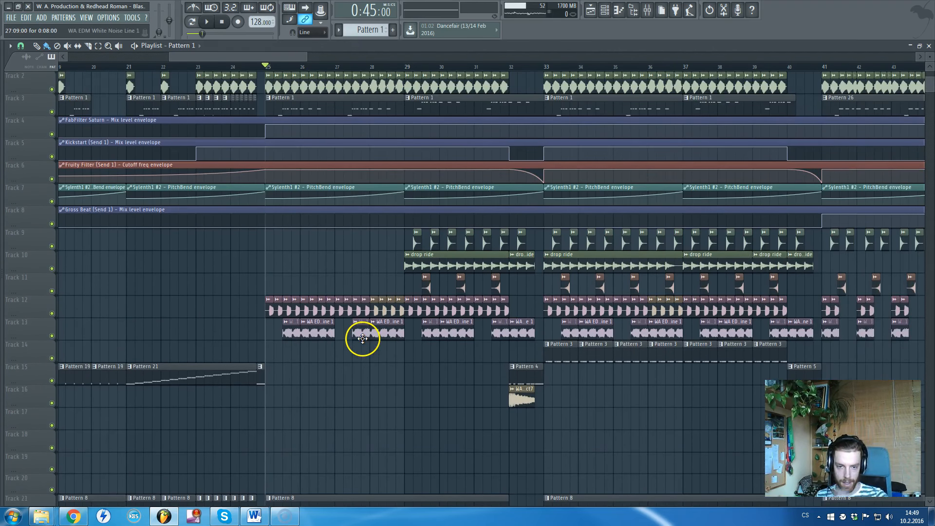
{"action": "scroll", "coordinate": [290, 352], "scroll_direction": "up", "scroll_amount": 3}
{"action": "scroll", "coordinate": [294, 326], "scroll_direction": "down", "scroll_amount": 3}
{"action": "scroll", "coordinate": [293, 293], "scroll_direction": "down", "scroll_amount": 4}
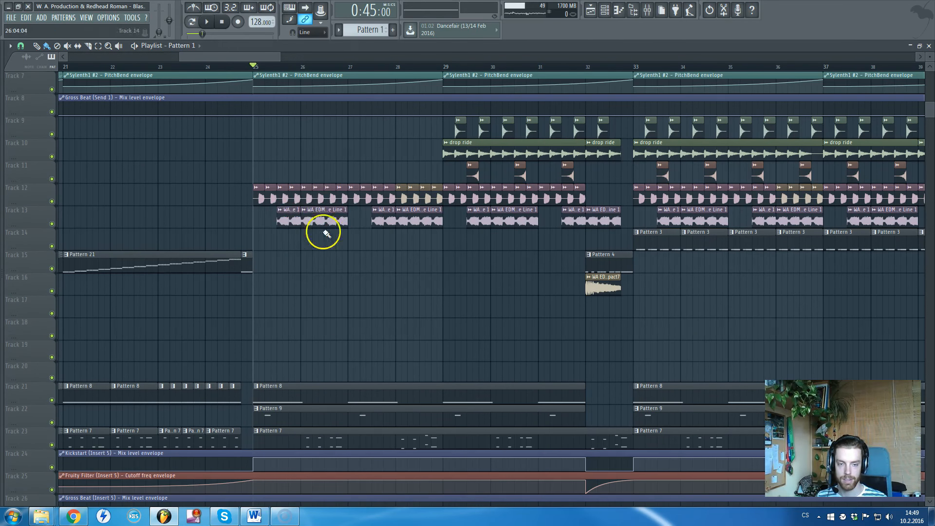
Open the WA EDM White Noise Line 1 sample settings from a clip on track 13 to view its waveform, and close them.
{"action": "scroll", "coordinate": [292, 229], "scroll_direction": "down", "scroll_amount": 3}
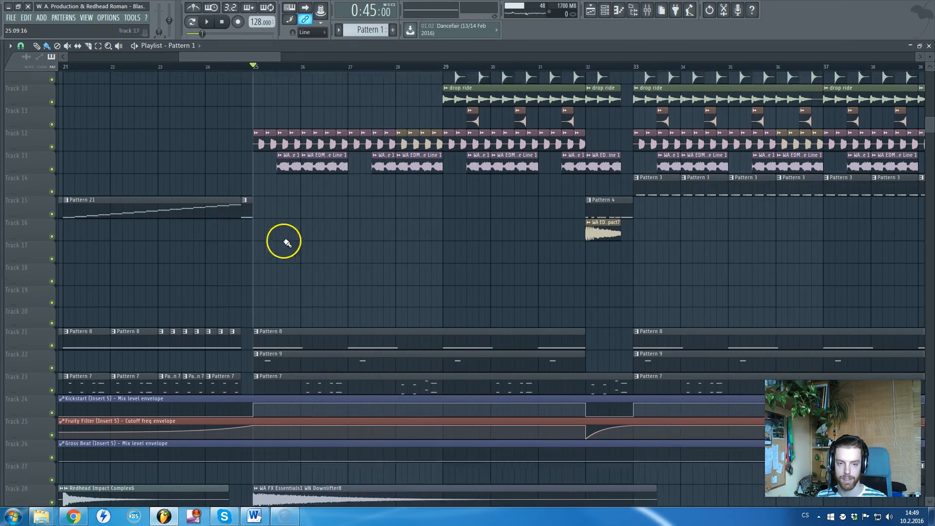
{"action": "double_click", "coordinate": [323, 151]}
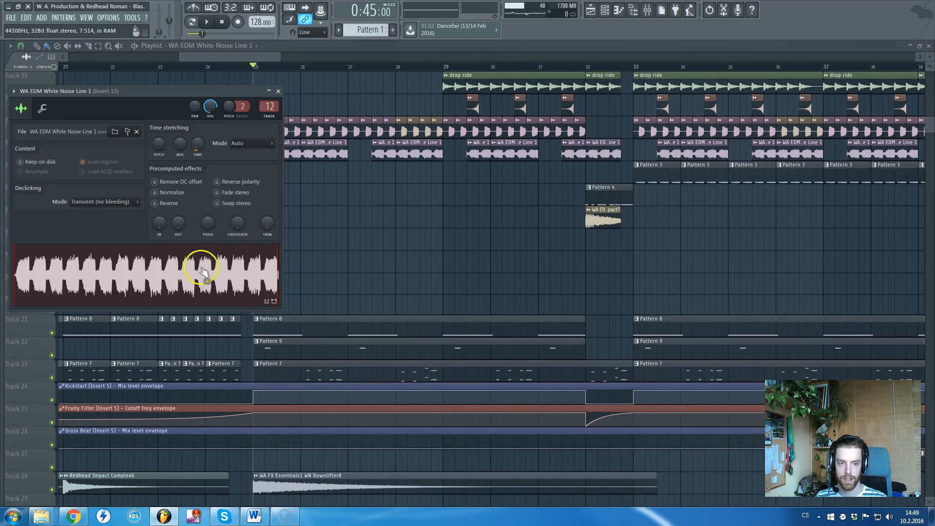
{"action": "left_click", "coordinate": [277, 92]}
View Pattern 9's Synth Shot notes in the piano roll, and return to the playlist around bar 25.
{"action": "scroll", "coordinate": [318, 231], "scroll_direction": "down", "scroll_amount": 4}
{"action": "scroll", "coordinate": [317, 167], "scroll_direction": "up", "scroll_amount": 3}
{"action": "scroll", "coordinate": [329, 232], "scroll_direction": "down", "scroll_amount": 2}
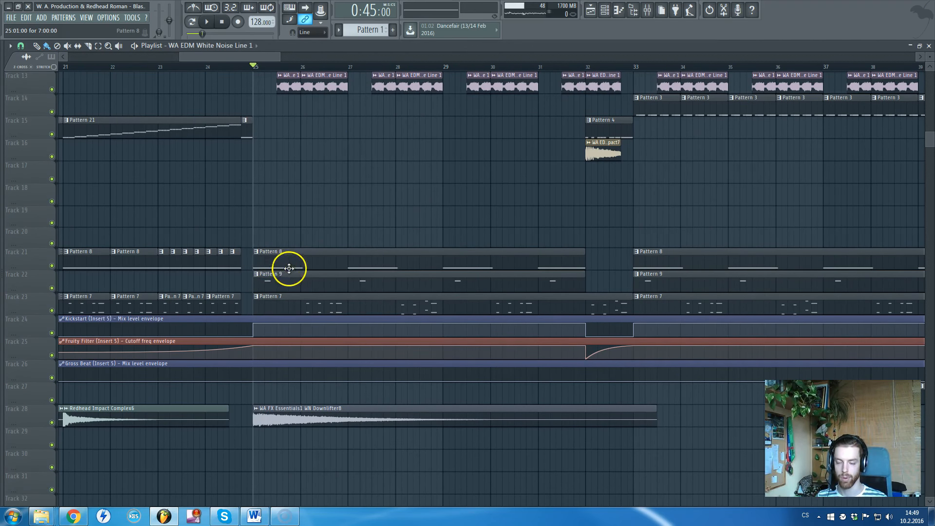
{"action": "double_click", "coordinate": [285, 282]}
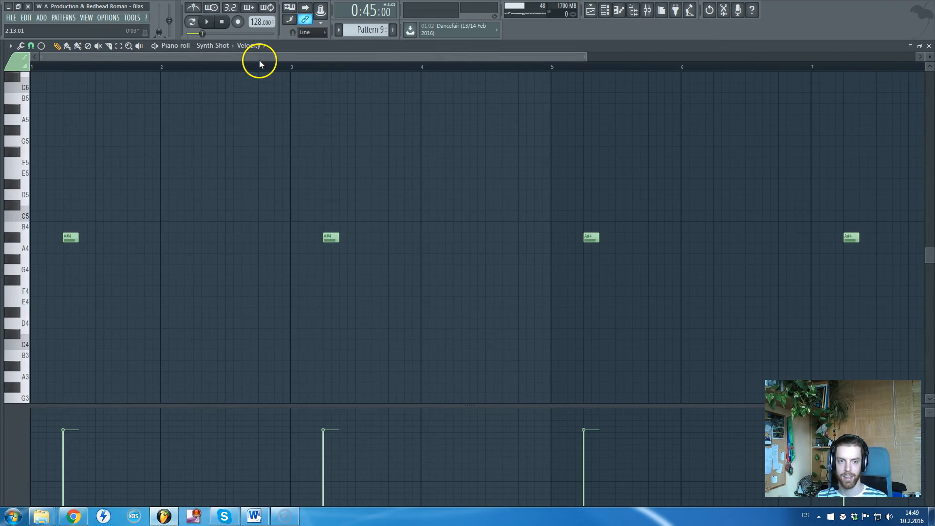
{"action": "key", "text": "Escape"}
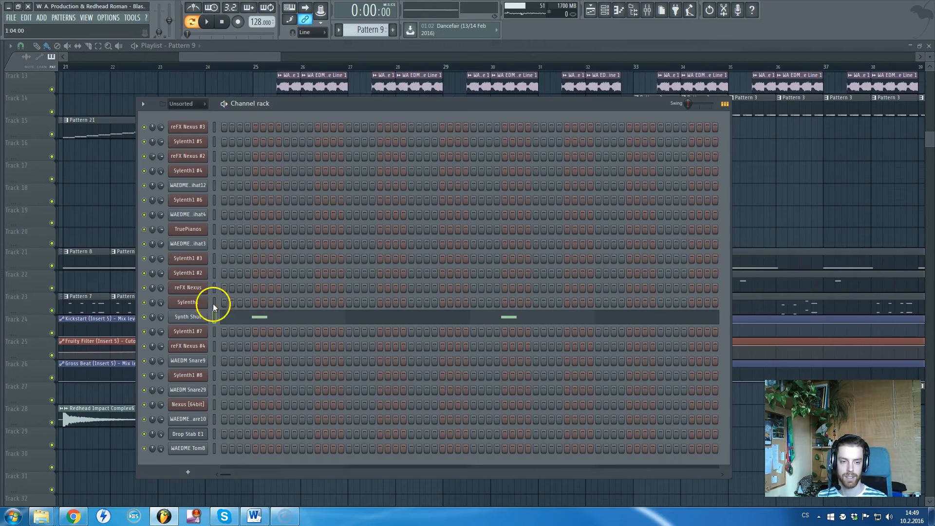
{"action": "left_click", "coordinate": [271, 58]}
{"action": "scroll", "coordinate": [284, 205], "scroll_direction": "up", "scroll_amount": 5}
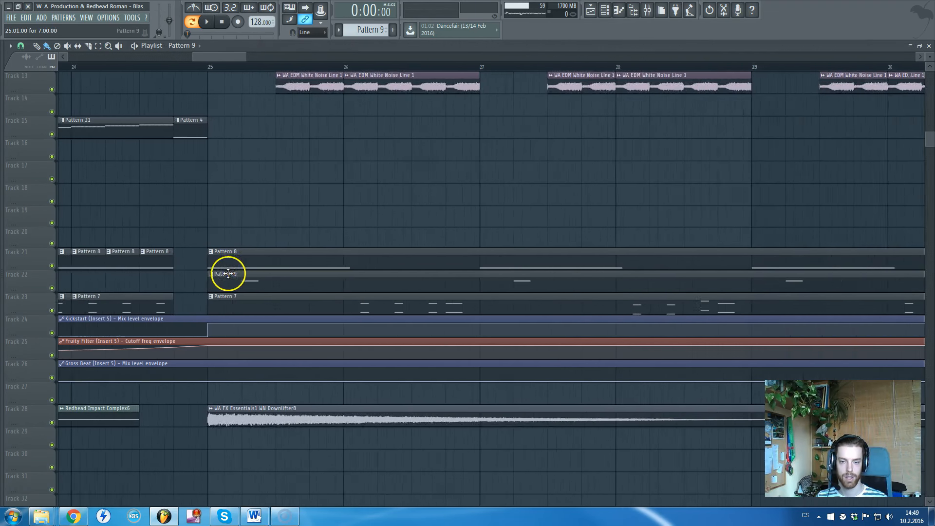
{"action": "scroll", "coordinate": [228, 273], "scroll_direction": "down", "scroll_amount": 2}
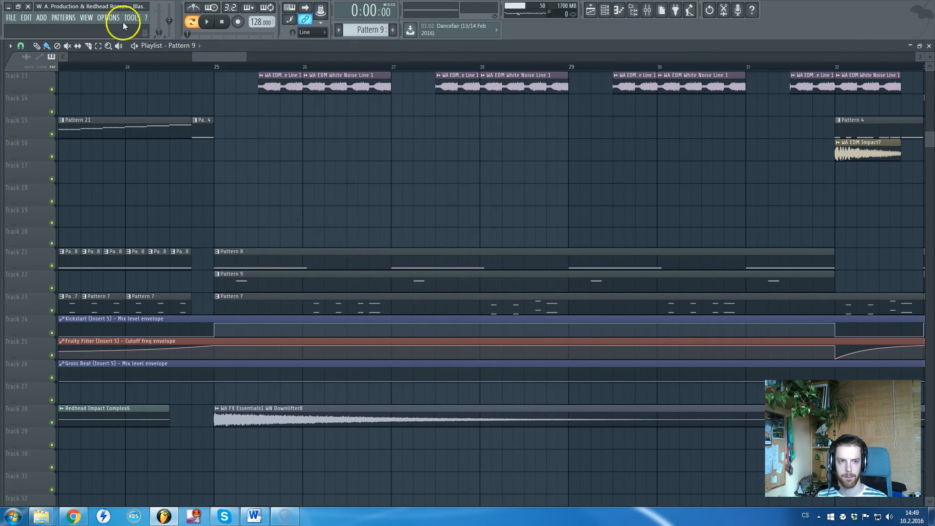
Set the playlist's grid snap to 1/3 beat and place the song playhead at bar 25.
{"action": "left_click", "coordinate": [11, 46]}
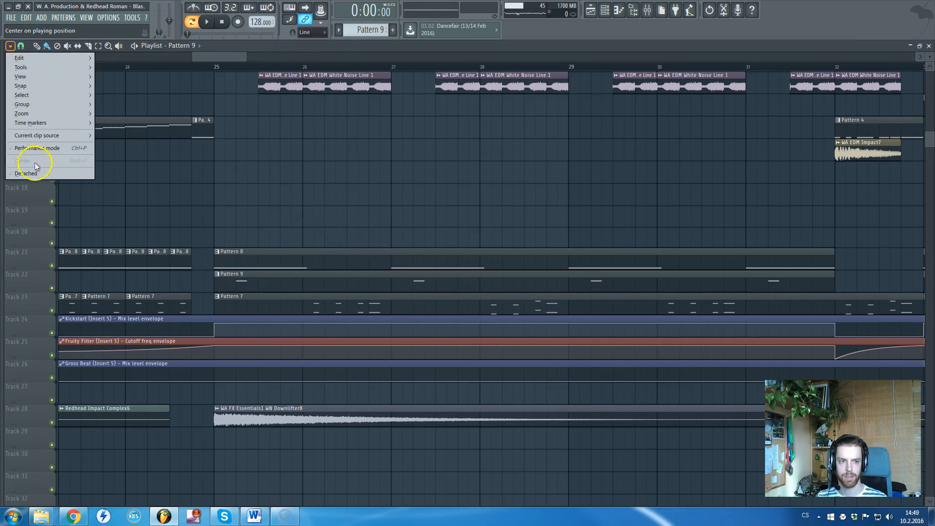
{"action": "left_click", "coordinate": [20, 46]}
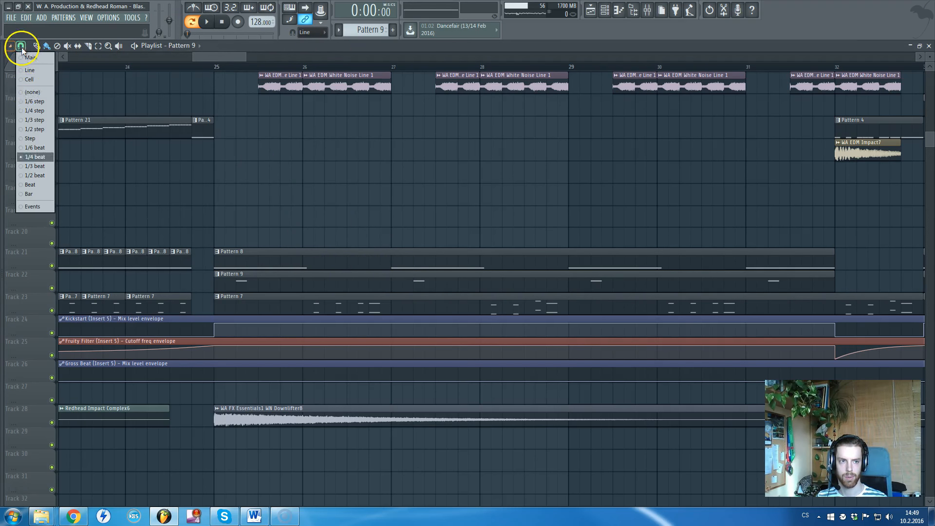
{"action": "left_click", "coordinate": [28, 194]}
{"action": "left_click", "coordinate": [21, 46]}
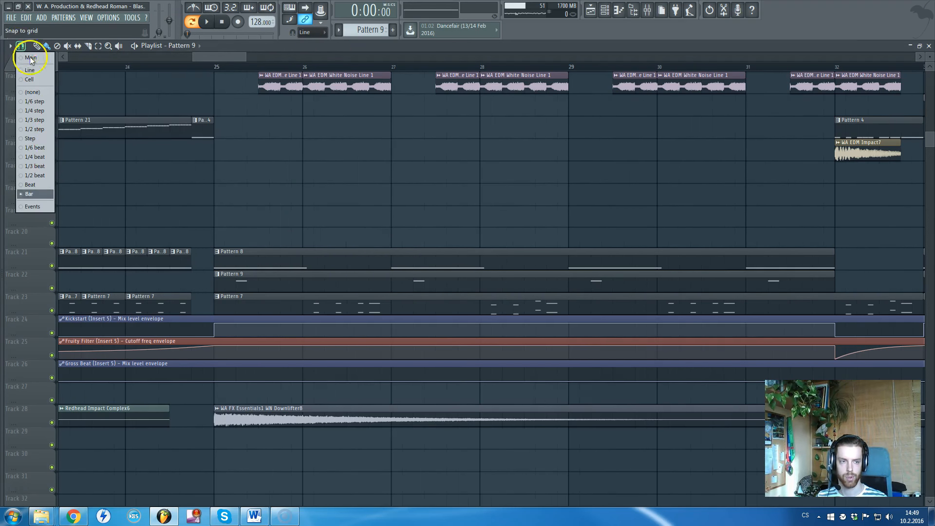
{"action": "left_click", "coordinate": [42, 165]}
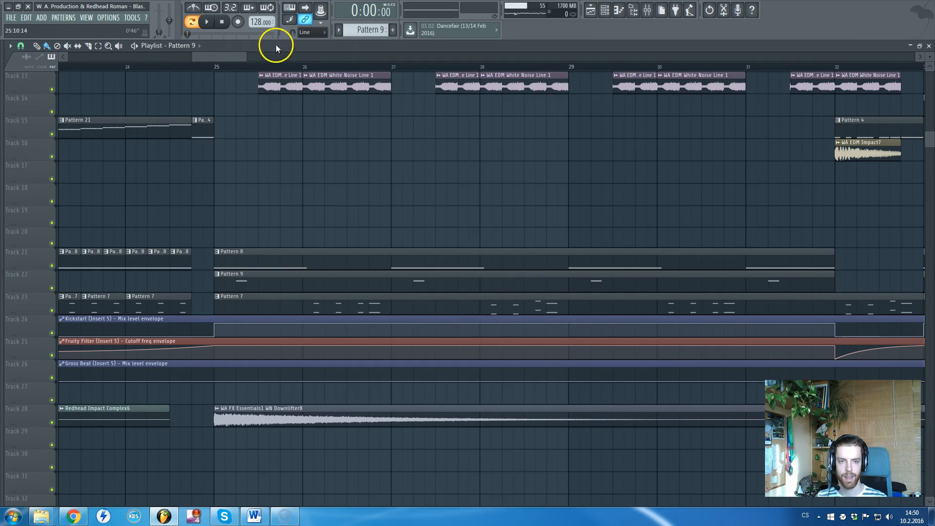
{"action": "left_click", "coordinate": [213, 68]}
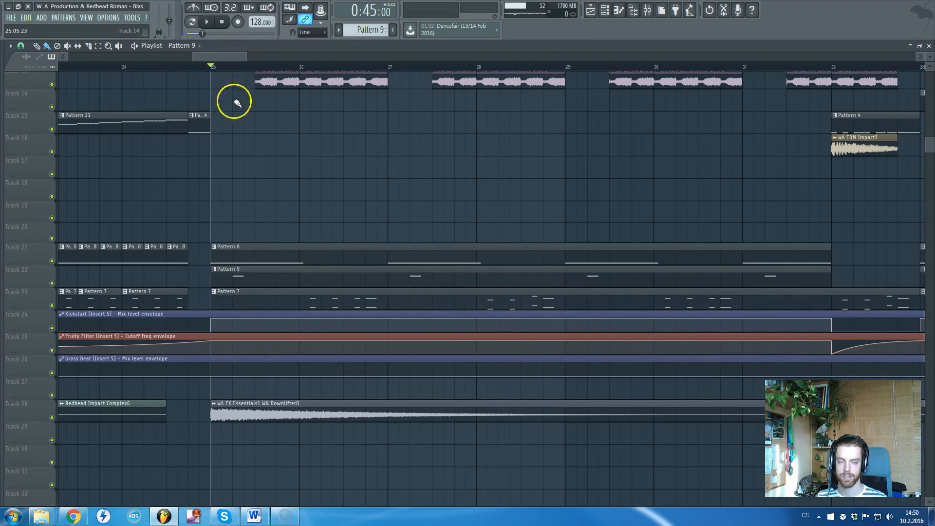
View Pattern 7's reFX Nexus notes in the piano roll, close it and play the pattern on its own.
{"action": "scroll", "coordinate": [251, 139], "scroll_direction": "down", "scroll_amount": 7}
{"action": "scroll", "coordinate": [312, 214], "scroll_direction": "up", "scroll_amount": 3}
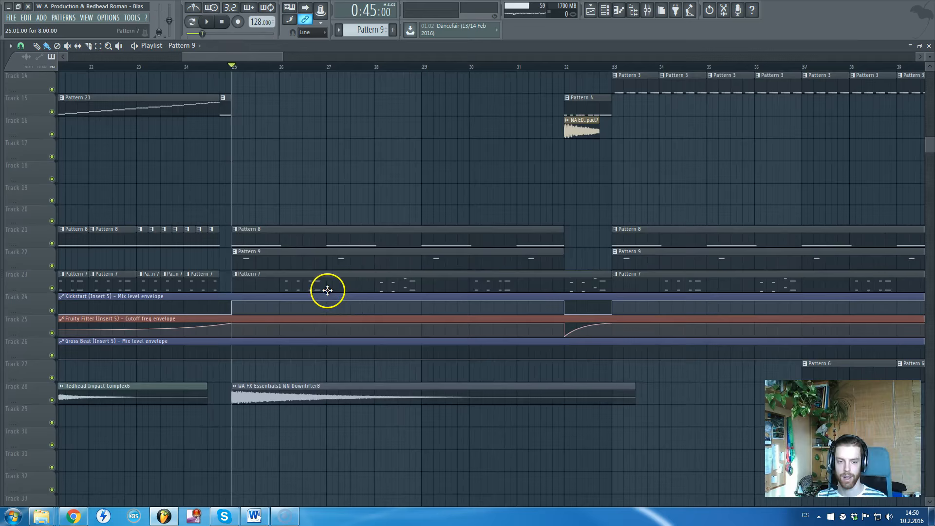
{"action": "scroll", "coordinate": [328, 291], "scroll_direction": "up", "scroll_amount": 4}
{"action": "double_click", "coordinate": [311, 375]}
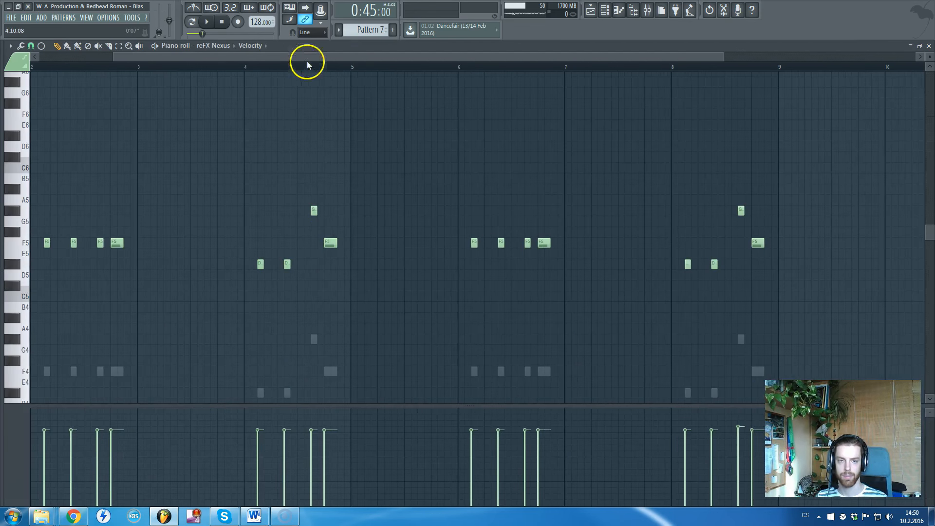
{"action": "key", "text": "Escape"}
{"action": "key", "text": "l"}
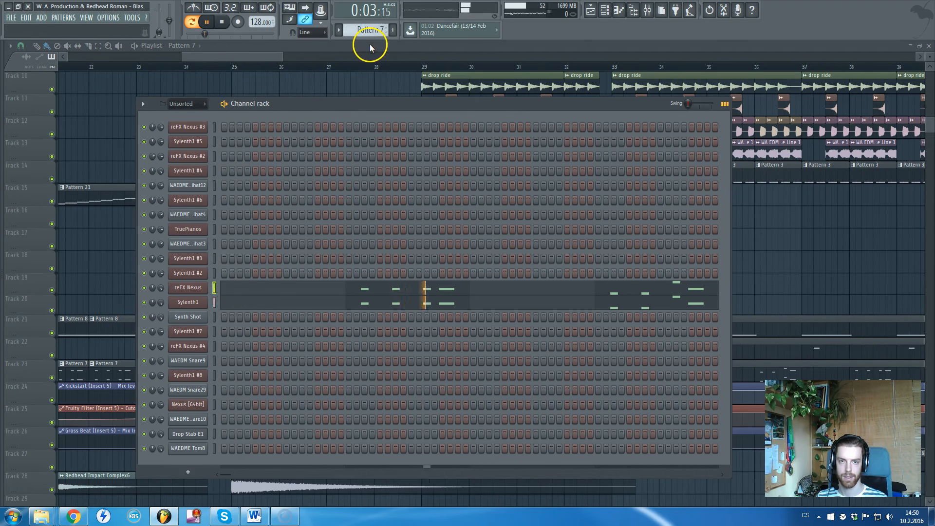
Play the song from just before bar 25, mute and unmute track 23 to compare the drop without Pattern 7, and stop playback.
{"action": "key", "text": "F6"}
{"action": "left_click", "coordinate": [222, 64]}
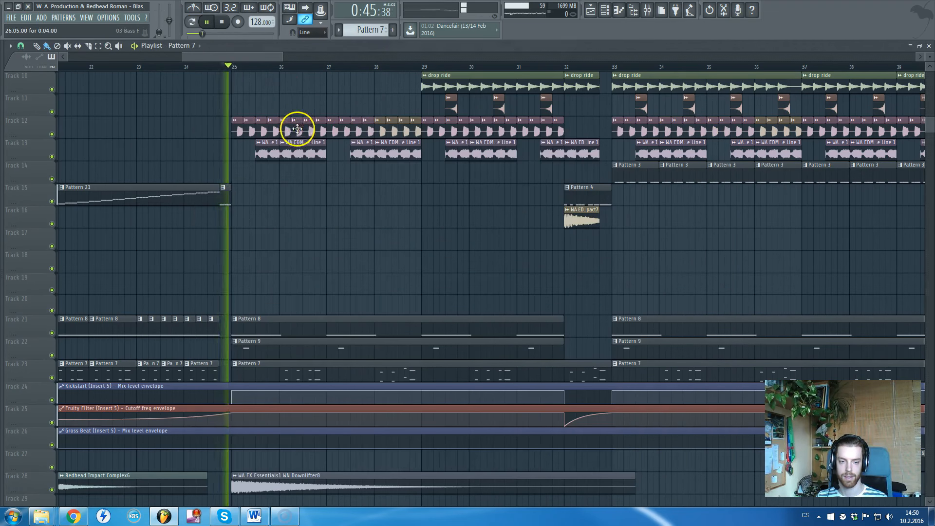
{"action": "scroll", "coordinate": [302, 126], "scroll_direction": "up", "scroll_amount": 2}
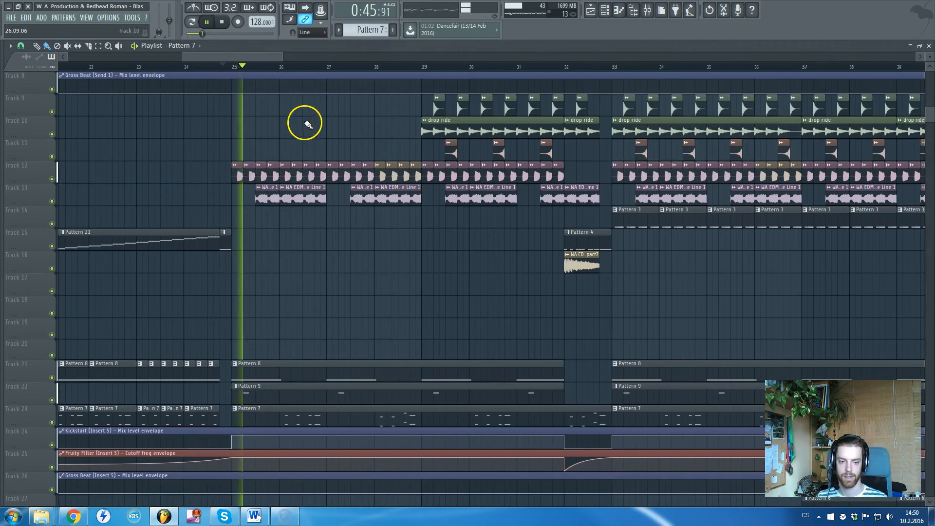
{"action": "left_click", "coordinate": [53, 422]}
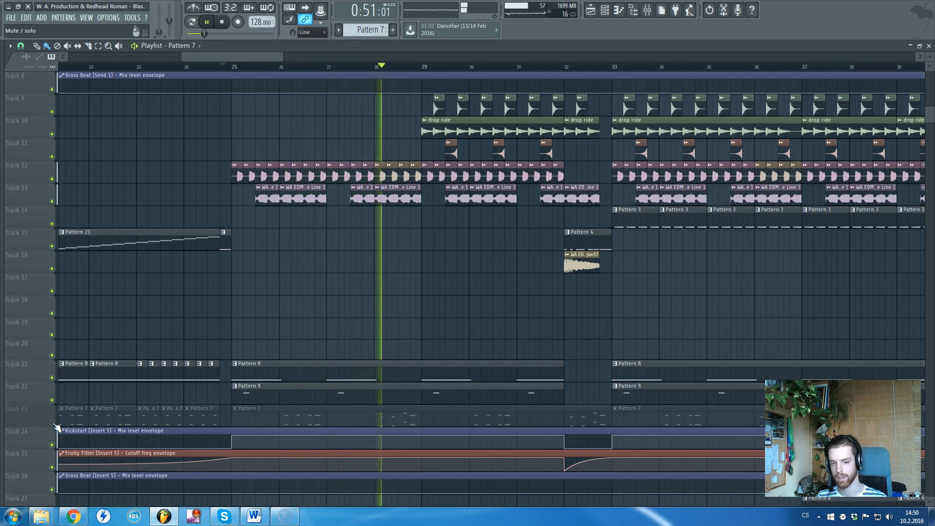
{"action": "left_click", "coordinate": [53, 423]}
{"action": "key", "text": "space"}
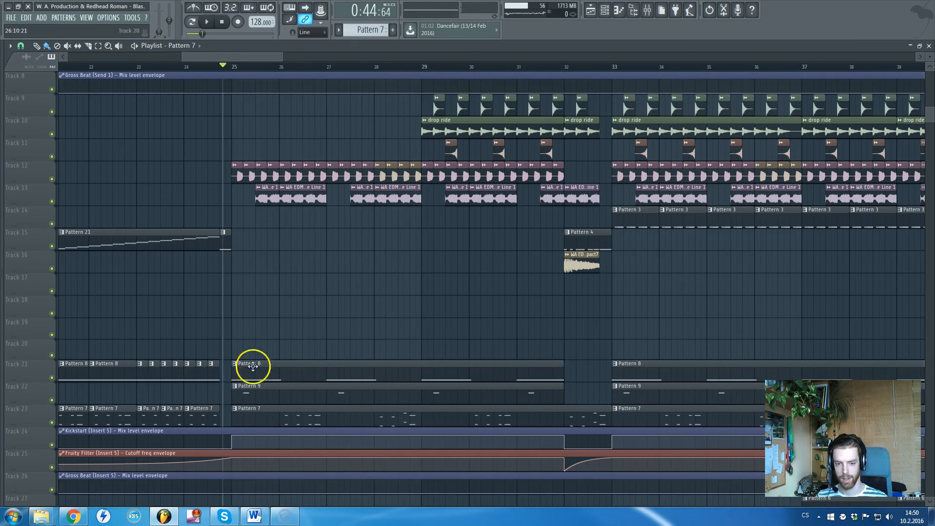
Review the layers on tracks 21 to 23, and inspect the presets loaded in Sylenth1 and reFX Nexus for Pattern 7.
{"action": "scroll", "coordinate": [296, 348], "scroll_direction": "down", "scroll_amount": 5}
{"action": "scroll", "coordinate": [363, 330], "scroll_direction": "up", "scroll_amount": 4}
{"action": "scroll", "coordinate": [362, 330], "scroll_direction": "down", "scroll_amount": 3}
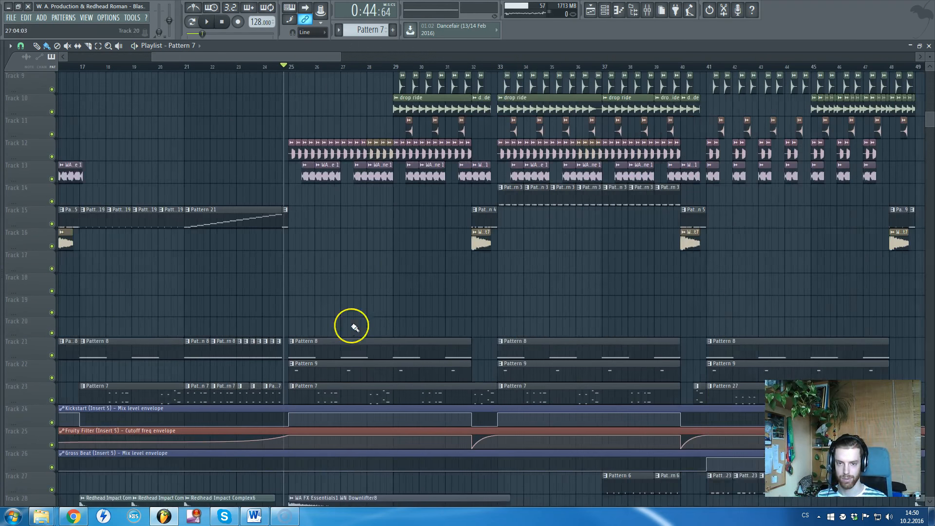
{"action": "scroll", "coordinate": [501, 328], "scroll_direction": "up", "scroll_amount": 3}
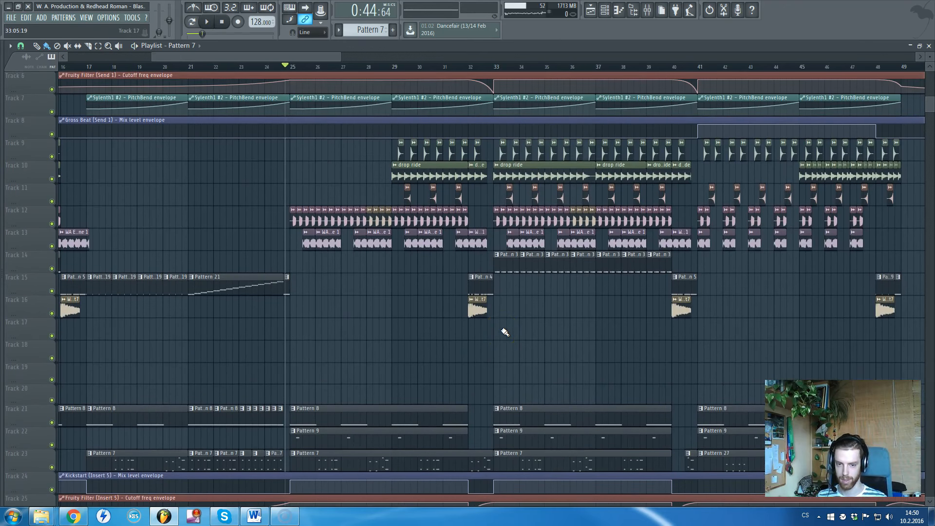
{"action": "scroll", "coordinate": [502, 341], "scroll_direction": "down", "scroll_amount": 3}
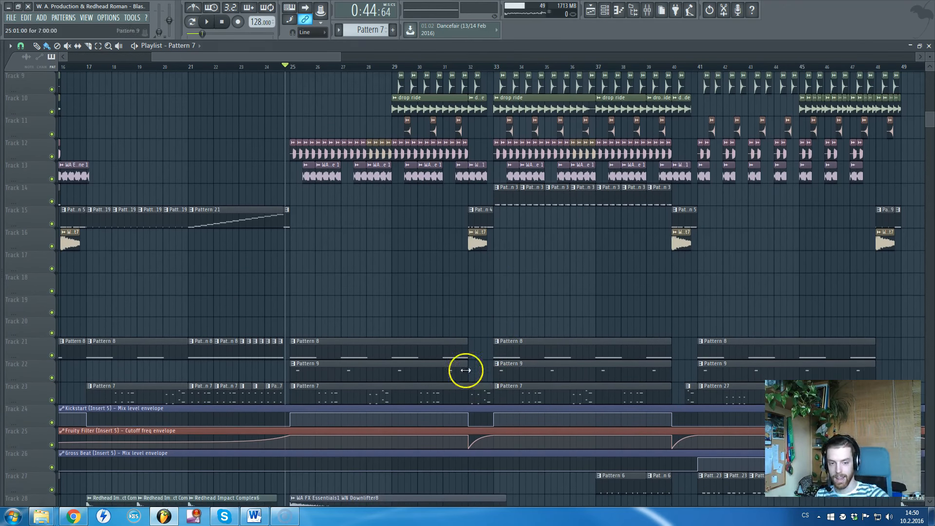
{"action": "key", "text": "F5"}
{"action": "left_click", "coordinate": [193, 308]}
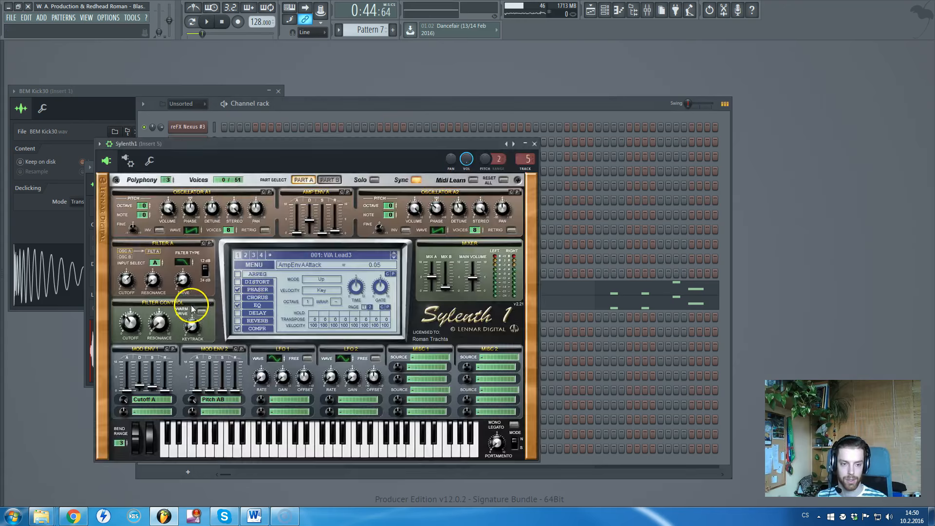
{"action": "key", "text": "Escape"}
{"action": "left_click", "coordinate": [197, 290]}
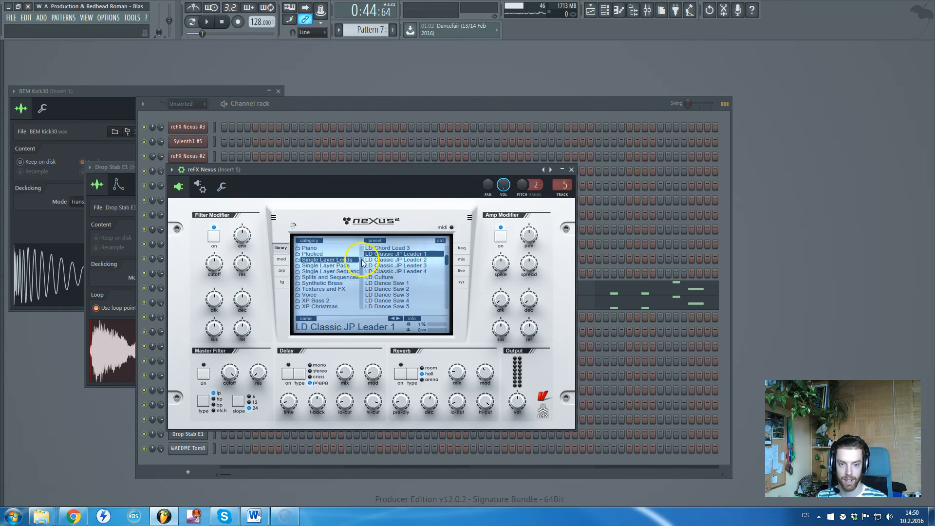
{"action": "left_click_drag", "start_coordinate": [363, 267], "coordinate": [362, 258]}
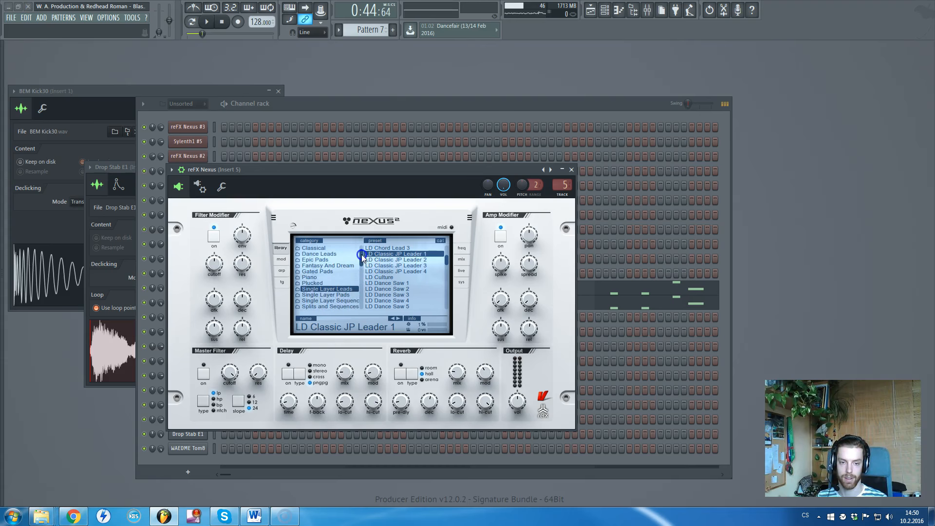
Close the reFX Nexus, Drop Stab E1 and BEM Kick30 windows and bring back the playlist.
{"action": "left_click", "coordinate": [572, 170]}
{"action": "left_click", "coordinate": [128, 171]}
{"action": "key", "text": "Escape"}
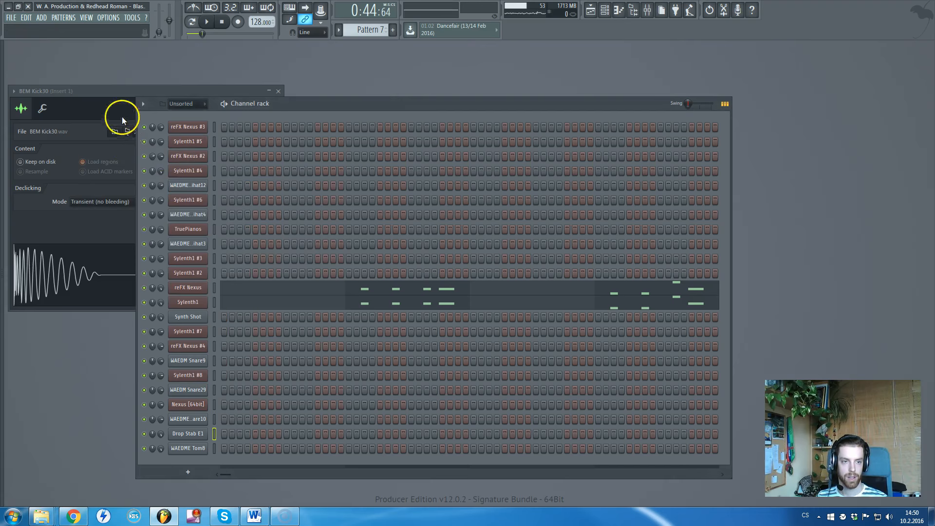
{"action": "left_click", "coordinate": [121, 94]}
{"action": "key", "text": "Escape"}
{"action": "key", "text": "F5"}
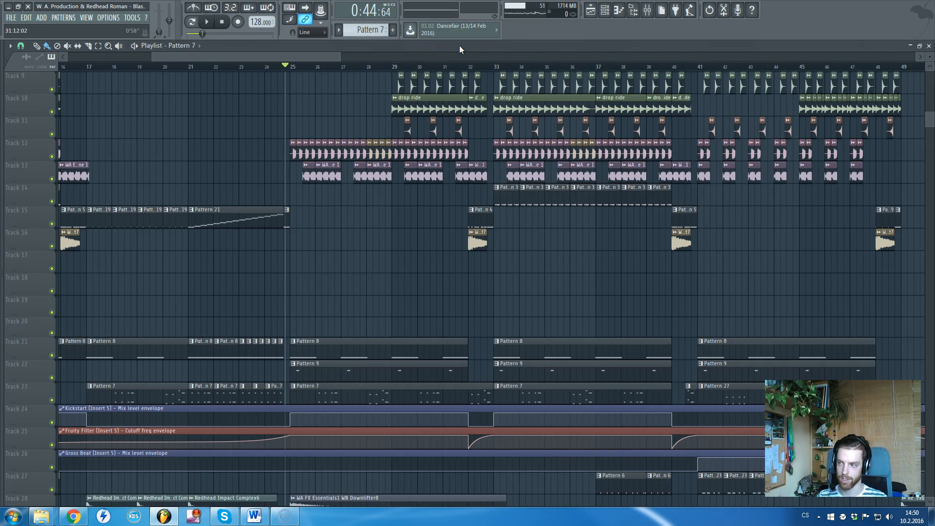
Examine the patterns and the Kickstart and Fruity Filter envelopes on tracks 21 to 25 around the break at bar 32.
{"action": "scroll", "coordinate": [349, 217], "scroll_direction": "up", "scroll_amount": 2}
{"action": "scroll", "coordinate": [349, 218], "scroll_direction": "down", "scroll_amount": 3}
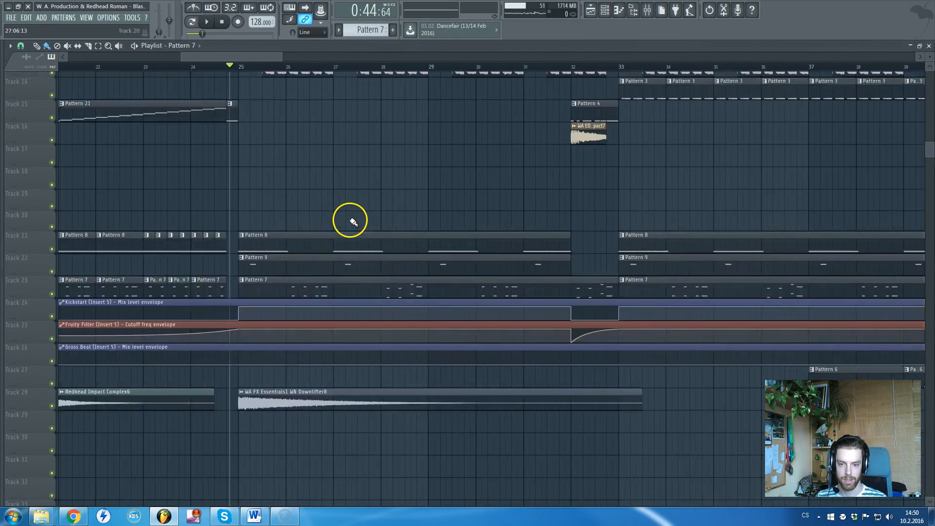
{"action": "scroll", "coordinate": [559, 258], "scroll_direction": "up", "scroll_amount": 3}
{"action": "scroll", "coordinate": [476, 382], "scroll_direction": "down", "scroll_amount": 1}
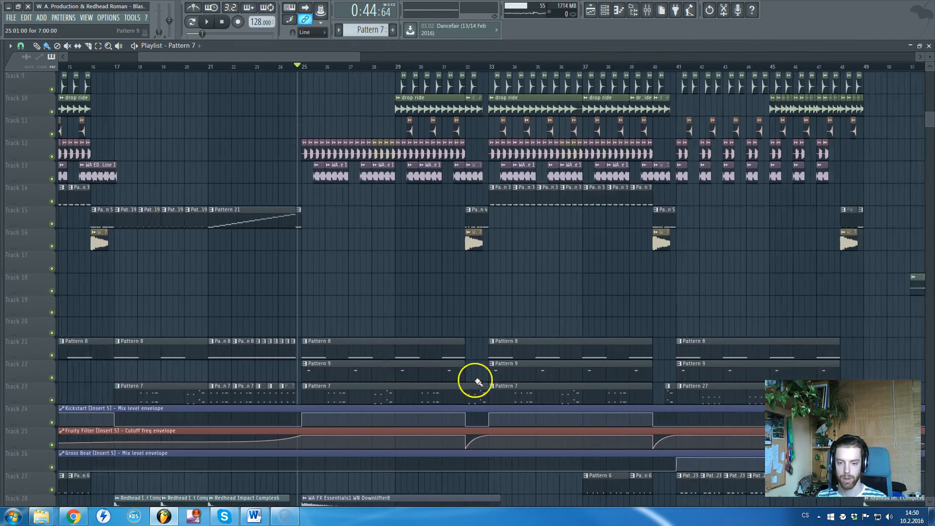
{"action": "scroll", "coordinate": [458, 419], "scroll_direction": "up", "scroll_amount": 2}
{"action": "left_click", "coordinate": [411, 418]}
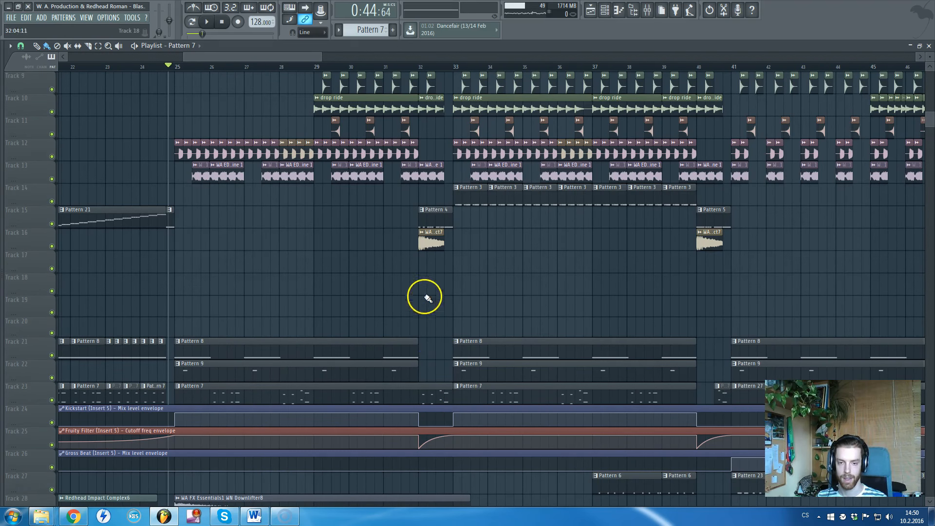
{"action": "scroll", "coordinate": [371, 309], "scroll_direction": "down", "scroll_amount": 3}
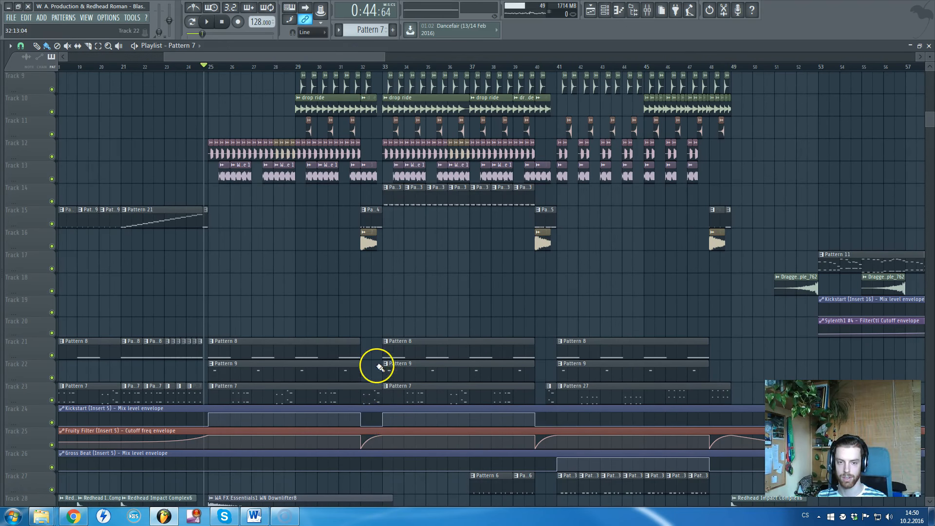
Examine the upper-track clips and automation around the bar 32 break and the added patterns in the second part of the drop.
{"action": "scroll", "coordinate": [376, 365], "scroll_direction": "up", "scroll_amount": 3}
{"action": "scroll", "coordinate": [378, 376], "scroll_direction": "up", "scroll_amount": 5}
{"action": "scroll", "coordinate": [328, 290], "scroll_direction": "up", "scroll_amount": 4}
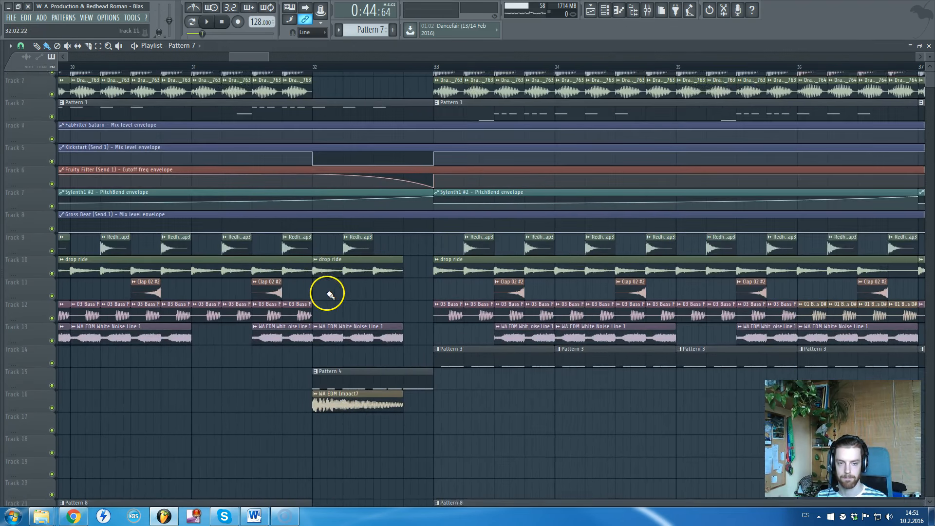
{"action": "scroll", "coordinate": [323, 292], "scroll_direction": "down", "scroll_amount": 2}
{"action": "scroll", "coordinate": [203, 288], "scroll_direction": "down", "scroll_amount": 3}
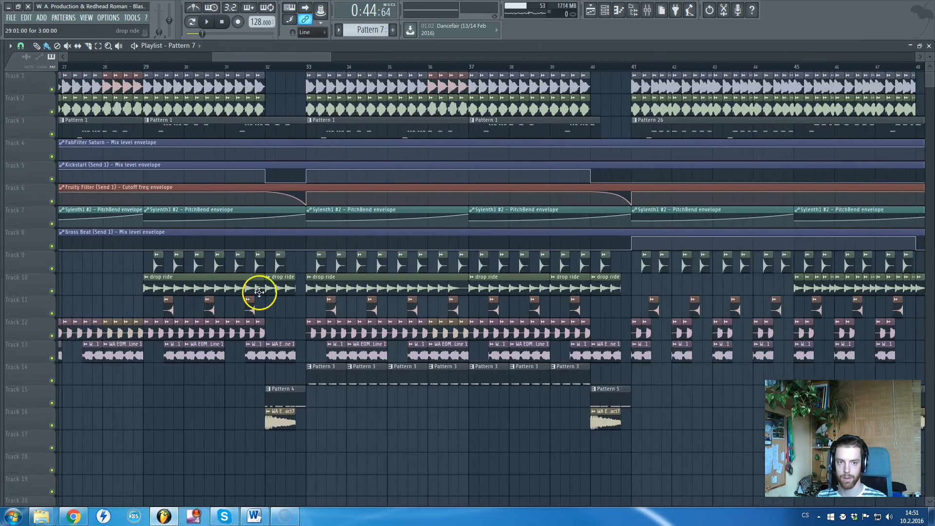
{"action": "scroll", "coordinate": [287, 290], "scroll_direction": "down", "scroll_amount": 3}
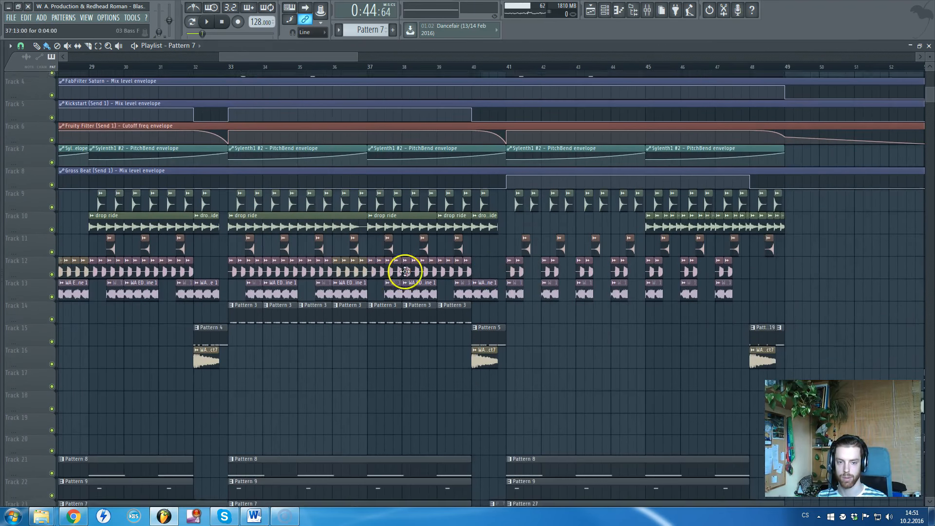
{"action": "scroll", "coordinate": [408, 268], "scroll_direction": "up", "scroll_amount": 3}
{"action": "scroll", "coordinate": [538, 272], "scroll_direction": "down", "scroll_amount": 6}
{"action": "scroll", "coordinate": [355, 271], "scroll_direction": "down", "scroll_amount": 4}
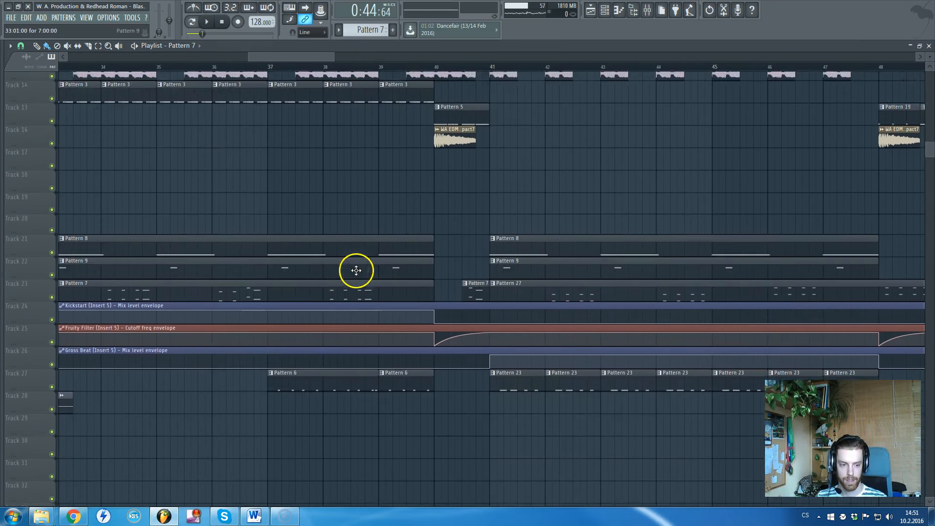
Inspect the tom notes of Pattern 6 and the sampler settings of the WAEDME Tom8 channel.
{"action": "scroll", "coordinate": [370, 249], "scroll_direction": "down", "scroll_amount": 4}
{"action": "double_click", "coordinate": [362, 352]}
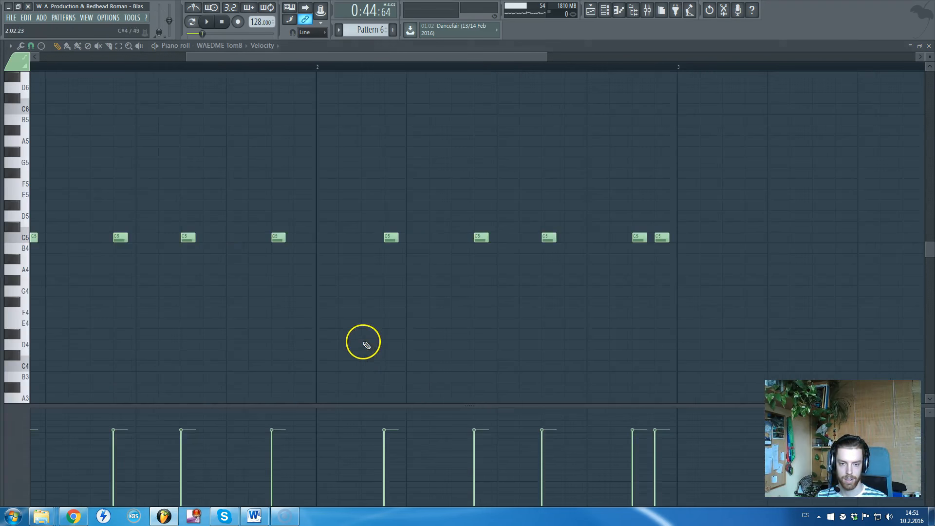
{"action": "key", "text": "Escape"}
{"action": "left_click", "coordinate": [190, 450]}
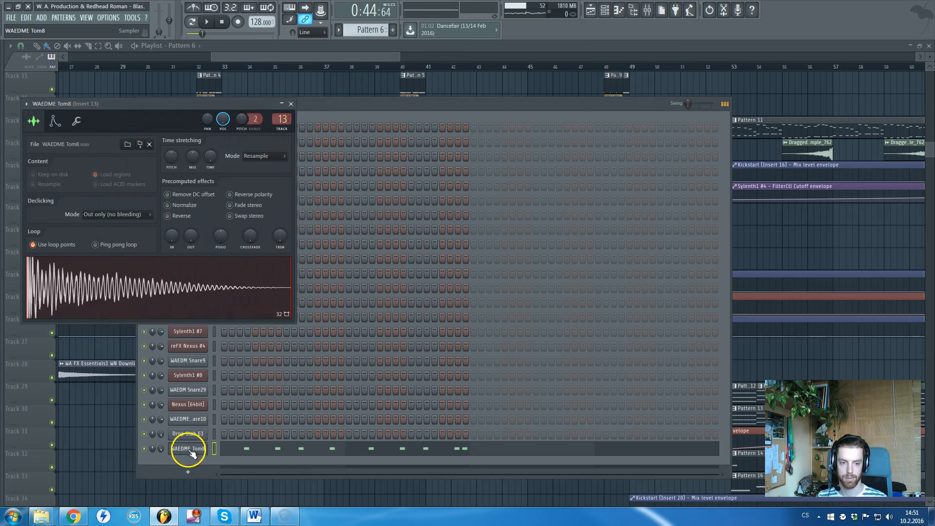
{"action": "left_click", "coordinate": [292, 105]}
Play the drop from just before bar 37 into the second part after bar 41, following its tracks, and stop playback.
{"action": "key", "text": "space"}
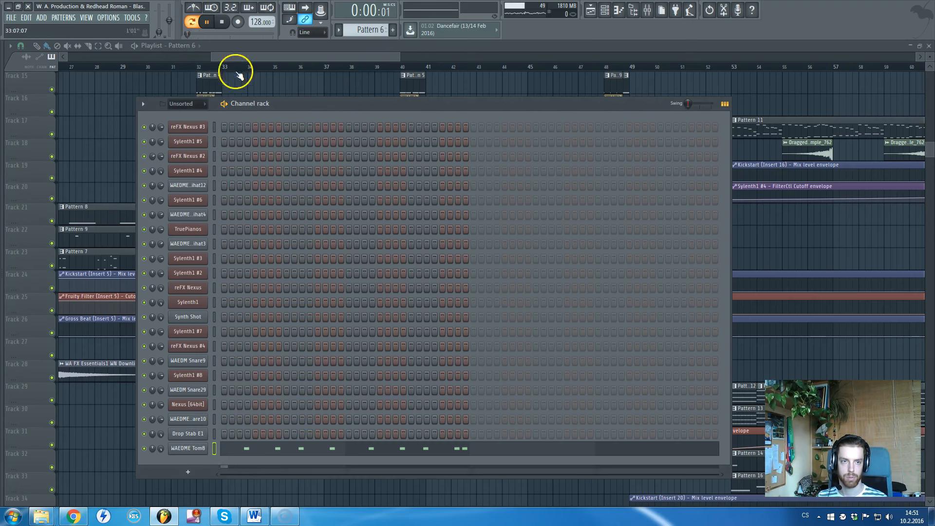
{"action": "left_click", "coordinate": [293, 57]}
{"action": "left_click", "coordinate": [322, 67]}
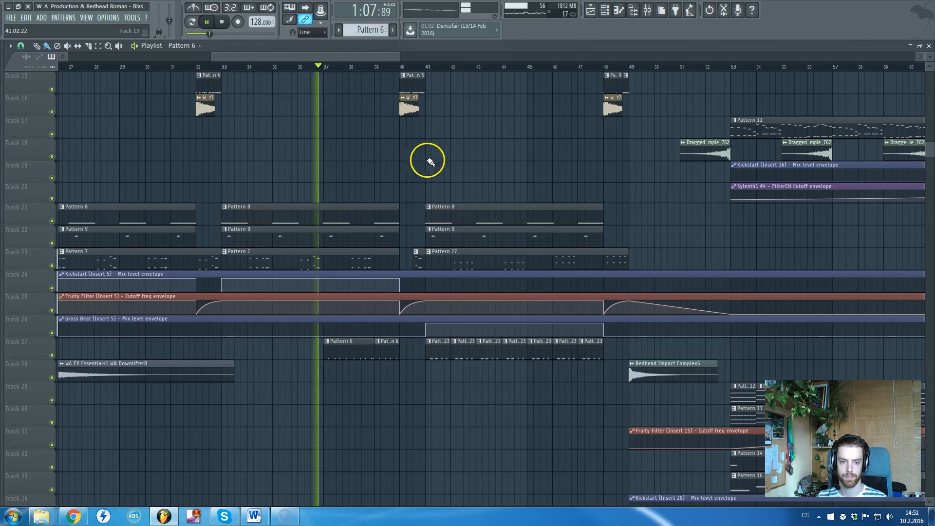
{"action": "scroll", "coordinate": [500, 202], "scroll_direction": "up", "scroll_amount": 3}
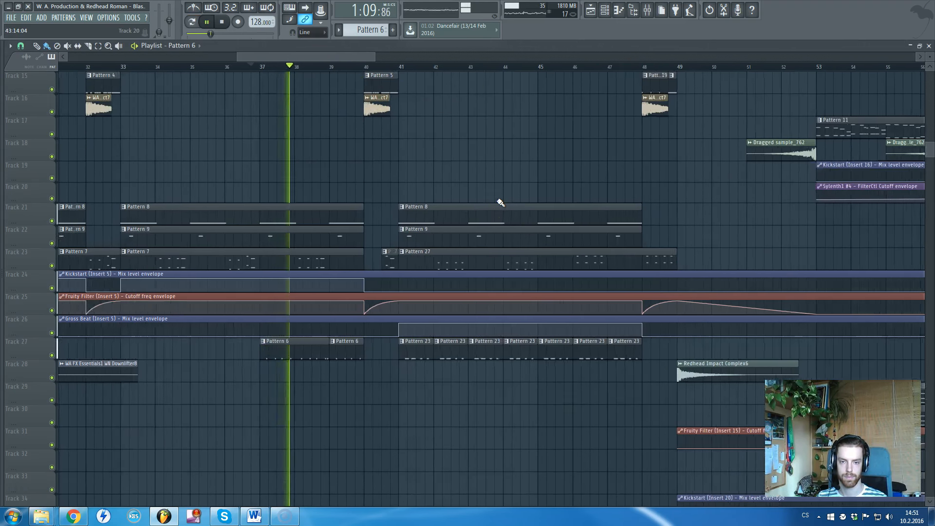
{"action": "scroll", "coordinate": [500, 202], "scroll_direction": "up", "scroll_amount": 4}
{"action": "scroll", "coordinate": [500, 202], "scroll_direction": "up", "scroll_amount": 2}
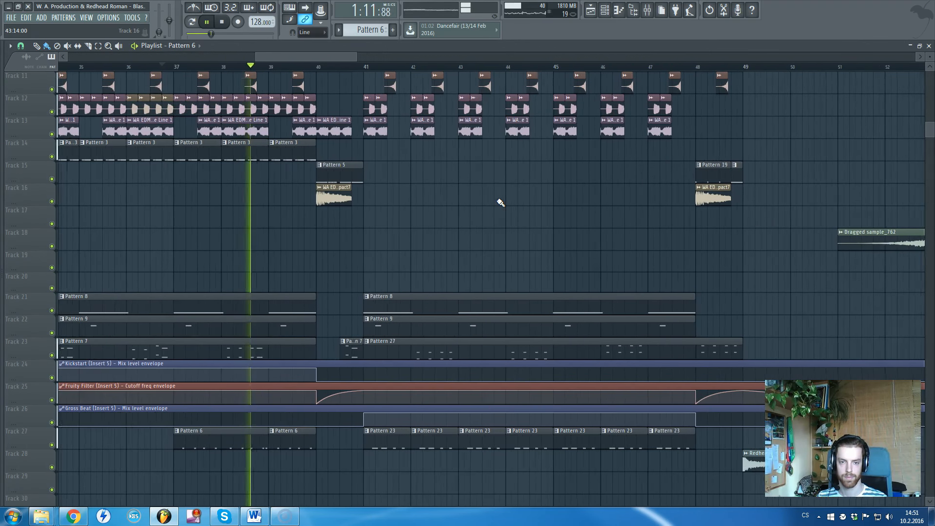
{"action": "scroll", "coordinate": [500, 202], "scroll_direction": "up", "scroll_amount": 3}
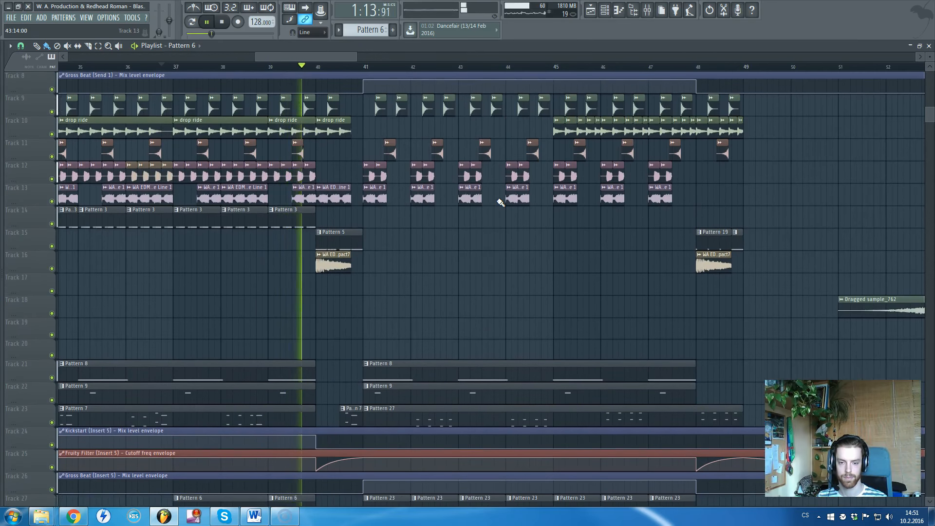
{"action": "scroll", "coordinate": [500, 202], "scroll_direction": "down", "scroll_amount": 3}
{"action": "scroll", "coordinate": [618, 241], "scroll_direction": "down", "scroll_amount": 2}
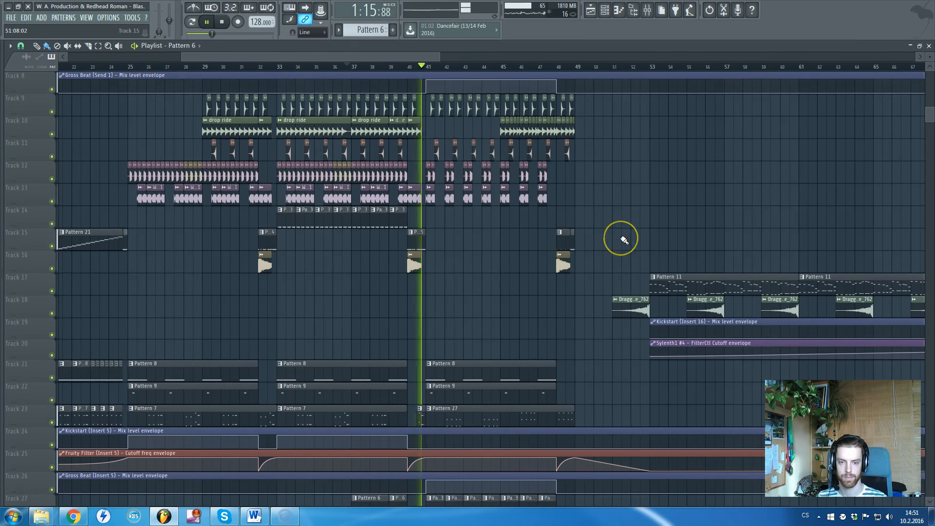
{"action": "scroll", "coordinate": [624, 239], "scroll_direction": "down", "scroll_amount": 4}
{"action": "scroll", "coordinate": [553, 271], "scroll_direction": "up", "scroll_amount": 2}
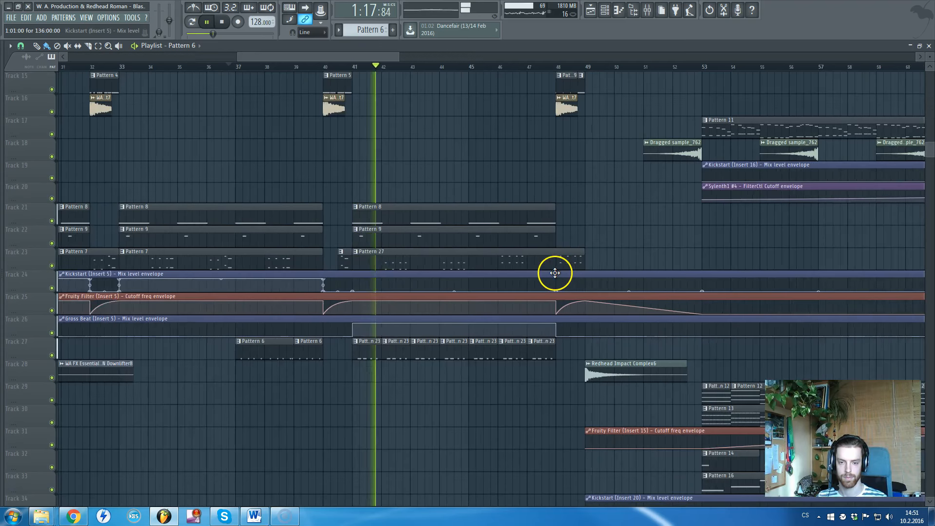
{"action": "key", "text": "space"}
Examine the drum, white noise and automation clips on tracks 1 to 16 in the drop's second part between bars 41 and 49.
{"action": "scroll", "coordinate": [531, 273], "scroll_direction": "up", "scroll_amount": 10}
{"action": "scroll", "coordinate": [411, 263], "scroll_direction": "up", "scroll_amount": 3}
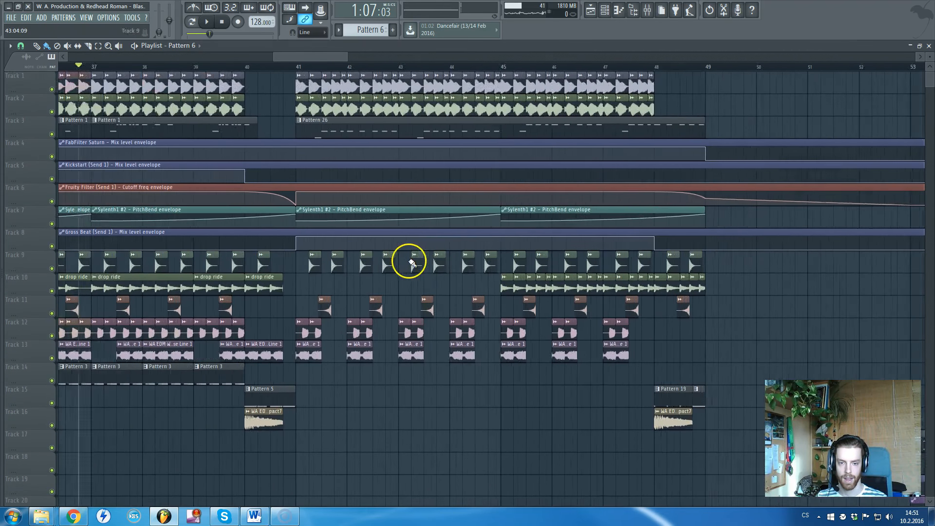
{"action": "scroll", "coordinate": [312, 318], "scroll_direction": "down", "scroll_amount": 1}
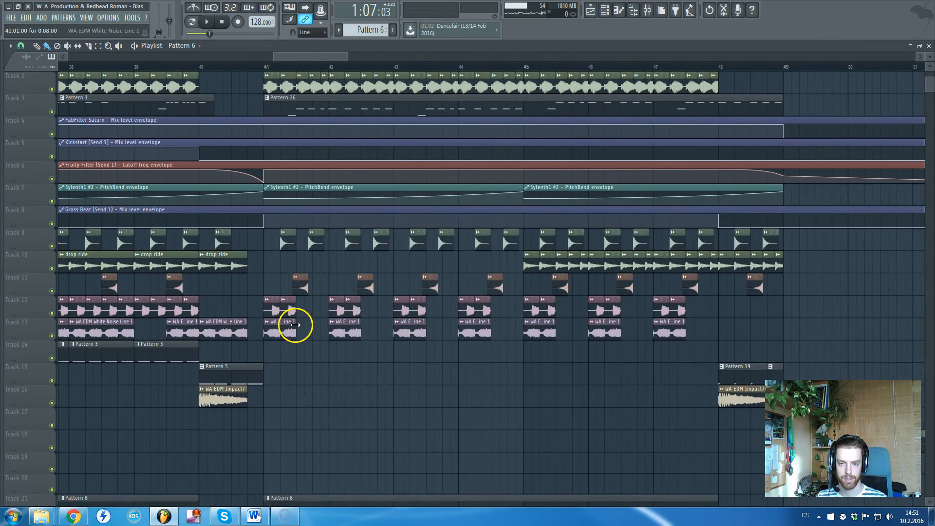
{"action": "scroll", "coordinate": [297, 325], "scroll_direction": "down", "scroll_amount": 2}
{"action": "scroll", "coordinate": [291, 324], "scroll_direction": "up", "scroll_amount": 3}
{"action": "scroll", "coordinate": [271, 287], "scroll_direction": "up", "scroll_amount": 2}
{"action": "scroll", "coordinate": [271, 282], "scroll_direction": "down", "scroll_amount": 3}
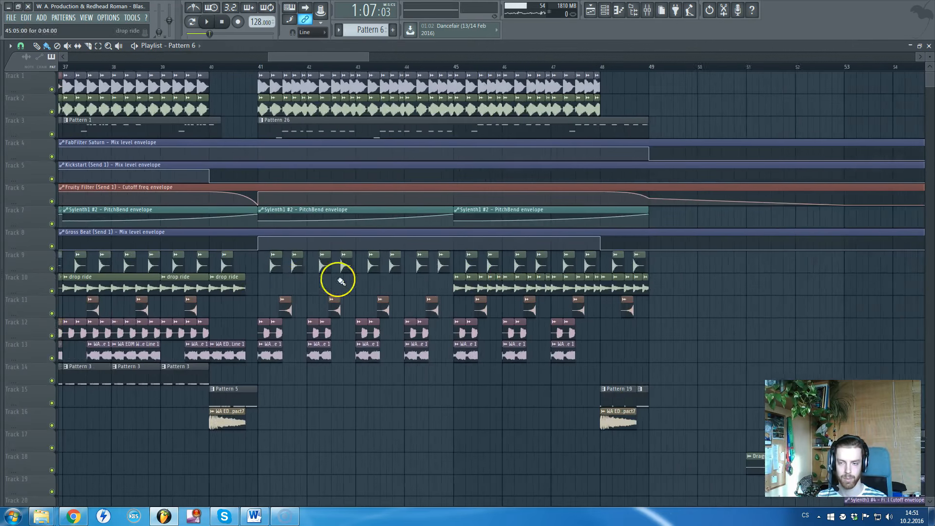
{"action": "scroll", "coordinate": [340, 278], "scroll_direction": "up", "scroll_amount": 3}
{"action": "scroll", "coordinate": [272, 214], "scroll_direction": "down", "scroll_amount": 3}
{"action": "scroll", "coordinate": [146, 76], "scroll_direction": "up", "scroll_amount": 2}
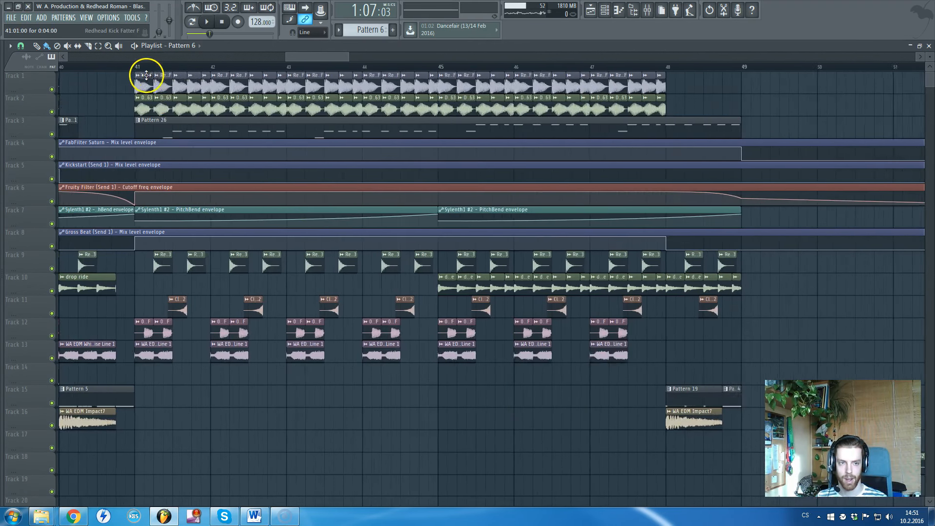
Examine the kick rhythm from bar 41 and how the clap, bass and white noise clips line up with it.
{"action": "scroll", "coordinate": [144, 74], "scroll_direction": "up", "scroll_amount": 2}
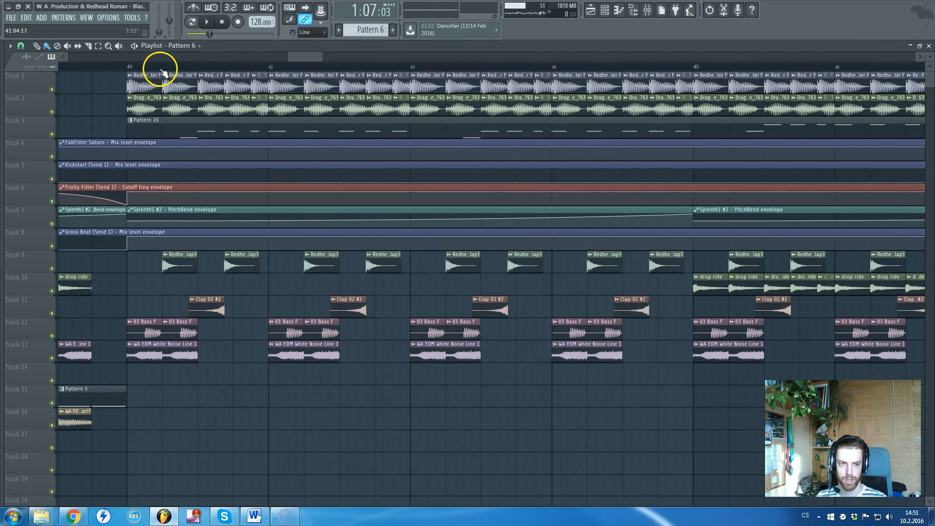
{"action": "scroll", "coordinate": [259, 94], "scroll_direction": "down", "scroll_amount": 3}
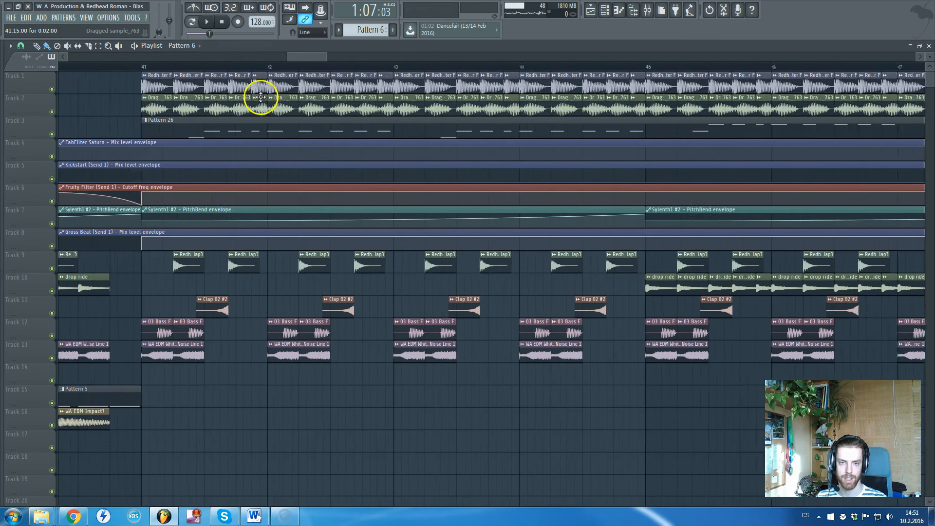
{"action": "scroll", "coordinate": [286, 151], "scroll_direction": "down", "scroll_amount": 2}
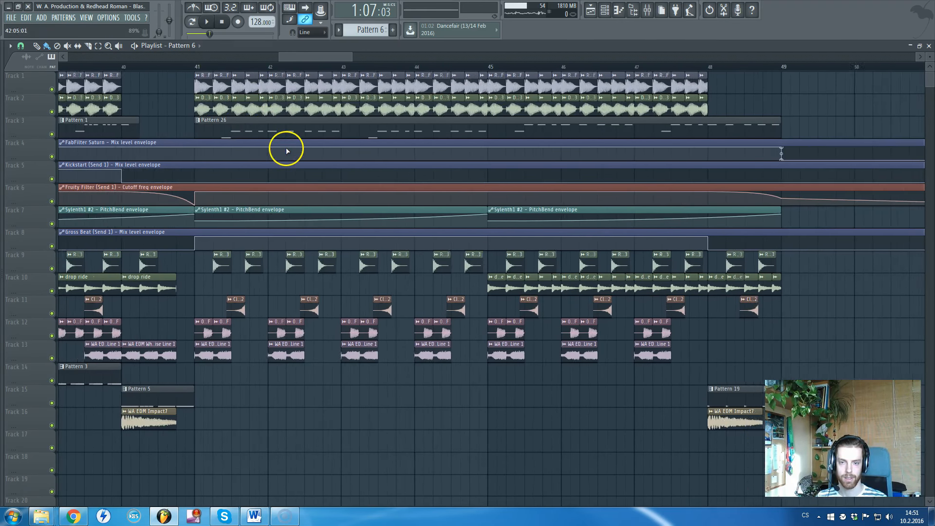
{"action": "scroll", "coordinate": [297, 209], "scroll_direction": "down", "scroll_amount": 3}
{"action": "scroll", "coordinate": [246, 273], "scroll_direction": "up", "scroll_amount": 3}
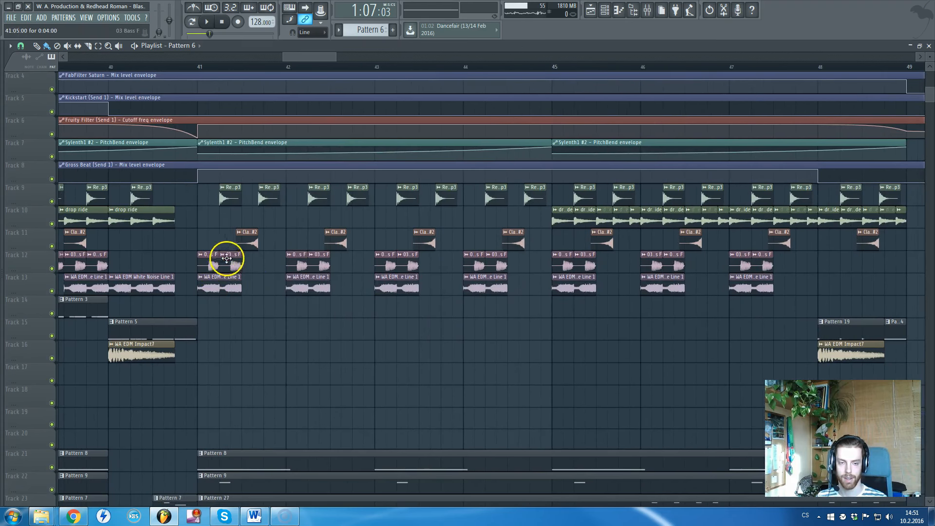
{"action": "scroll", "coordinate": [315, 270], "scroll_direction": "up", "scroll_amount": 3}
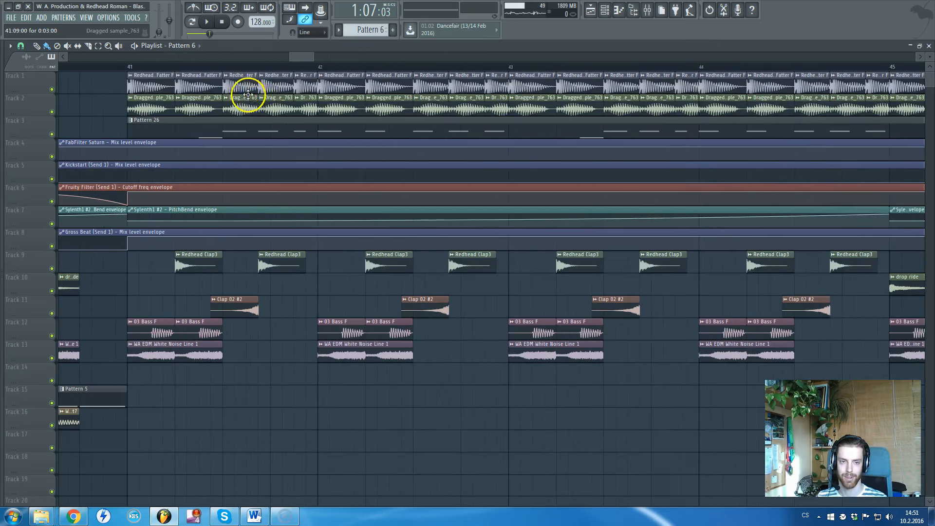
{"action": "scroll", "coordinate": [312, 146], "scroll_direction": "up", "scroll_amount": 1, "text": "ctrl"}
Review how the drum, synth and envelope layers on tracks 1 to 27 are arranged between bars 41 and 49.
{"action": "scroll", "coordinate": [302, 244], "scroll_direction": "down", "scroll_amount": 4}
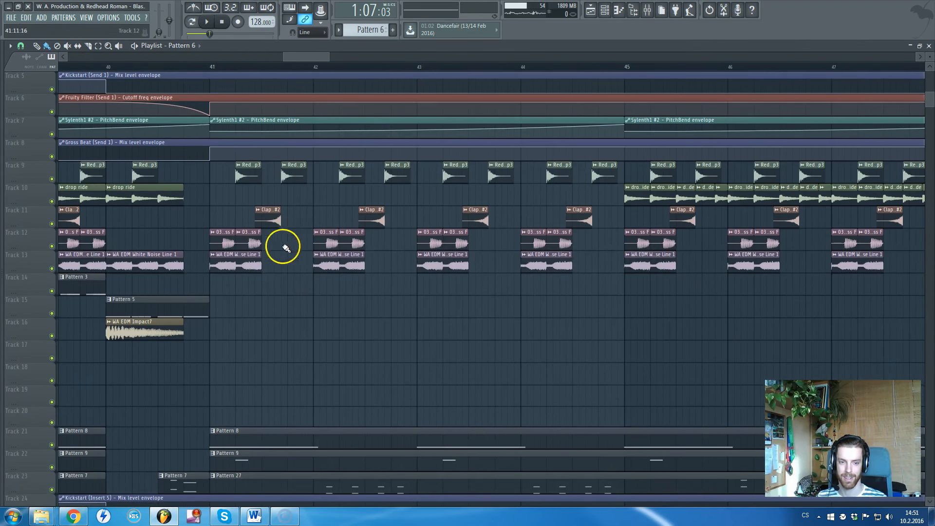
{"action": "scroll", "coordinate": [280, 249], "scroll_direction": "down", "scroll_amount": 4}
{"action": "scroll", "coordinate": [283, 249], "scroll_direction": "down", "scroll_amount": 2, "text": "ctrl"}
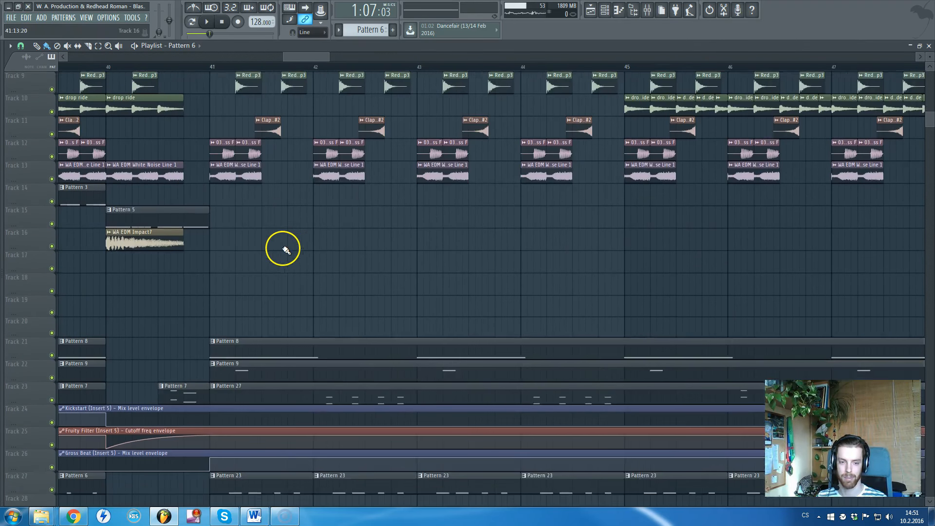
{"action": "scroll", "coordinate": [285, 249], "scroll_direction": "down", "scroll_amount": 4}
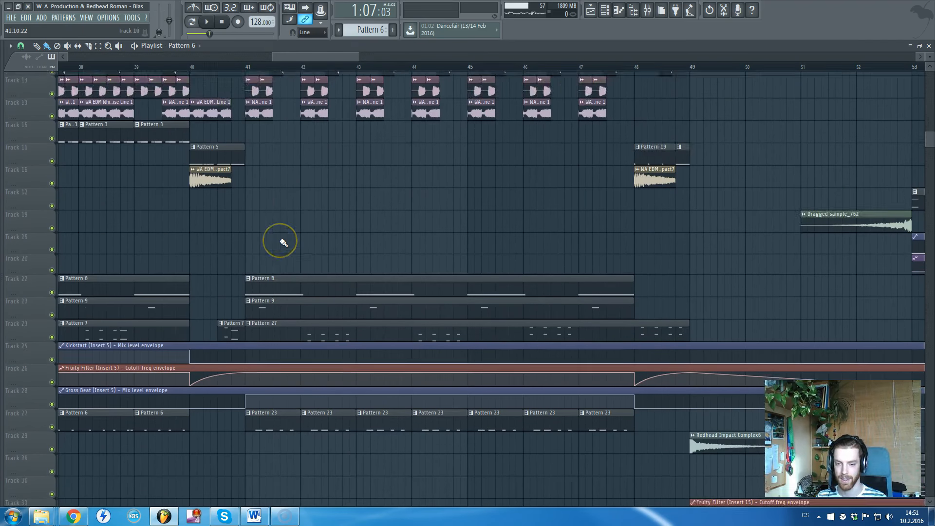
{"action": "scroll", "coordinate": [284, 240], "scroll_direction": "up", "scroll_amount": 6}
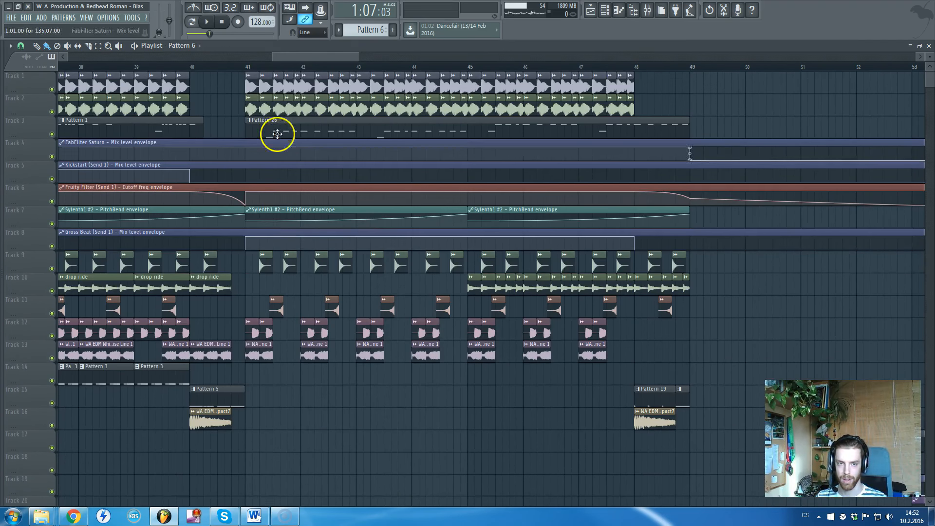
{"action": "scroll", "coordinate": [302, 235], "scroll_direction": "down", "scroll_amount": 1}
{"action": "scroll", "coordinate": [303, 238], "scroll_direction": "up", "scroll_amount": 2}
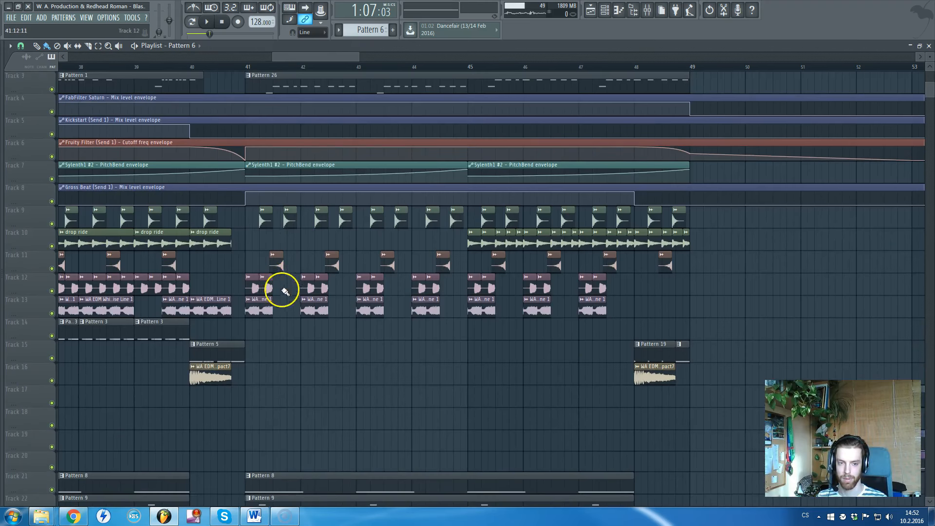
{"action": "scroll", "coordinate": [292, 288], "scroll_direction": "down", "scroll_amount": 6}
{"action": "scroll", "coordinate": [266, 286], "scroll_direction": "down", "scroll_amount": 3}
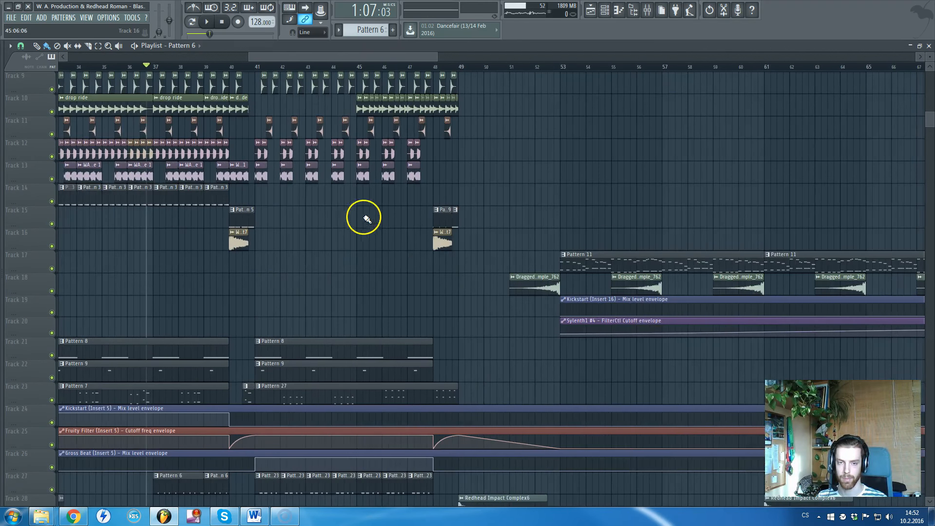
{"action": "scroll", "coordinate": [366, 219], "scroll_direction": "up", "scroll_amount": 2}
{"action": "scroll", "coordinate": [409, 156], "scroll_direction": "down", "scroll_amount": 2}
{"action": "scroll", "coordinate": [414, 192], "scroll_direction": "down", "scroll_amount": 5}
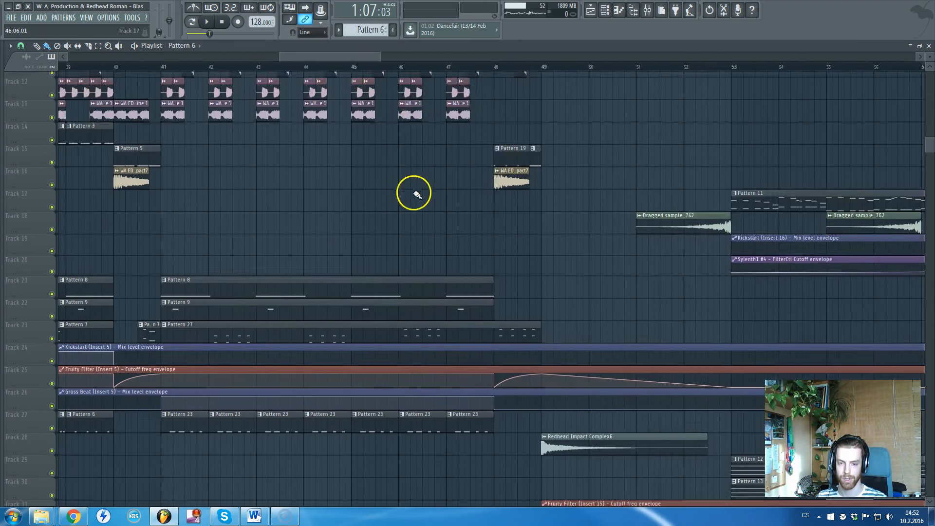
{"action": "scroll", "coordinate": [261, 255], "scroll_direction": "up", "scroll_amount": 5}
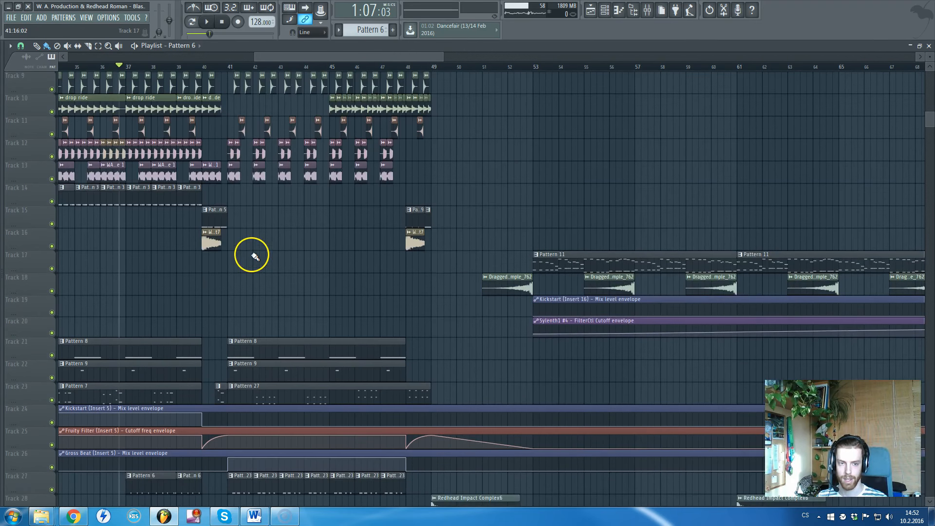
Select Pattern 23 on track 27, view its WAEDME Tom8 notes in the channel rack and return to the playlist.
{"action": "scroll", "coordinate": [249, 255], "scroll_direction": "down", "scroll_amount": 5}
{"action": "scroll", "coordinate": [262, 279], "scroll_direction": "down", "scroll_amount": 3}
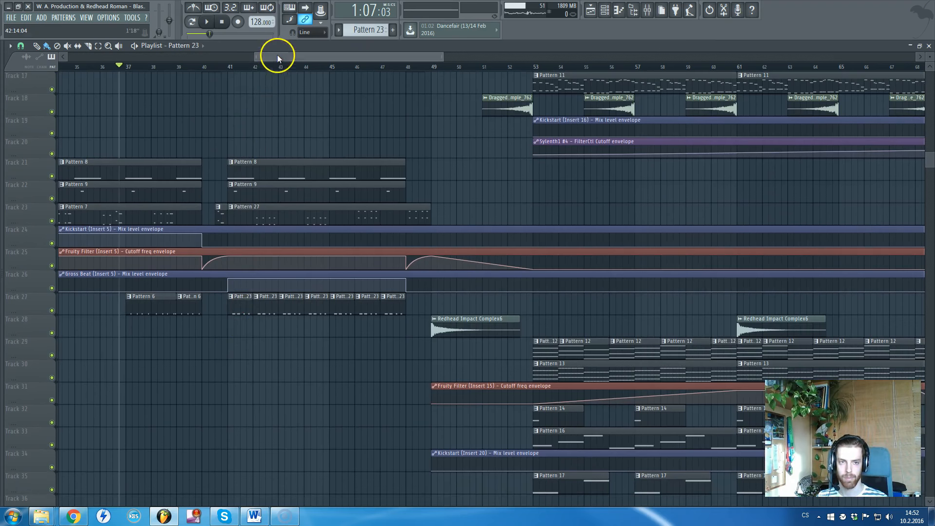
{"action": "key", "text": "F5"}
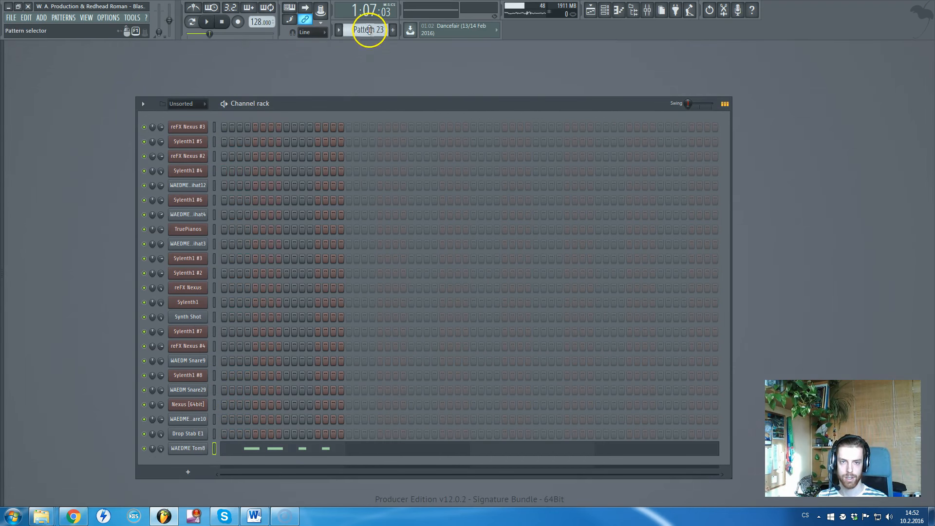
{"action": "key", "text": "F5"}
Examine the uplifter, downlifter, riser and crash clips on tracks 45 to 49 around bars 32 to 49.
{"action": "scroll", "coordinate": [439, 225], "scroll_direction": "down", "scroll_amount": 1}
{"action": "scroll", "coordinate": [441, 227], "scroll_direction": "up", "scroll_amount": 11}
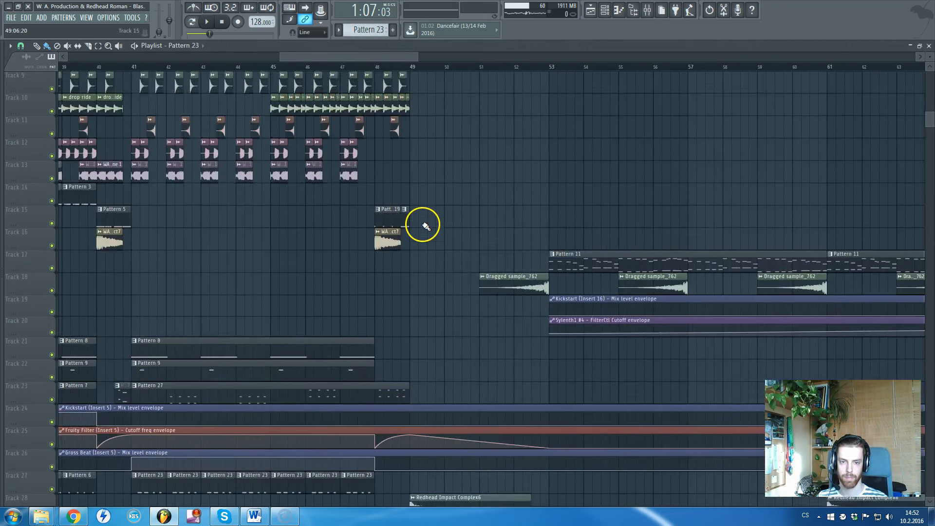
{"action": "scroll", "coordinate": [423, 227], "scroll_direction": "down", "scroll_amount": 19}
{"action": "scroll", "coordinate": [419, 245], "scroll_direction": "down", "scroll_amount": 2}
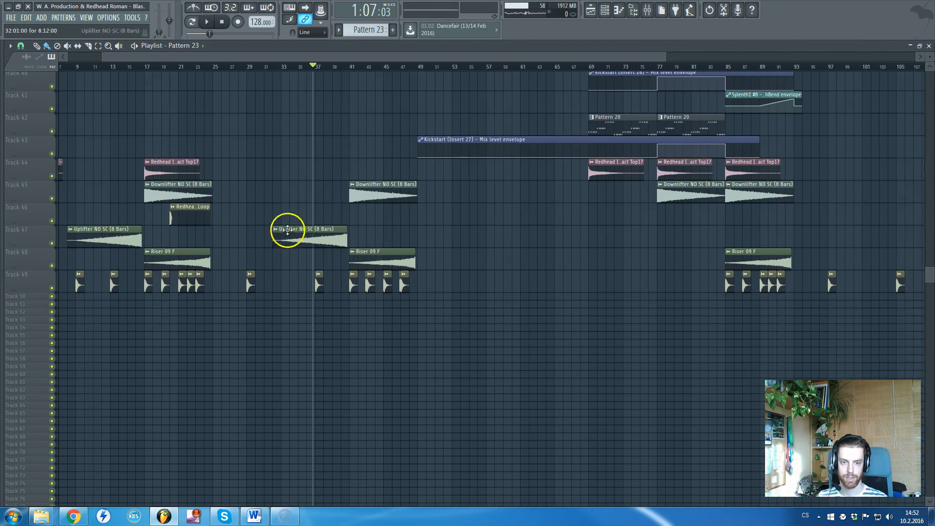
{"action": "scroll", "coordinate": [356, 253], "scroll_direction": "up", "scroll_amount": 3}
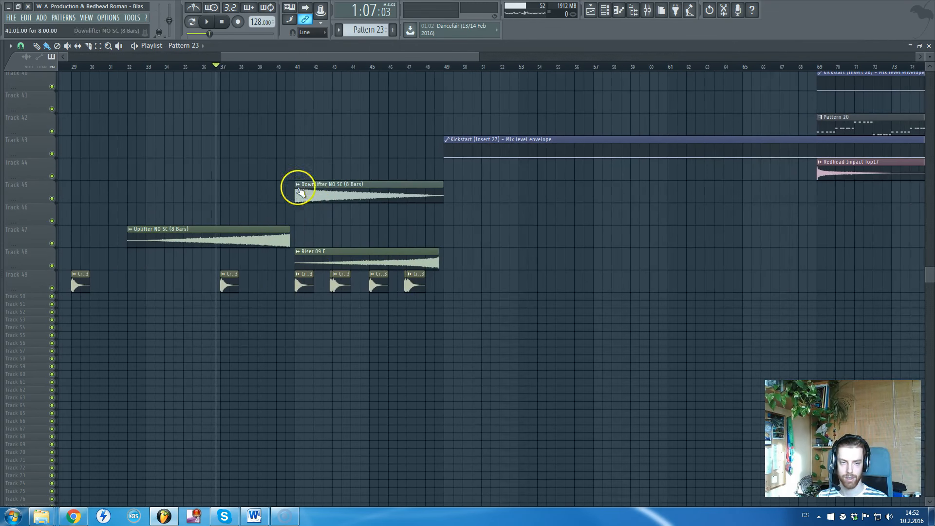
{"action": "scroll", "coordinate": [309, 240], "scroll_direction": "down", "scroll_amount": 3}
{"action": "scroll", "coordinate": [317, 273], "scroll_direction": "up", "scroll_amount": 5}
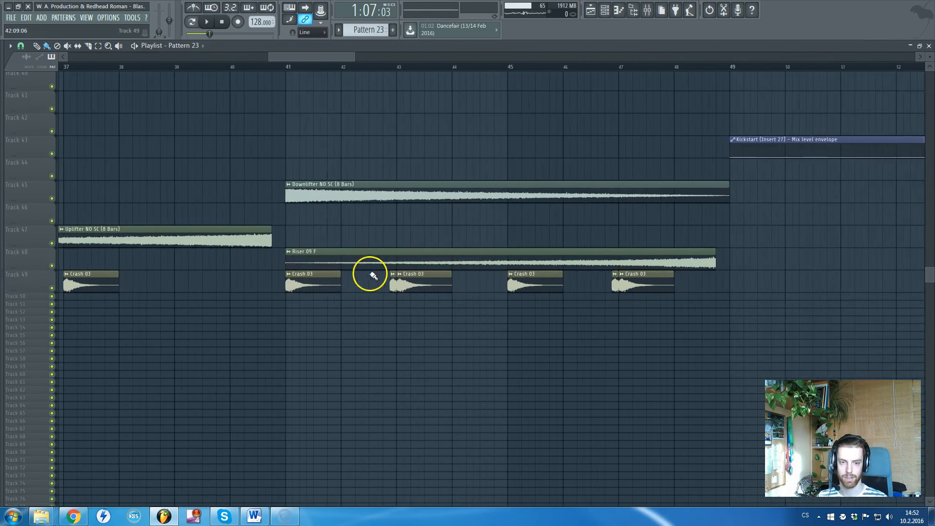
{"action": "scroll", "coordinate": [369, 272], "scroll_direction": "down", "scroll_amount": 4}
Start playback from just before bar 49 and view the filter envelopes and effect clips leading into bar 53.
{"action": "scroll", "coordinate": [616, 246], "scroll_direction": "up", "scroll_amount": 20}
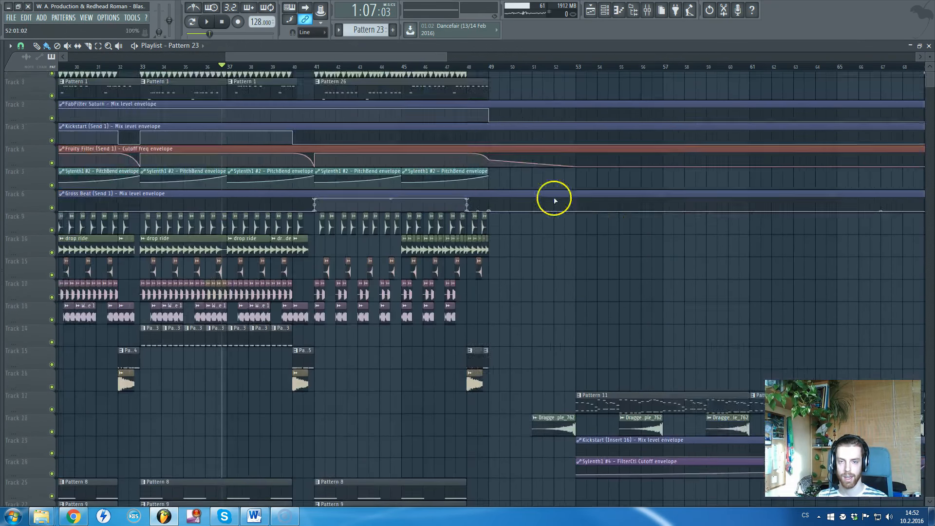
{"action": "scroll", "coordinate": [498, 114], "scroll_direction": "up", "scroll_amount": 1}
{"action": "scroll", "coordinate": [668, 210], "scroll_direction": "down", "scroll_amount": 3}
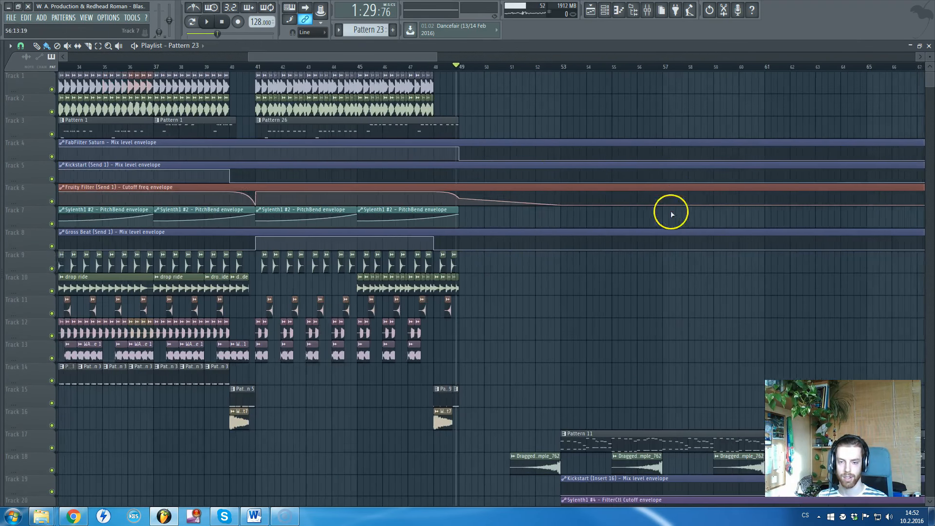
{"action": "scroll", "coordinate": [467, 220], "scroll_direction": "up", "scroll_amount": 3}
{"action": "scroll", "coordinate": [441, 229], "scroll_direction": "down", "scroll_amount": 3}
{"action": "key", "text": "space"}
{"action": "scroll", "coordinate": [444, 232], "scroll_direction": "down", "scroll_amount": 3}
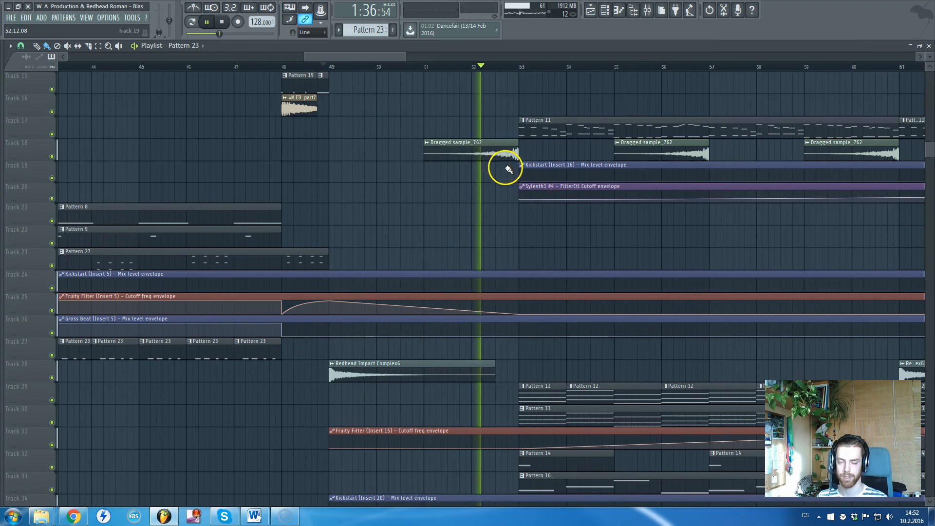
Stop playback and examine the Pattern 11, reverse sample and cutoff envelope clips entering at bar 53.
{"action": "scroll", "coordinate": [437, 214], "scroll_direction": "down", "scroll_amount": 3}
{"action": "scroll", "coordinate": [647, 195], "scroll_direction": "up", "scroll_amount": 2}
{"action": "key", "text": "space"}
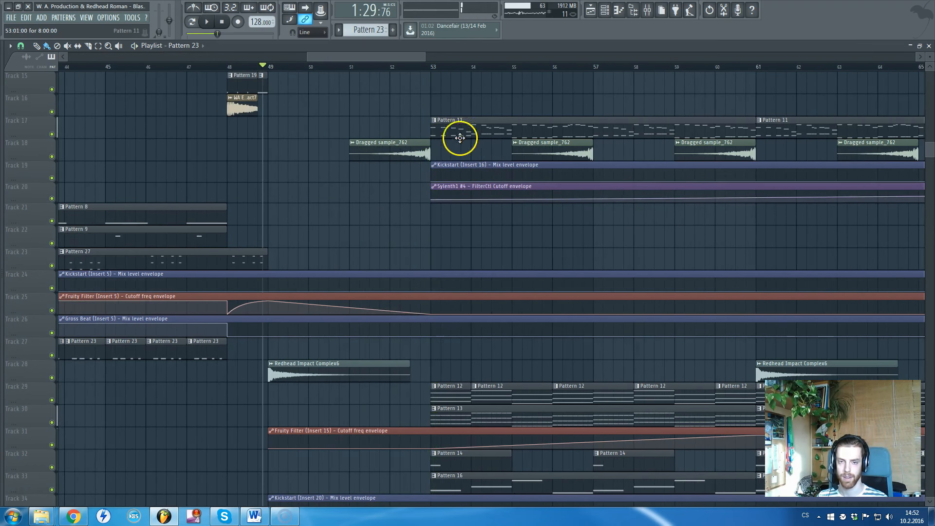
{"action": "scroll", "coordinate": [403, 59], "scroll_direction": "down", "scroll_amount": 3}
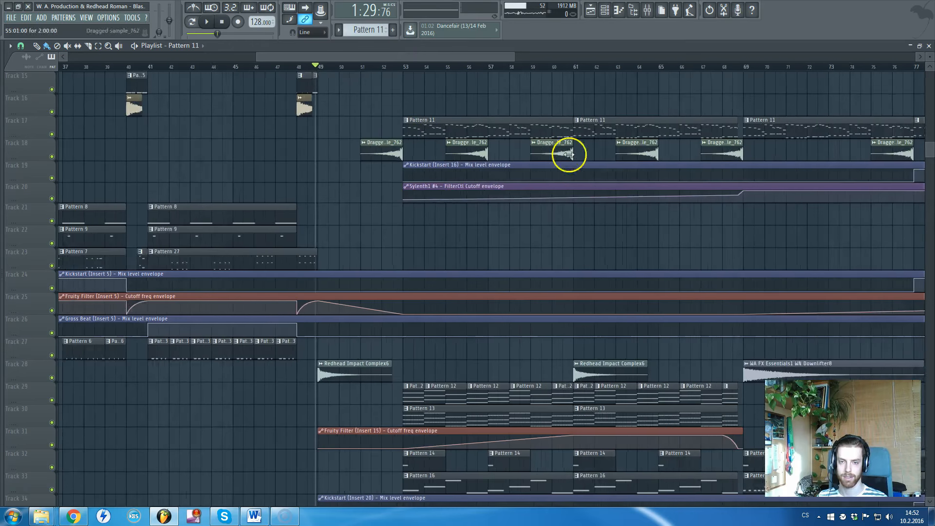
{"action": "scroll", "coordinate": [590, 190], "scroll_direction": "down", "scroll_amount": 2}
{"action": "scroll", "coordinate": [598, 206], "scroll_direction": "up", "scroll_amount": 2}
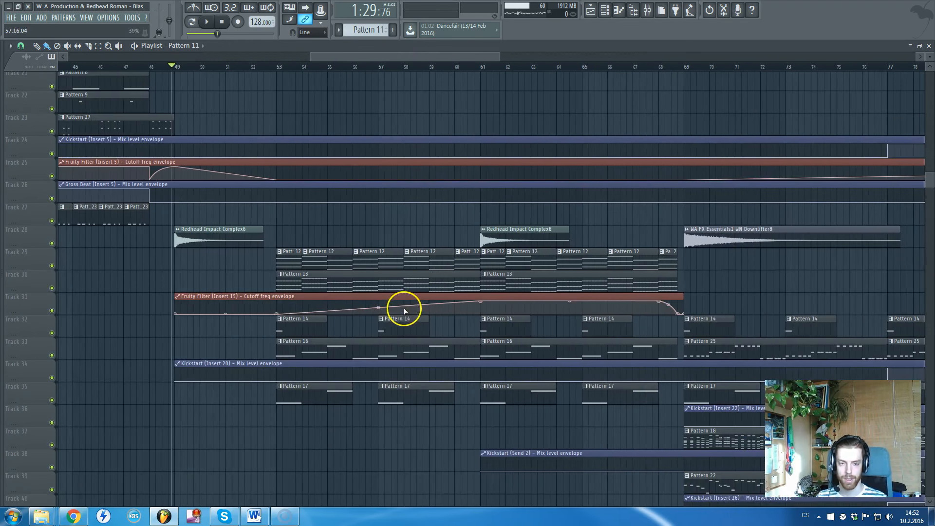
{"action": "scroll", "coordinate": [403, 312], "scroll_direction": "down", "scroll_amount": 1}
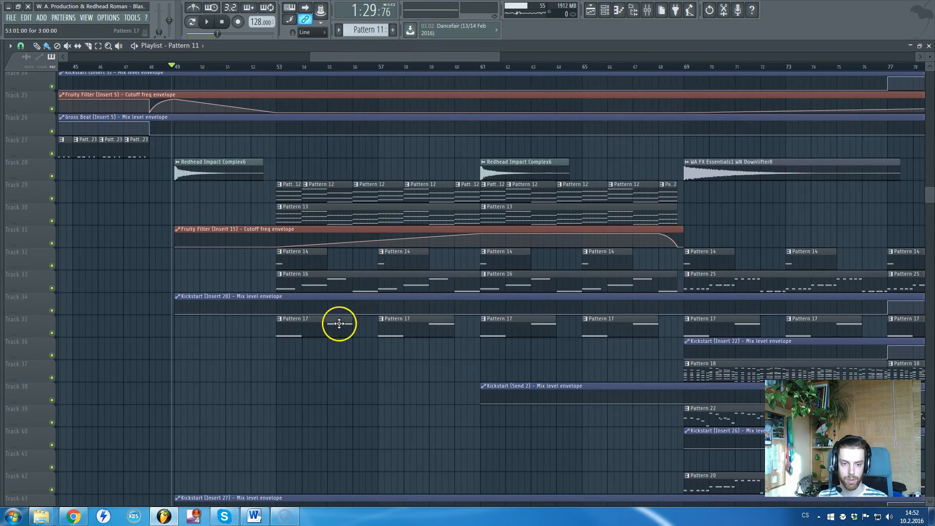
Open Pattern 17 on track 35, audition its TruePianos notes in pattern mode and return to the playlist.
{"action": "double_click", "coordinate": [321, 330]}
{"action": "key", "text": "Escape"}
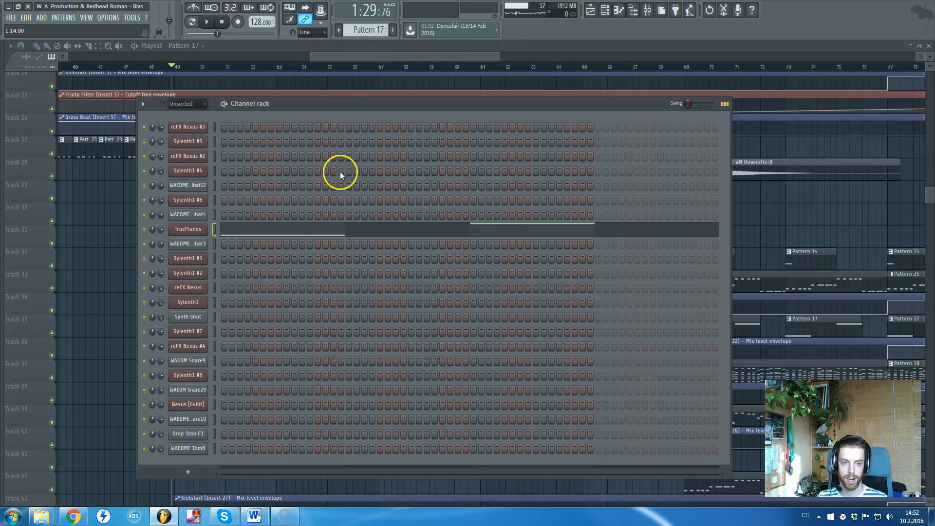
{"action": "left_click", "coordinate": [193, 22]}
{"action": "key", "text": "space"}
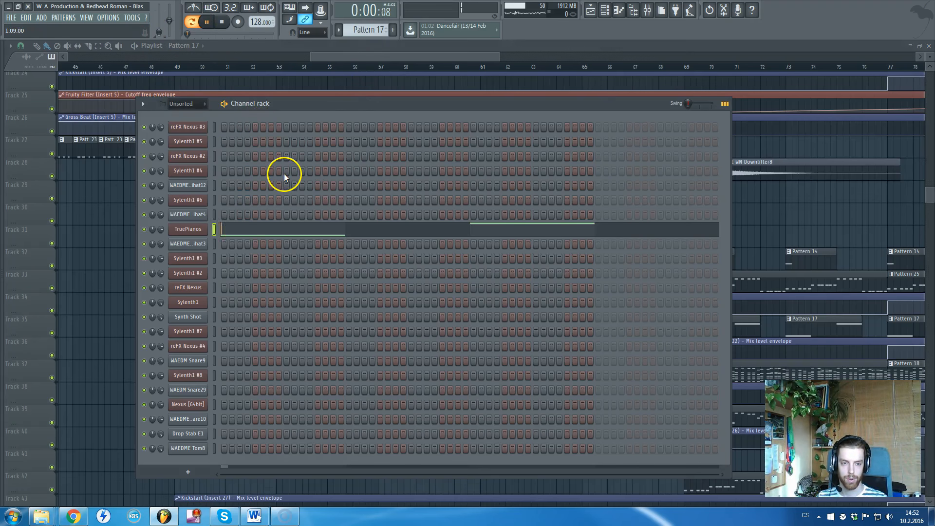
{"action": "key", "text": "space"}
{"action": "left_click", "coordinate": [345, 48]}
{"action": "scroll", "coordinate": [321, 121], "scroll_direction": "up", "scroll_amount": 2}
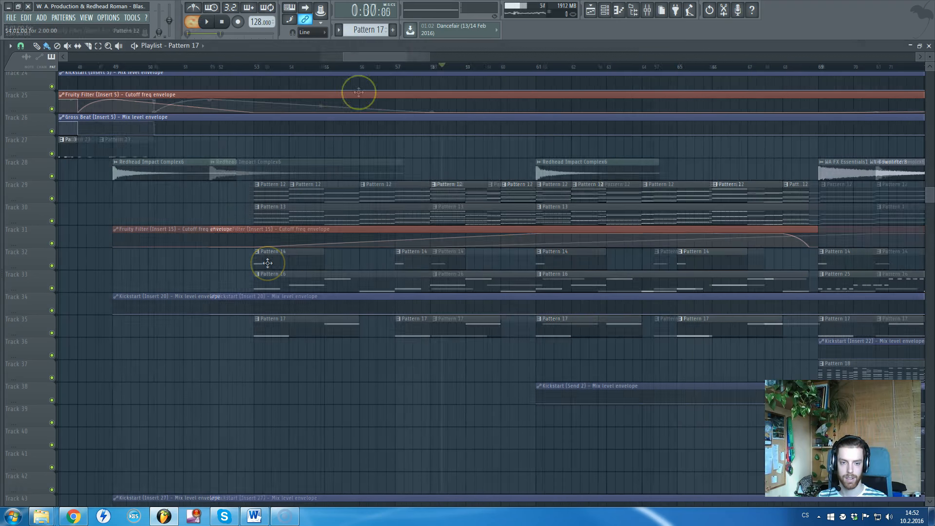
Play the song from bar 53 while viewing the layers on tracks 28 to 35, and stop playback.
{"action": "scroll", "coordinate": [563, 122], "scroll_direction": "up", "scroll_amount": 3}
{"action": "scroll", "coordinate": [432, 190], "scroll_direction": "down", "scroll_amount": 2}
{"action": "scroll", "coordinate": [392, 286], "scroll_direction": "up", "scroll_amount": 1}
{"action": "scroll", "coordinate": [393, 288], "scroll_direction": "up", "scroll_amount": 1}
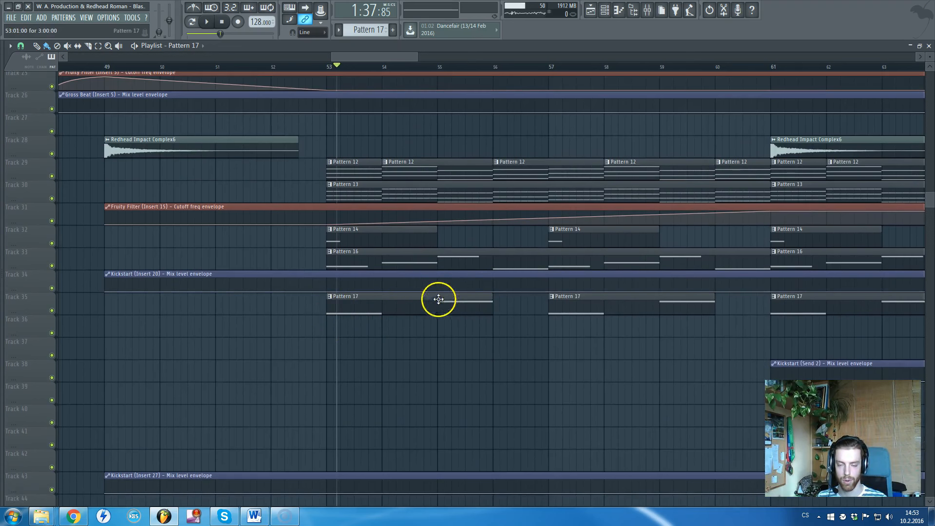
{"action": "scroll", "coordinate": [438, 299], "scroll_direction": "down", "scroll_amount": 3}
{"action": "key", "text": "space"}
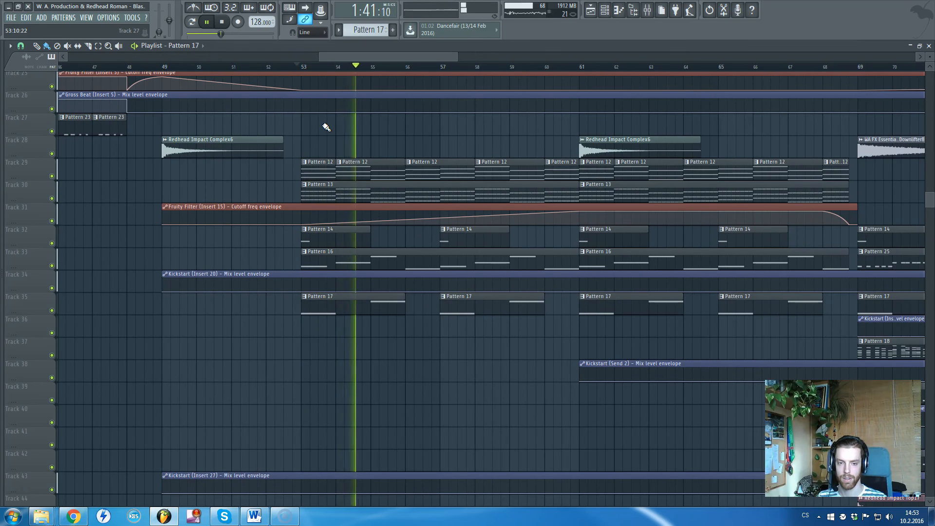
{"action": "scroll", "coordinate": [548, 234], "scroll_direction": "down", "scroll_amount": 3}
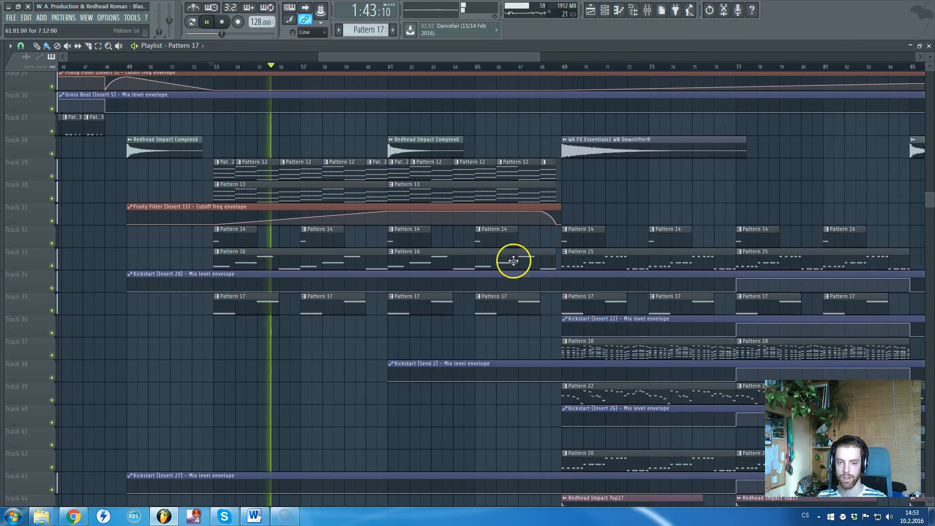
{"action": "key", "text": "space"}
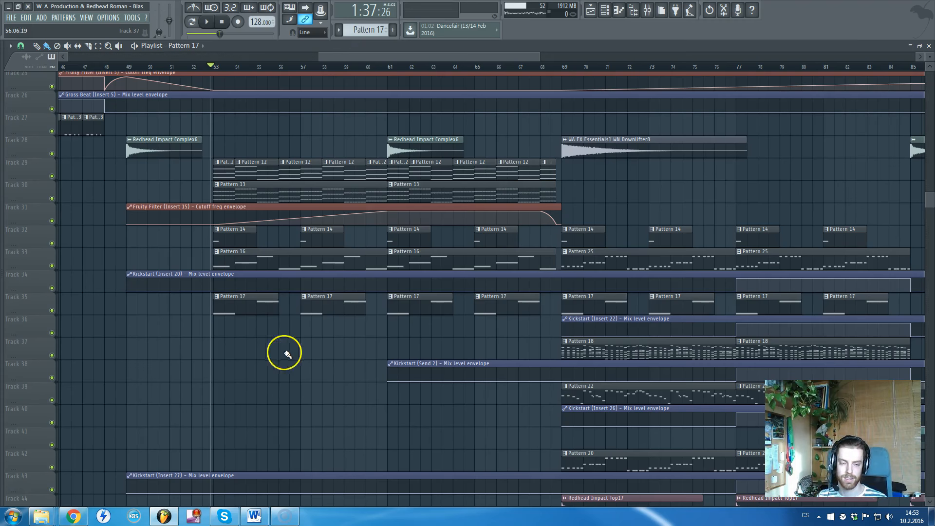
Select Pattern 16 on track 33, inspect its Sylenth1 #6 synth settings and return to the playlist.
{"action": "scroll", "coordinate": [288, 354], "scroll_direction": "up", "scroll_amount": 3}
{"action": "scroll", "coordinate": [251, 327], "scroll_direction": "up", "scroll_amount": 4}
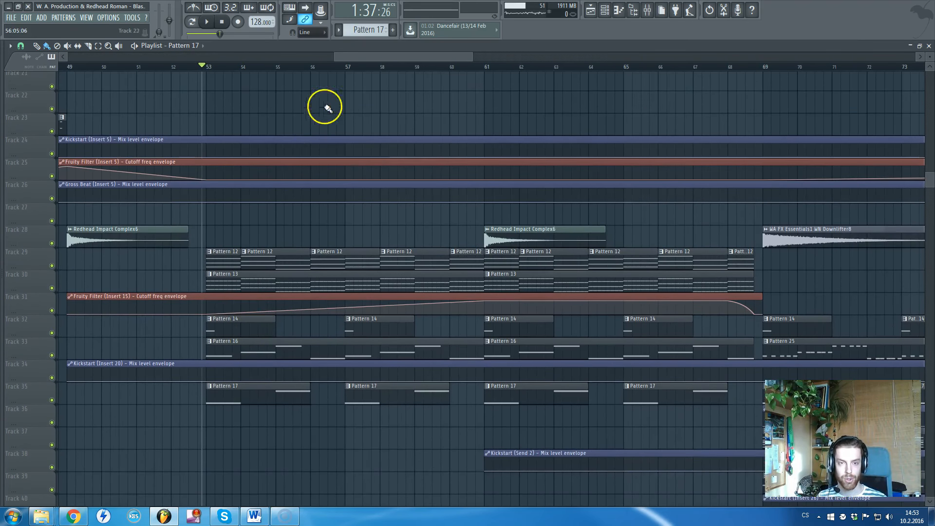
{"action": "scroll", "coordinate": [267, 344], "scroll_direction": "down", "scroll_amount": 3}
{"action": "left_click", "coordinate": [314, 357]}
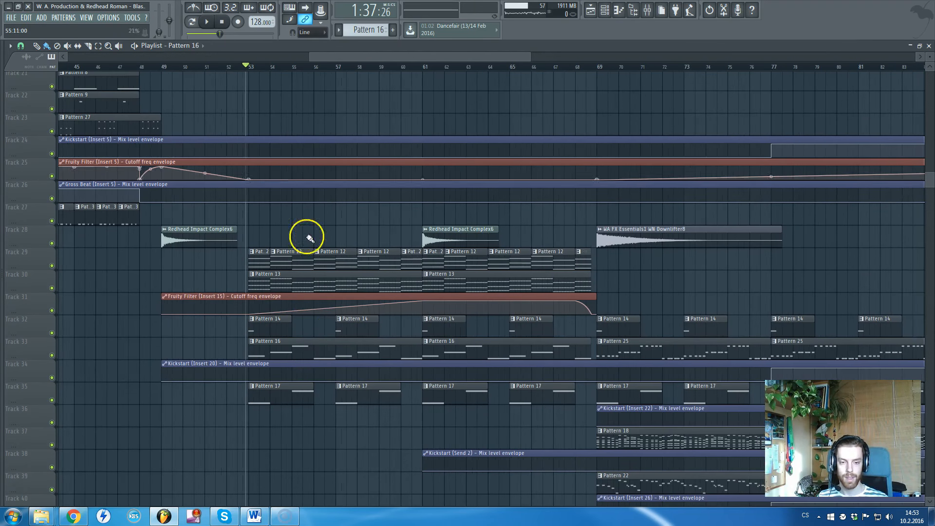
{"action": "key", "text": "F5"}
{"action": "left_click", "coordinate": [183, 202]}
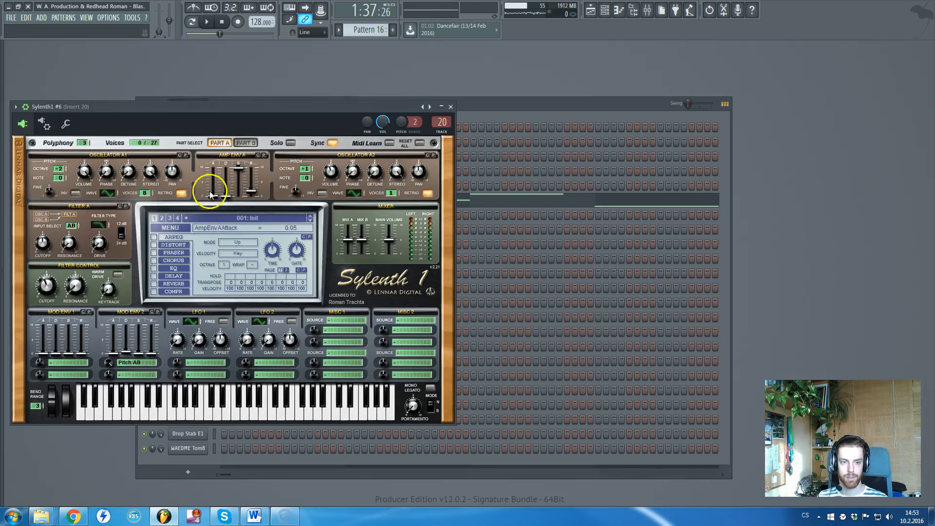
{"action": "left_click", "coordinate": [192, 21]}
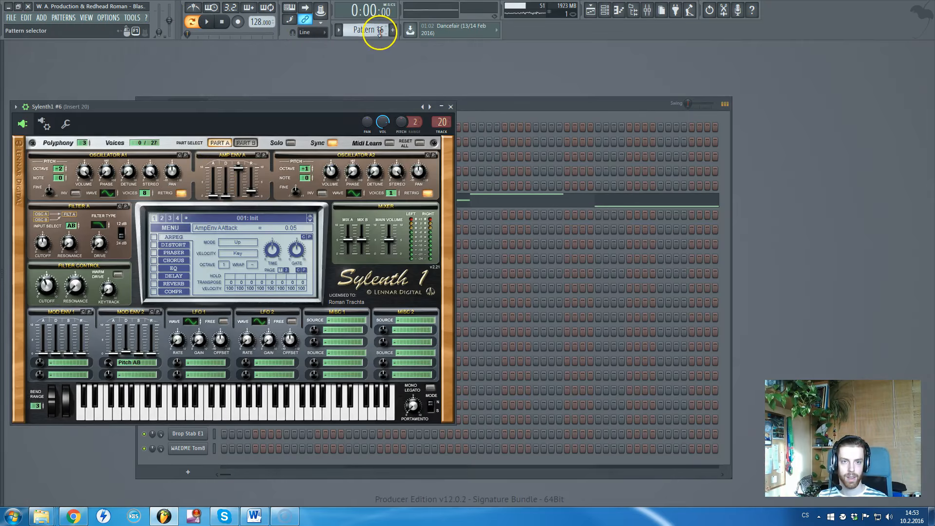
{"action": "key", "text": "F5"}
Open Pattern 13 on track 30, then return to the playlist and listen to the song from around bar 56.
{"action": "scroll", "coordinate": [370, 139], "scroll_direction": "up", "scroll_amount": 3}
{"action": "scroll", "coordinate": [360, 351], "scroll_direction": "down", "scroll_amount": 3}
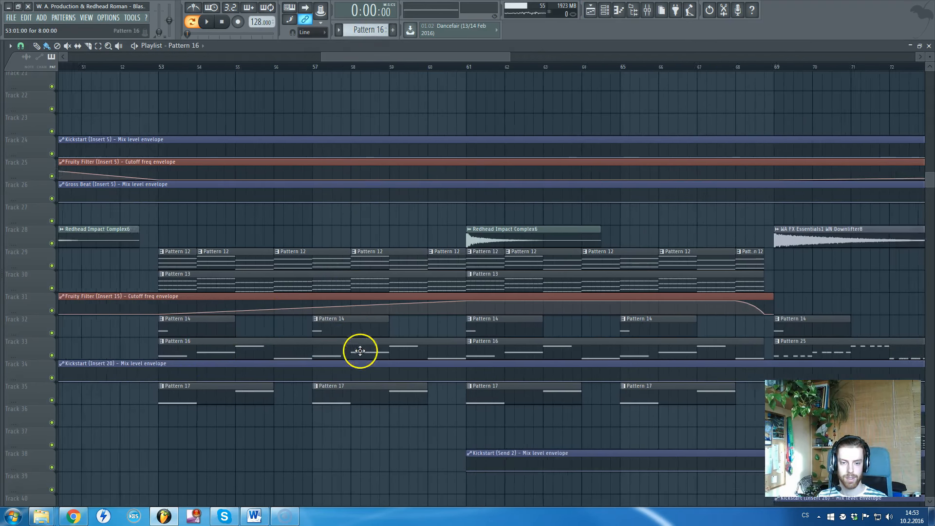
{"action": "scroll", "coordinate": [302, 326], "scroll_direction": "up", "scroll_amount": 2}
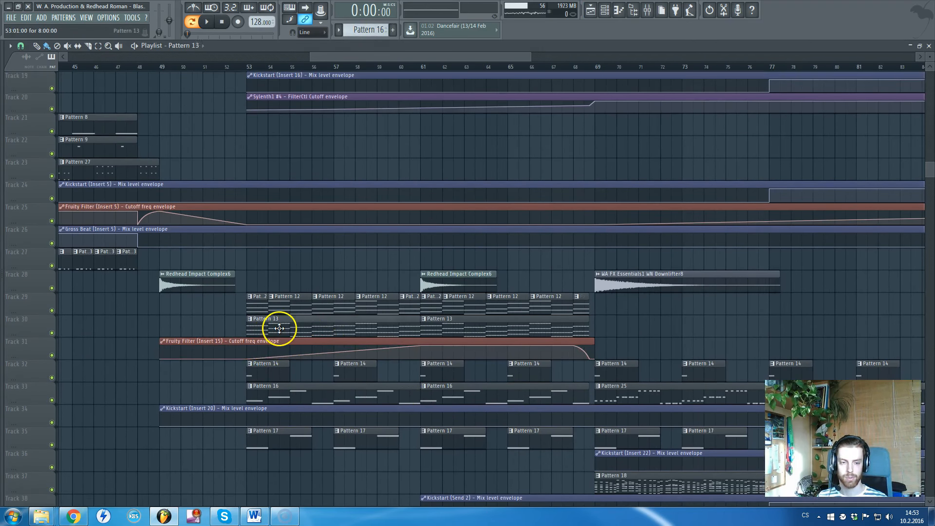
{"action": "double_click", "coordinate": [280, 331]}
{"action": "left_click", "coordinate": [206, 21]}
{"action": "left_click", "coordinate": [371, 46]}
{"action": "scroll", "coordinate": [361, 94], "scroll_direction": "down", "scroll_amount": 2}
{"action": "left_click", "coordinate": [335, 67]}
{"action": "key", "text": "space"}
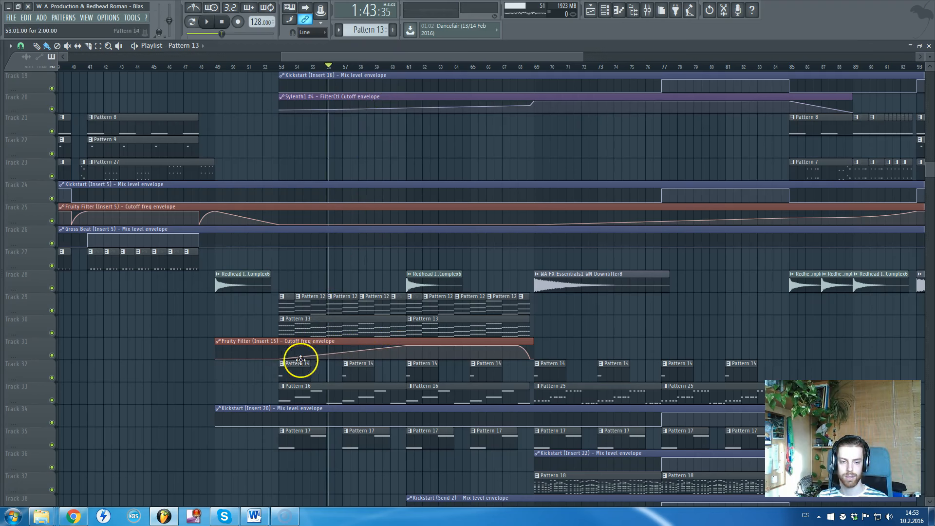
Open Pattern 12 on track 29, audition it in pattern mode and return to the playlist.
{"action": "double_click", "coordinate": [317, 306]}
{"action": "left_click", "coordinate": [178, 60]}
{"action": "left_click", "coordinate": [189, 22]}
{"action": "key", "text": "space"}
{"action": "left_click", "coordinate": [296, 53]}
Open Pattern 11 on track 17, audition its Sylenth1 #4 notes in pattern mode and return to the playlist.
{"action": "scroll", "coordinate": [312, 97], "scroll_direction": "down", "scroll_amount": 2}
{"action": "scroll", "coordinate": [308, 132], "scroll_direction": "up", "scroll_amount": 2}
{"action": "scroll", "coordinate": [308, 132], "scroll_direction": "up", "scroll_amount": 4}
{"action": "key", "text": "space"}
{"action": "double_click", "coordinate": [323, 304]}
{"action": "key", "text": "Escape"}
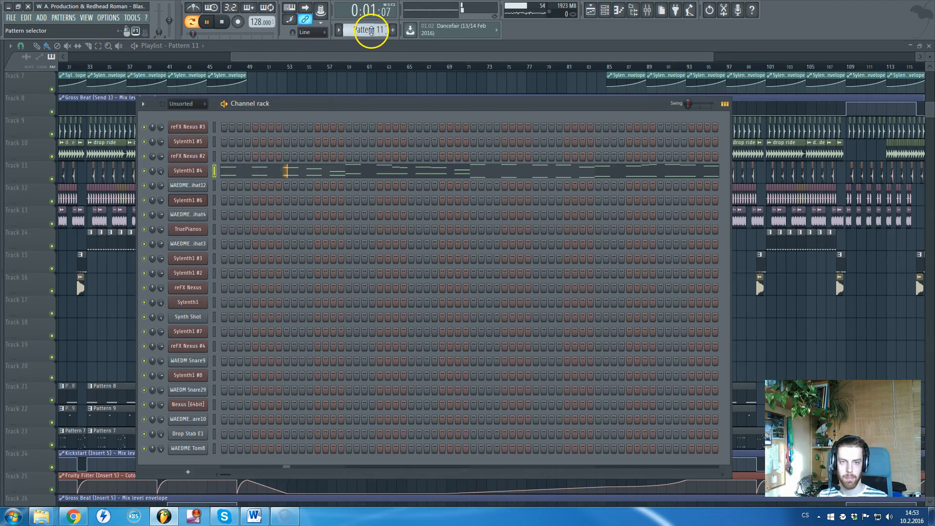
{"action": "left_click", "coordinate": [374, 54]}
Examine the arrangement of patterns, automation envelopes and effect clips on tracks 17 to 49 from bar 49 onward.
{"action": "scroll", "coordinate": [382, 180], "scroll_direction": "down", "scroll_amount": 3}
{"action": "scroll", "coordinate": [392, 221], "scroll_direction": "up", "scroll_amount": 2}
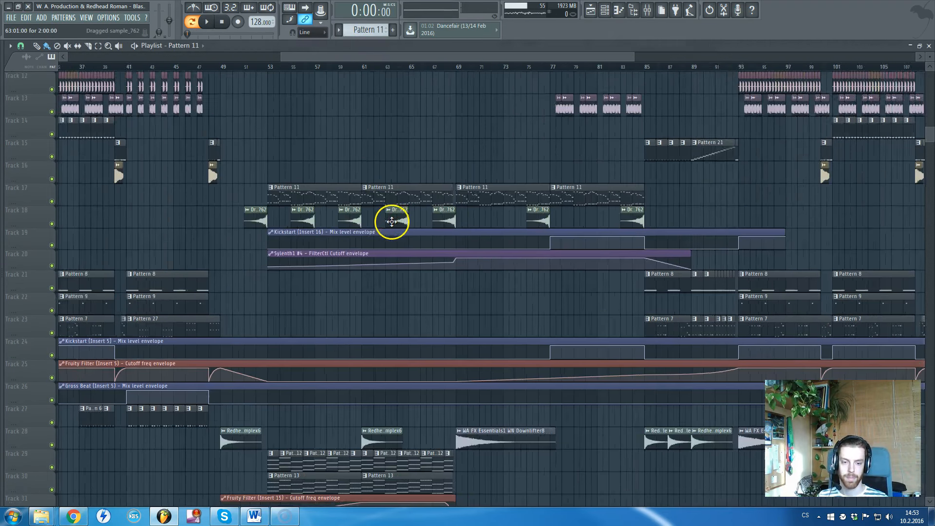
{"action": "scroll", "coordinate": [367, 249], "scroll_direction": "down", "scroll_amount": 8}
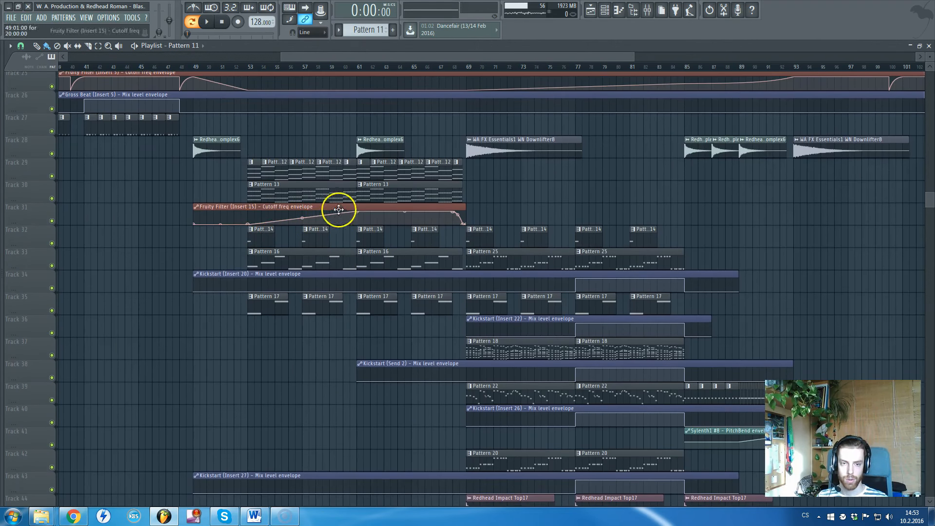
{"action": "scroll", "coordinate": [299, 173], "scroll_direction": "down", "scroll_amount": 5}
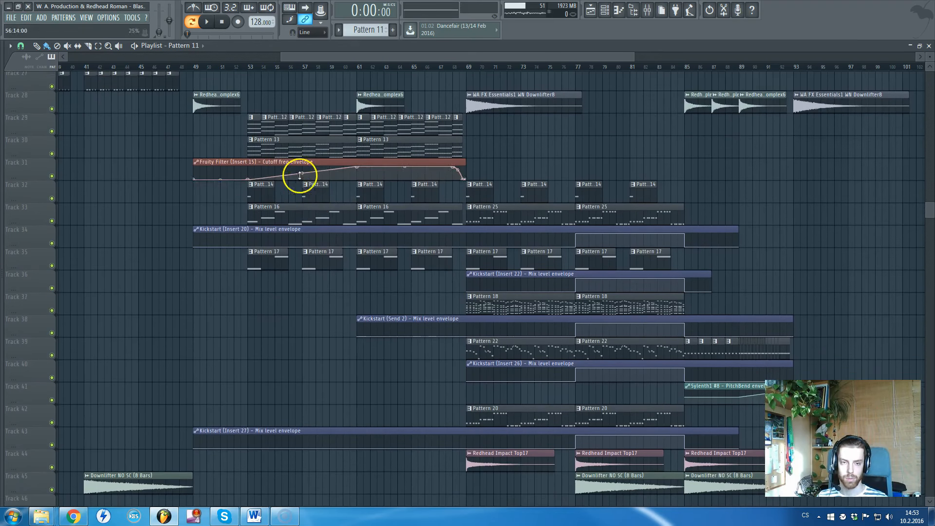
{"action": "scroll", "coordinate": [314, 251], "scroll_direction": "down", "scroll_amount": 3}
{"action": "scroll", "coordinate": [393, 259], "scroll_direction": "up", "scroll_amount": 10}
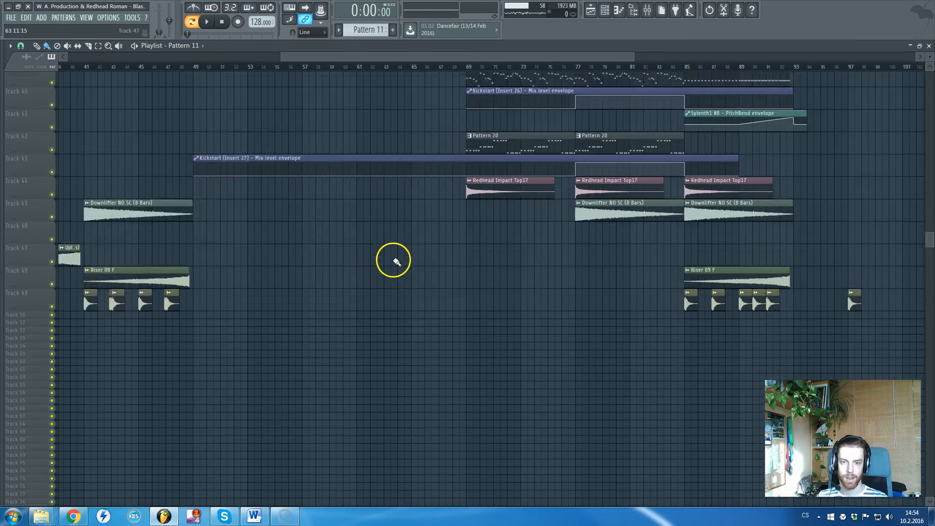
Place the song position at bar 61 and examine the synth layers and filter envelopes leading into bar 69.
{"action": "left_click", "coordinate": [360, 69]}
{"action": "scroll", "coordinate": [468, 140], "scroll_direction": "up", "scroll_amount": 3}
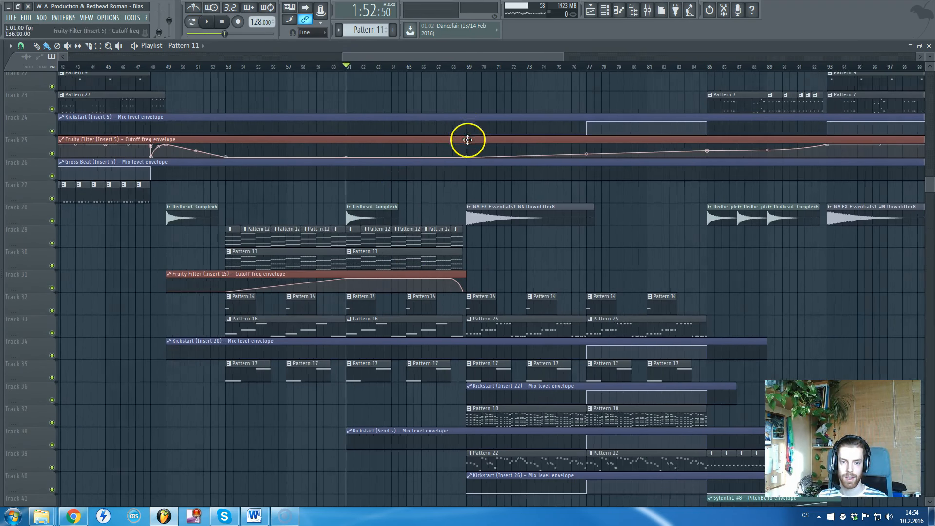
{"action": "scroll", "coordinate": [314, 220], "scroll_direction": "up", "scroll_amount": 3}
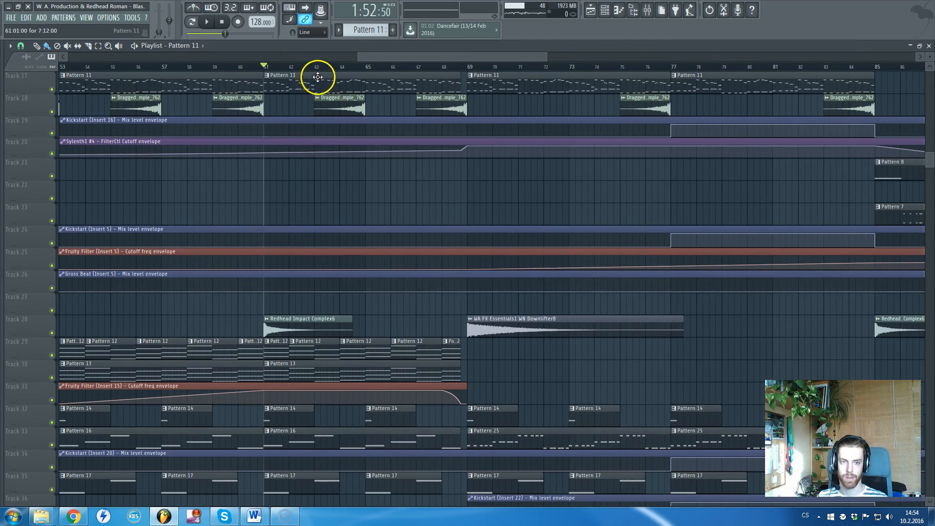
{"action": "scroll", "coordinate": [484, 156], "scroll_direction": "down", "scroll_amount": 4}
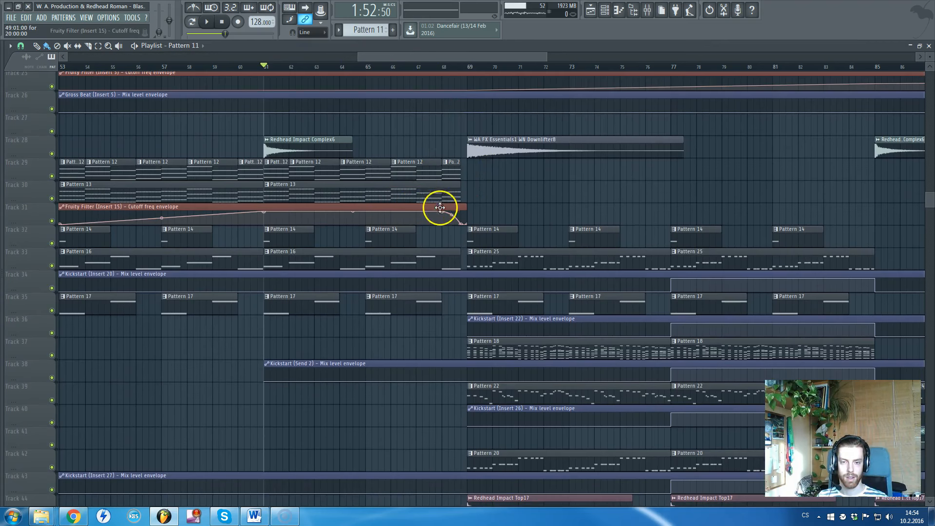
Review the new pattern layers starting at bar 69 and start playback from bar 67.
{"action": "scroll", "coordinate": [471, 234], "scroll_direction": "up", "scroll_amount": 3}
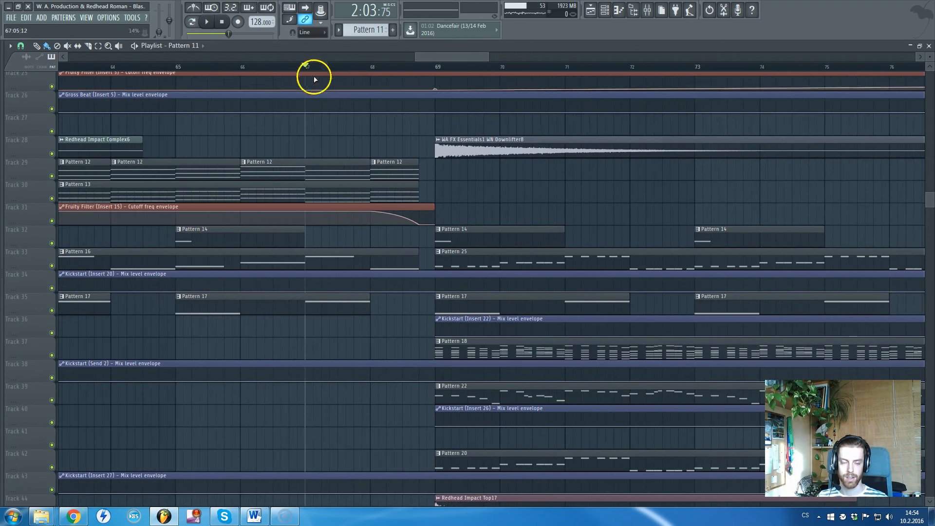
{"action": "scroll", "coordinate": [331, 126], "scroll_direction": "down", "scroll_amount": 2}
{"action": "scroll", "coordinate": [389, 195], "scroll_direction": "down", "scroll_amount": 3}
{"action": "scroll", "coordinate": [415, 284], "scroll_direction": "up", "scroll_amount": 2}
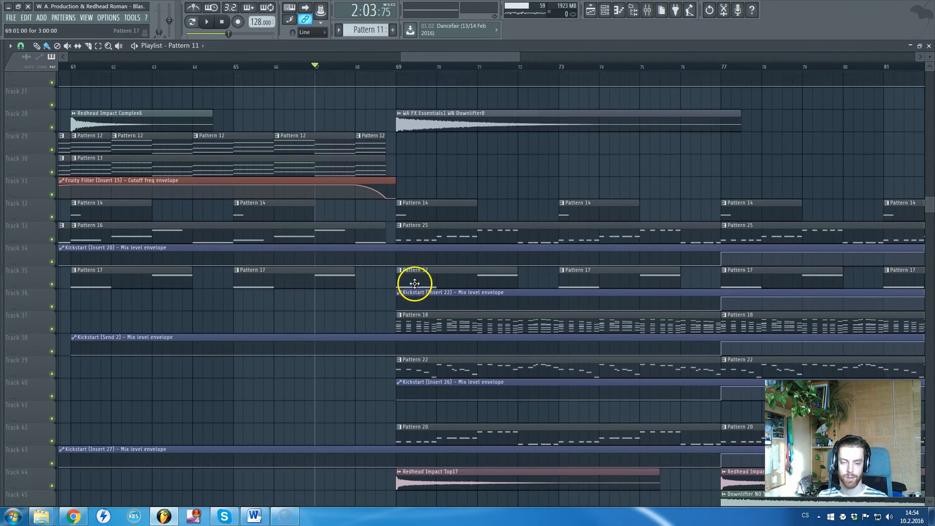
{"action": "scroll", "coordinate": [416, 194], "scroll_direction": "down", "scroll_amount": 3}
{"action": "scroll", "coordinate": [432, 265], "scroll_direction": "up", "scroll_amount": 3}
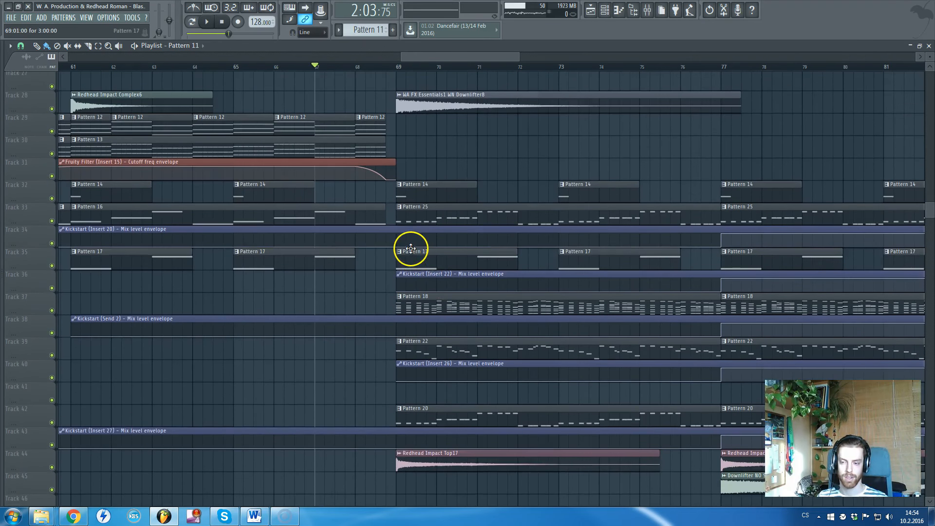
{"action": "scroll", "coordinate": [410, 249], "scroll_direction": "up", "scroll_amount": 3}
{"action": "key", "text": "space"}
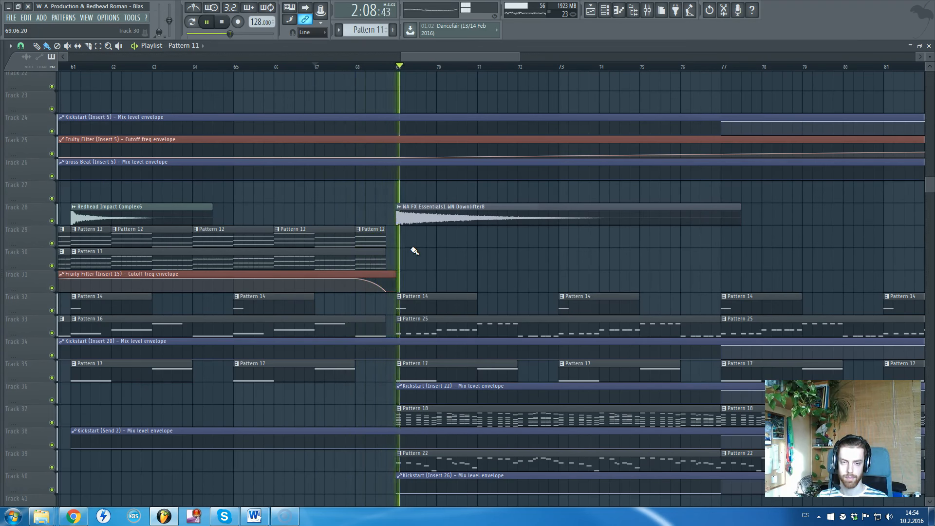
View the patterns and Kickstart mix level envelopes on tracks 32 to 45 during playback past bar 69, then stop.
{"action": "scroll", "coordinate": [414, 251], "scroll_direction": "down", "scroll_amount": 5}
{"action": "scroll", "coordinate": [497, 258], "scroll_direction": "up", "scroll_amount": 3}
{"action": "scroll", "coordinate": [355, 251], "scroll_direction": "down", "scroll_amount": 3}
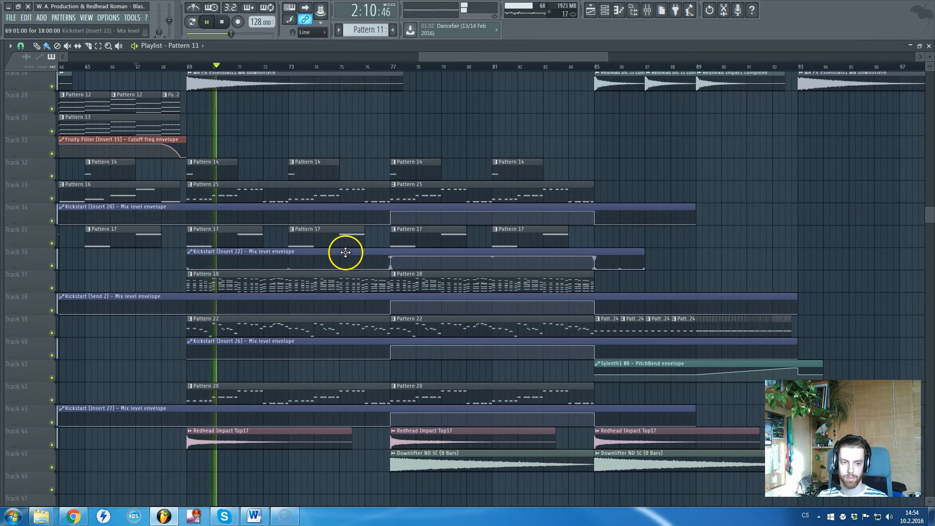
{"action": "scroll", "coordinate": [288, 258], "scroll_direction": "down", "scroll_amount": 5}
{"action": "scroll", "coordinate": [288, 262], "scroll_direction": "up", "scroll_amount": 6}
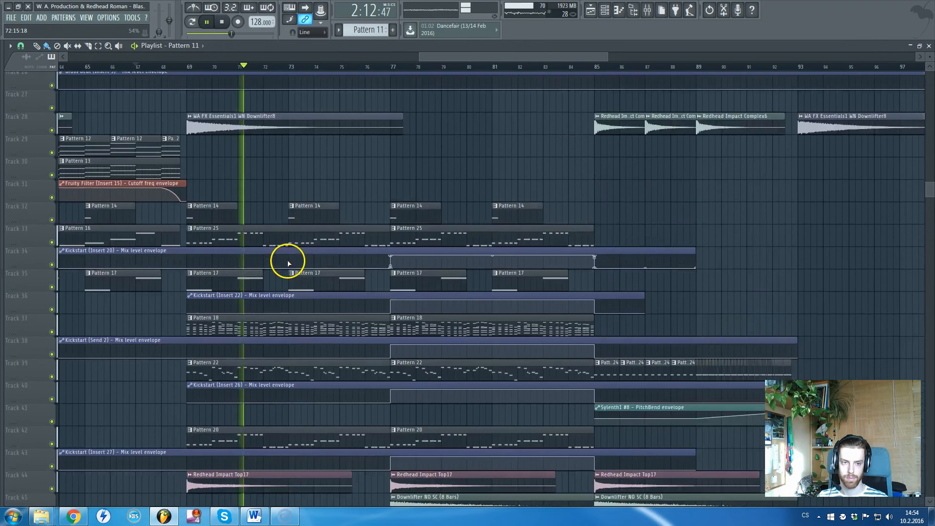
{"action": "scroll", "coordinate": [288, 263], "scroll_direction": "up", "scroll_amount": 3}
{"action": "key", "text": "space"}
Examine the Redhead Impact Top17 clip on track 44 and the layers above it at bar 69.
{"action": "scroll", "coordinate": [224, 252], "scroll_direction": "down", "scroll_amount": 4}
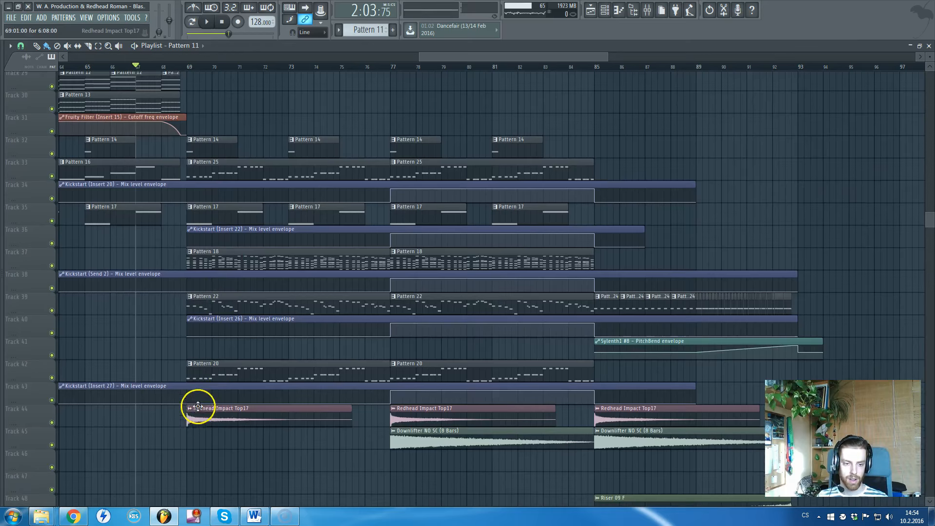
{"action": "scroll", "coordinate": [199, 177], "scroll_direction": "up", "scroll_amount": 3}
{"action": "scroll", "coordinate": [219, 439], "scroll_direction": "down", "scroll_amount": 1}
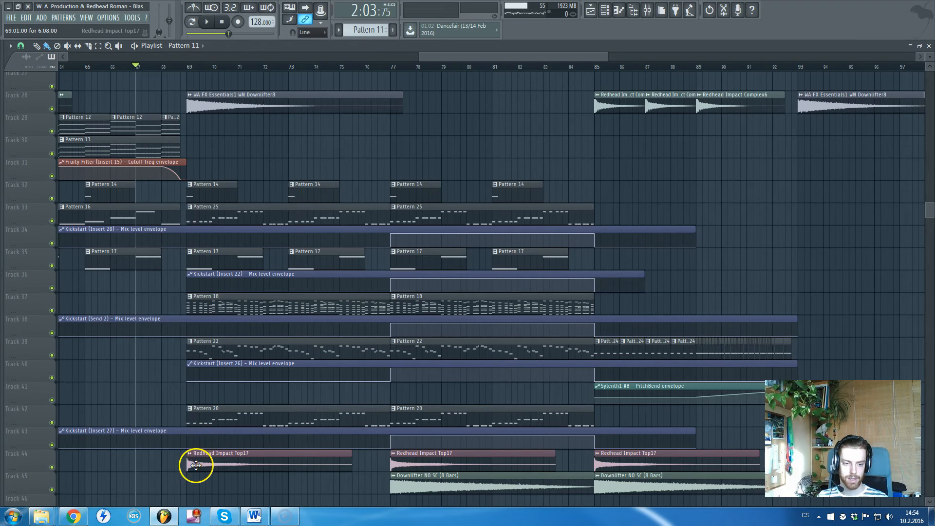
{"action": "scroll", "coordinate": [199, 460], "scroll_direction": "up", "scroll_amount": 1}
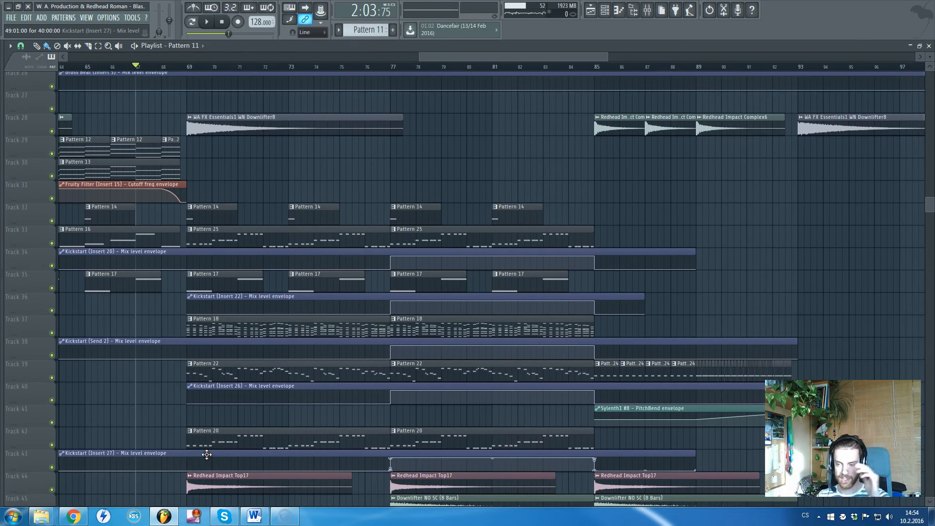
Audition Pattern 14 on its own, then return to the playlist and place the song position at bar 69.
{"action": "scroll", "coordinate": [214, 302], "scroll_direction": "down", "scroll_amount": 1}
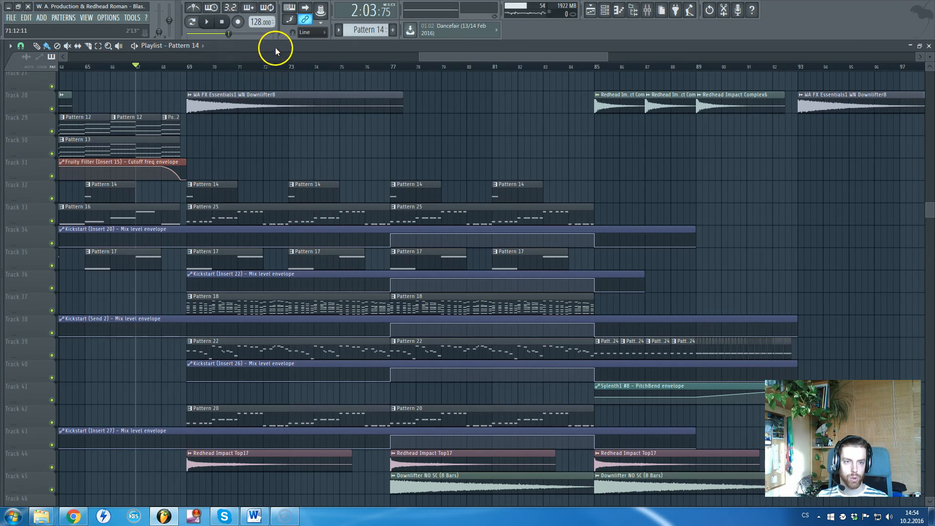
{"action": "key", "text": "F5"}
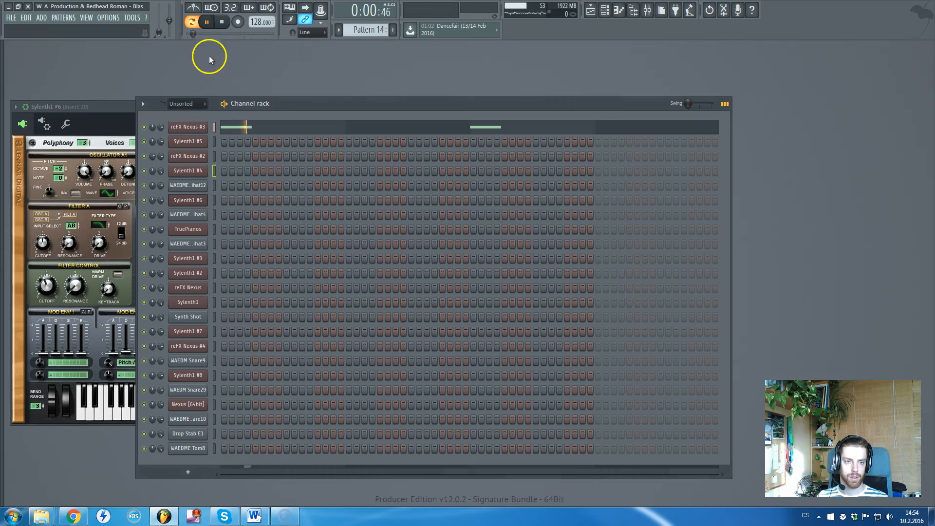
{"action": "key", "text": "F5"}
{"action": "scroll", "coordinate": [309, 160], "scroll_direction": "up", "scroll_amount": 2}
{"action": "left_click", "coordinate": [115, 67]}
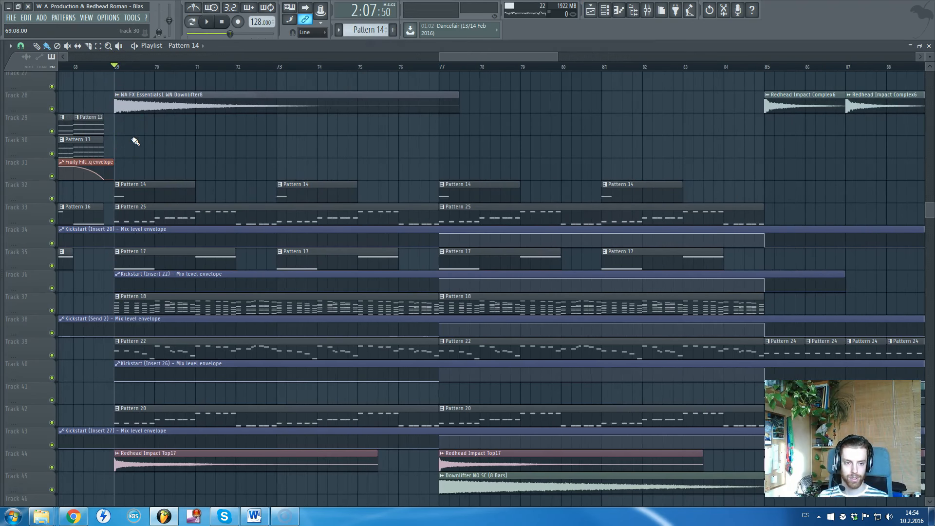
Select Pattern 25 on track 33 and play it solo to hear its Sylenth1 #6 part.
{"action": "scroll", "coordinate": [176, 203], "scroll_direction": "down", "scroll_amount": 3}
{"action": "left_click", "coordinate": [212, 210]}
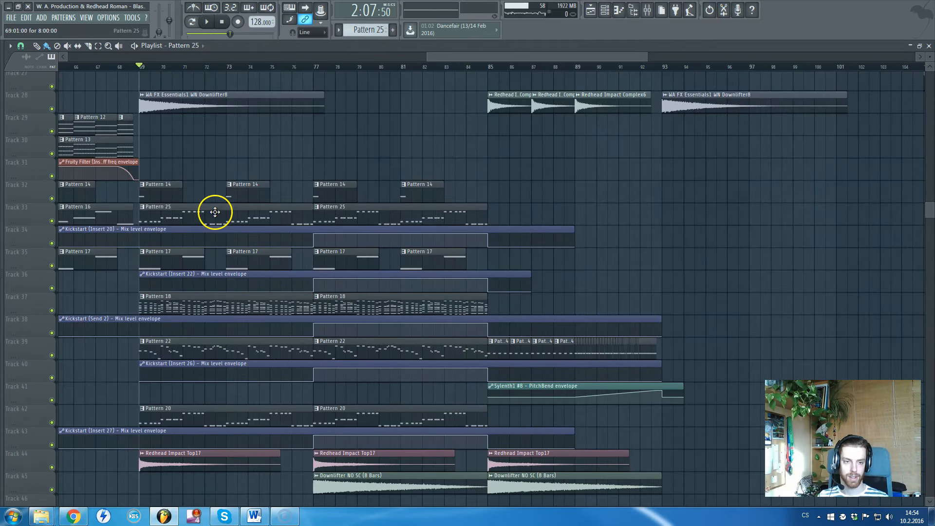
{"action": "key", "text": "F5"}
{"action": "left_click", "coordinate": [206, 22]}
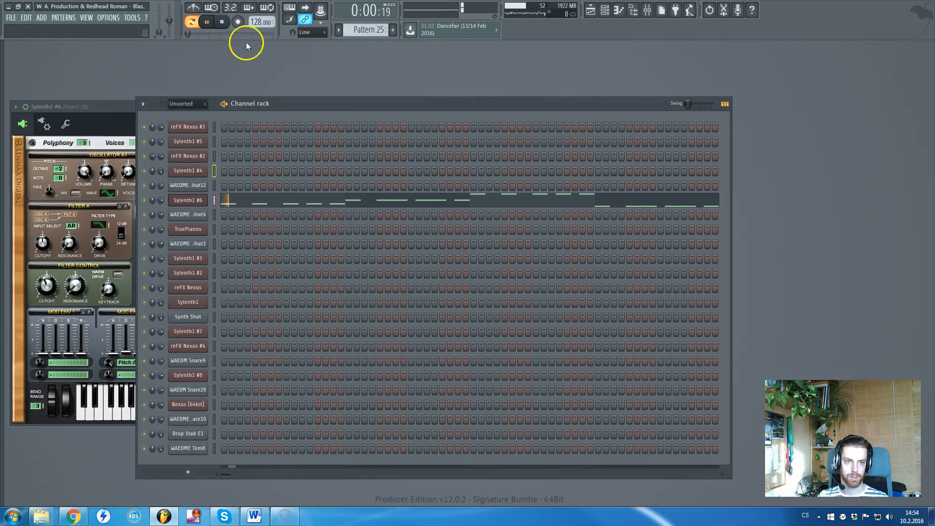
{"action": "key", "text": "F5"}
Compare the note rhythms of Pattern 16 and Pattern 25 on track 33 around bar 69.
{"action": "scroll", "coordinate": [190, 268], "scroll_direction": "down", "scroll_amount": 1}
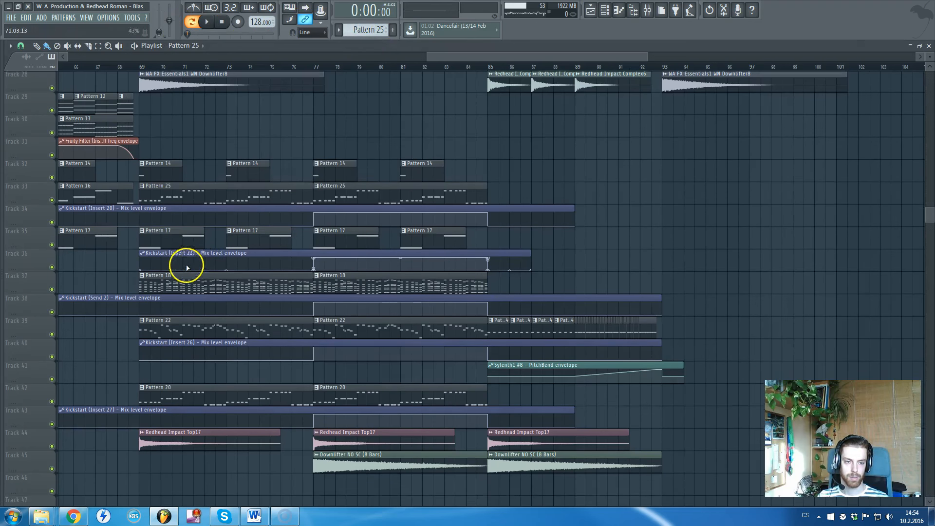
{"action": "scroll", "coordinate": [138, 200], "scroll_direction": "up", "scroll_amount": 3}
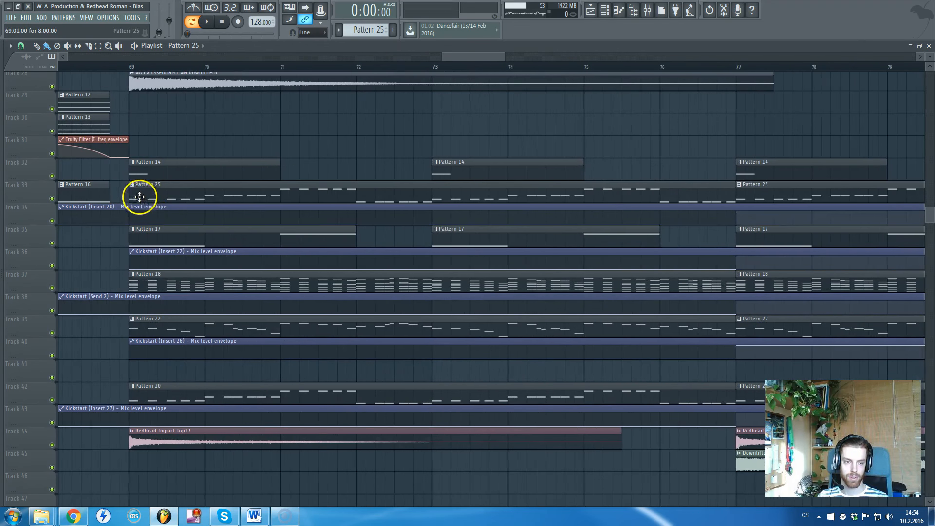
{"action": "scroll", "coordinate": [152, 199], "scroll_direction": "down", "scroll_amount": 3}
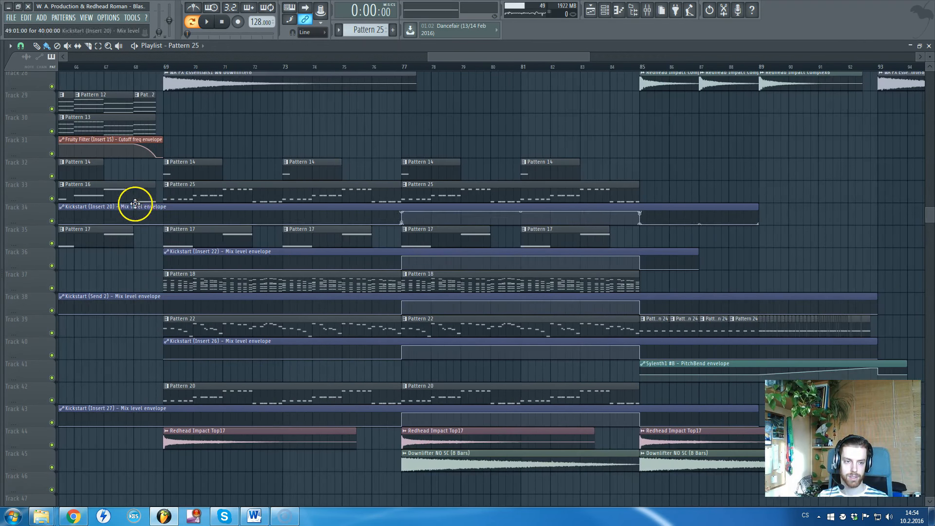
{"action": "scroll", "coordinate": [99, 198], "scroll_direction": "up", "scroll_amount": 2}
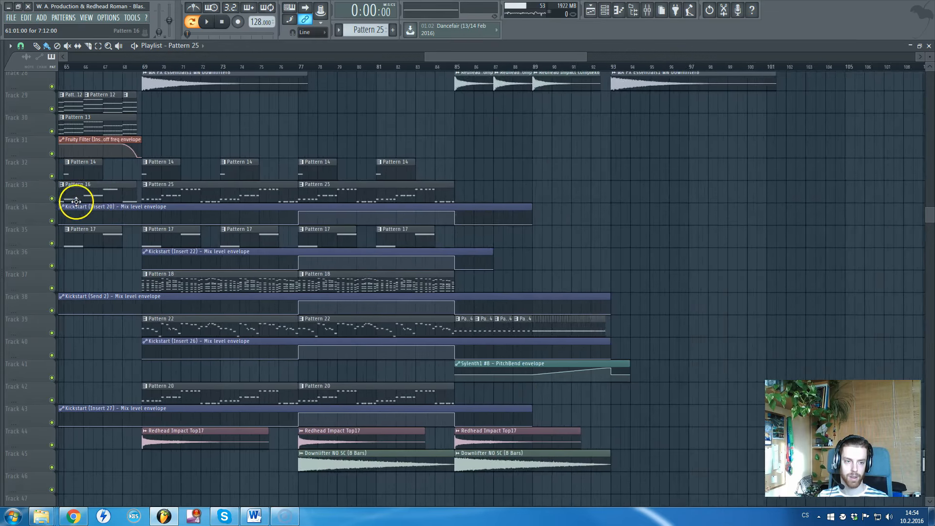
{"action": "scroll", "coordinate": [233, 195], "scroll_direction": "down", "scroll_amount": 1}
{"action": "scroll", "coordinate": [355, 228], "scroll_direction": "up", "scroll_amount": 2}
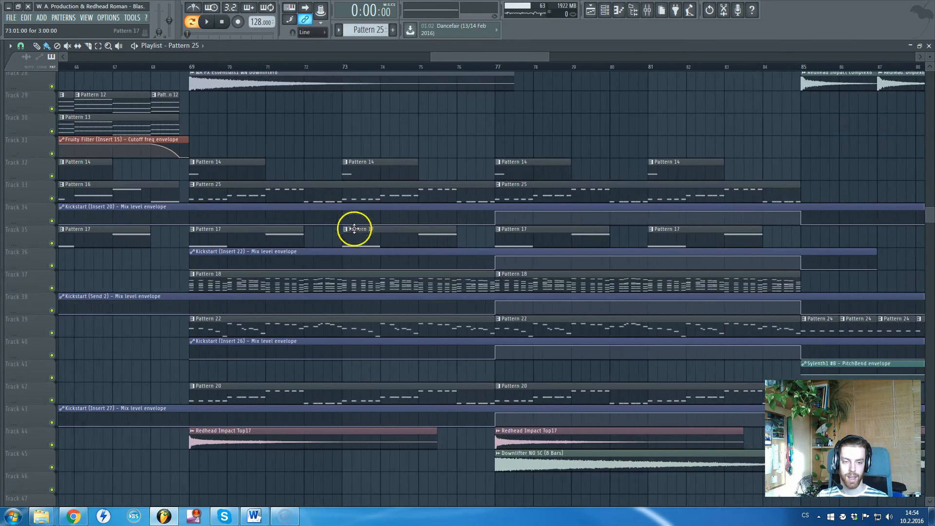
Open Pattern 18's Sylenth1 #7 notes in the piano roll and audition the chord pattern.
{"action": "left_click", "coordinate": [261, 241]}
{"action": "double_click", "coordinate": [216, 279]}
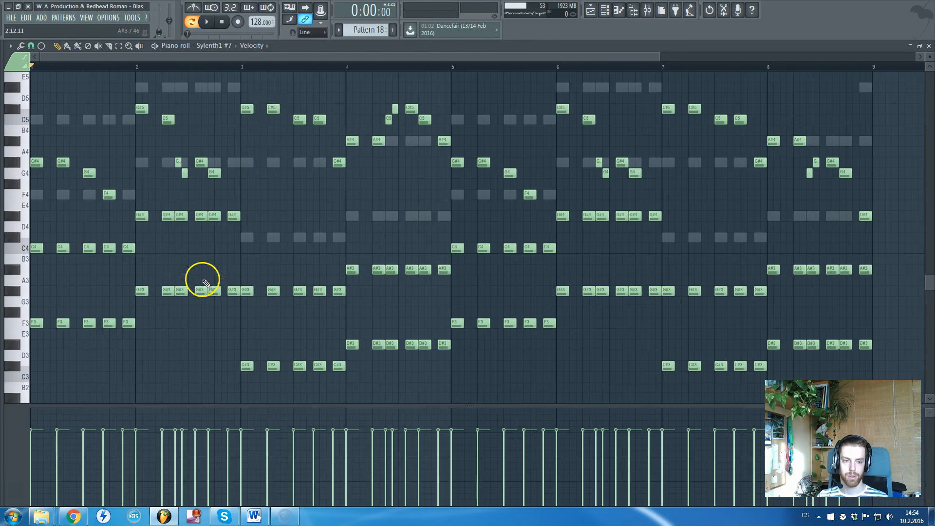
{"action": "key", "text": "Escape"}
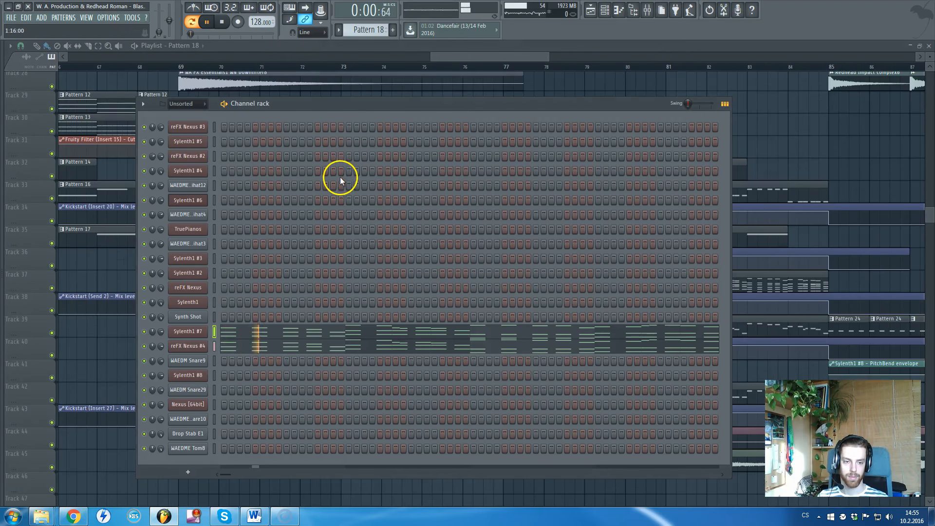
{"action": "key", "text": "space"}
Inspect the reFX Nexus #4 preset and the effects on mixer track 23 and Insert 101, then return to the playlist.
{"action": "left_click", "coordinate": [197, 346]}
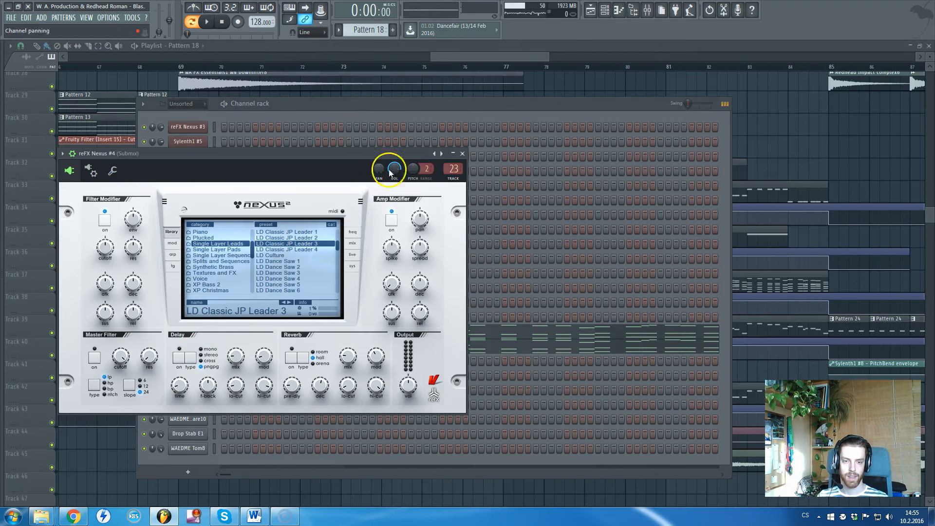
{"action": "left_click", "coordinate": [453, 169]}
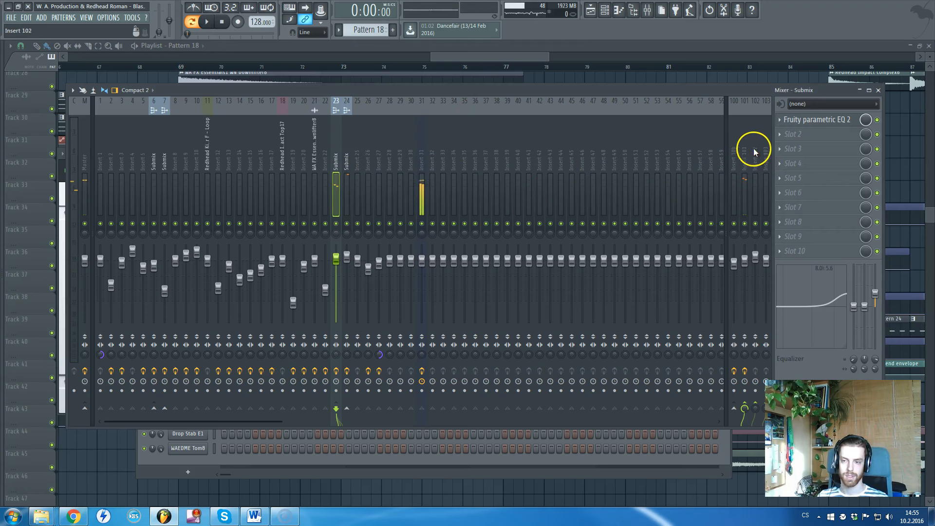
{"action": "left_click", "coordinate": [744, 162]}
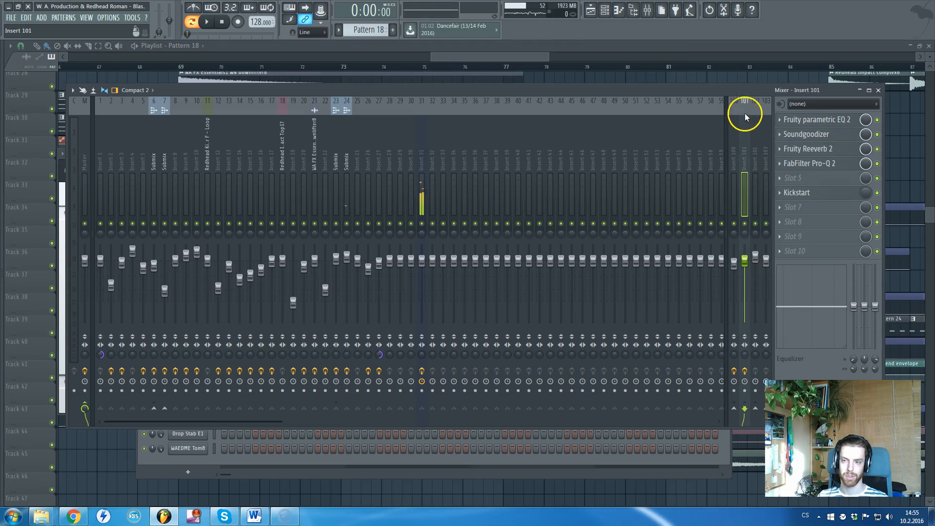
{"action": "key", "text": "F5"}
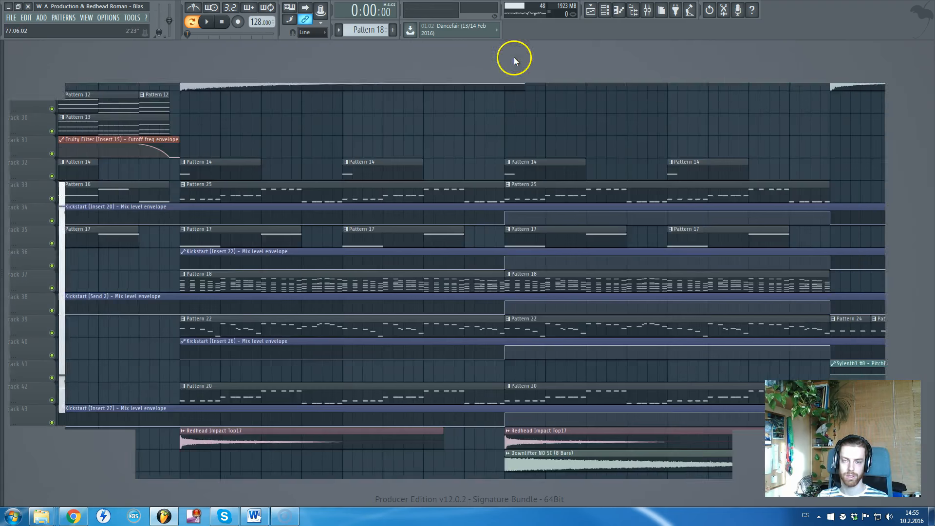
{"action": "key", "text": "F5"}
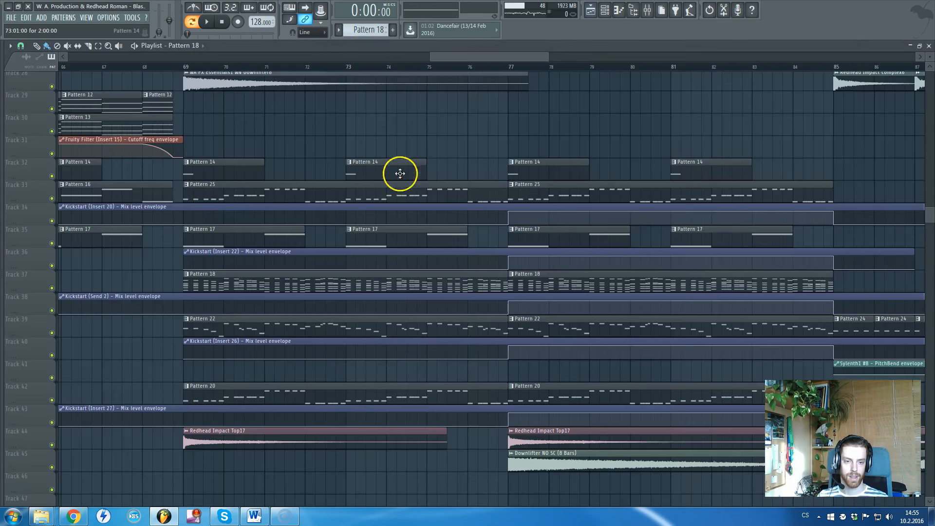
Select Pattern 22 on track 39, audition it on its own and stop playback.
{"action": "scroll", "coordinate": [341, 282], "scroll_direction": "down", "scroll_amount": 2}
{"action": "scroll", "coordinate": [302, 287], "scroll_direction": "down", "scroll_amount": 3}
{"action": "left_click", "coordinate": [300, 284]}
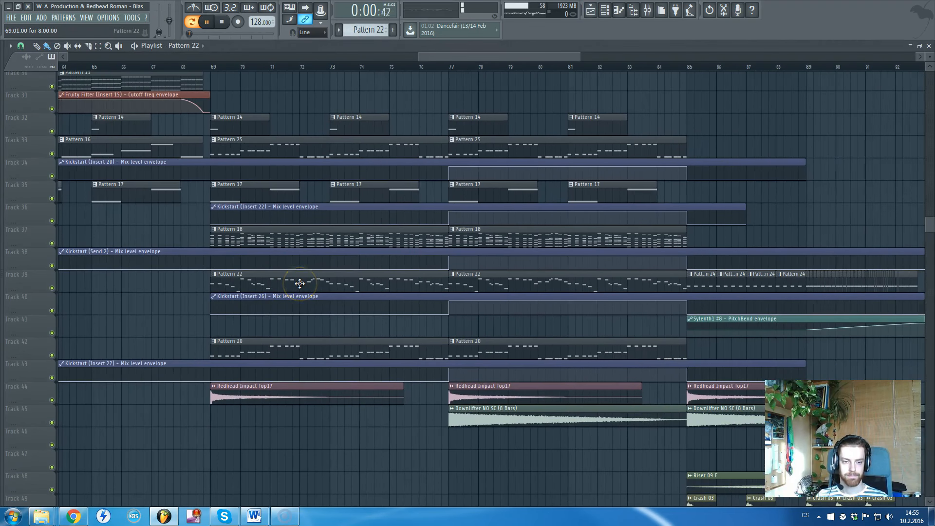
{"action": "key", "text": "F5"}
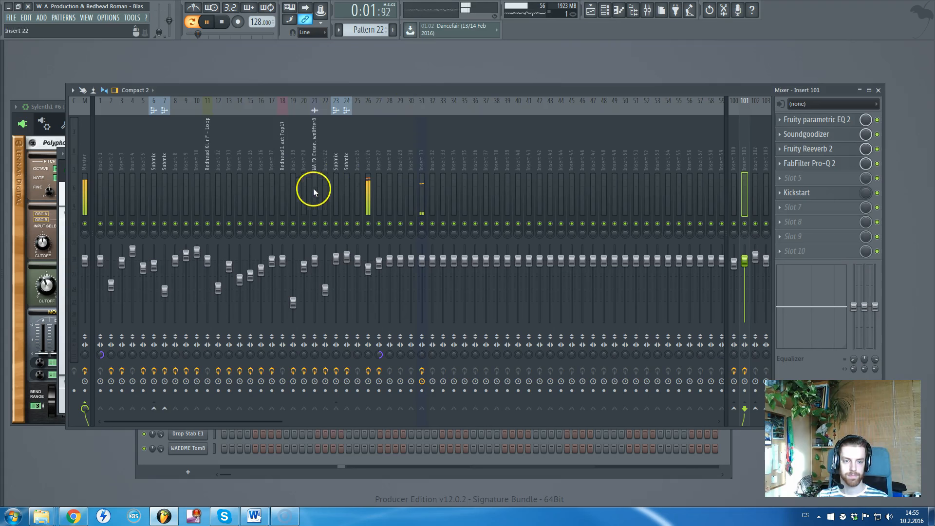
{"action": "right_click", "coordinate": [379, 86]}
{"action": "right_click", "coordinate": [342, 155]}
{"action": "key", "text": "space"}
Inspect the Sylenth1 #8 lead and the effects on its mixer track Insert 26, then return to the playlist.
{"action": "left_click", "coordinate": [189, 377]}
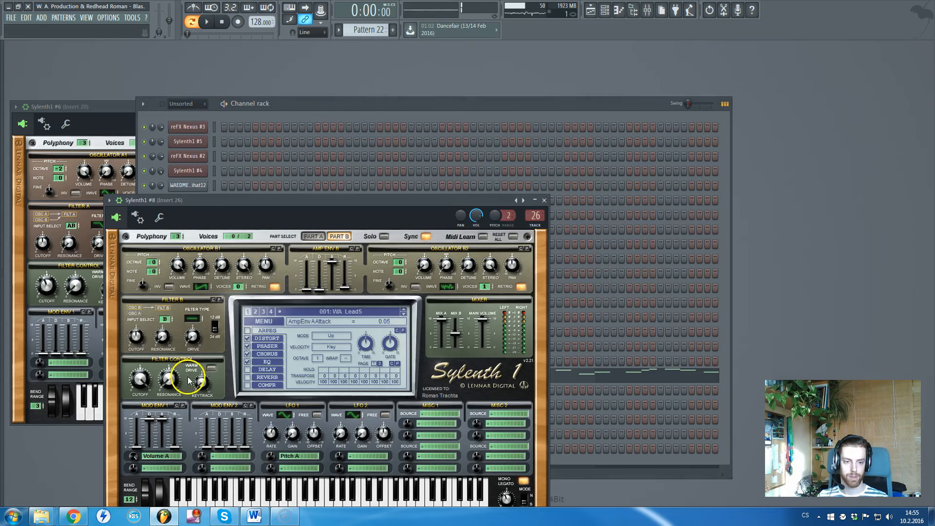
{"action": "double_click", "coordinate": [532, 215]}
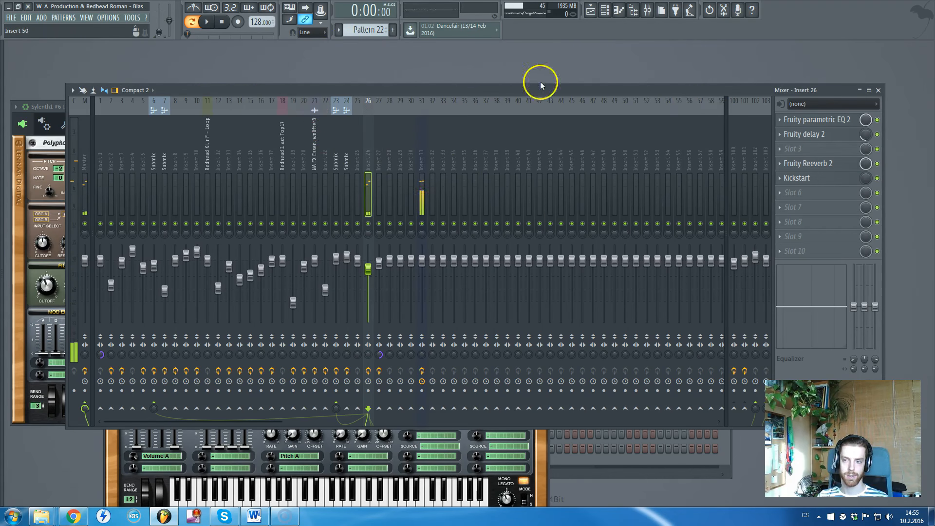
{"action": "key", "text": "F5"}
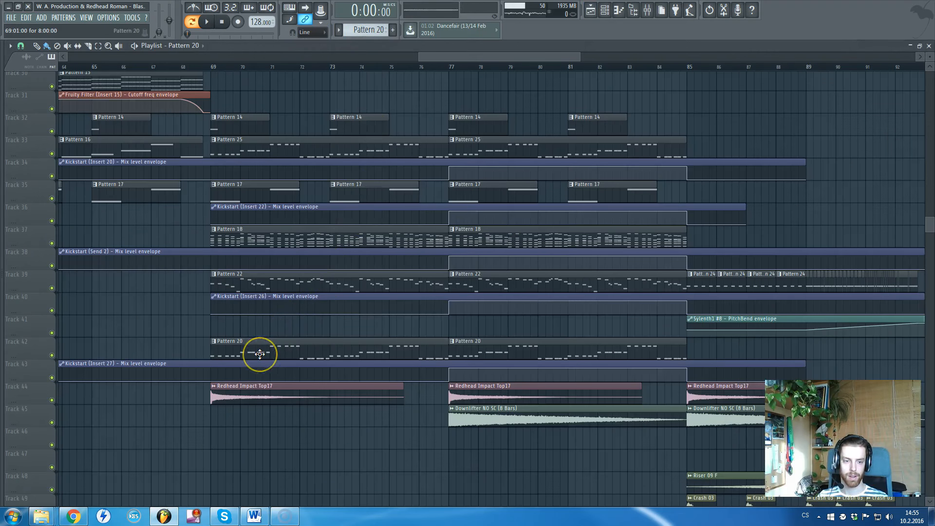
Examine Pattern 20 on track 42 and the surrounding Kickstart mix level envelopes between bars 69 and 85.
{"action": "scroll", "coordinate": [268, 356], "scroll_direction": "up", "scroll_amount": 2}
{"action": "scroll", "coordinate": [267, 358], "scroll_direction": "down", "scroll_amount": 3}
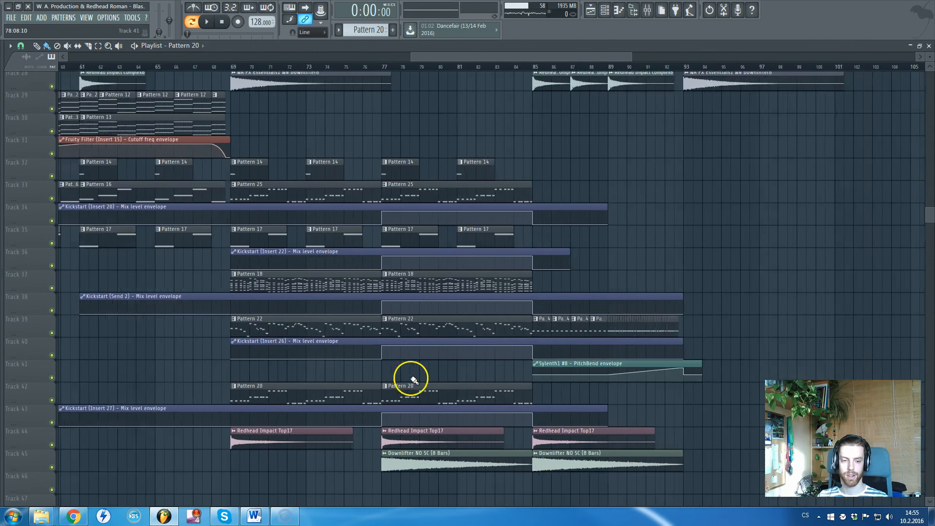
{"action": "scroll", "coordinate": [411, 379], "scroll_direction": "up", "scroll_amount": 2}
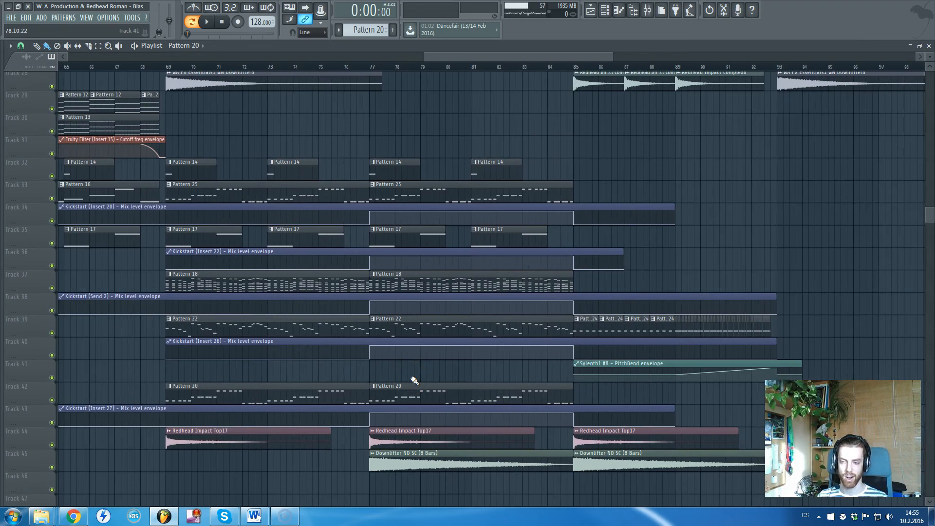
{"action": "scroll", "coordinate": [407, 383], "scroll_direction": "down", "scroll_amount": 1}
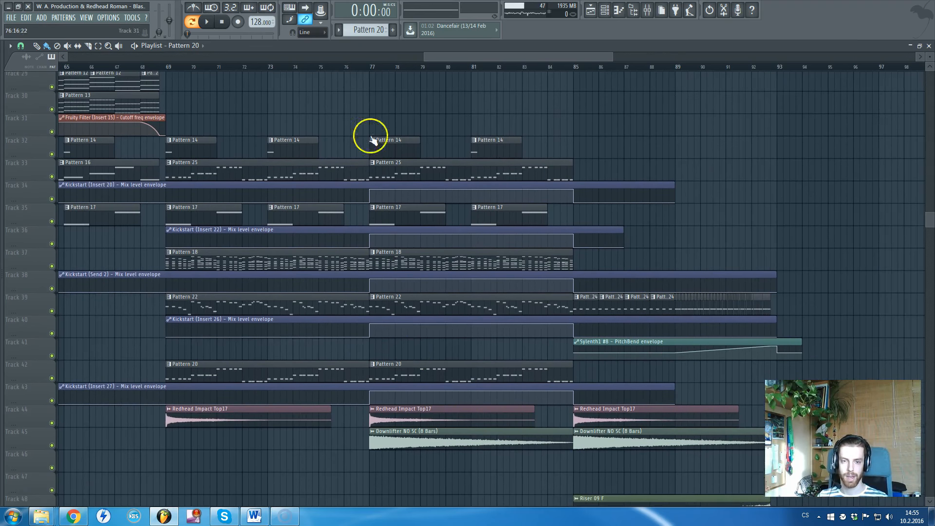
Place the song position at bar 77 and play the section while reviewing its drum, melody and automation tracks, then stop.
{"action": "left_click", "coordinate": [373, 68]}
{"action": "scroll", "coordinate": [480, 136], "scroll_direction": "up", "scroll_amount": 20}
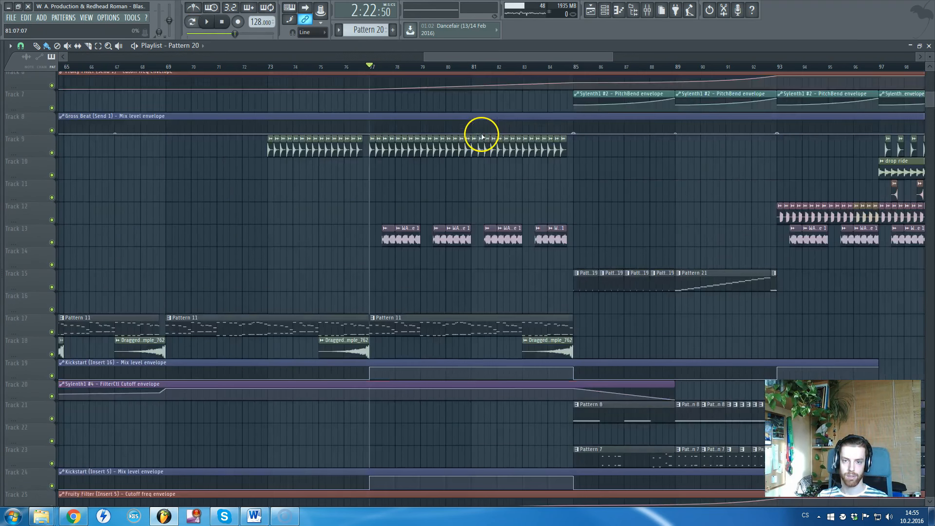
{"action": "scroll", "coordinate": [368, 92], "scroll_direction": "down", "scroll_amount": 2}
{"action": "scroll", "coordinate": [519, 100], "scroll_direction": "up", "scroll_amount": 2}
{"action": "key", "text": "space"}
{"action": "scroll", "coordinate": [512, 134], "scroll_direction": "down", "scroll_amount": 1}
{"action": "scroll", "coordinate": [512, 134], "scroll_direction": "down", "scroll_amount": 12}
{"action": "key", "text": "space"}
Examine the Dragged sample_762 clips on track 18 and the arrangement leading past bar 85.
{"action": "scroll", "coordinate": [319, 194], "scroll_direction": "up", "scroll_amount": 4}
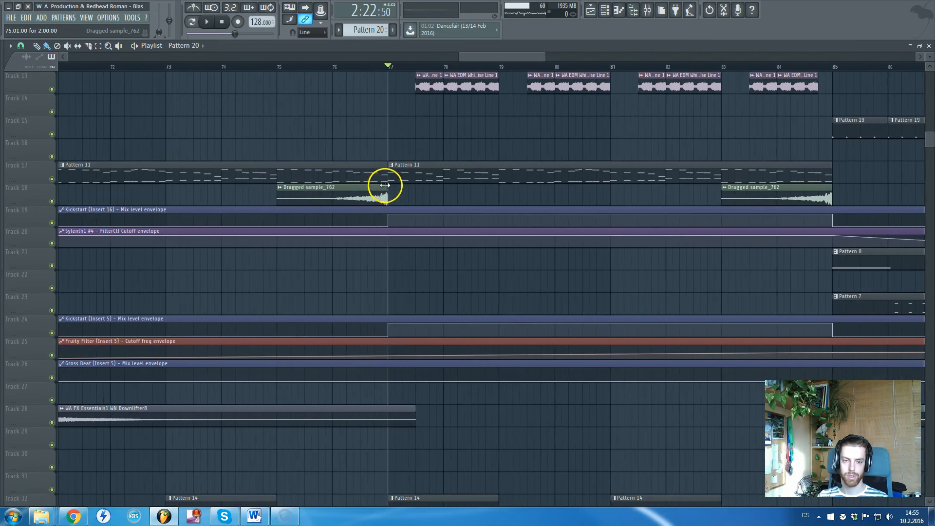
{"action": "scroll", "coordinate": [300, 188], "scroll_direction": "down", "scroll_amount": 8}
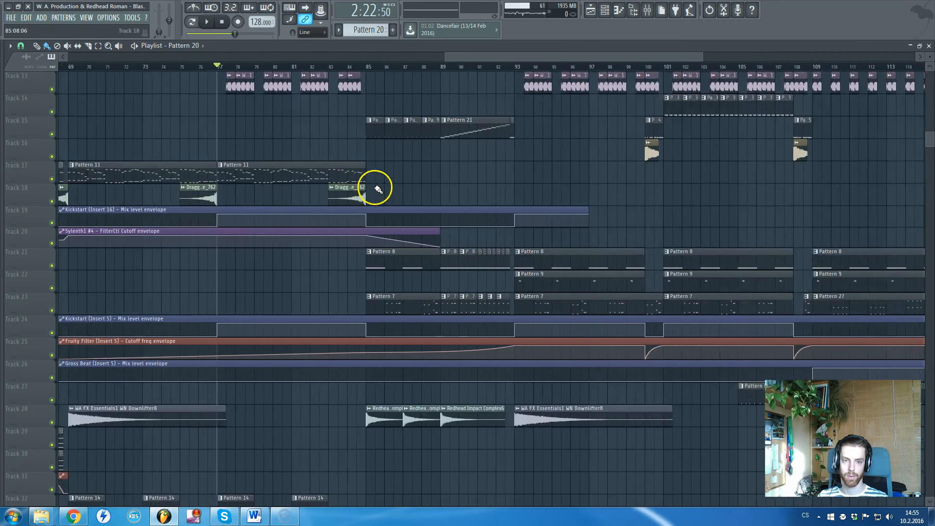
{"action": "scroll", "coordinate": [408, 200], "scroll_direction": "down", "scroll_amount": 8}
Place the song position just before bar 85 and examine where the Kickstart envelopes and synth patterns end.
{"action": "scroll", "coordinate": [371, 242], "scroll_direction": "up", "scroll_amount": 3}
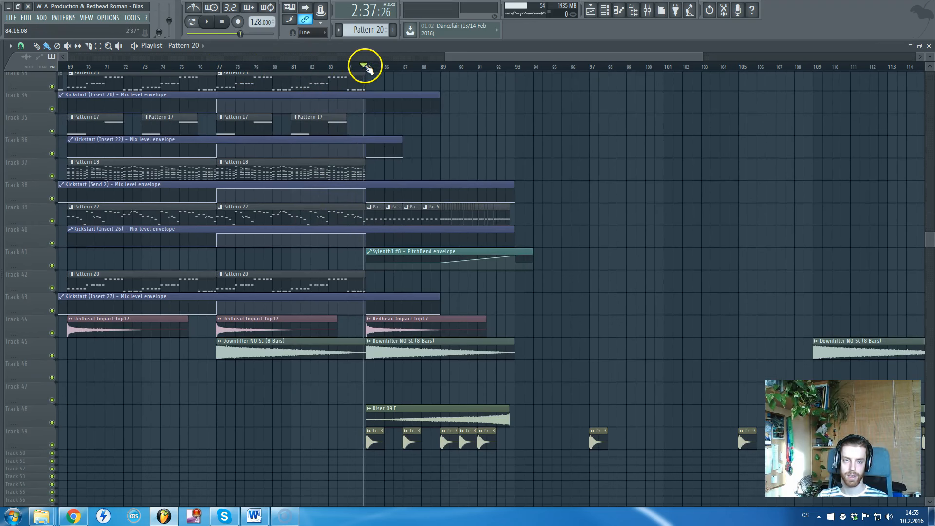
{"action": "scroll", "coordinate": [405, 217], "scroll_direction": "up", "scroll_amount": 3}
{"action": "scroll", "coordinate": [392, 254], "scroll_direction": "up", "scroll_amount": 2}
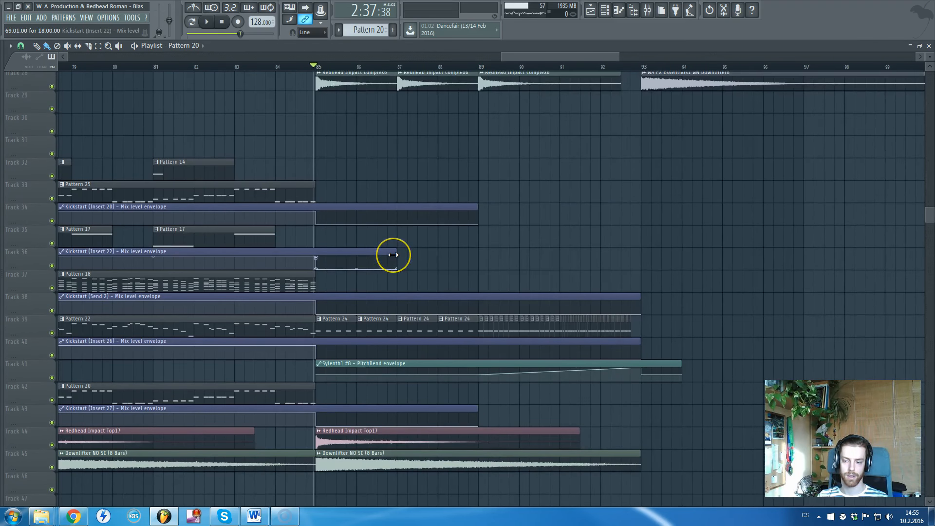
{"action": "scroll", "coordinate": [394, 256], "scroll_direction": "up", "scroll_amount": 2}
Review the impacts, filter automation and build-up patterns between bars 85 and 93 on tracks 7 to 28.
{"action": "scroll", "coordinate": [356, 232], "scroll_direction": "down", "scroll_amount": 4}
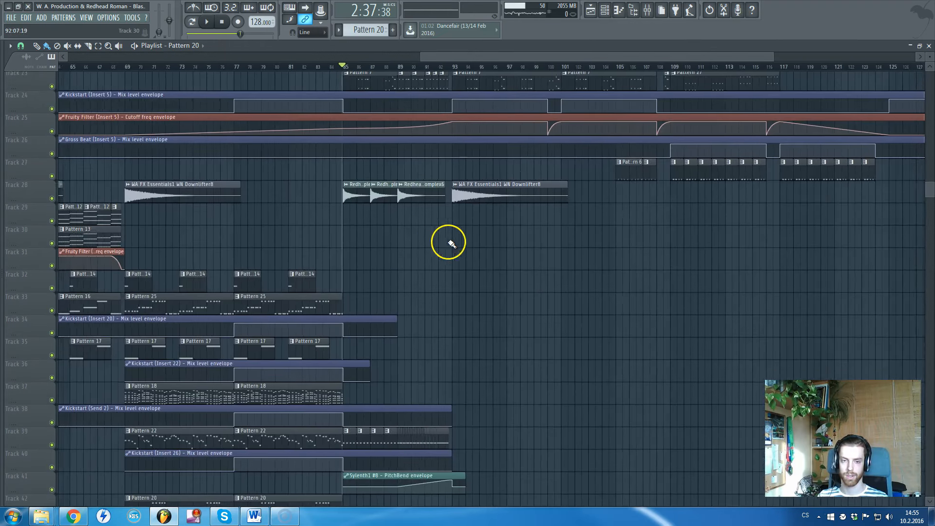
{"action": "scroll", "coordinate": [453, 243], "scroll_direction": "up", "scroll_amount": 3}
{"action": "scroll", "coordinate": [459, 246], "scroll_direction": "up", "scroll_amount": 2}
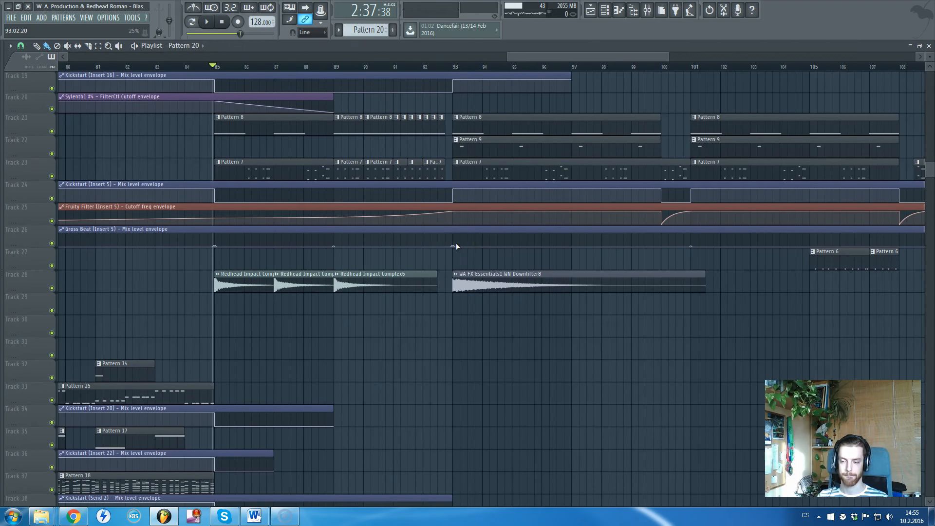
{"action": "scroll", "coordinate": [454, 258], "scroll_direction": "up", "scroll_amount": 6}
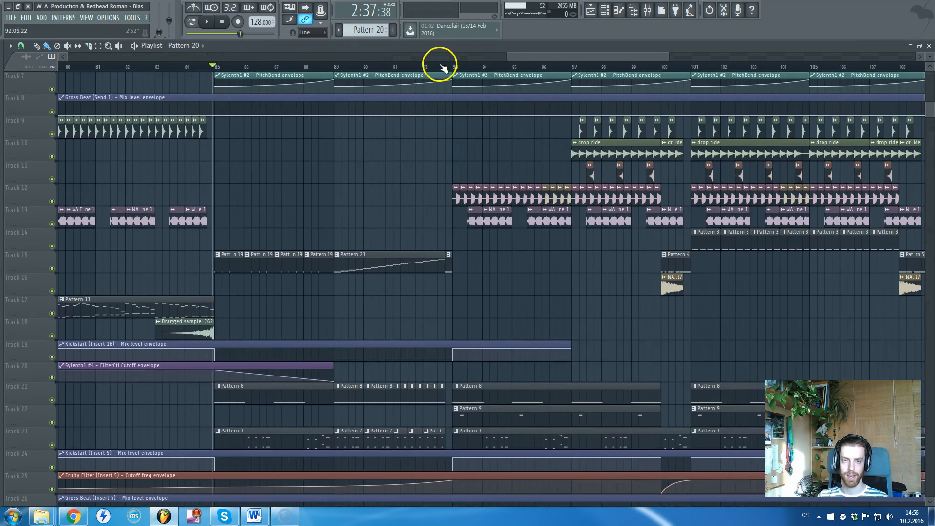
Place the song position just before bar 93 and review the lower tracks, including Pattern 24 and the Sylenth1 #8 PitchBend envelope.
{"action": "scroll", "coordinate": [397, 130], "scroll_direction": "down", "scroll_amount": 4}
{"action": "scroll", "coordinate": [694, 188], "scroll_direction": "down", "scroll_amount": 10}
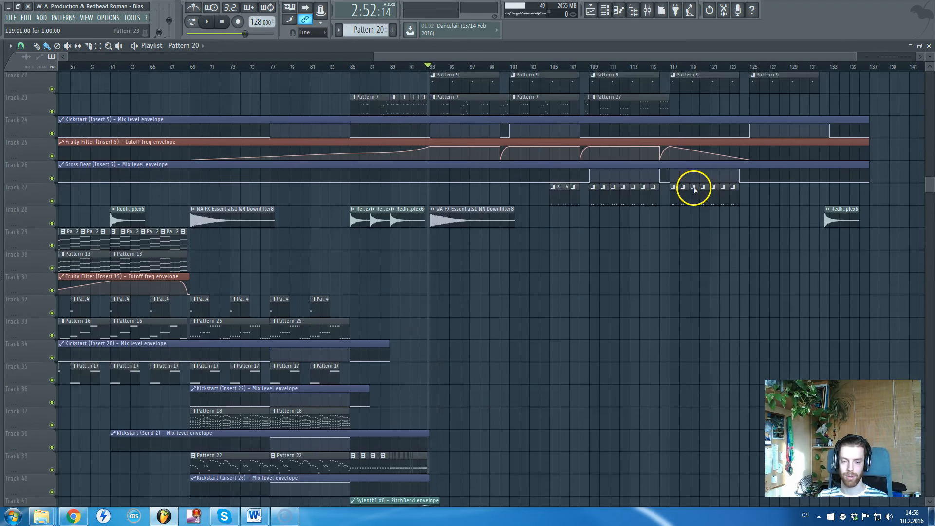
{"action": "scroll", "coordinate": [696, 190], "scroll_direction": "down", "scroll_amount": 2}
{"action": "scroll", "coordinate": [280, 270], "scroll_direction": "up", "scroll_amount": 3}
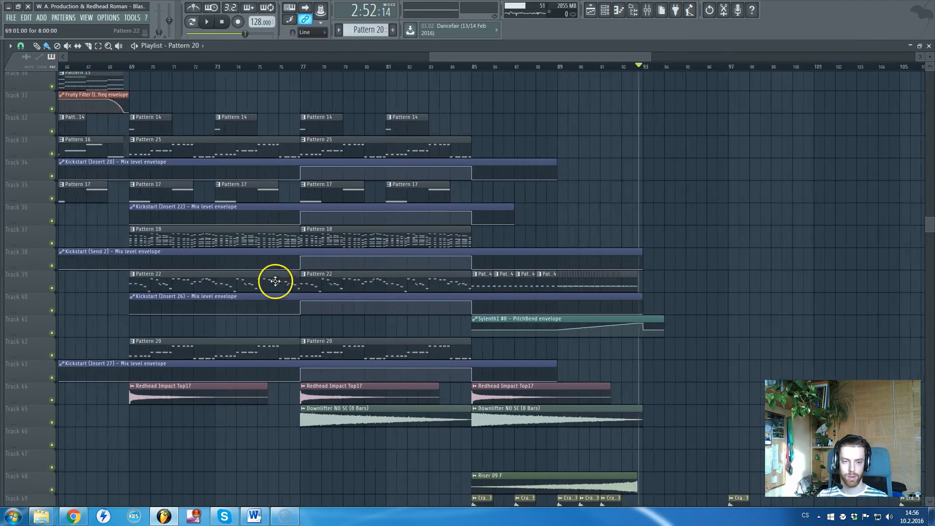
Review the Kickstart mix level envelopes, Patterns 14 to 25 and impact samples around bar 77 on tracks 24 to 45.
{"action": "scroll", "coordinate": [301, 274], "scroll_direction": "down", "scroll_amount": 3}
{"action": "scroll", "coordinate": [303, 272], "scroll_direction": "up", "scroll_amount": 4}
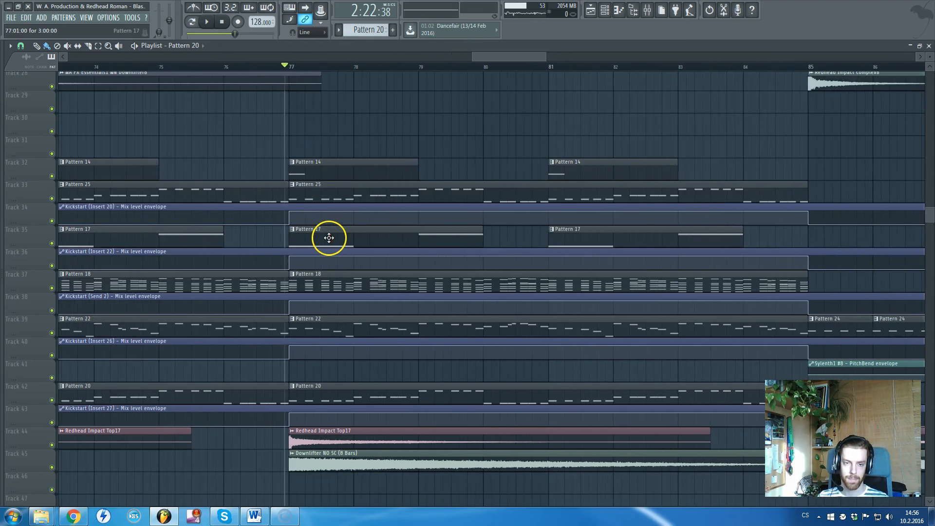
{"action": "scroll", "coordinate": [336, 246], "scroll_direction": "down", "scroll_amount": 3}
{"action": "scroll", "coordinate": [360, 270], "scroll_direction": "up", "scroll_amount": 5}
{"action": "scroll", "coordinate": [369, 254], "scroll_direction": "down", "scroll_amount": 3}
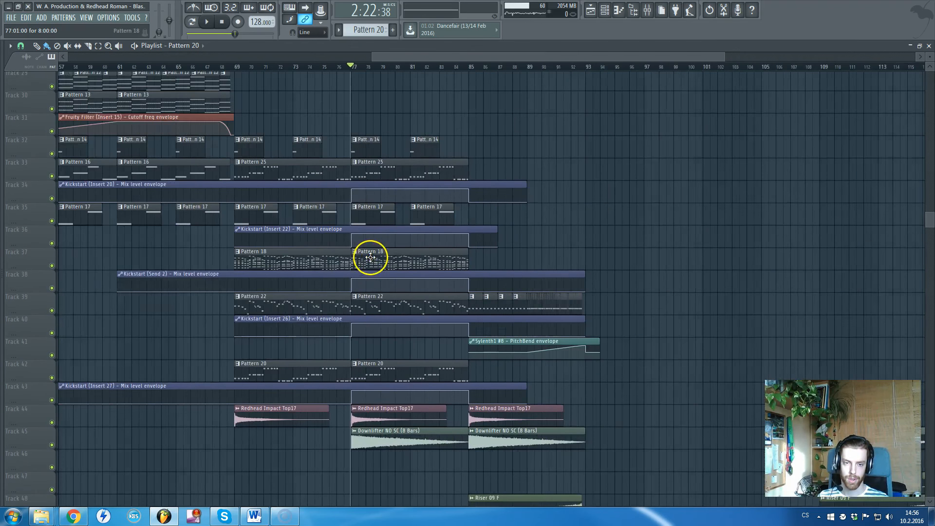
{"action": "scroll", "coordinate": [319, 249], "scroll_direction": "up", "scroll_amount": 3}
{"action": "scroll", "coordinate": [319, 250], "scroll_direction": "down", "scroll_amount": 3}
{"action": "scroll", "coordinate": [171, 233], "scroll_direction": "up", "scroll_amount": 2}
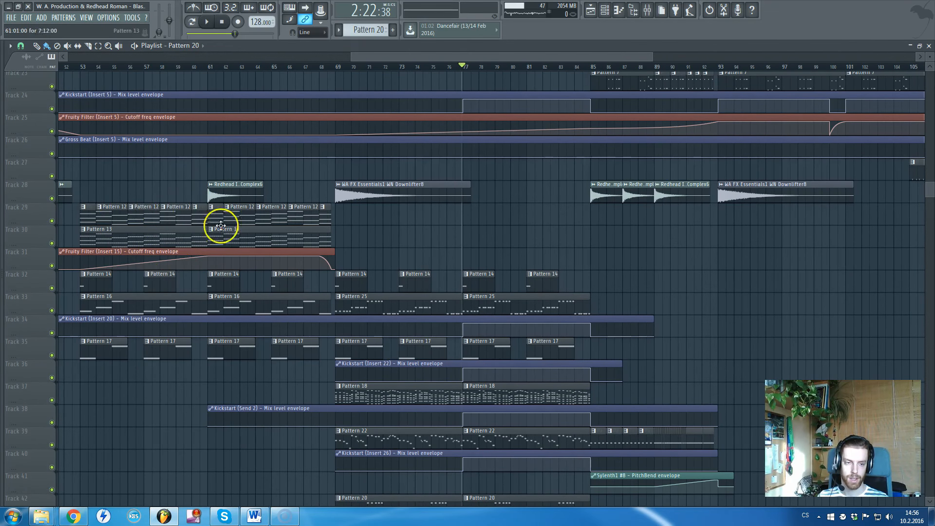
Place the song position at bar 53 and review Pattern 11, the Sylenth1 #4 cutoff envelope and the tracks beneath it.
{"action": "left_click", "coordinate": [83, 68]}
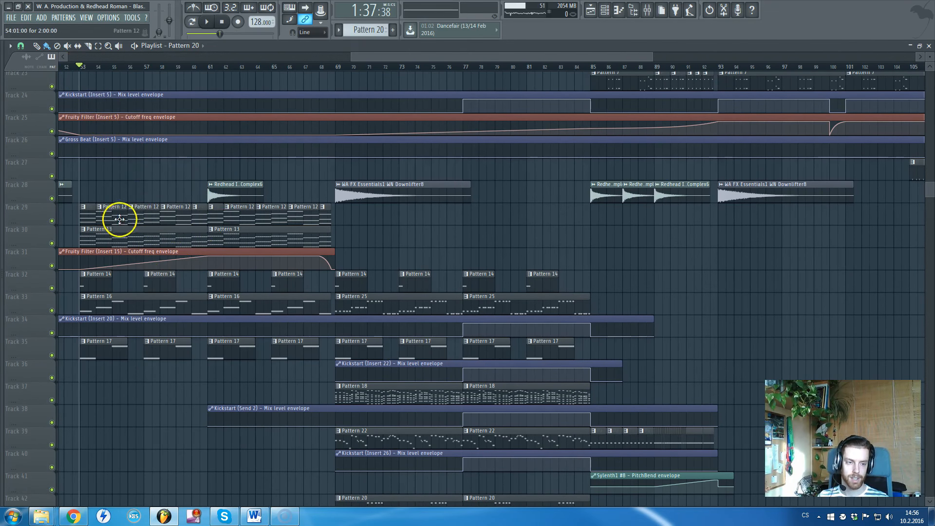
{"action": "scroll", "coordinate": [240, 218], "scroll_direction": "up", "scroll_amount": 6}
{"action": "scroll", "coordinate": [208, 231], "scroll_direction": "down", "scroll_amount": 5}
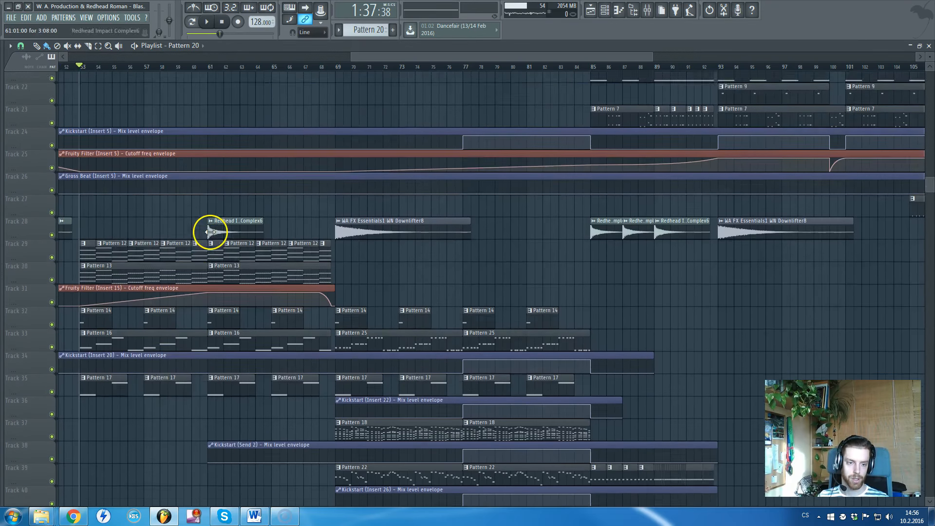
{"action": "scroll", "coordinate": [209, 229], "scroll_direction": "up", "scroll_amount": 5}
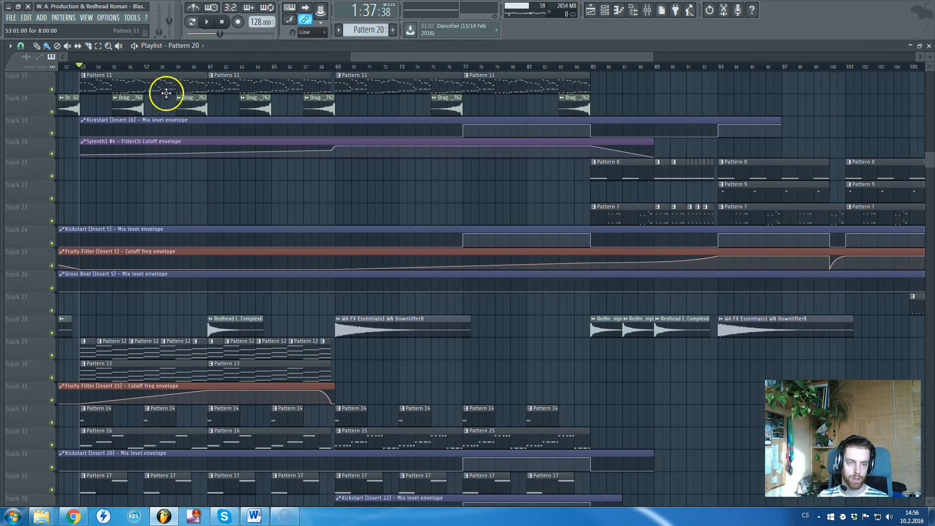
Examine the Fruity Filter (Insert 15) cutoff envelope under Pattern 13 and the Kickstart envelopes further down.
{"action": "scroll", "coordinate": [177, 177], "scroll_direction": "down", "scroll_amount": 6}
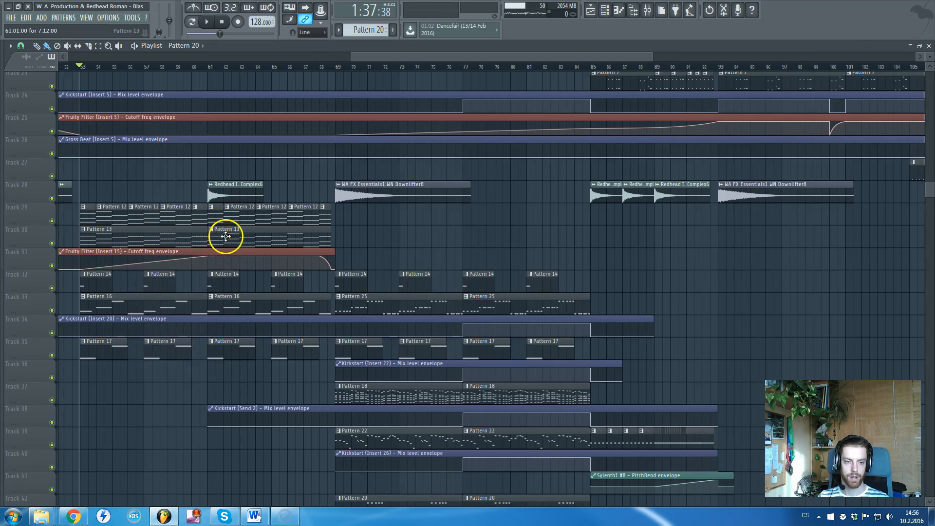
{"action": "left_click", "coordinate": [140, 266]}
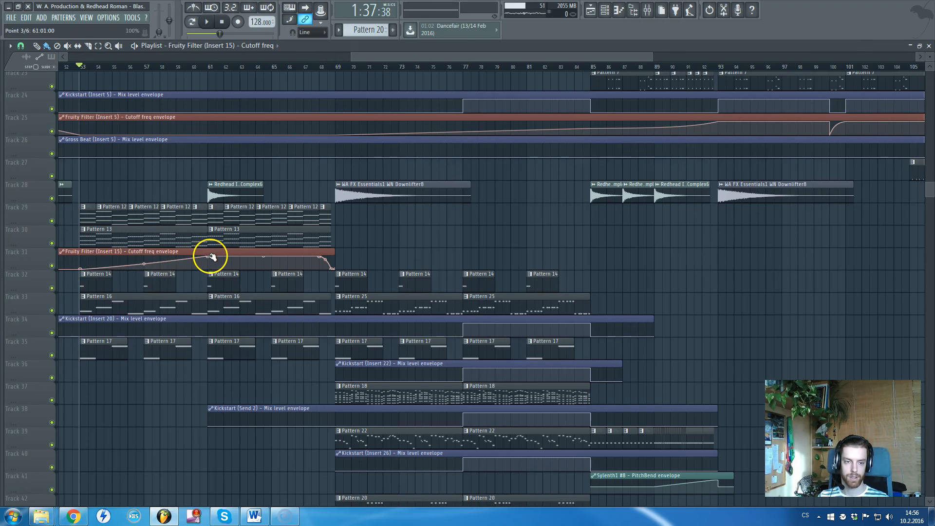
{"action": "scroll", "coordinate": [268, 263], "scroll_direction": "down", "scroll_amount": 5}
{"action": "scroll", "coordinate": [472, 265], "scroll_direction": "up", "scroll_amount": 3}
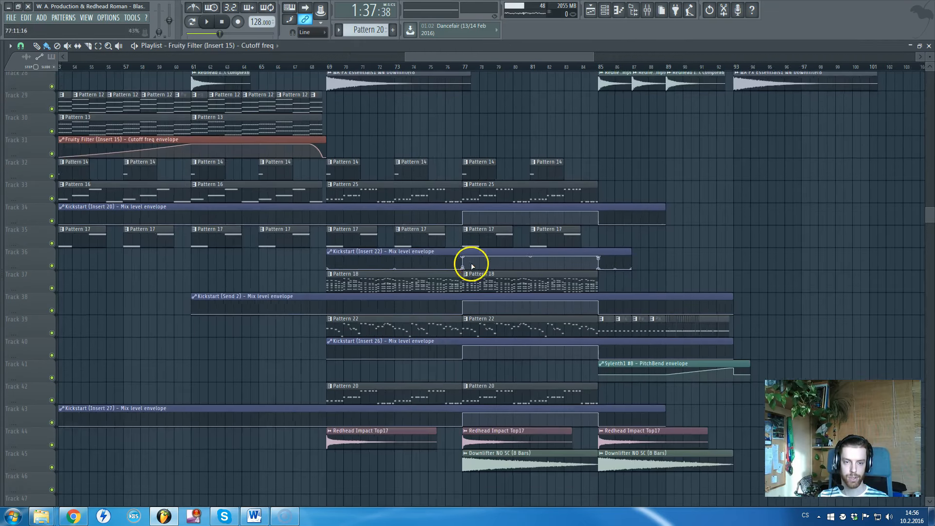
Place the song position at bar 69 and review the patterns, Kickstart envelopes and impacts starting there on tracks 28 to 45.
{"action": "left_click", "coordinate": [255, 68]}
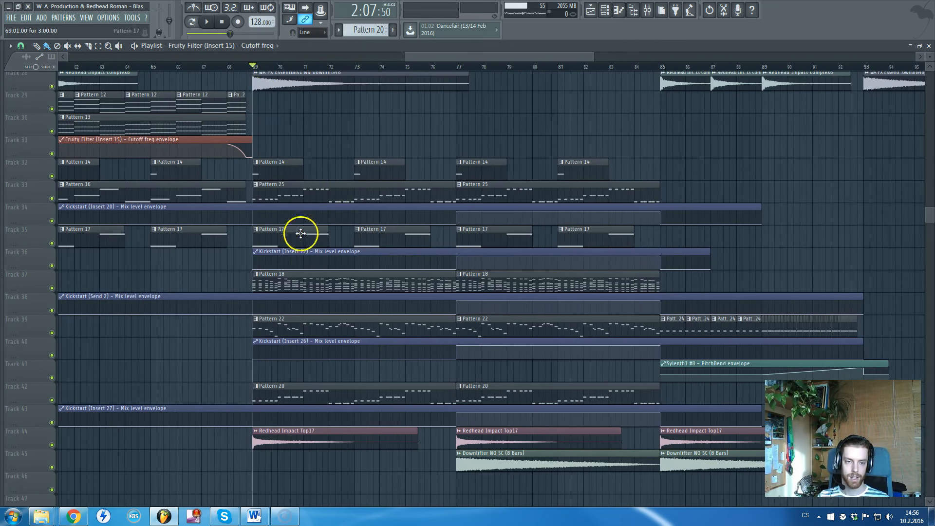
{"action": "scroll", "coordinate": [305, 241], "scroll_direction": "up", "scroll_amount": 3}
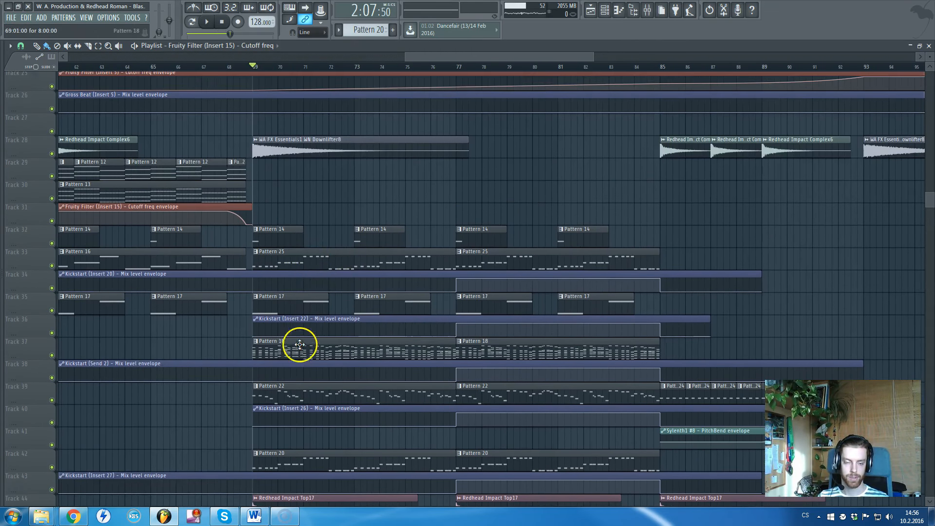
{"action": "scroll", "coordinate": [302, 348], "scroll_direction": "down", "scroll_amount": 2}
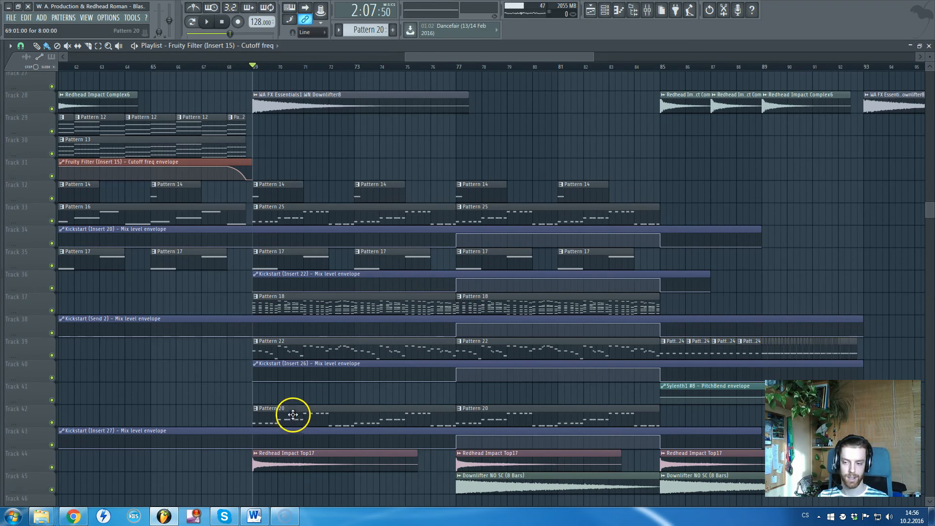
{"action": "scroll", "coordinate": [267, 343], "scroll_direction": "down", "scroll_amount": 2}
{"action": "scroll", "coordinate": [412, 294], "scroll_direction": "up", "scroll_amount": 2}
{"action": "scroll", "coordinate": [233, 250], "scroll_direction": "up", "scroll_amount": 1}
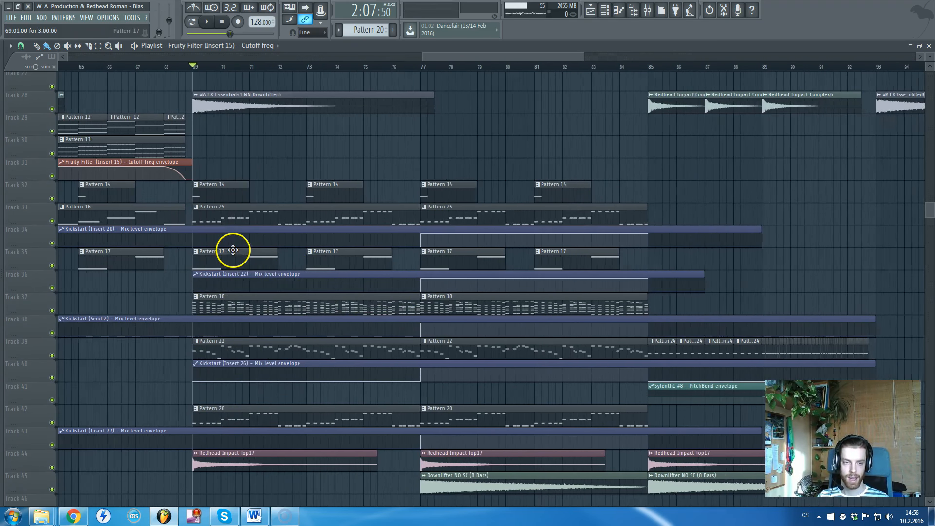
Review Pattern 11 and the Dragged sample_762 clips, then compare them with the synth patterns from bar 69 on tracks 32 to 42.
{"action": "scroll", "coordinate": [233, 251], "scroll_direction": "up", "scroll_amount": 4}
{"action": "scroll", "coordinate": [244, 263], "scroll_direction": "up", "scroll_amount": 8}
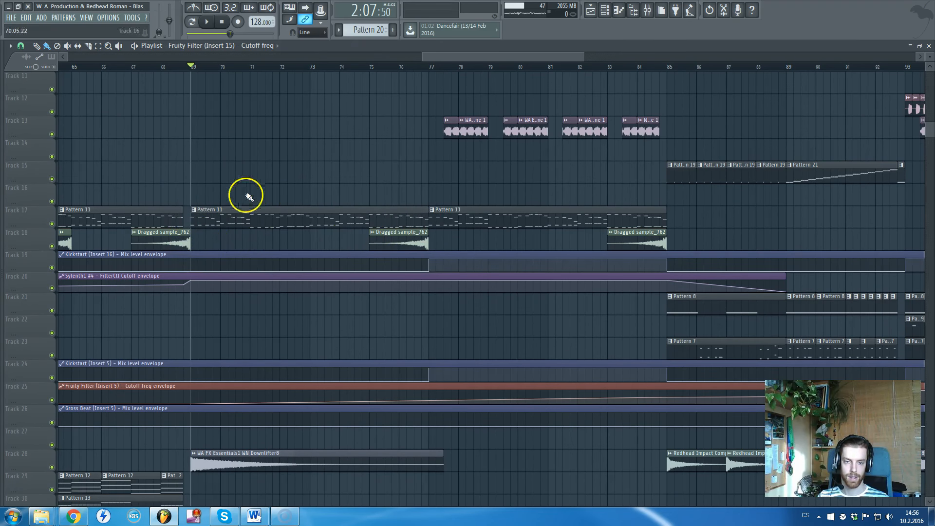
{"action": "scroll", "coordinate": [205, 219], "scroll_direction": "down", "scroll_amount": 3}
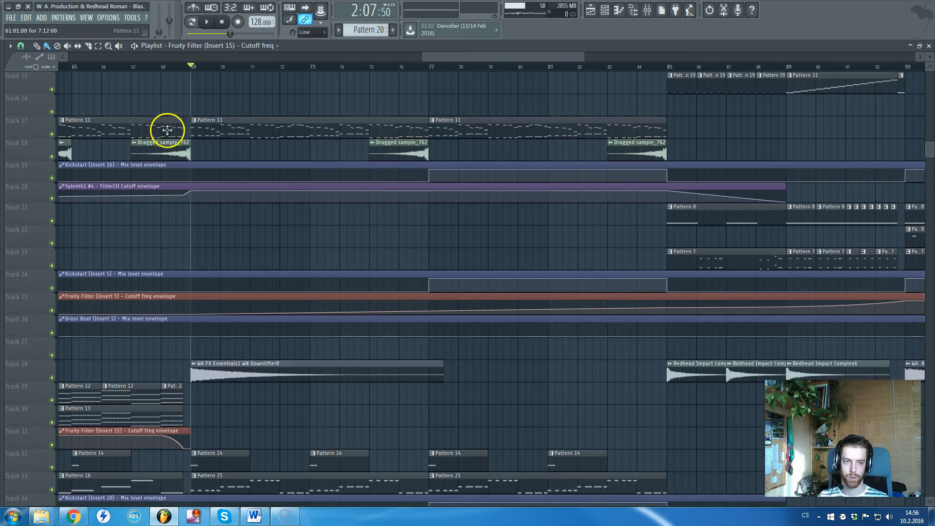
{"action": "scroll", "coordinate": [170, 147], "scroll_direction": "down", "scroll_amount": 5}
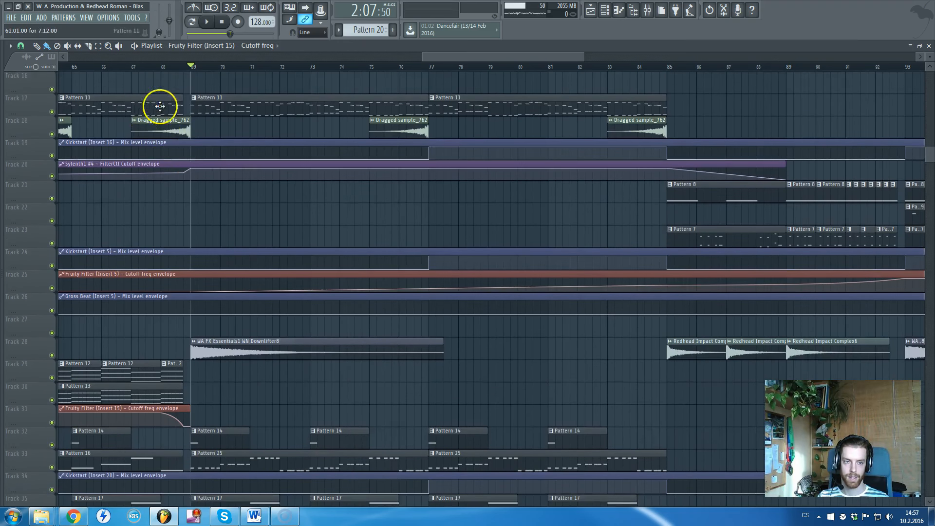
{"action": "scroll", "coordinate": [216, 216], "scroll_direction": "down", "scroll_amount": 6}
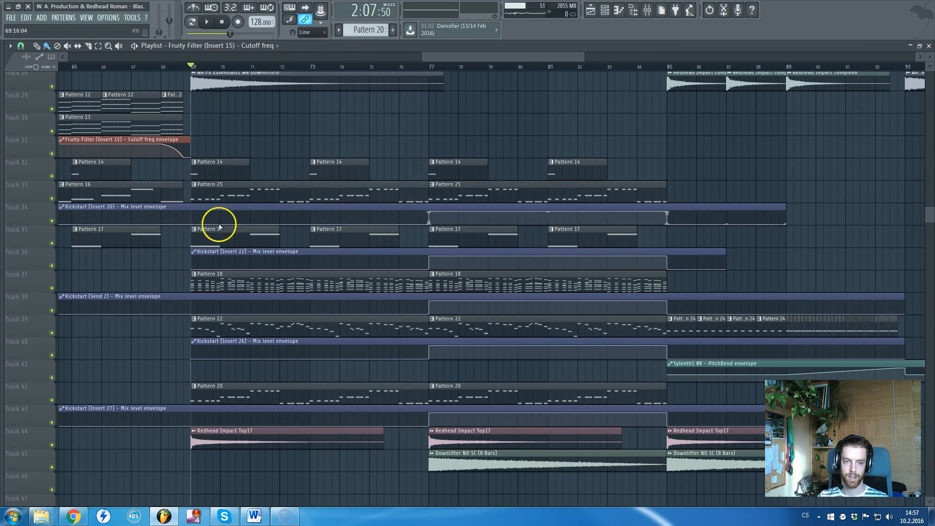
{"action": "scroll", "coordinate": [351, 234], "scroll_direction": "down", "scroll_amount": 3}
{"action": "scroll", "coordinate": [345, 245], "scroll_direction": "up", "scroll_amount": 2}
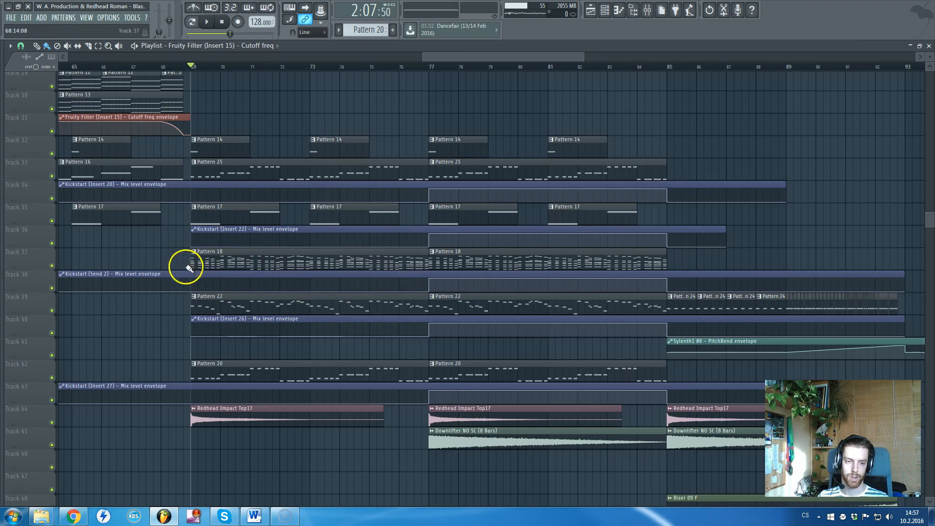
Play from bar 69 while muting and unmuting track 39 to compare the section with and without Pattern 22.
{"action": "scroll", "coordinate": [218, 296], "scroll_direction": "down", "scroll_amount": 1}
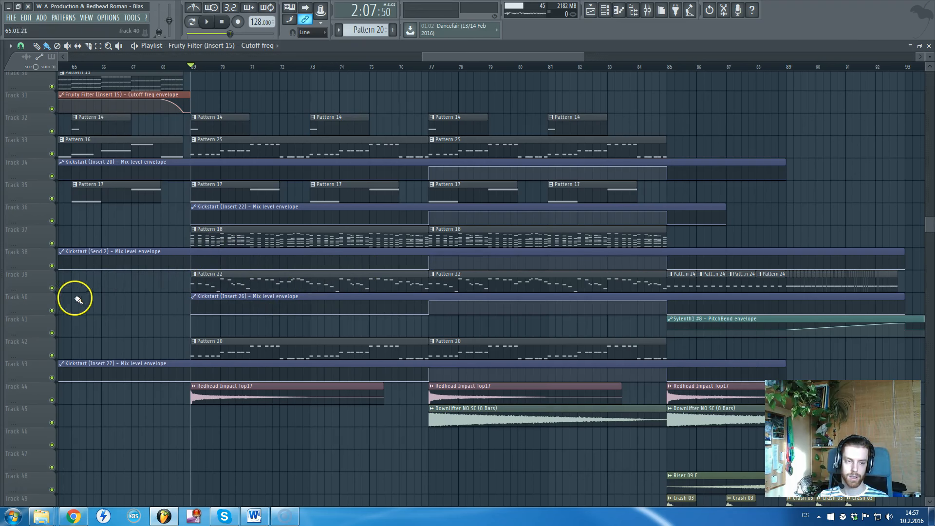
{"action": "left_click", "coordinate": [53, 289]}
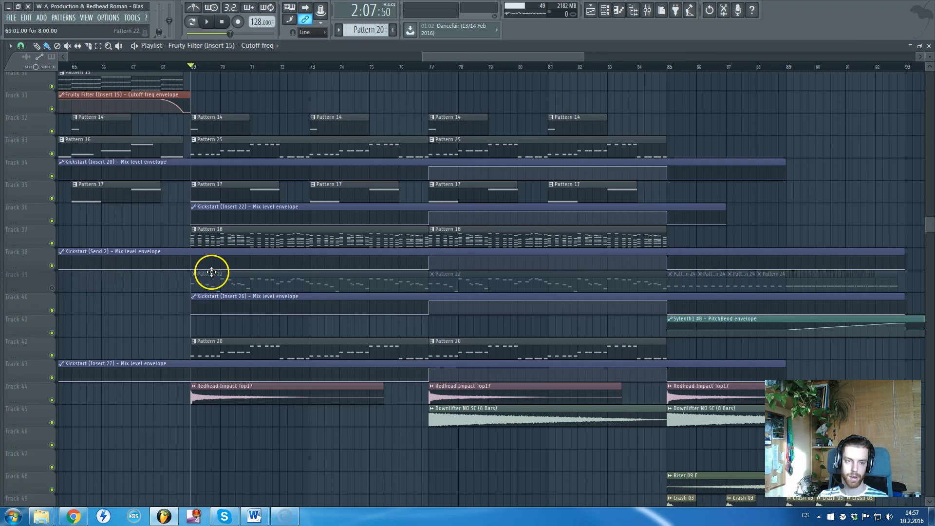
{"action": "key", "text": "space"}
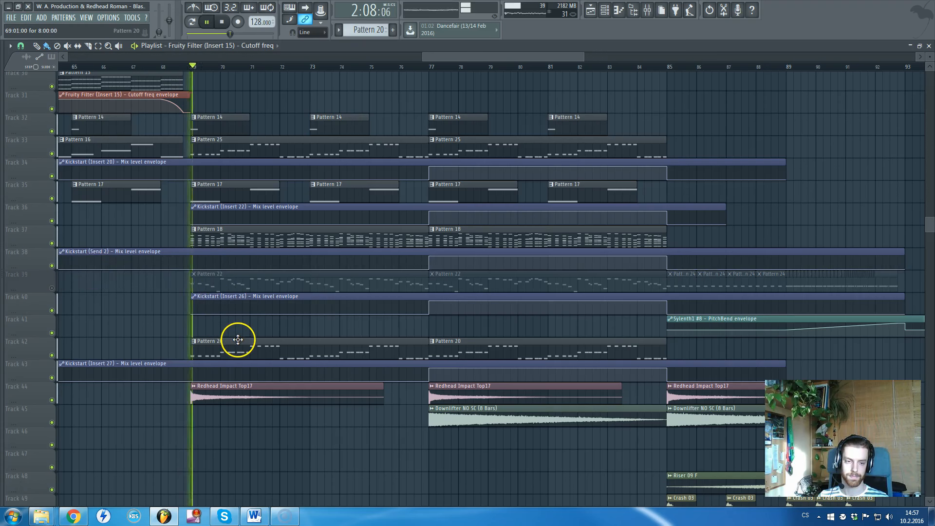
{"action": "left_click", "coordinate": [52, 288]}
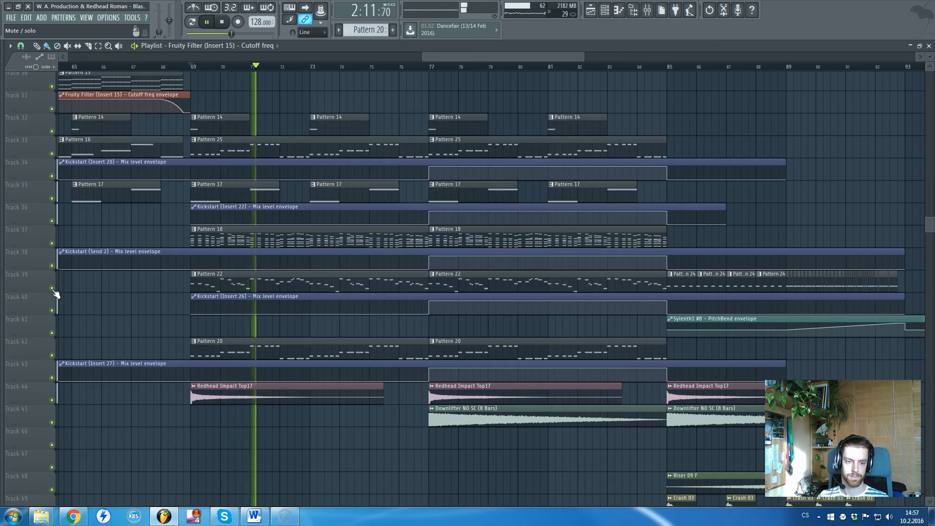
{"action": "left_click", "coordinate": [52, 288]}
{"action": "left_click", "coordinate": [52, 289]}
{"action": "key", "text": "space"}
Examine Pattern 18, Pattern 22 and Pattern 20 between bars 69 and 85 on tracks 37, 39 and 42.
{"action": "left_click", "coordinate": [206, 237]}
{"action": "scroll", "coordinate": [246, 241], "scroll_direction": "down", "scroll_amount": 1}
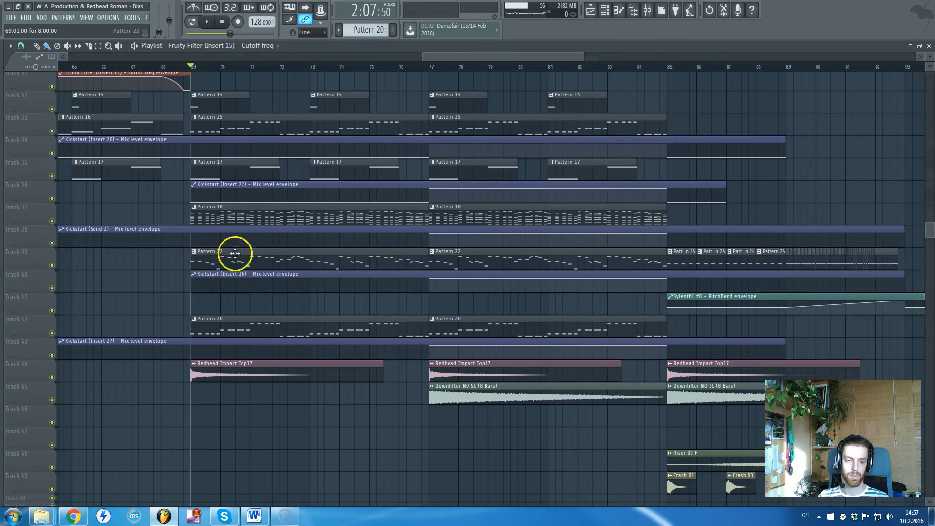
{"action": "scroll", "coordinate": [227, 261], "scroll_direction": "down", "scroll_amount": 1}
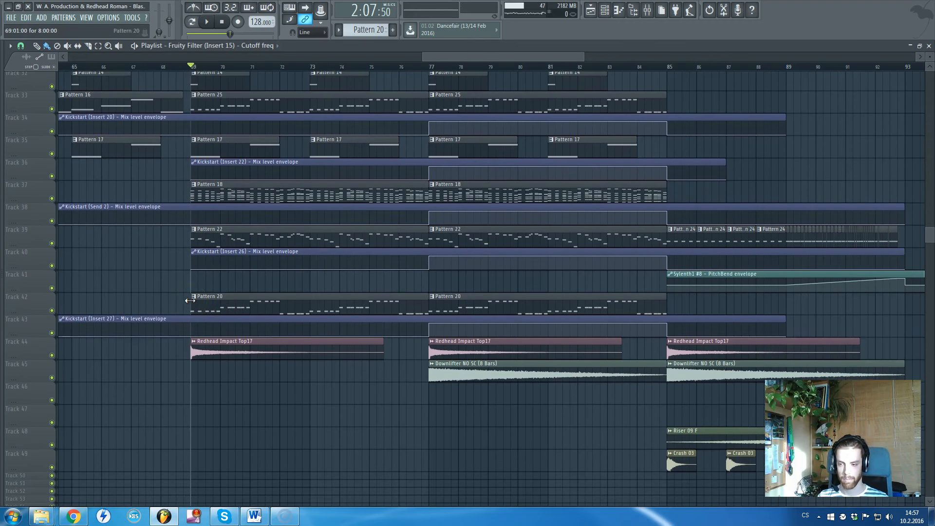
{"action": "scroll", "coordinate": [246, 311], "scroll_direction": "up", "scroll_amount": 2}
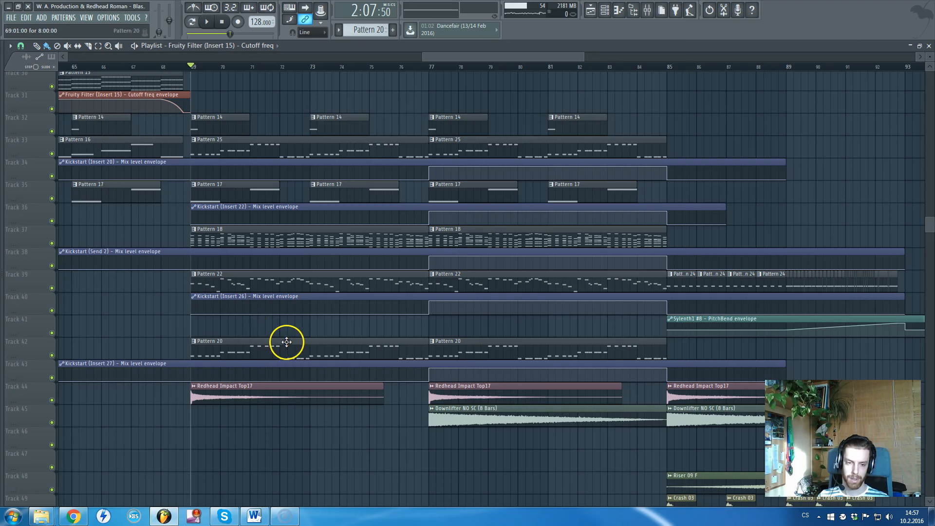
Examine the wider arrangement from the build-up at bar 85 through the following sections up to about bar 133.
{"action": "left_click_drag", "start_coordinate": [429, 54], "coordinate": [546, 251]}
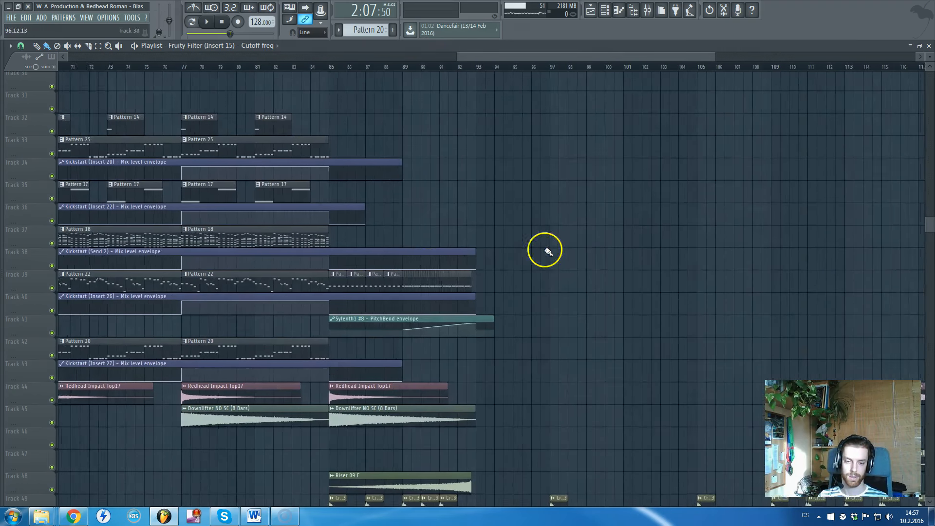
{"action": "scroll", "coordinate": [477, 254], "scroll_direction": "down", "scroll_amount": 3}
{"action": "scroll", "coordinate": [398, 260], "scroll_direction": "down", "scroll_amount": 2}
{"action": "scroll", "coordinate": [373, 267], "scroll_direction": "up", "scroll_amount": 13}
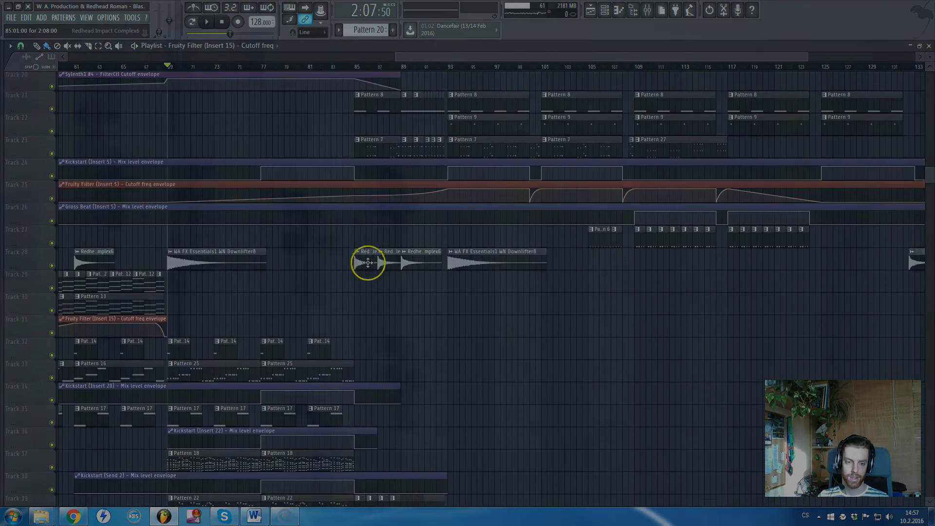
{"action": "scroll", "coordinate": [367, 263], "scroll_direction": "up", "scroll_amount": 6}
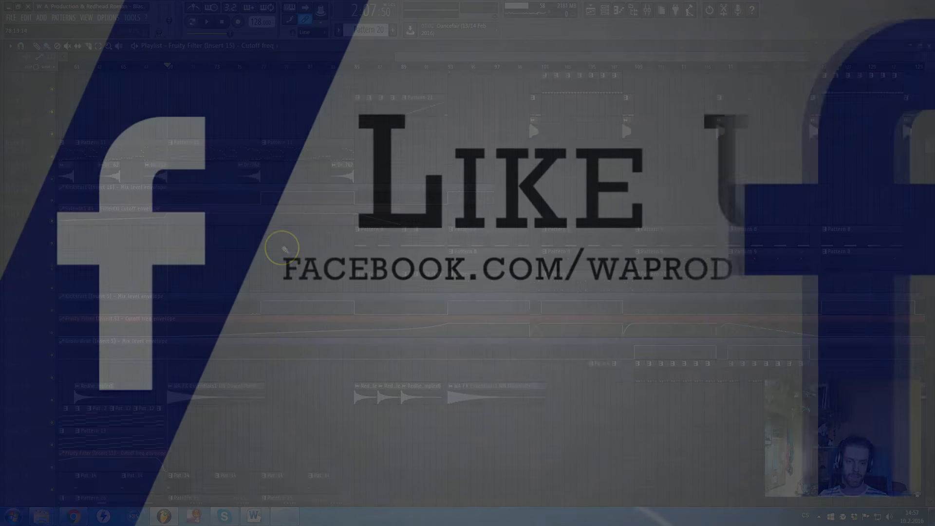